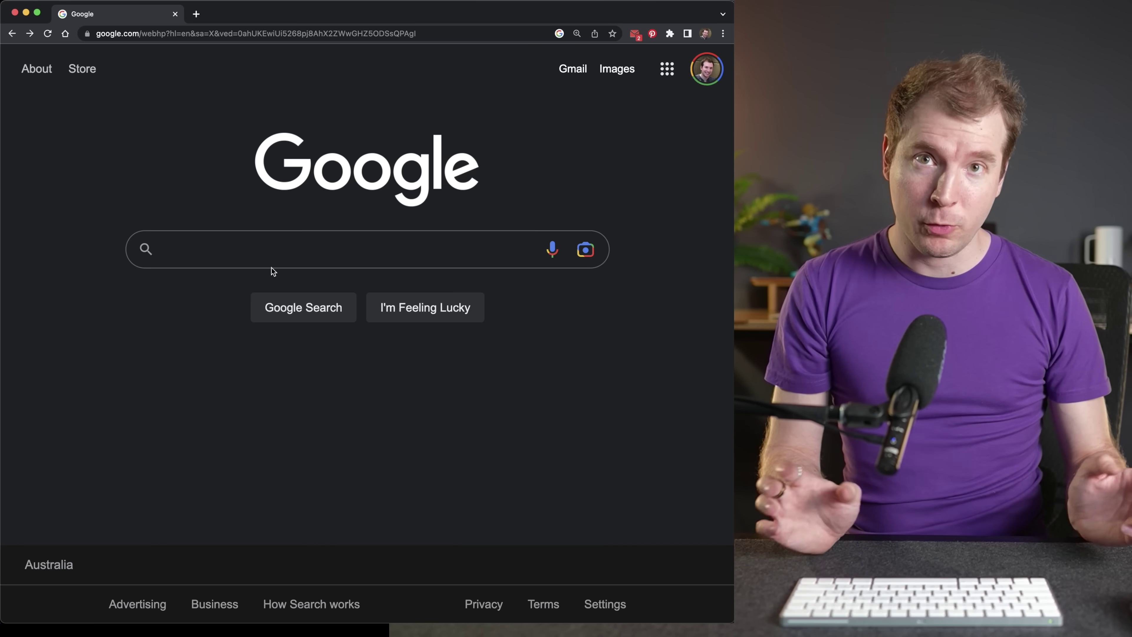
Search Google for "midjourney" and open the official Midjourney website
left_click(271, 267)
type("midjourney")
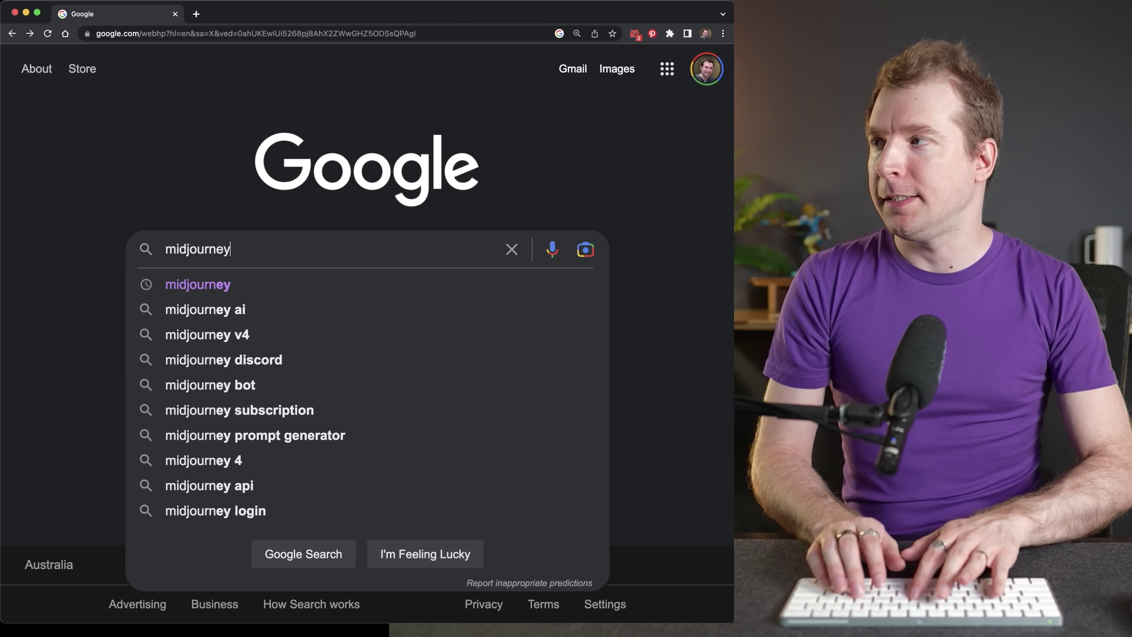
key("Return")
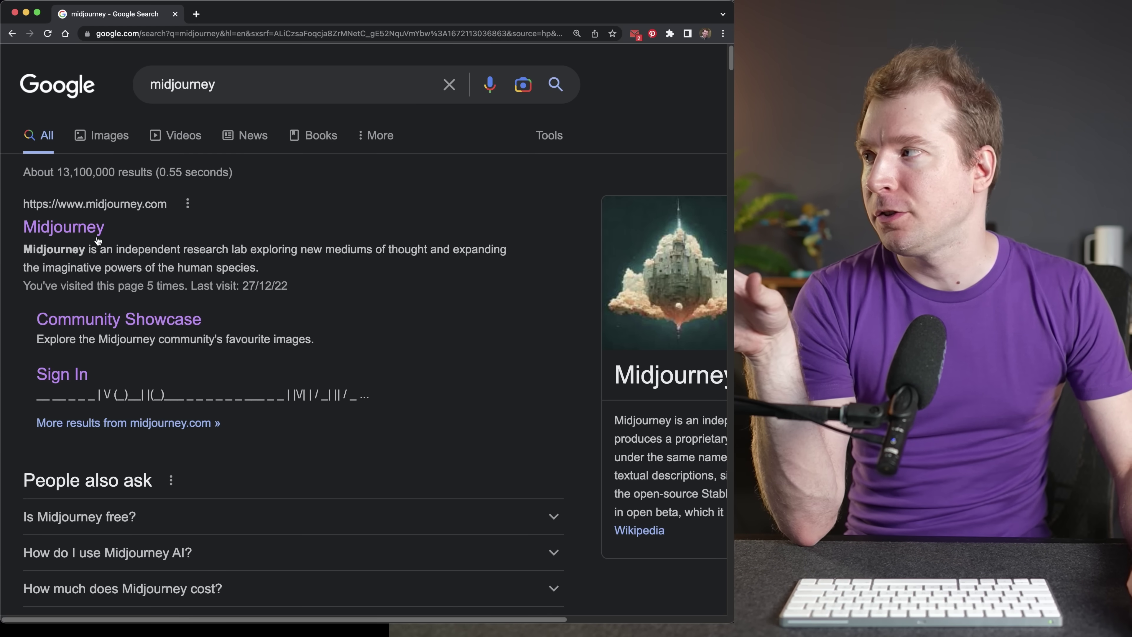
left_click(67, 227)
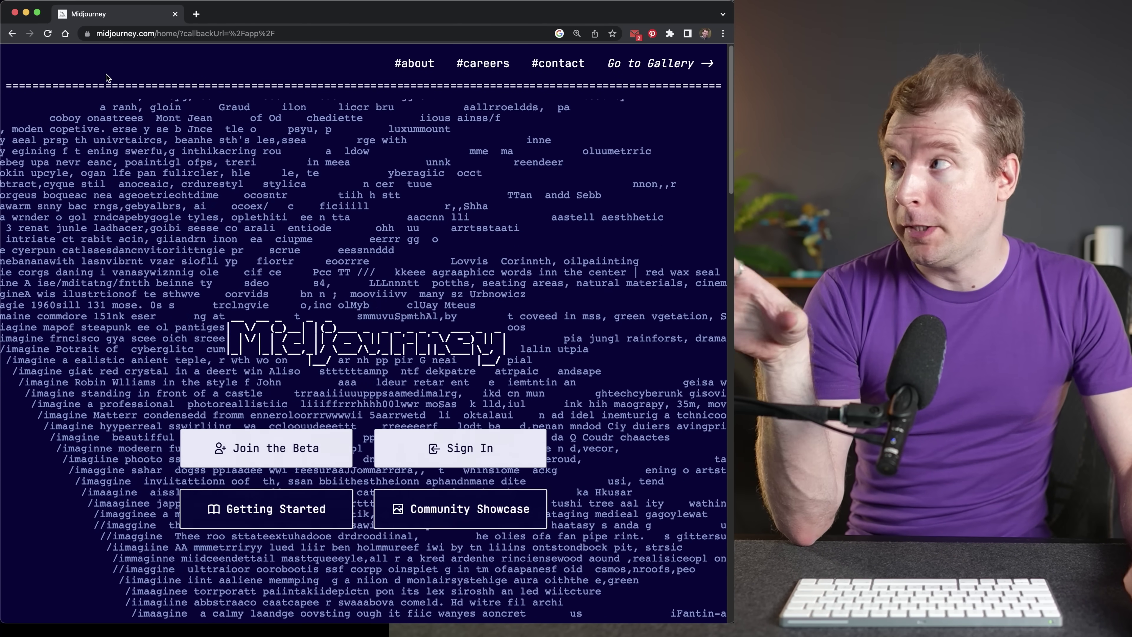
Join the Midjourney beta by accepting its Discord server invite and opening it in the Discord app
left_click(267, 448)
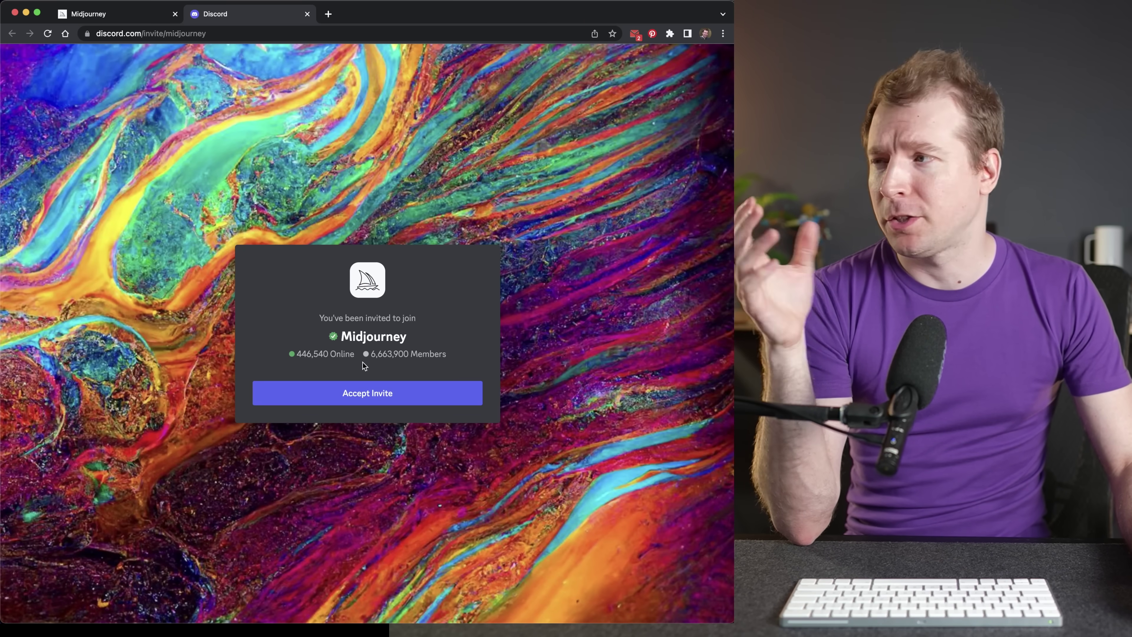
left_click(372, 393)
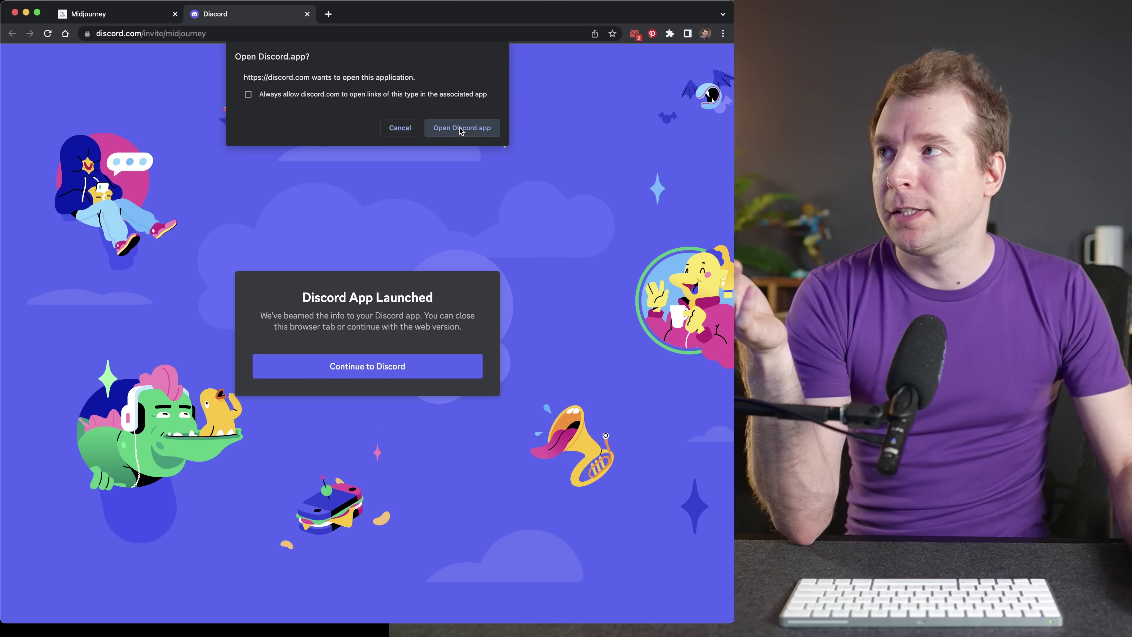
left_click(459, 129)
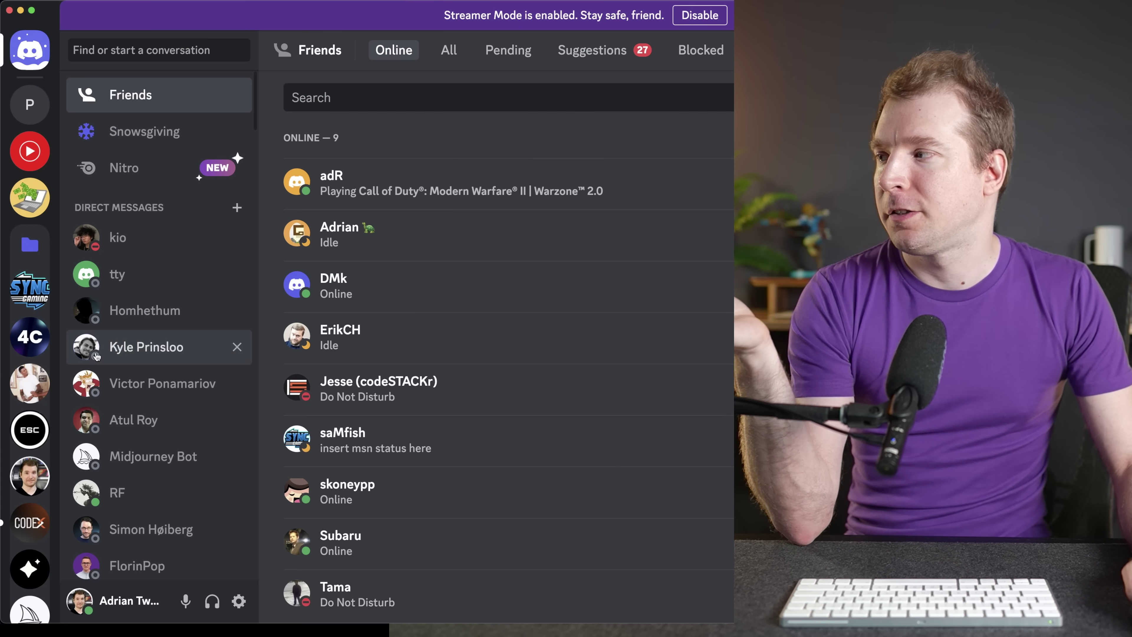
Open the Midjourney server in Discord and enter its newbies-195 channel
scroll(32, 568, "down", 2)
scroll(31, 569, "down", 1)
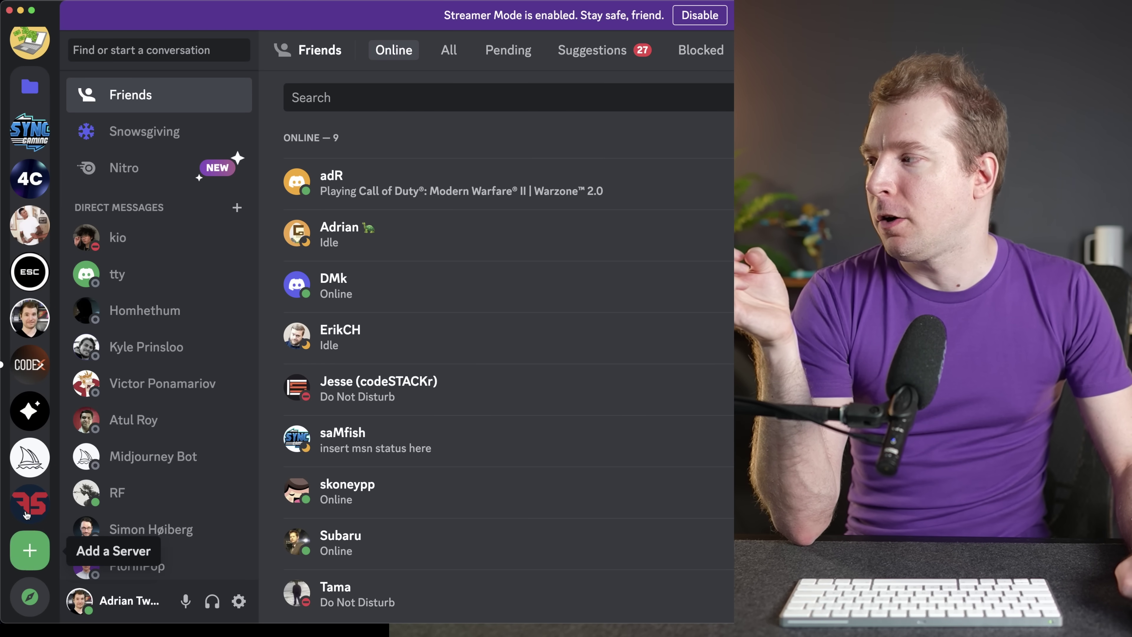
left_click(30, 458)
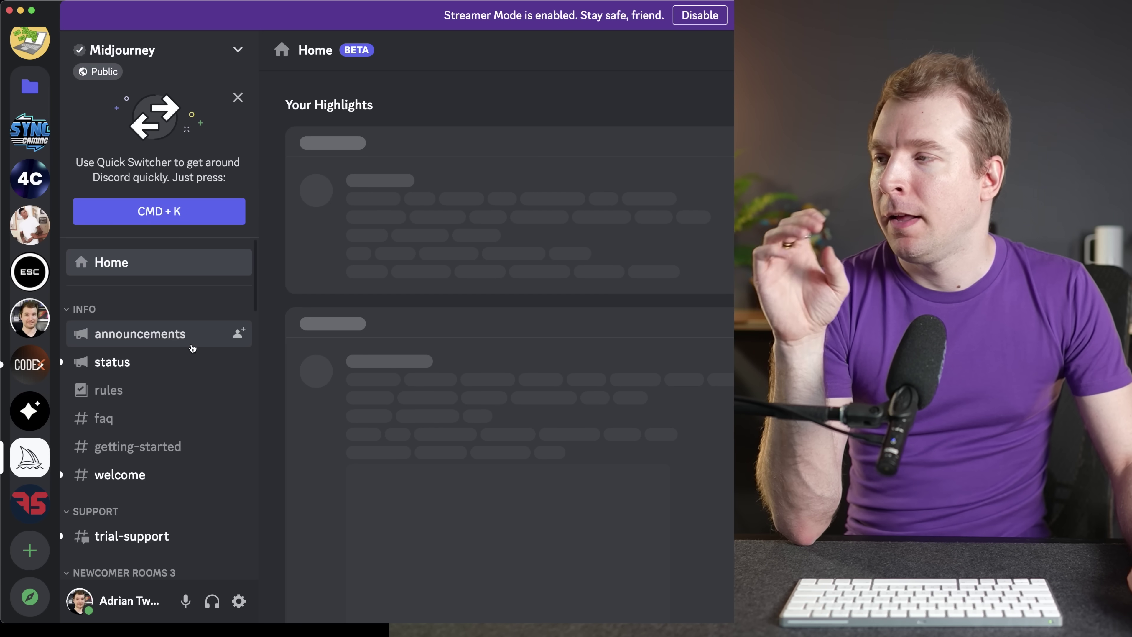
scroll(157, 369, "down", 8)
scroll(158, 370, "up", 2)
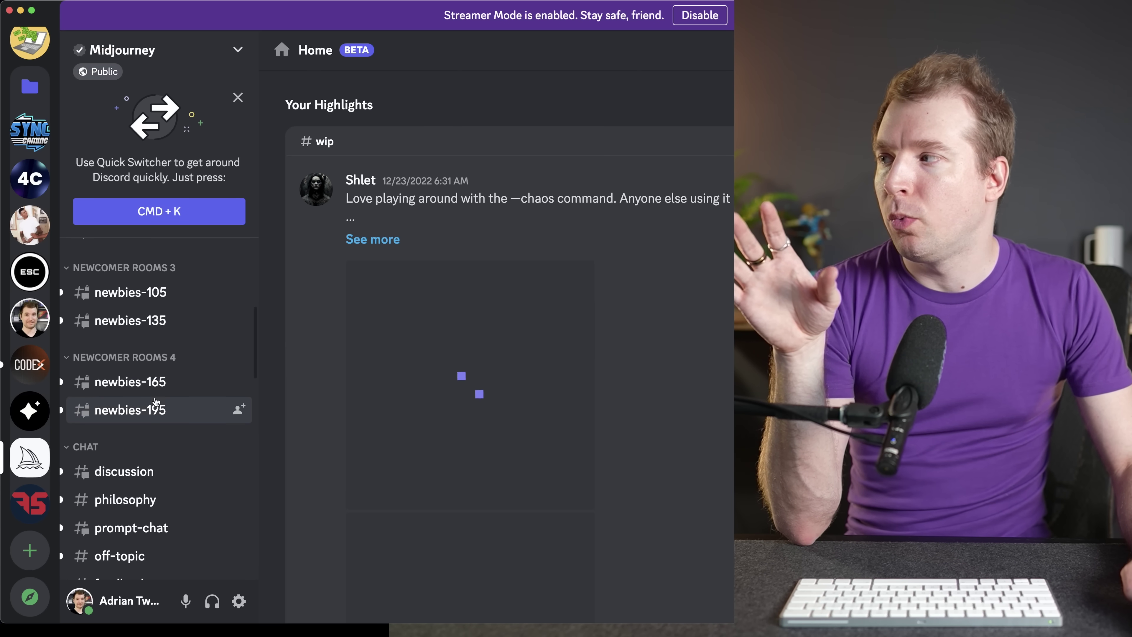
left_click(157, 408)
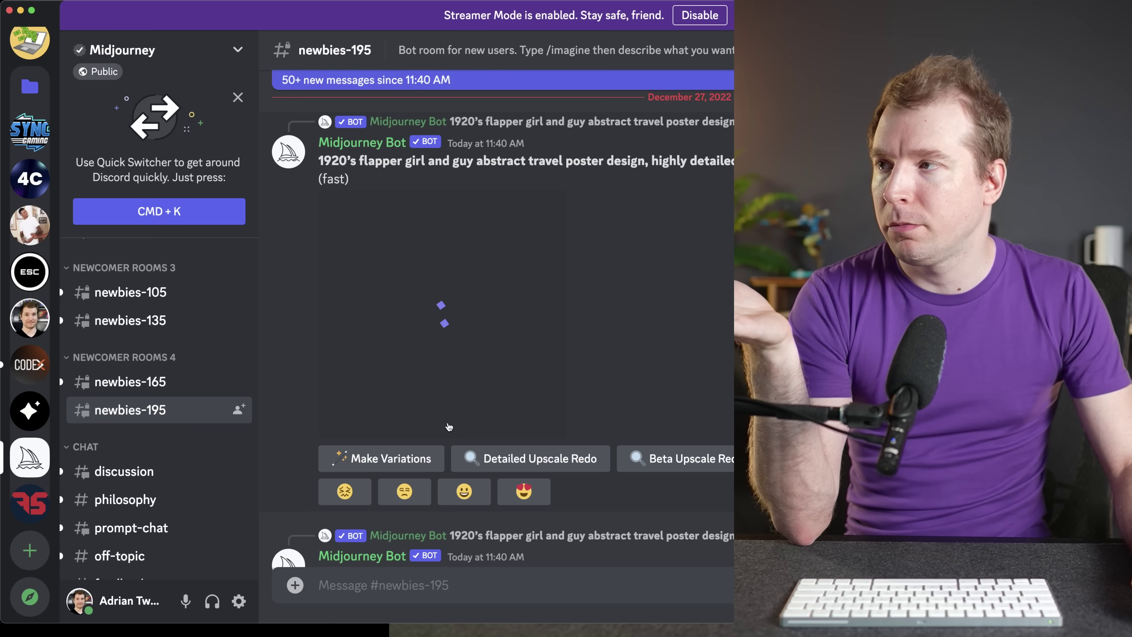
Start an /imagine command in the channel with the prompt "beautiful website for shoes"
scroll(446, 426, "down", 10)
scroll(446, 428, "down", 15)
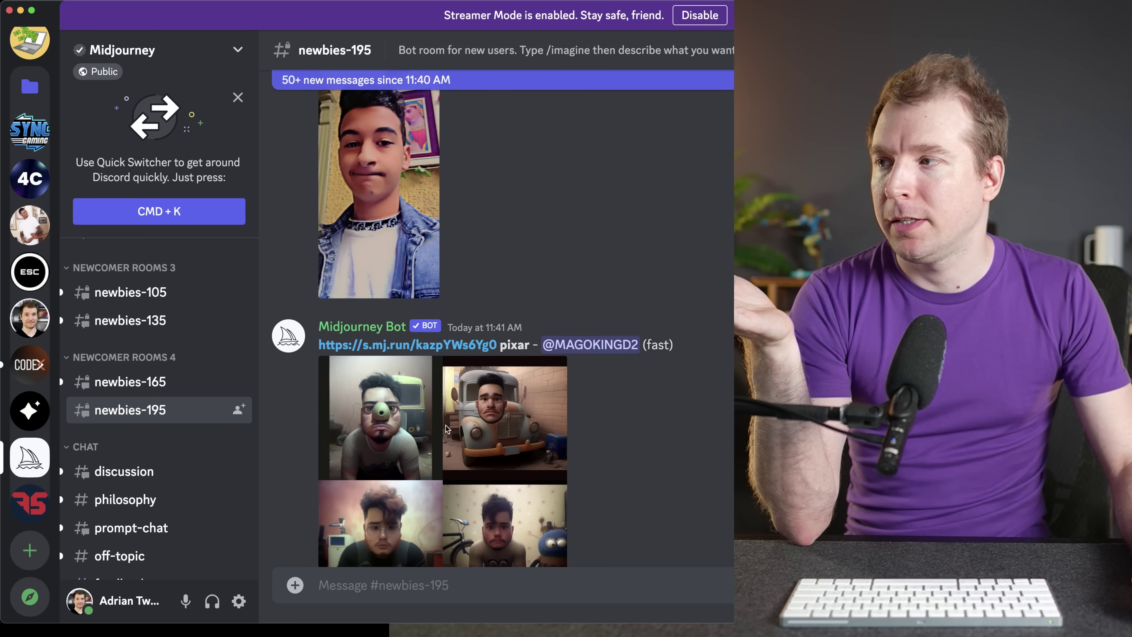
scroll(446, 429, "down", 5)
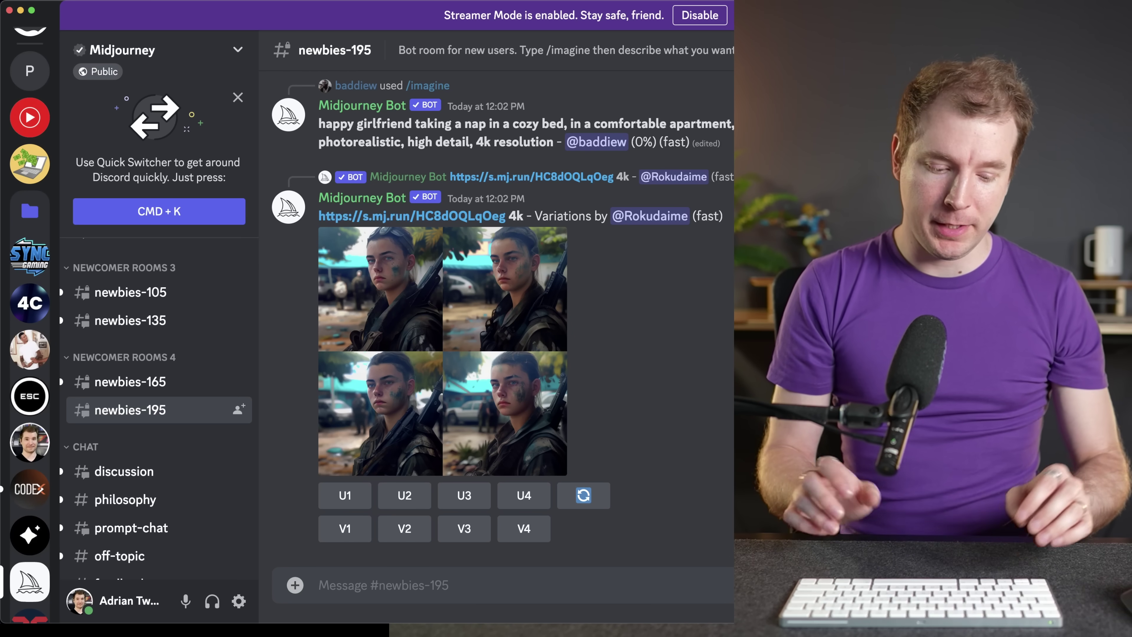
type("/")
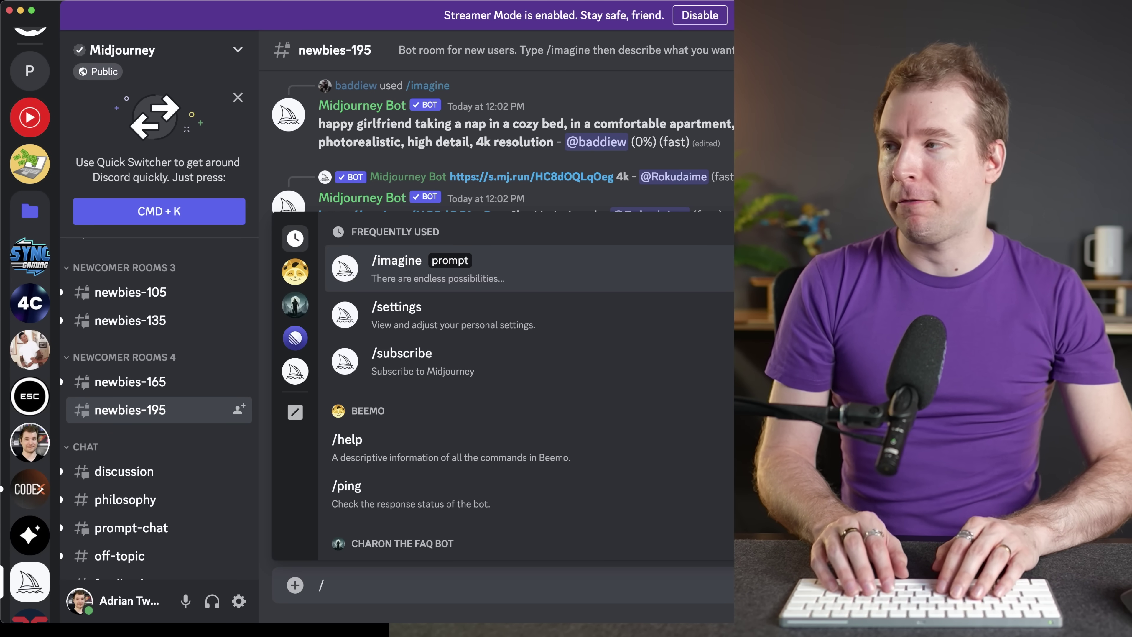
type("ima")
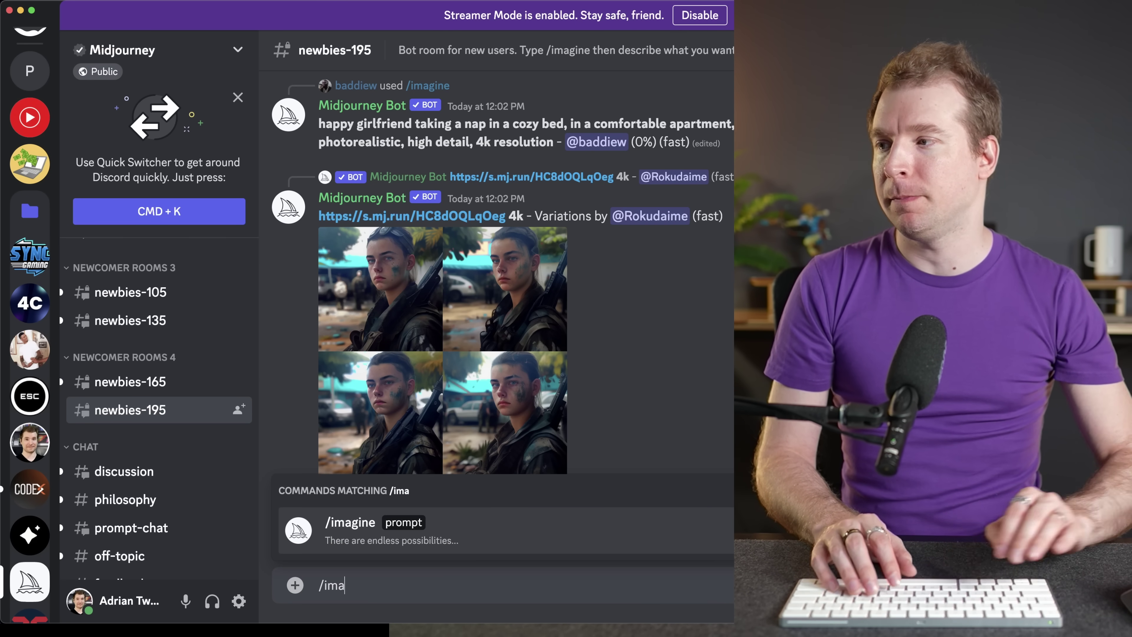
key("Tab")
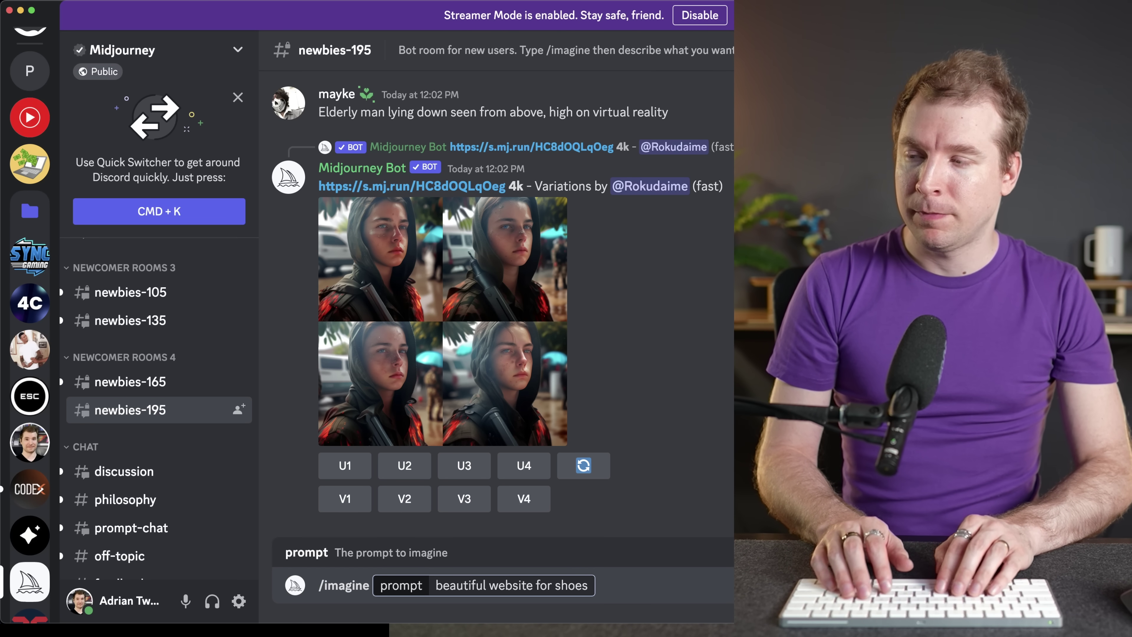
Append the parameters "--v 4 --stylize 500" to the shoe website prompt and submit it
type("-")
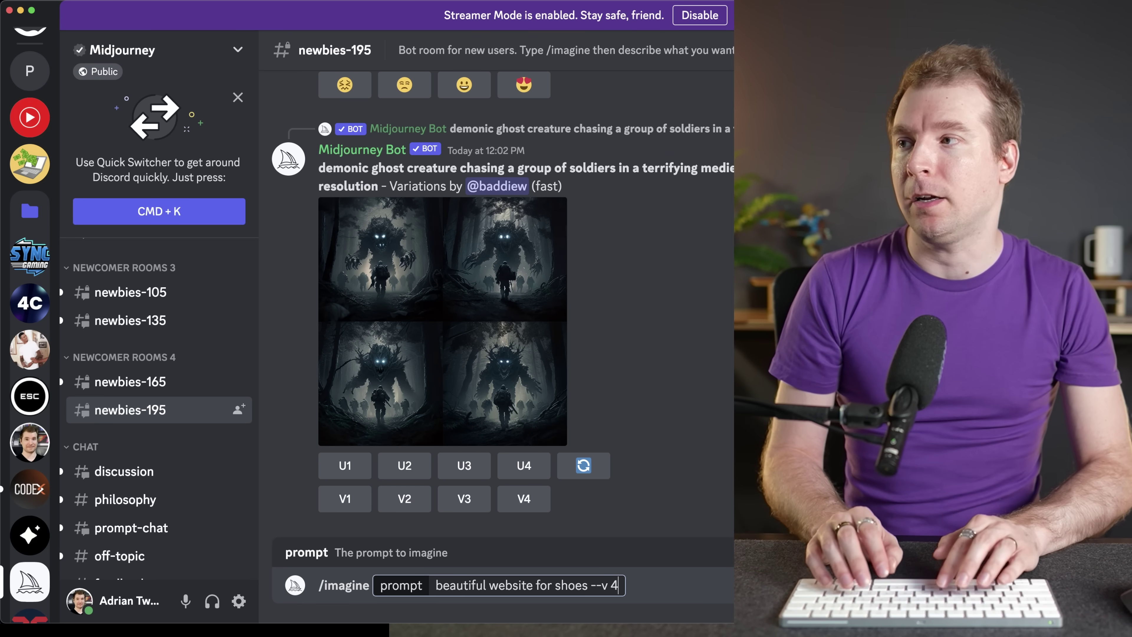
type("-v 4 --")
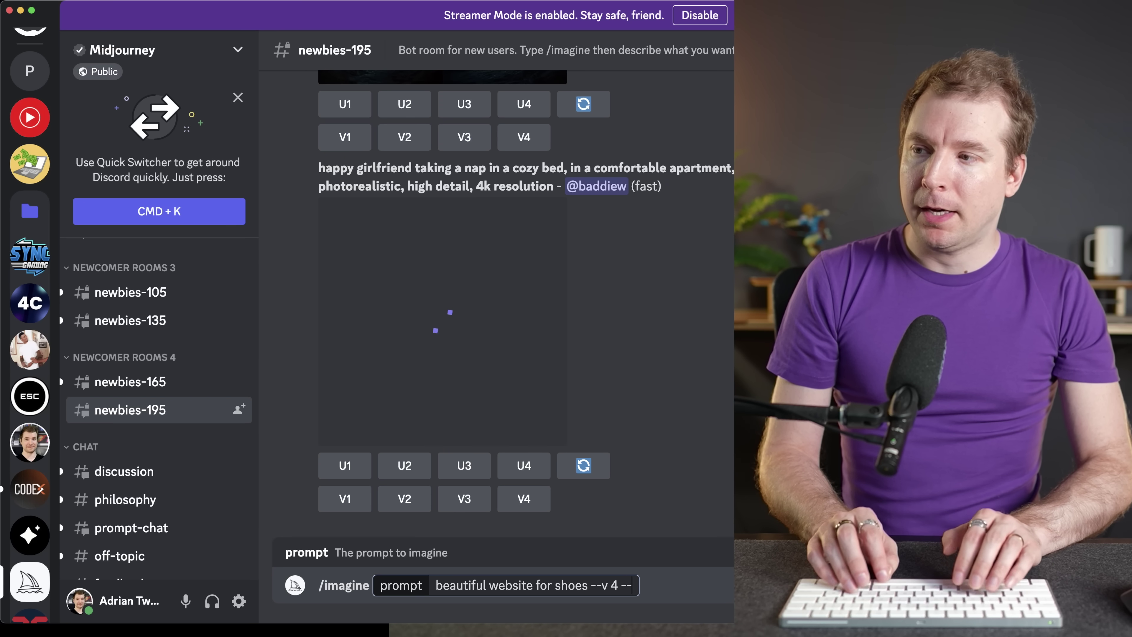
type("stli")
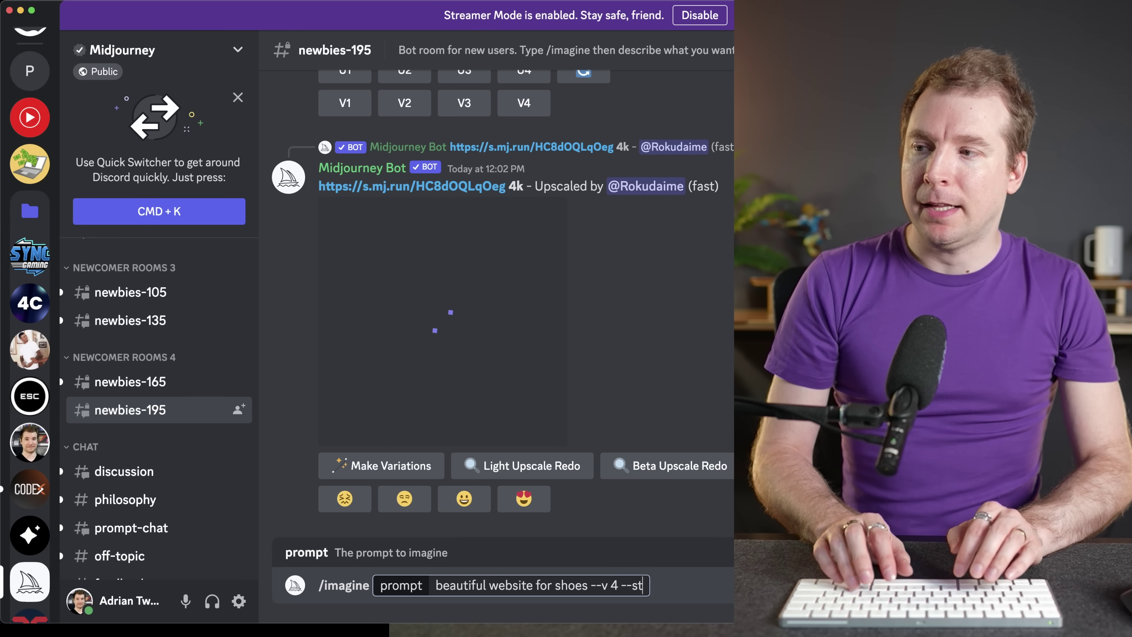
key("BackSpace")
key("BackSpace")
type("tylize 500")
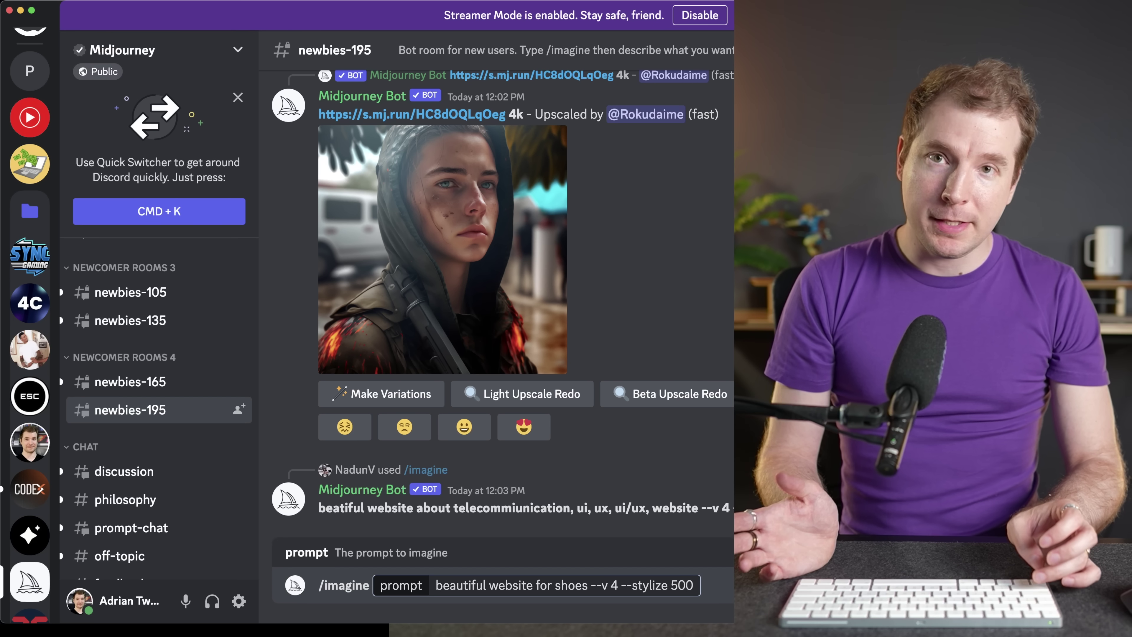
key("Return")
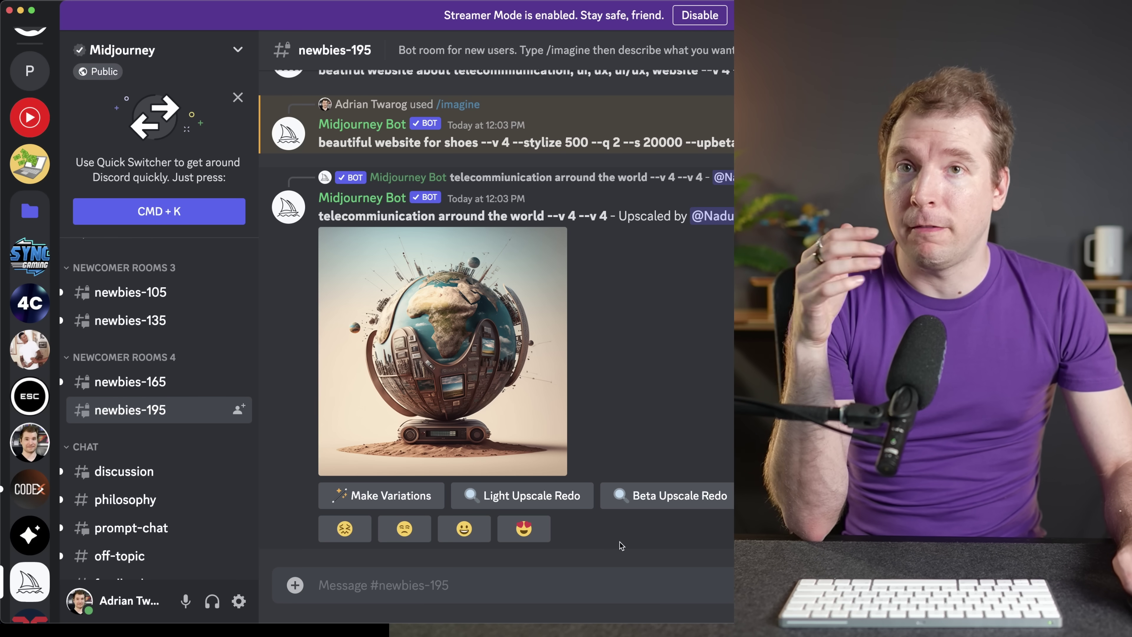
Find the images generated for the shoe website prompt in the channel and examine the grid enlarged
scroll(624, 513, "up", 2)
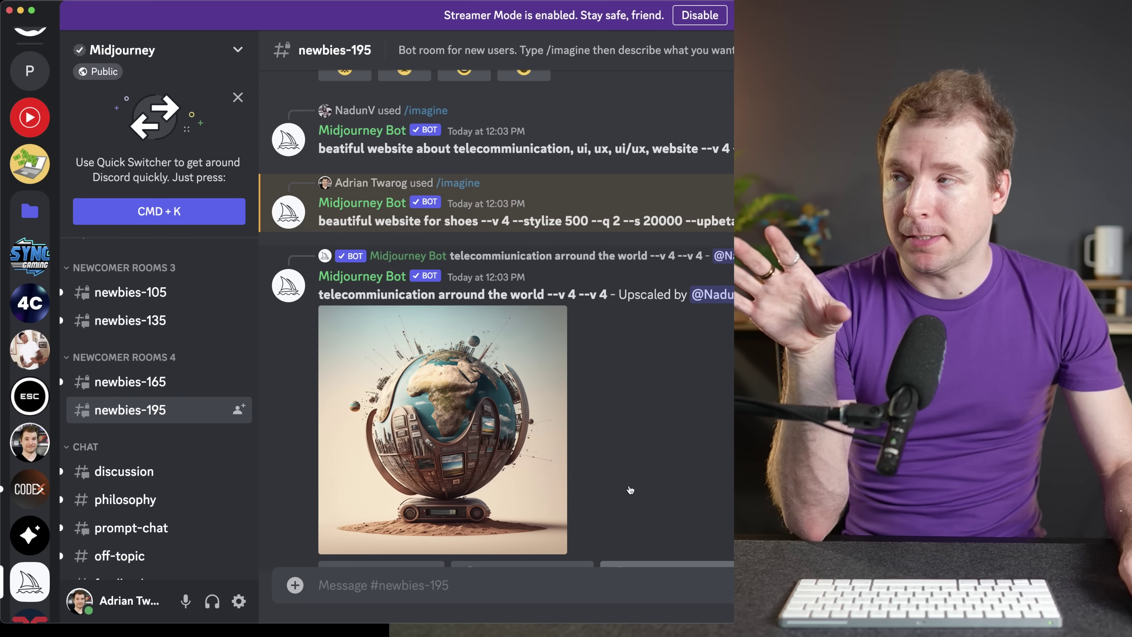
scroll(630, 490, "up", 1)
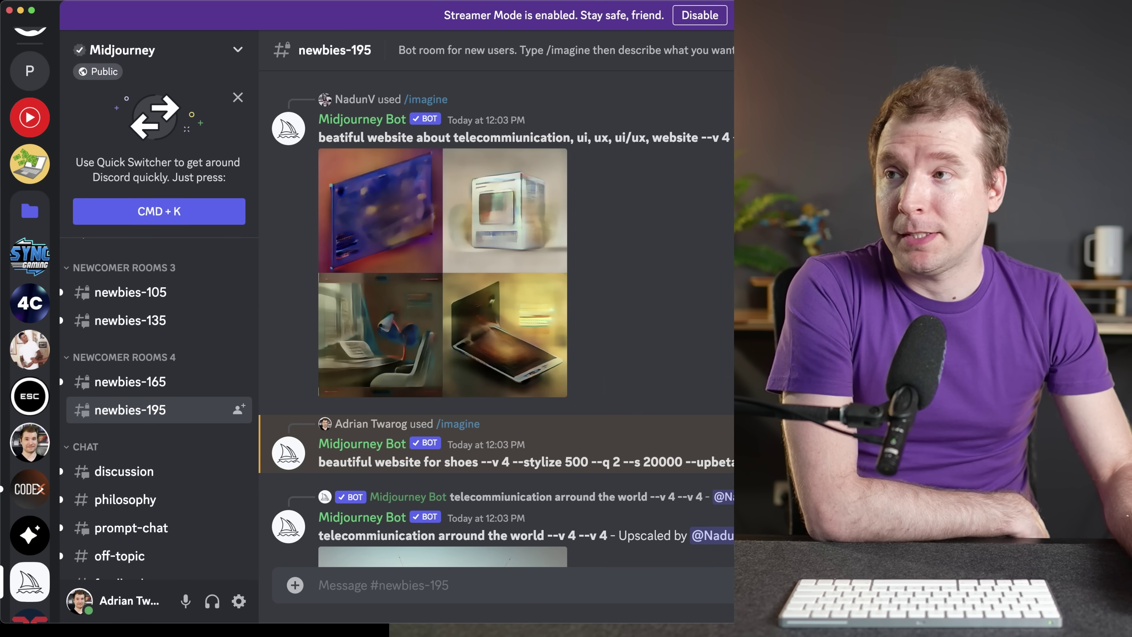
scroll(579, 379, "down", 5)
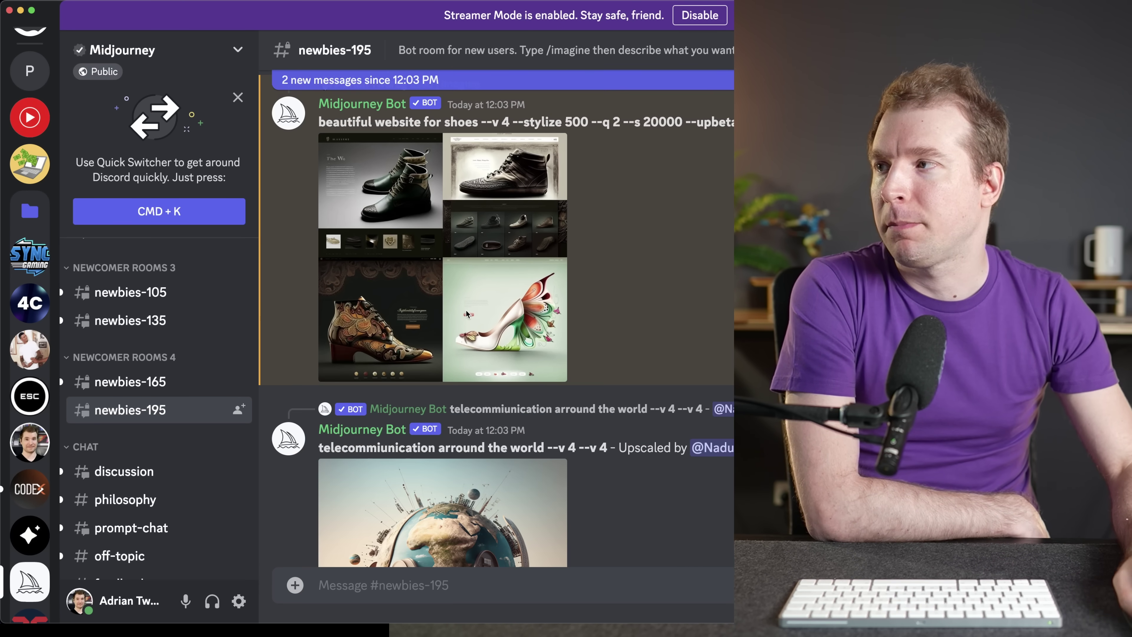
left_click(461, 266)
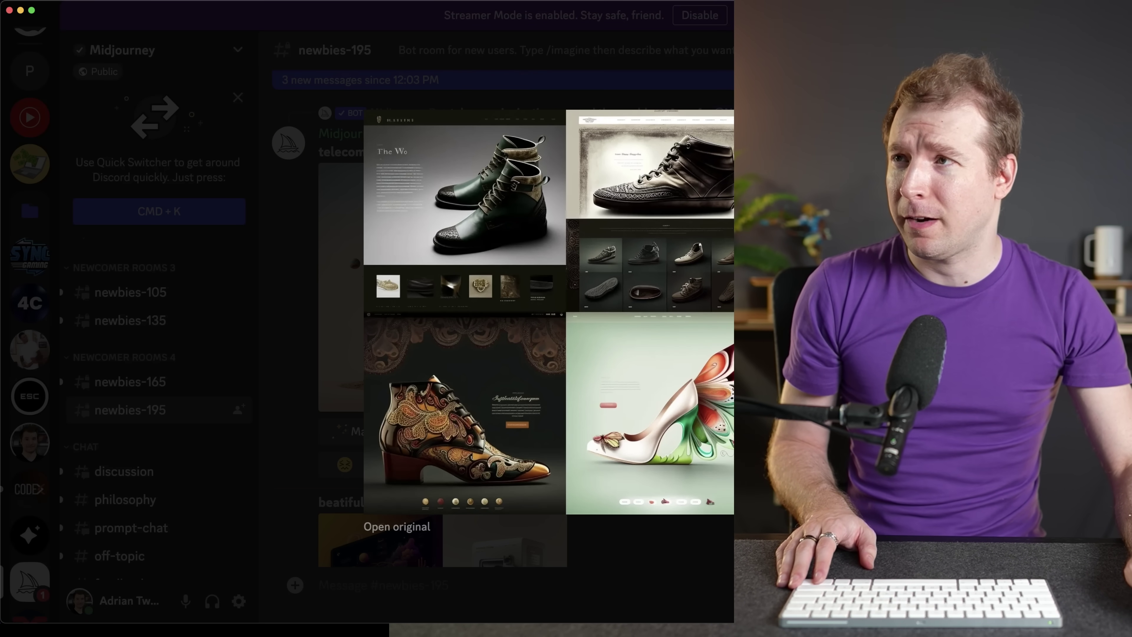
key("Escape")
scroll(503, 319, "down", 5)
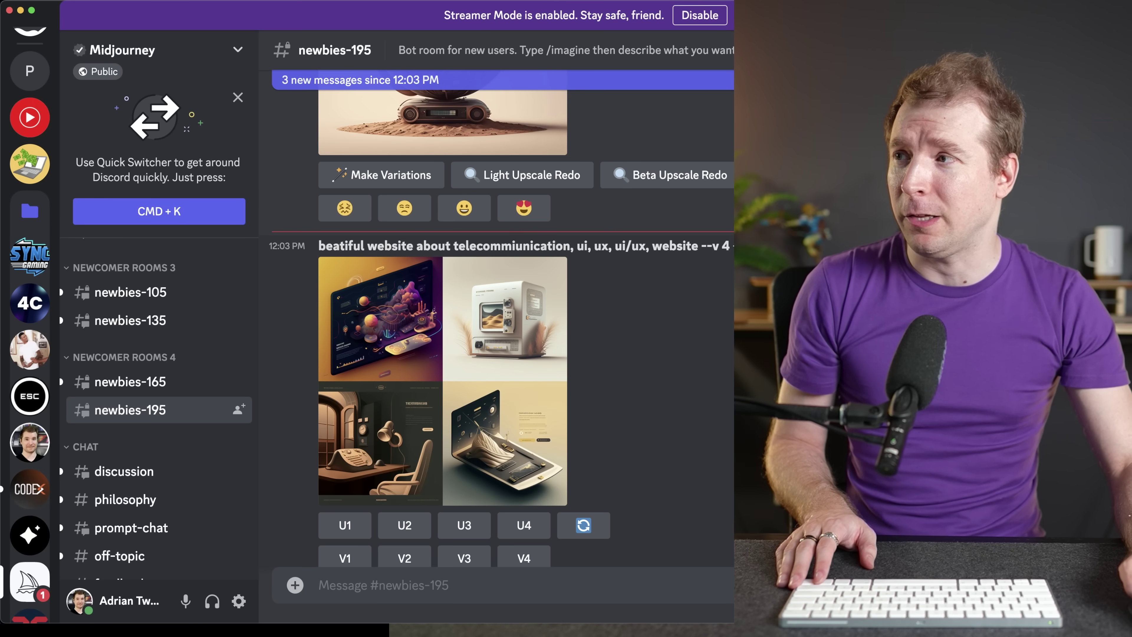
scroll(502, 319, "down", 15)
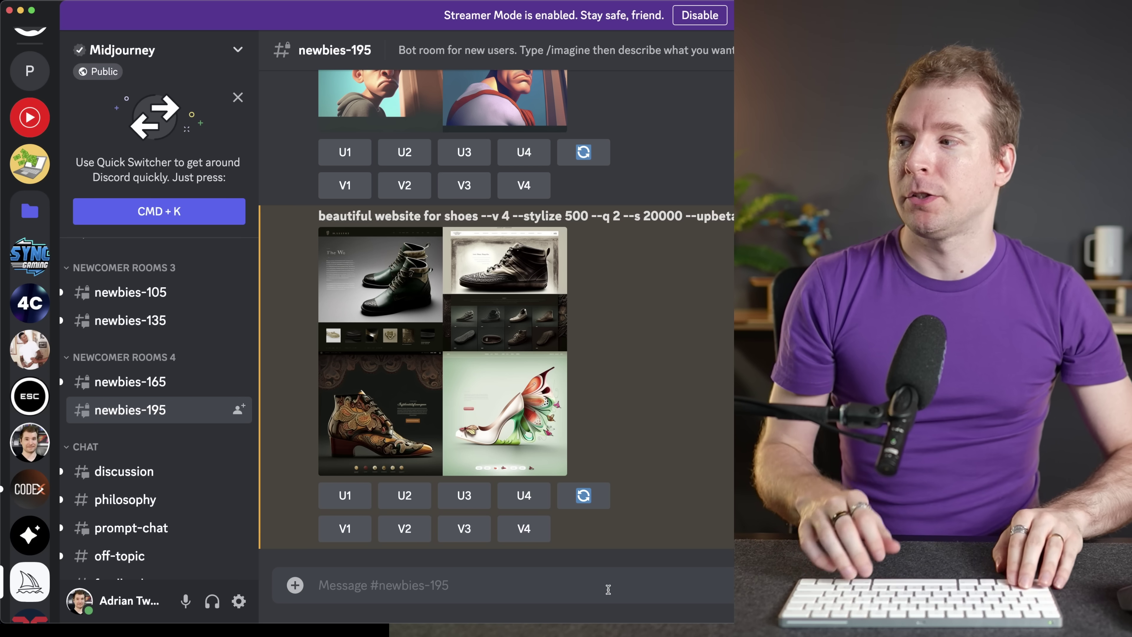
Start another /imagine command reusing the earlier prompt "beautiful website for shoes --v 4 --stylize 500"
type("/imagine beatiful website about shoes")
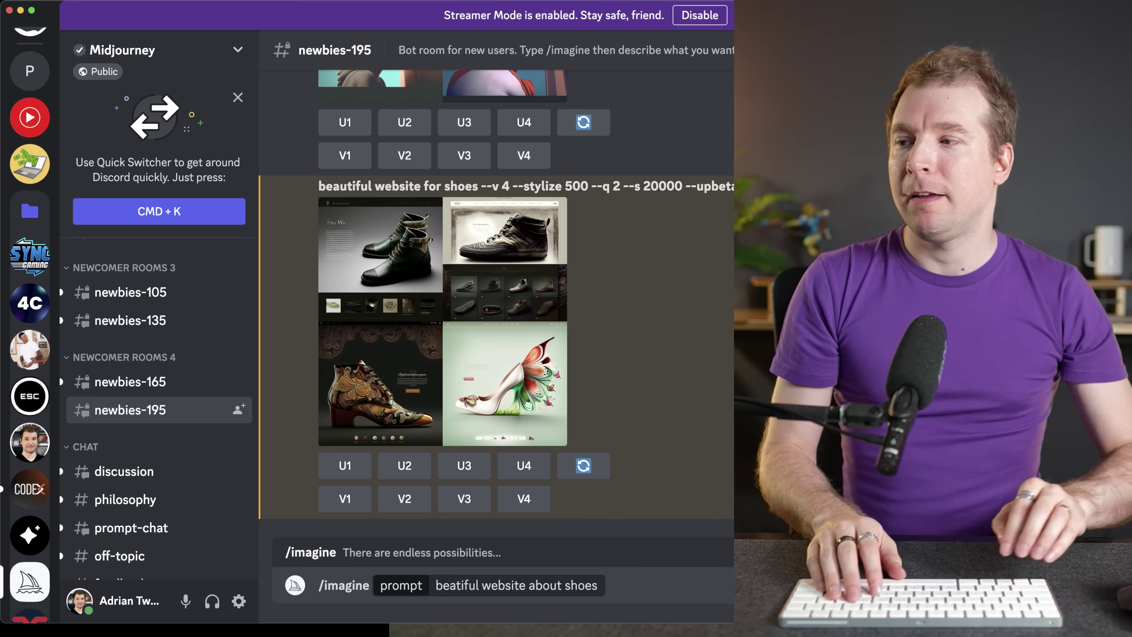
key("Return")
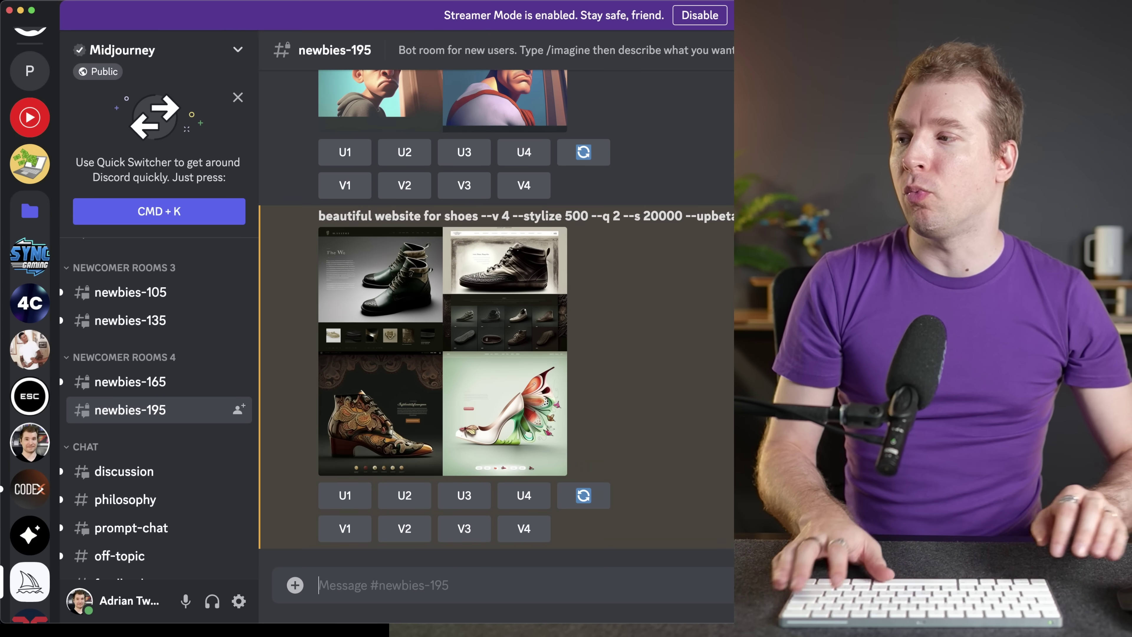
left_click_drag(340, 217, 574, 219)
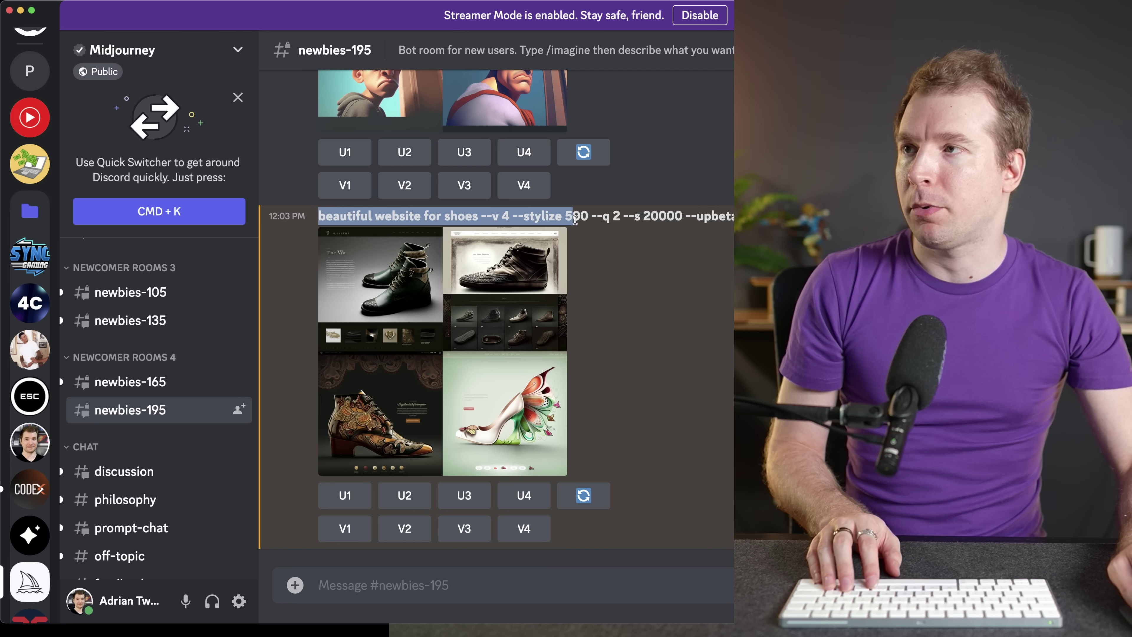
left_click(477, 589)
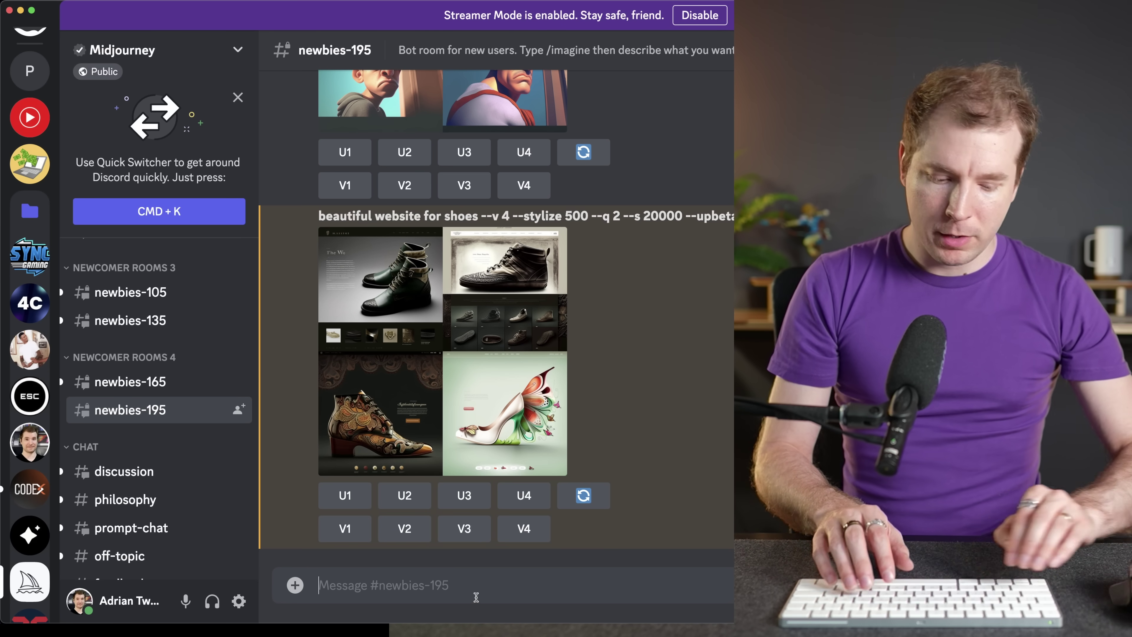
type("/image")
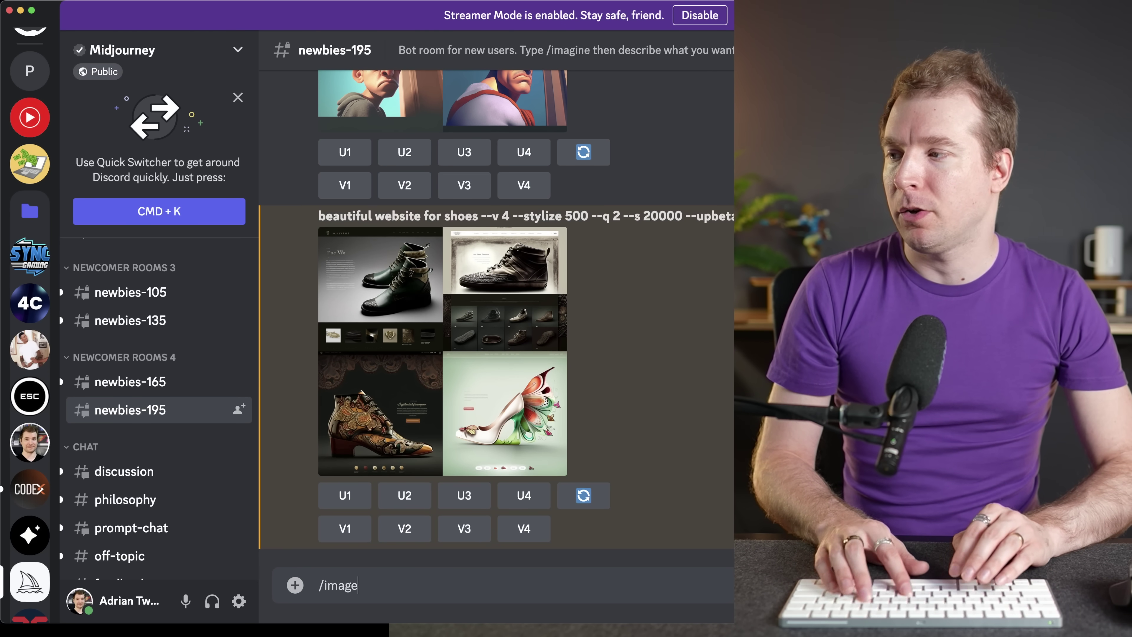
key("BackSpace")
key("BackSpace")
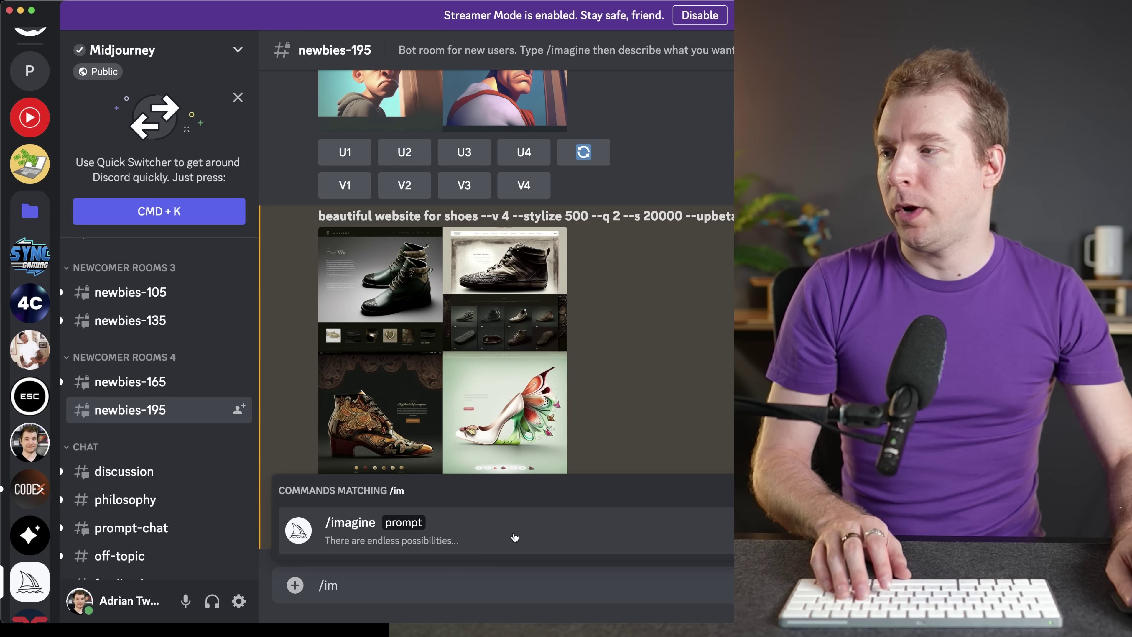
left_click(514, 537)
type("beautiful website for shoes --v 4 --stylize 500")
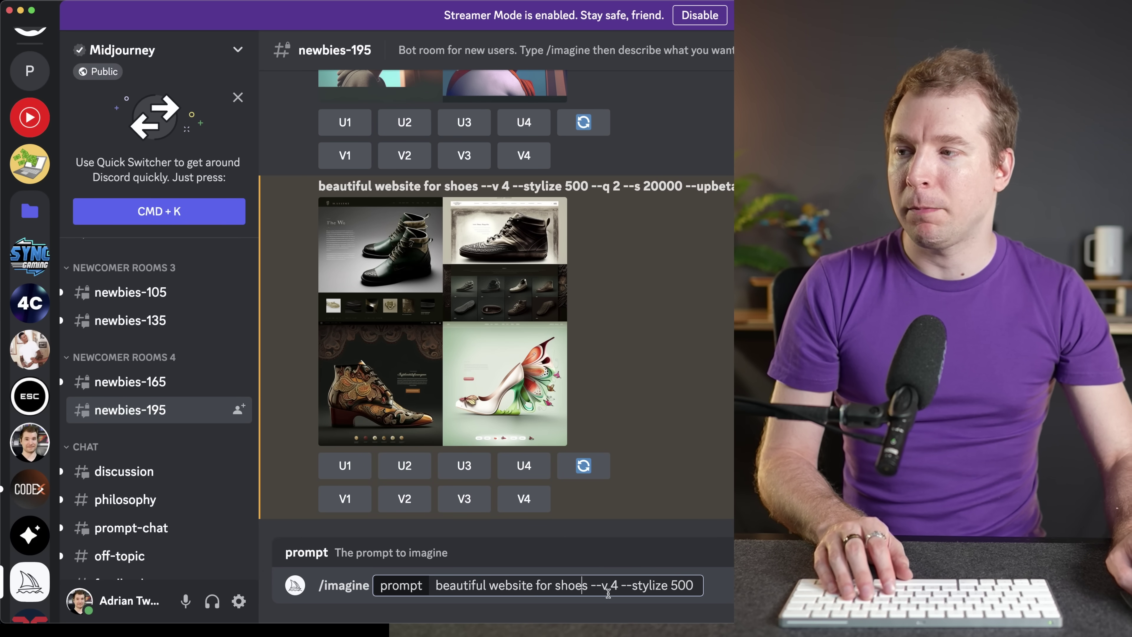
Add the keywords "ui, ux, ui/ux, website" after "shoes" in the prompt and submit it
key("Right")
type(", ")
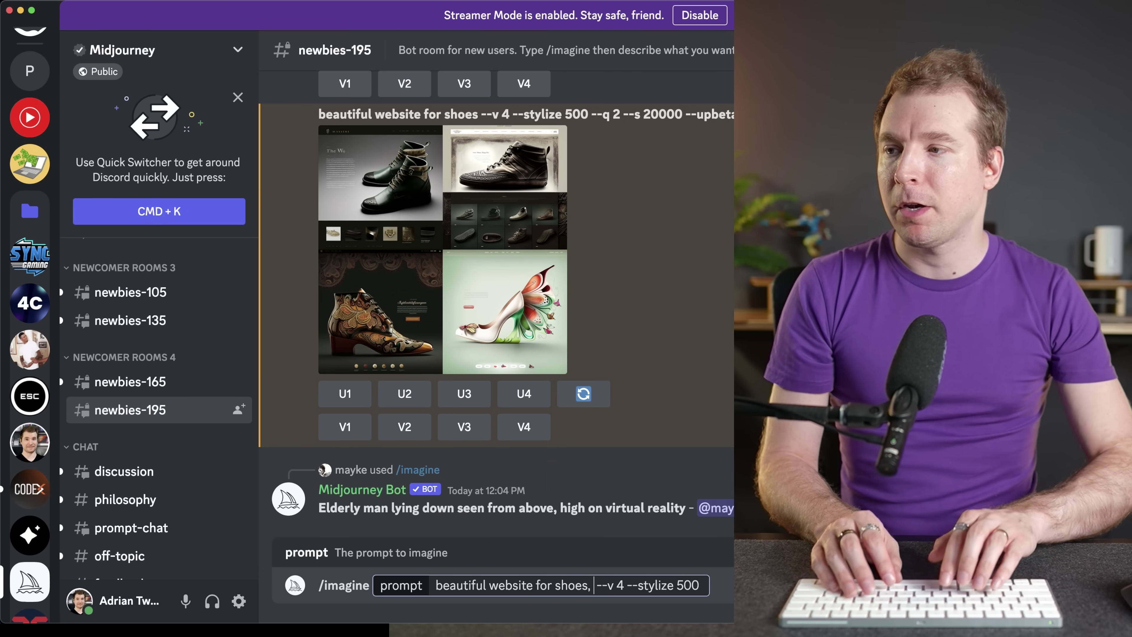
type("ui, ux, ui")
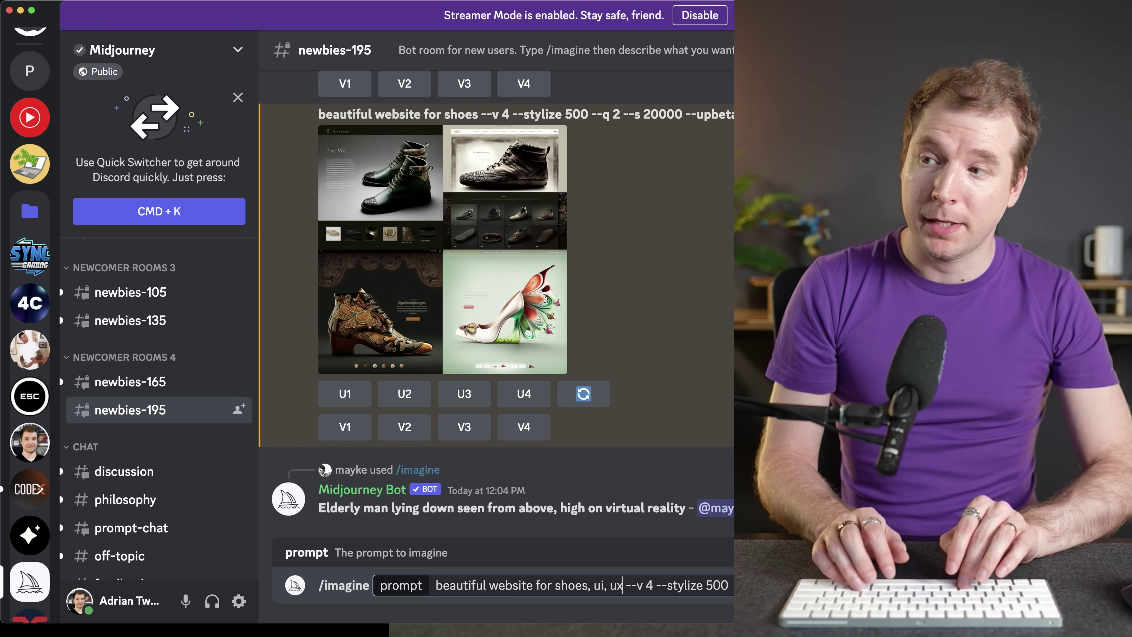
type(",ux")
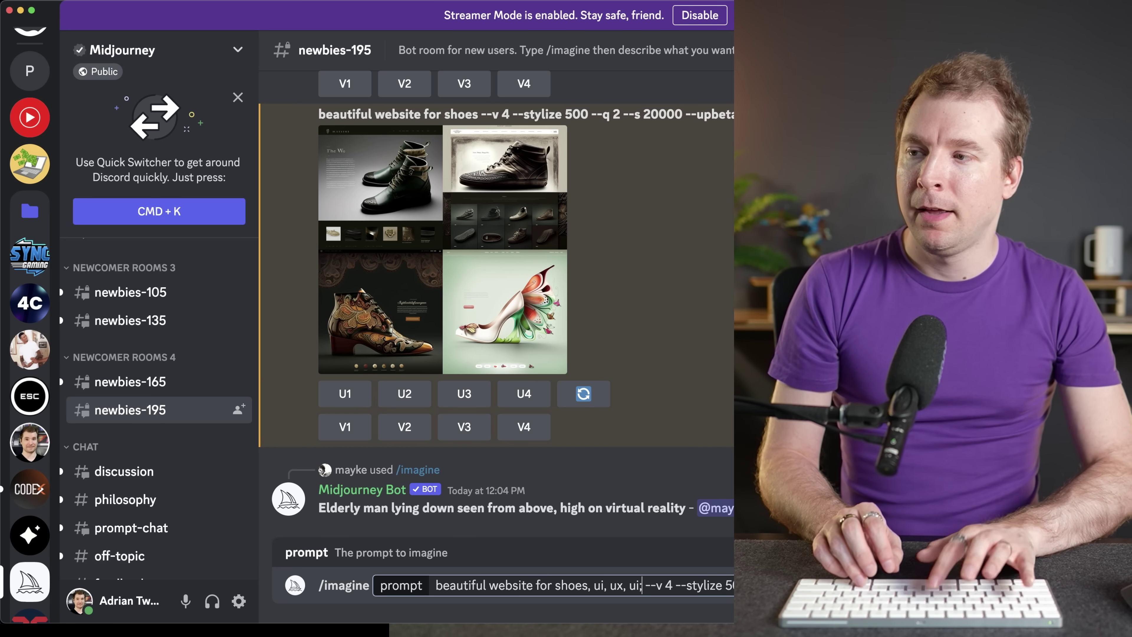
key("BackSpace")
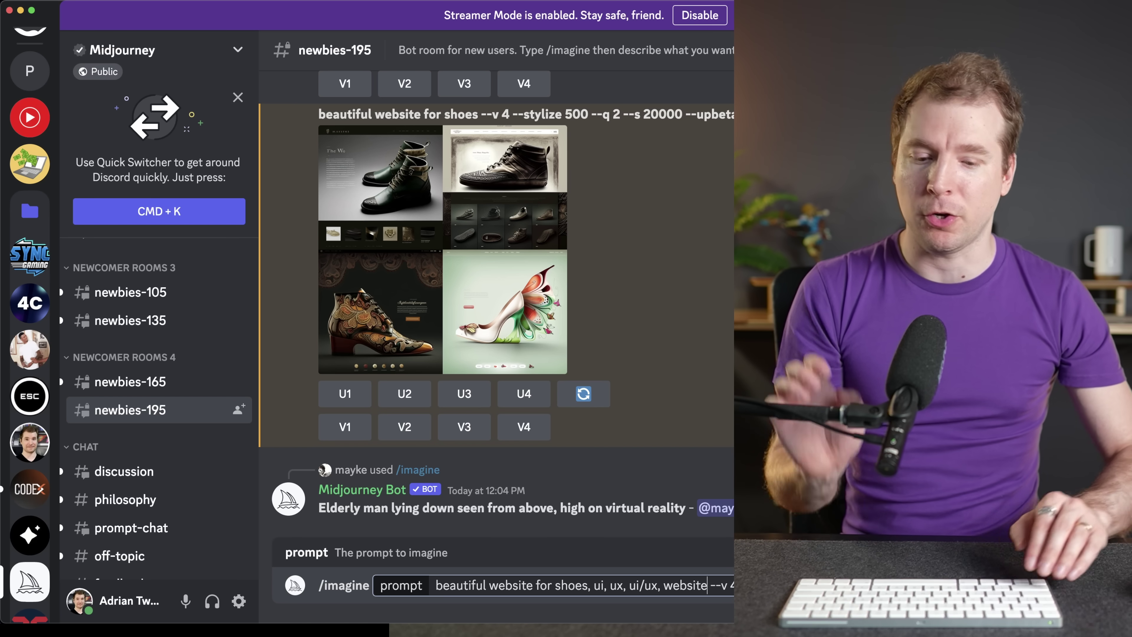
key("Return")
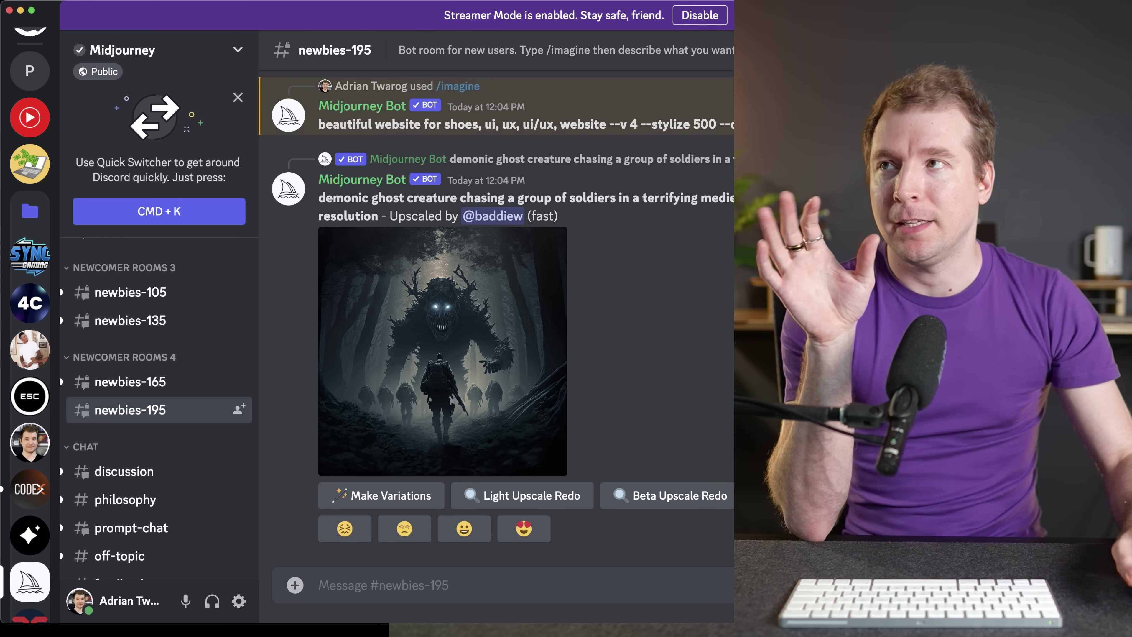
Find the image grid generated for the ui/ux shoe website prompt in the channel and examine it enlarged
scroll(515, 253, "up", 3)
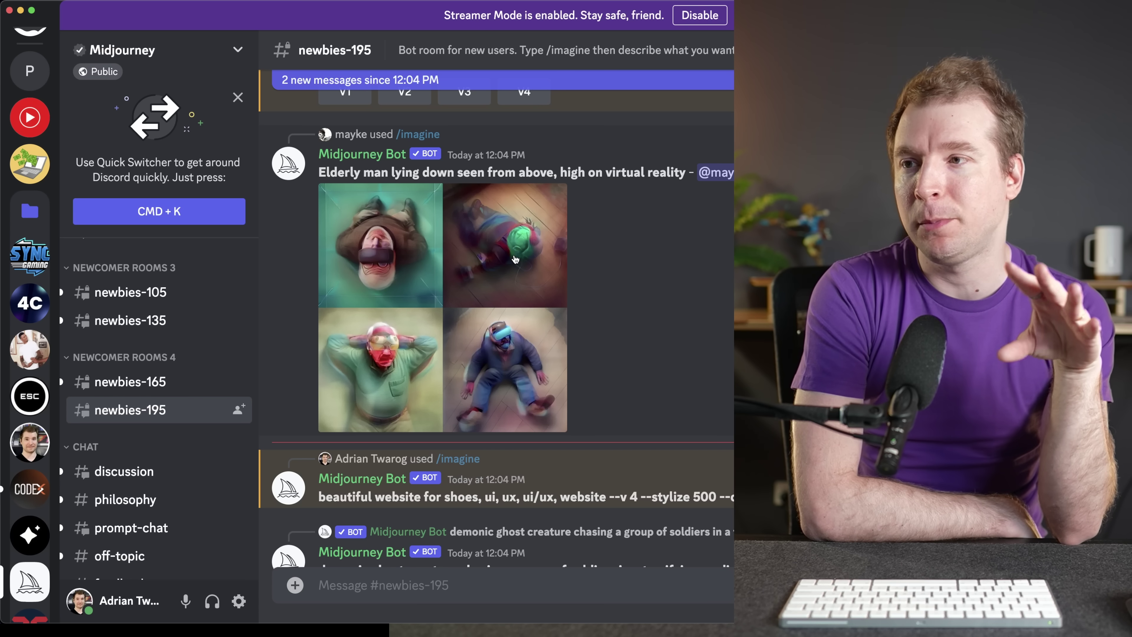
scroll(551, 191, "down", 5)
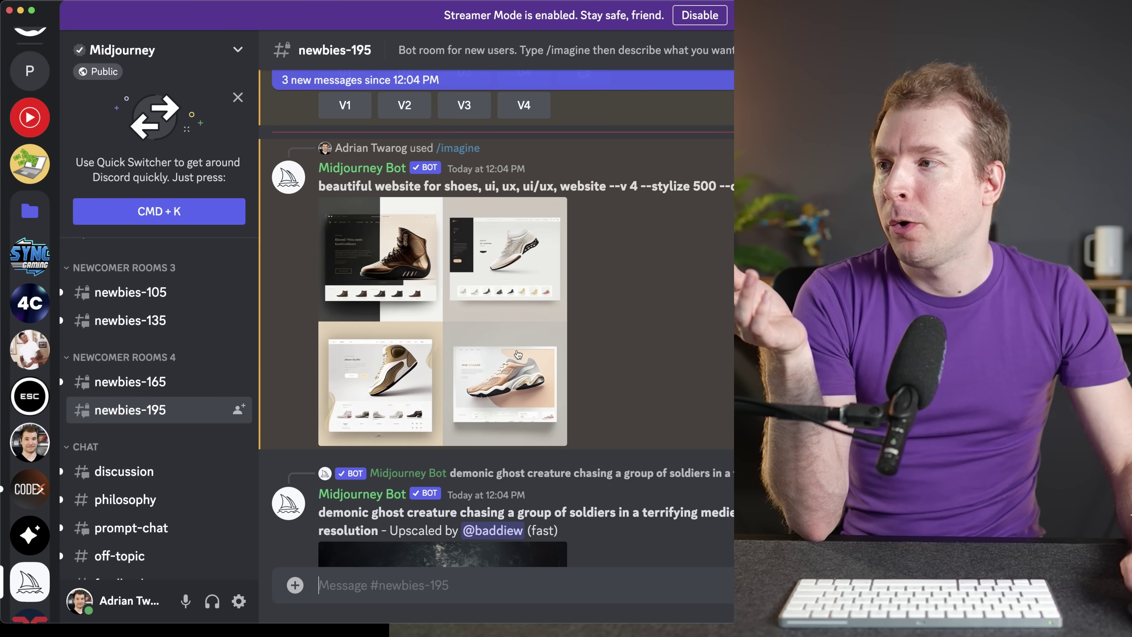
left_click(483, 324)
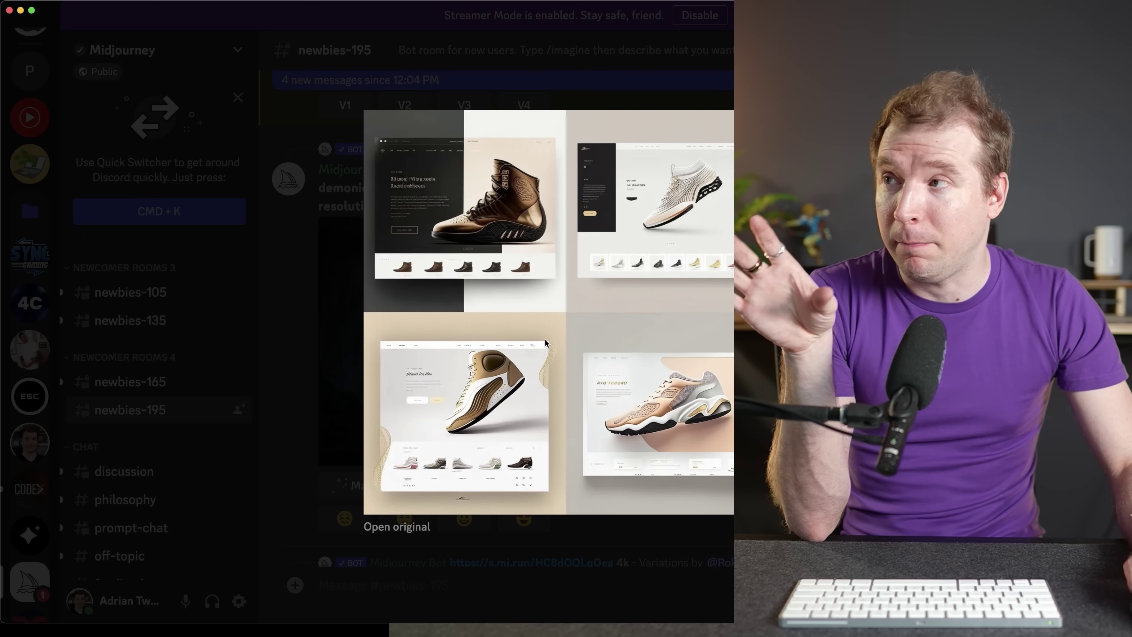
key("Escape")
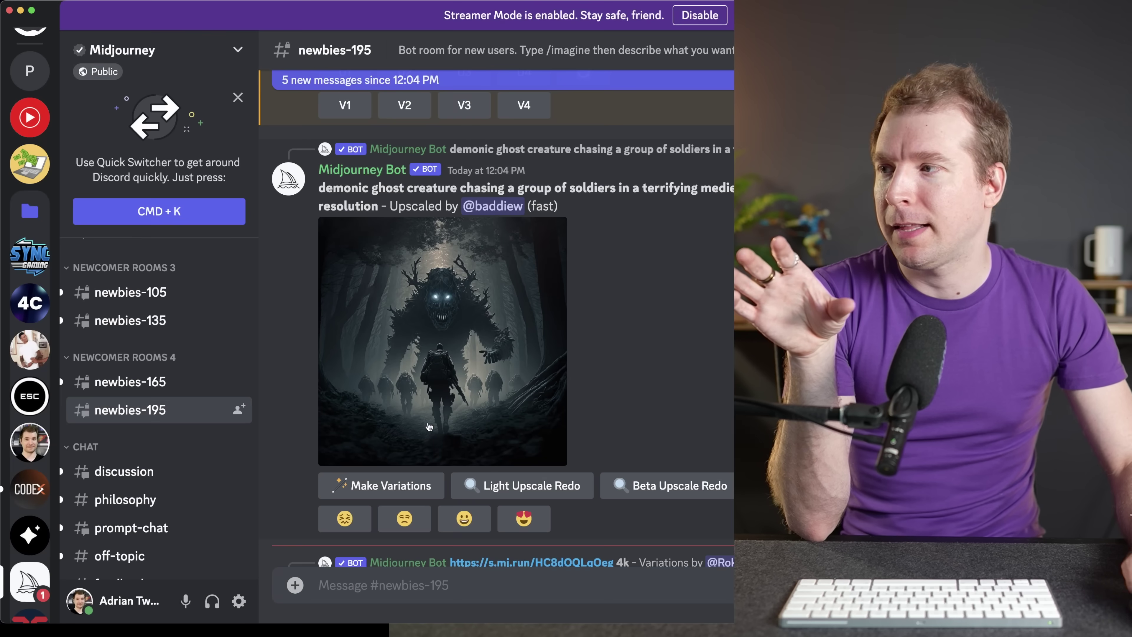
scroll(470, 381, "up", 5)
scroll(514, 384, "down", 10)
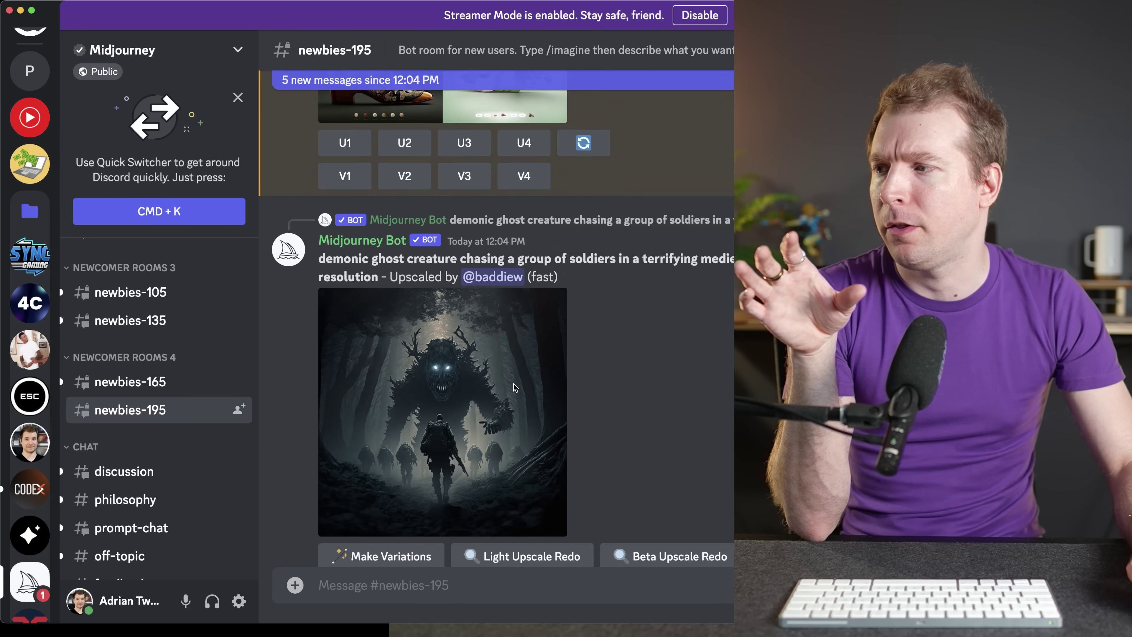
scroll(513, 384, "down", 3)
scroll(511, 384, "up", 10)
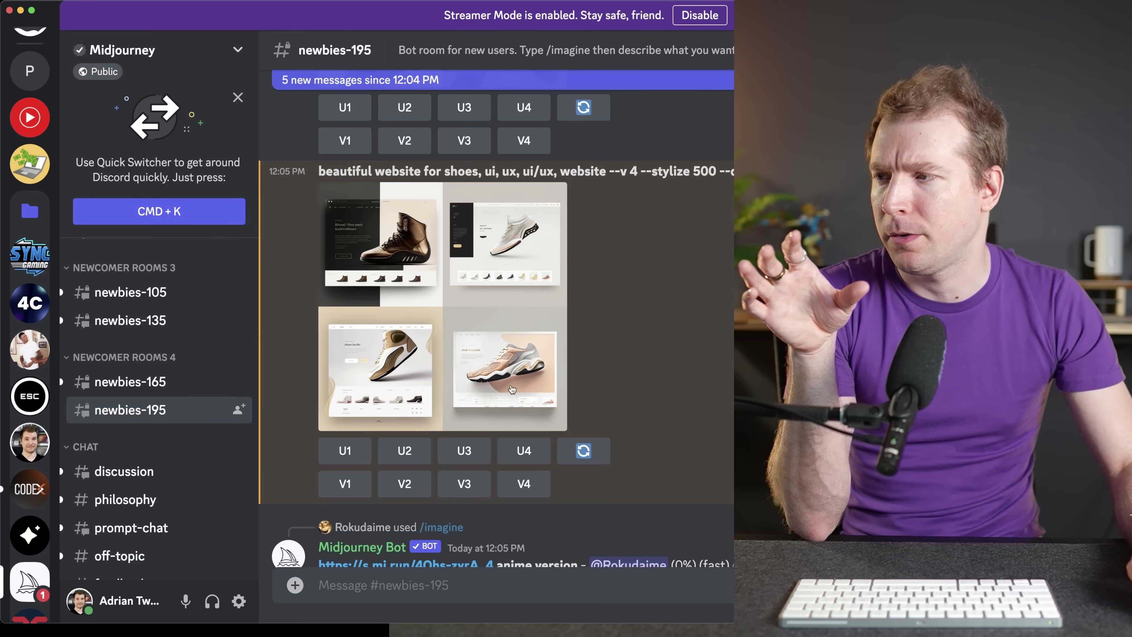
left_click(480, 348)
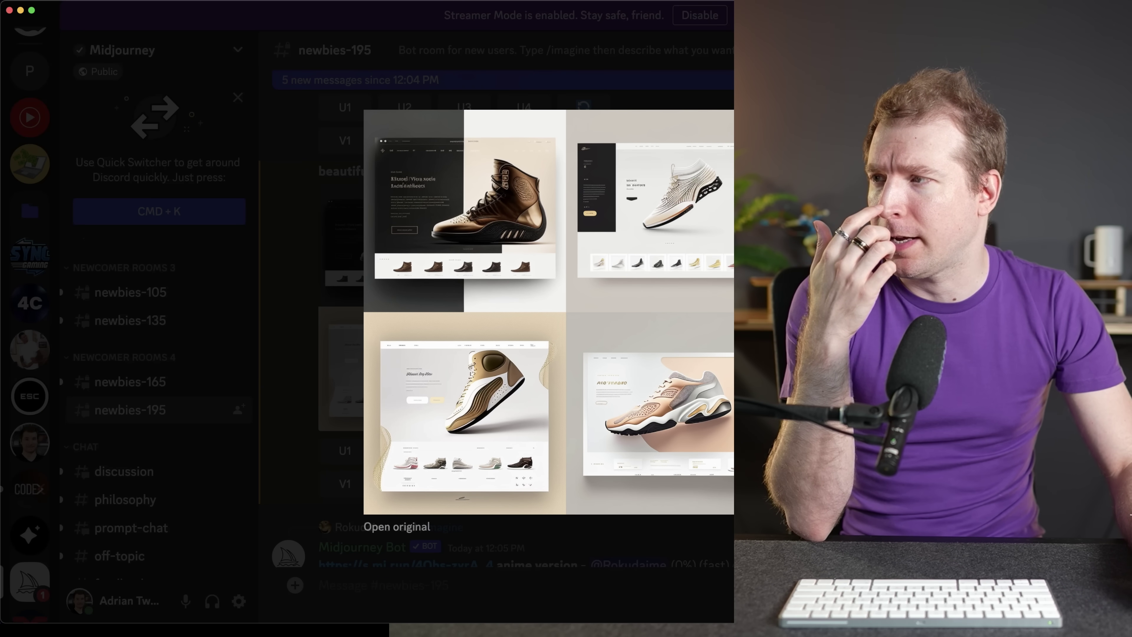
key("Escape")
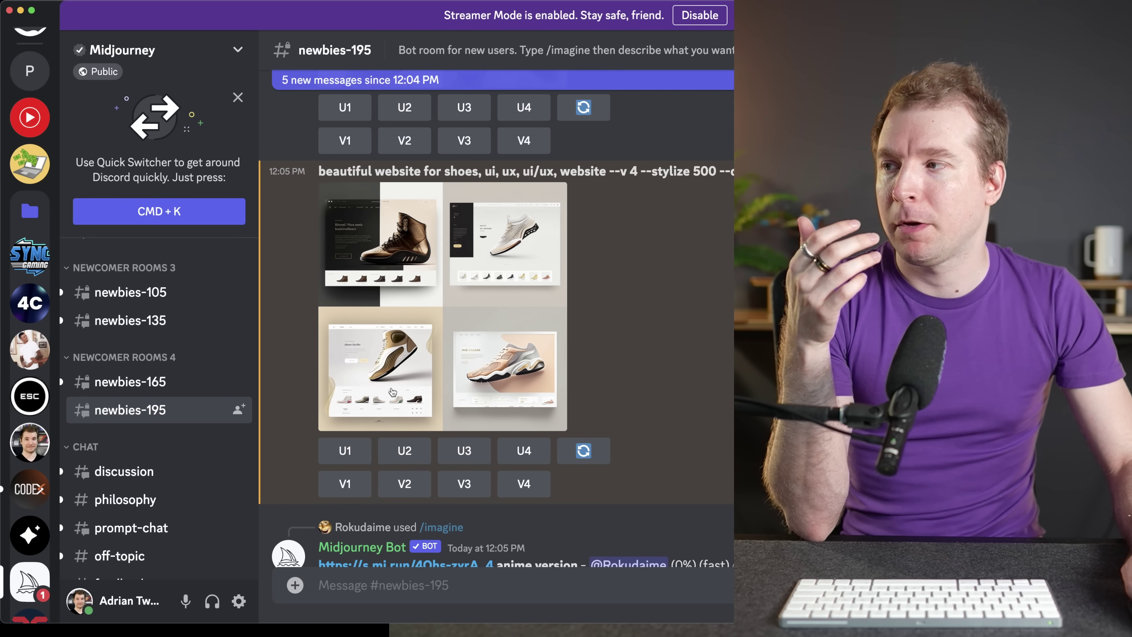
Upscale the third image of the ui/ux shoe website grid and view the upscaled version enlarged
left_click(464, 451)
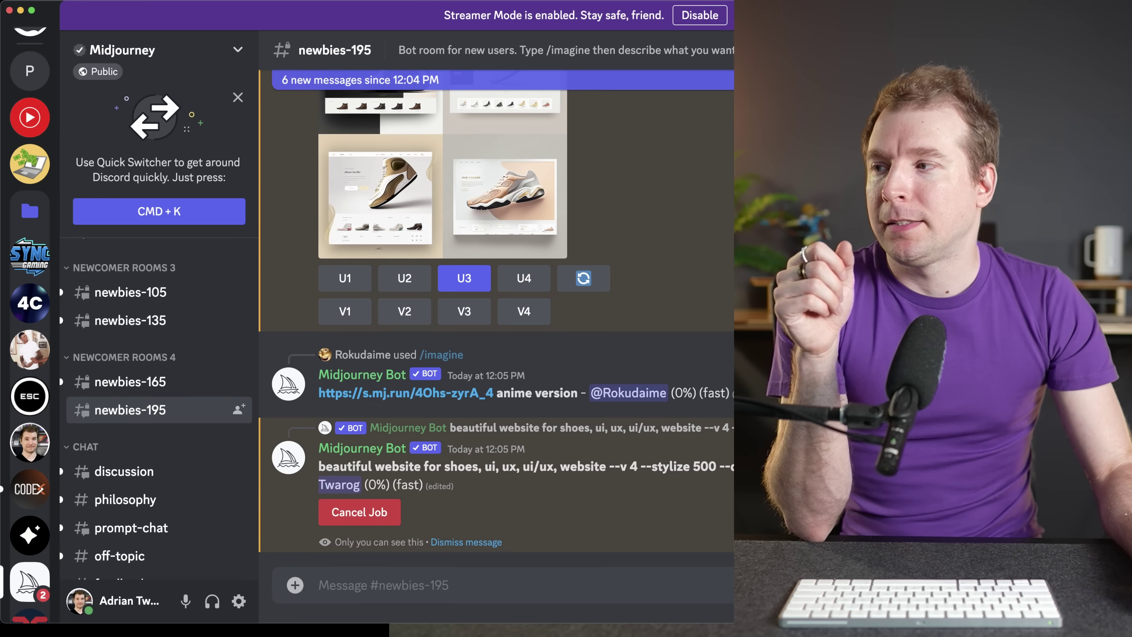
left_click_drag(319, 462, 733, 464)
left_click(742, 466)
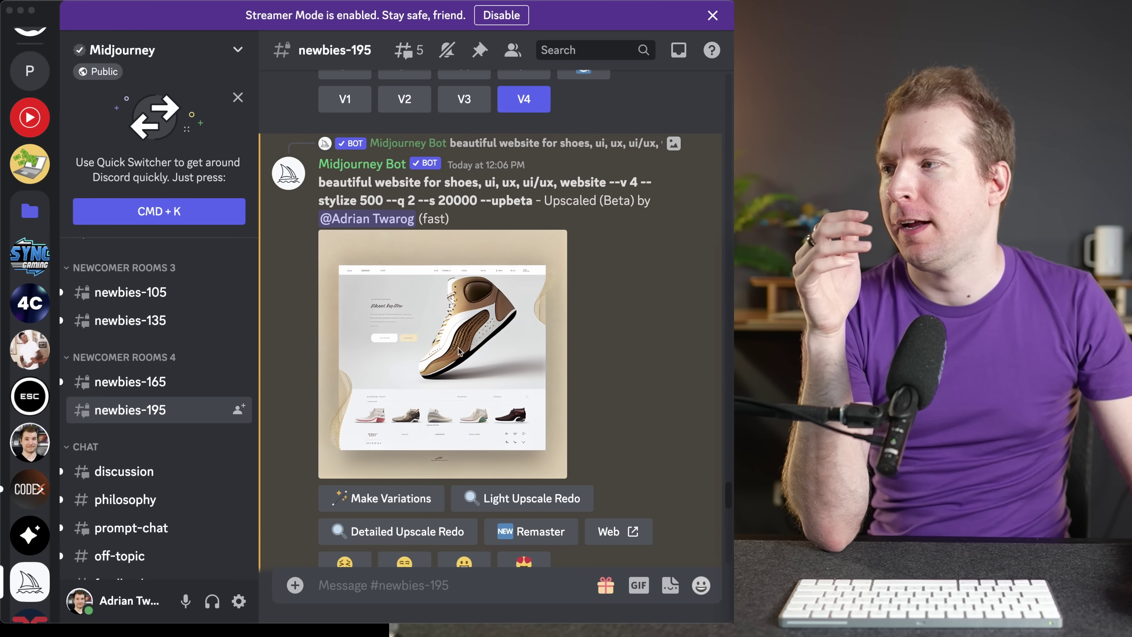
left_click(439, 351)
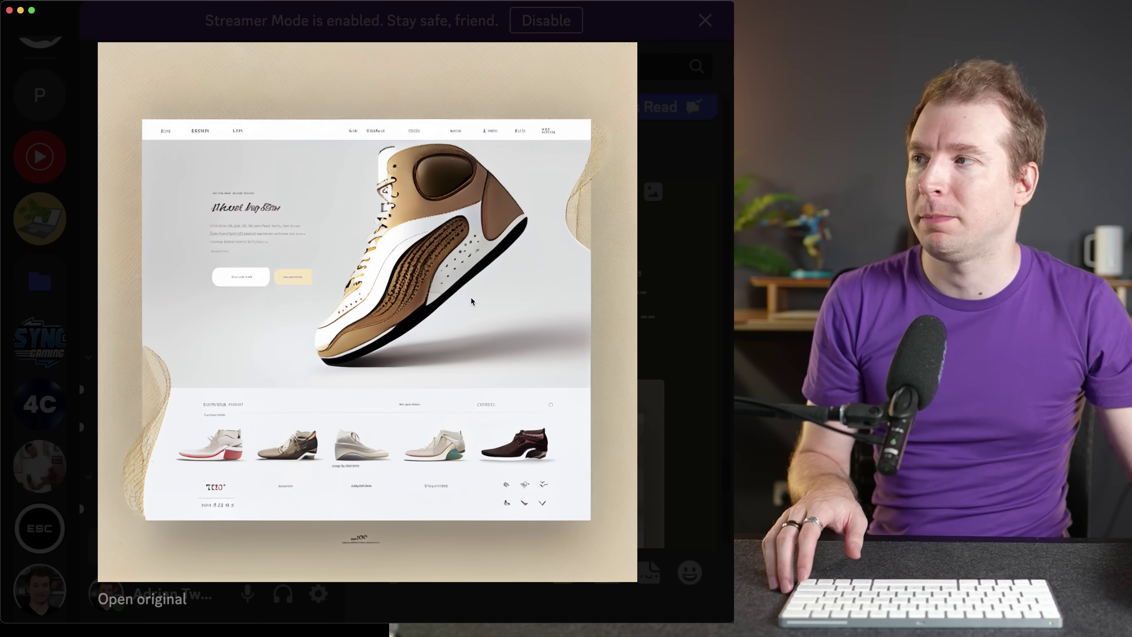
key("Escape")
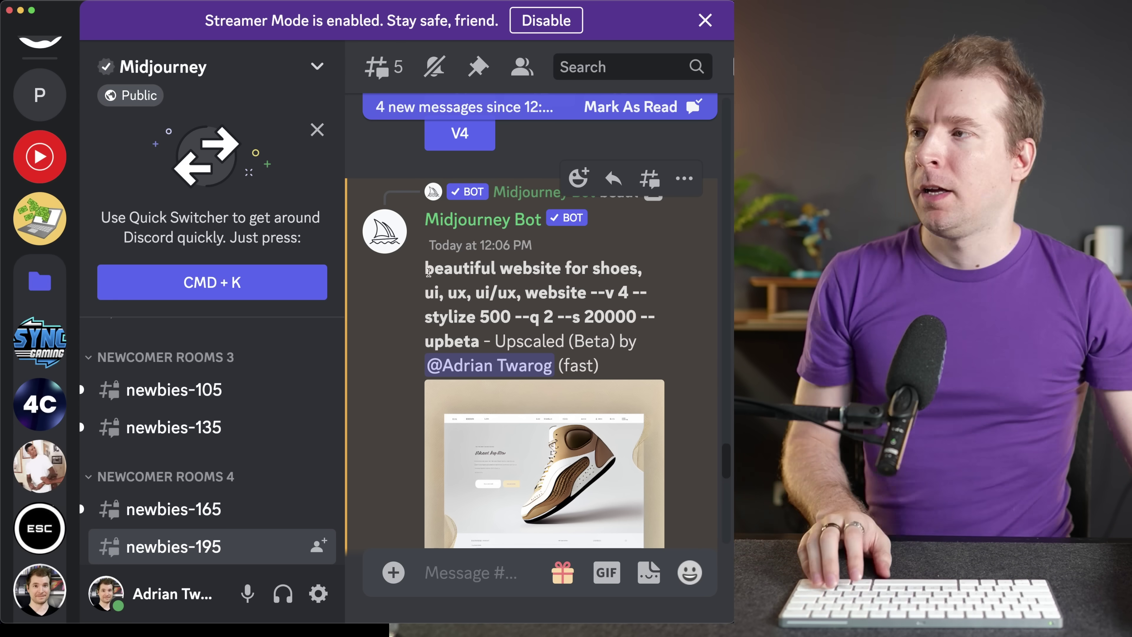
Copy the upscaled image's prompt and reuse "beautiful website for shoes, ui, ux, ui/ux, website --v 4 --stylize 500" in a new /imagine command
left_click_drag(435, 276, 554, 311)
key("super+c")
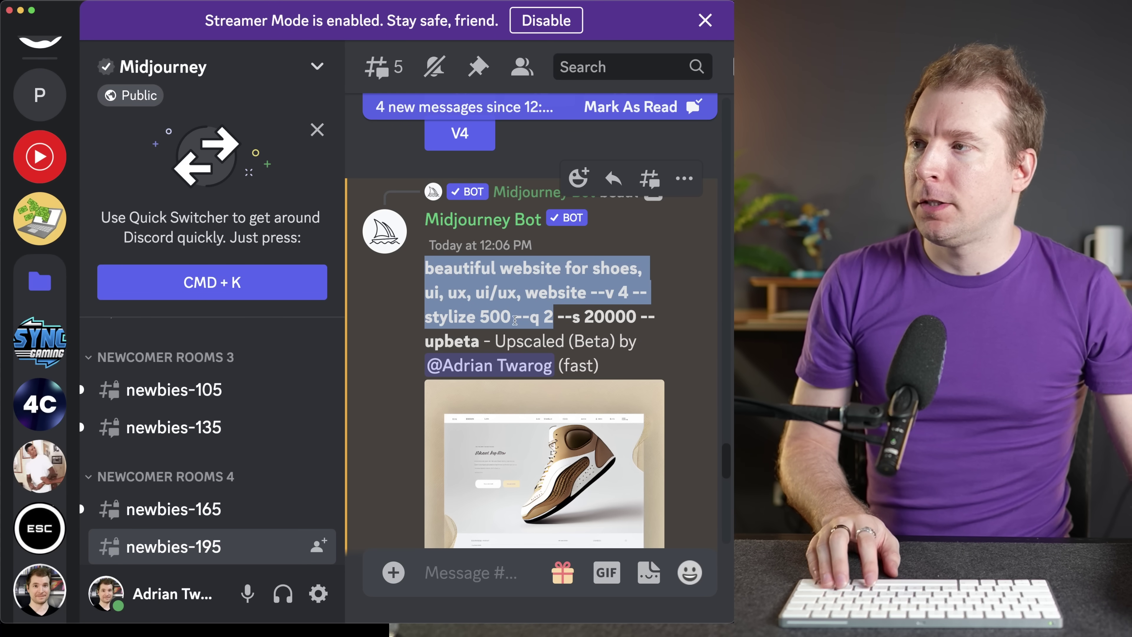
scroll(487, 479, "down", 10)
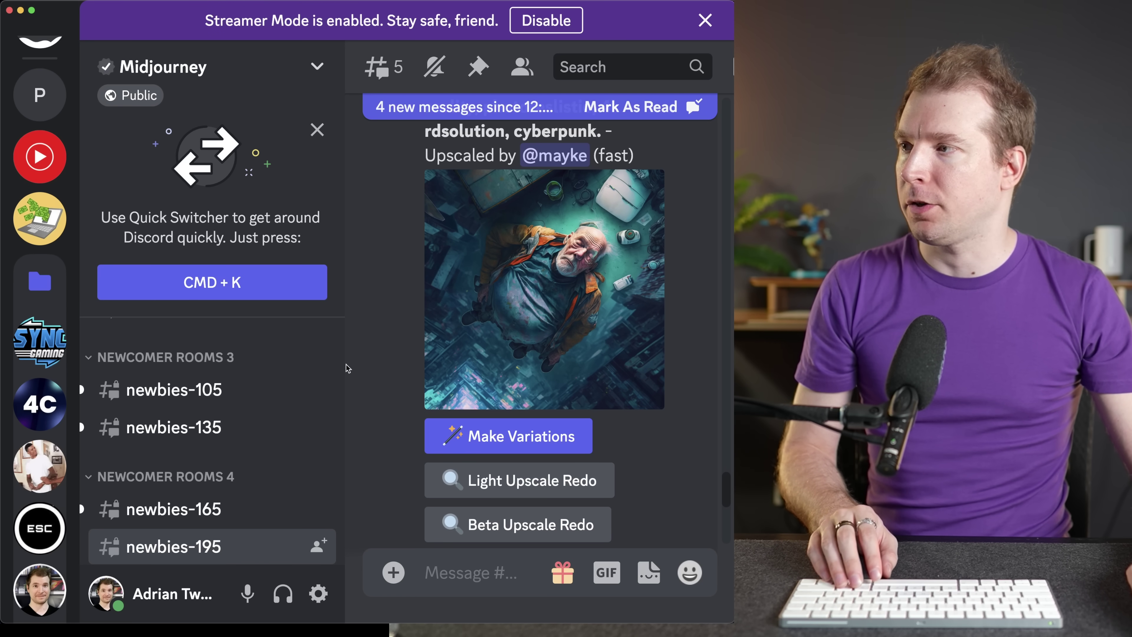
key("super+minus")
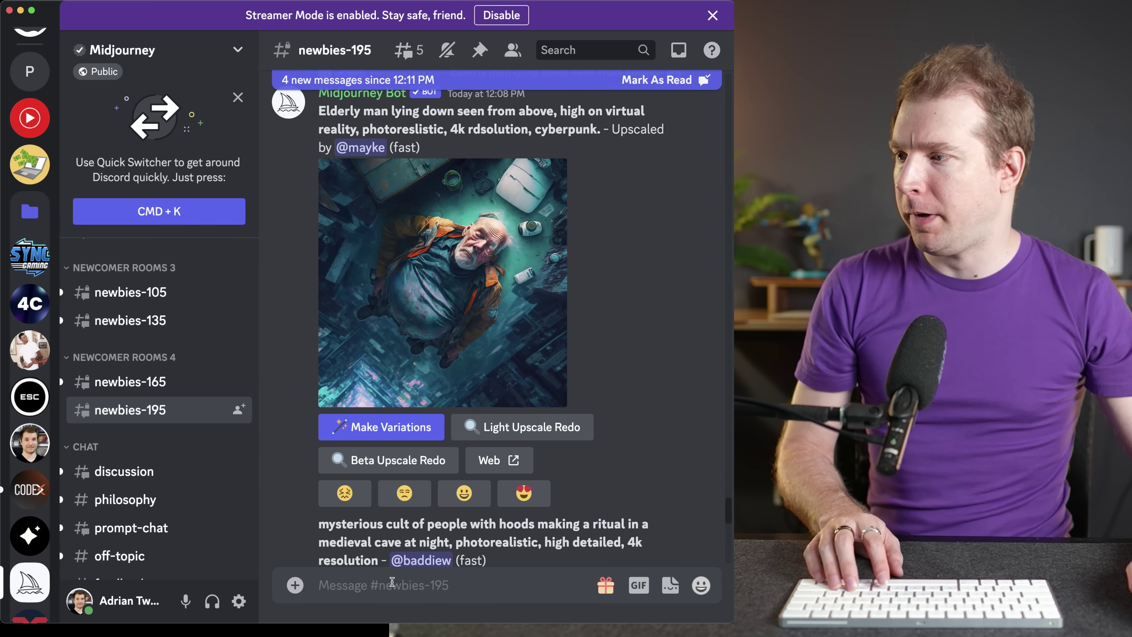
type("/")
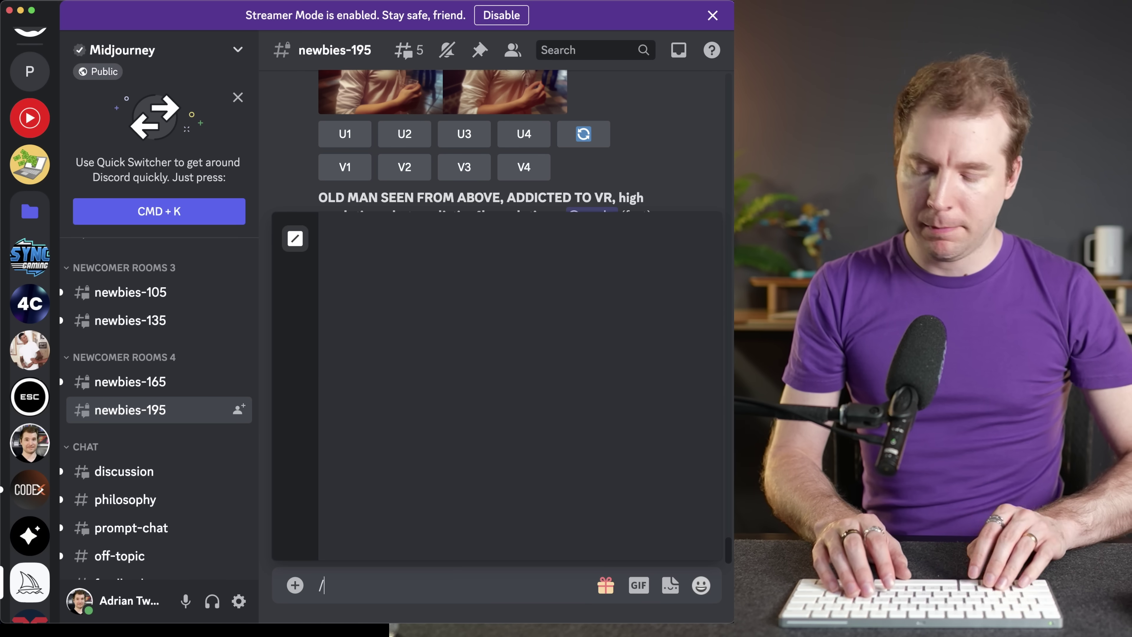
type("imag")
key("Tab")
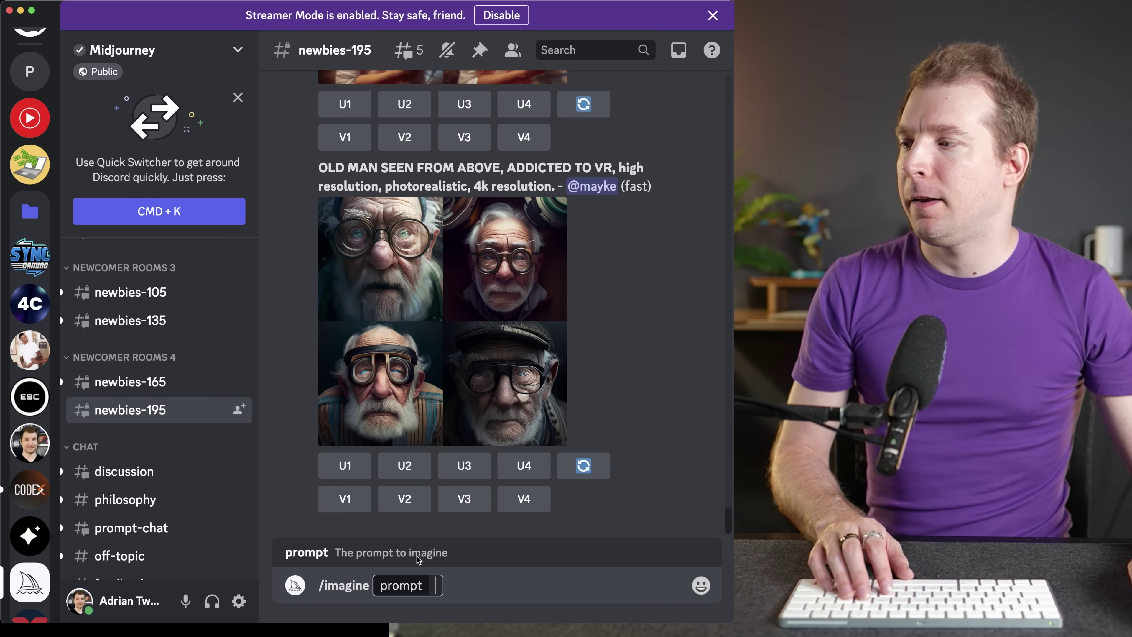
key("super+v")
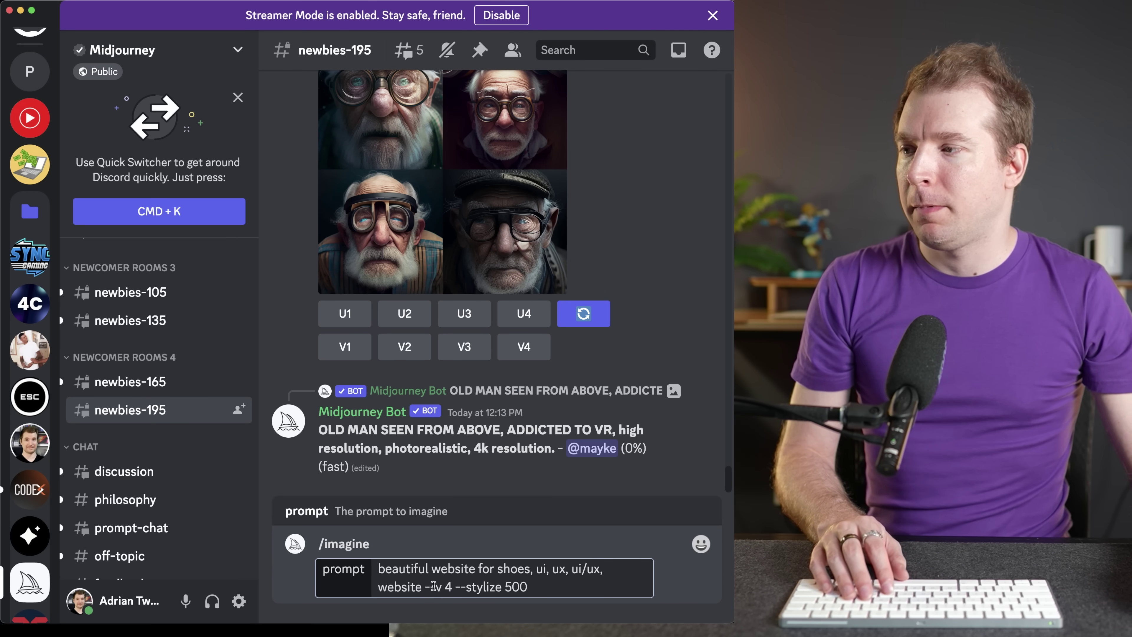
Insert the keywords "nike, red, blue, teal, yellow, running person," after "ui/ux," in the prompt
left_click(601, 570)
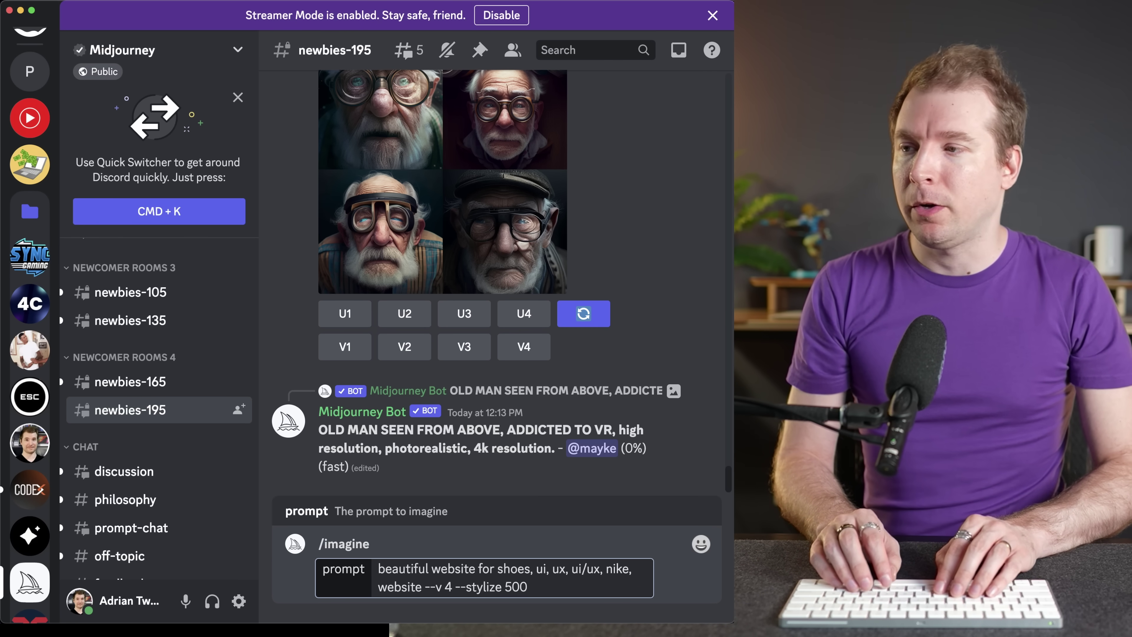
type("red, blue gr")
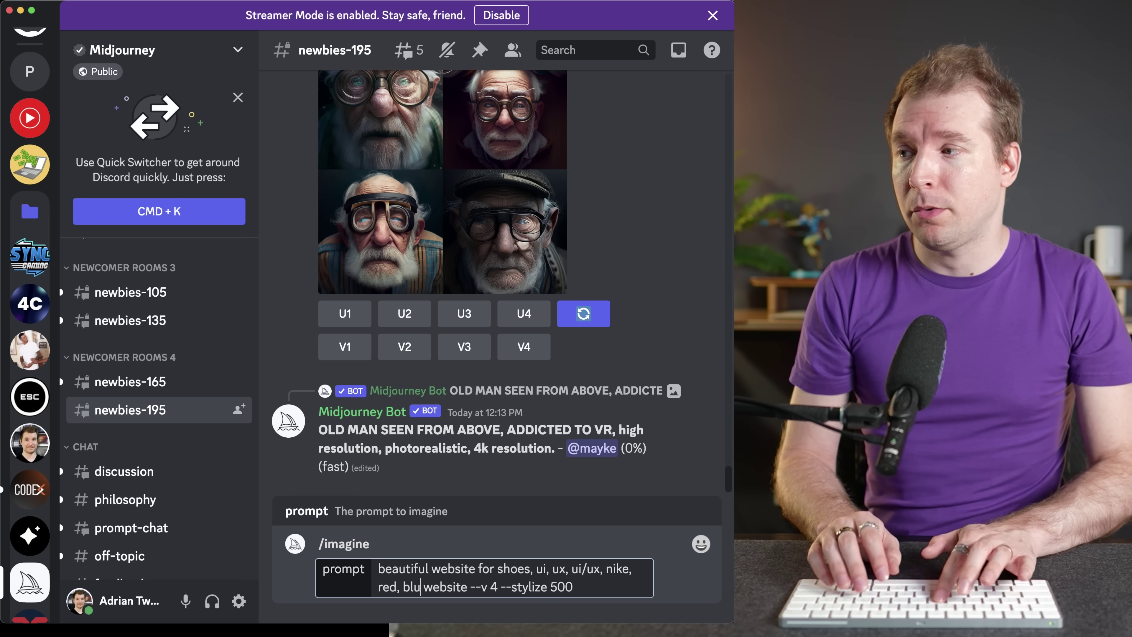
type("een")
key("BackSpace")
key("BackSpace")
key("BackSpace")
key("BackSpace")
key("BackSpace")
key("BackSpace")
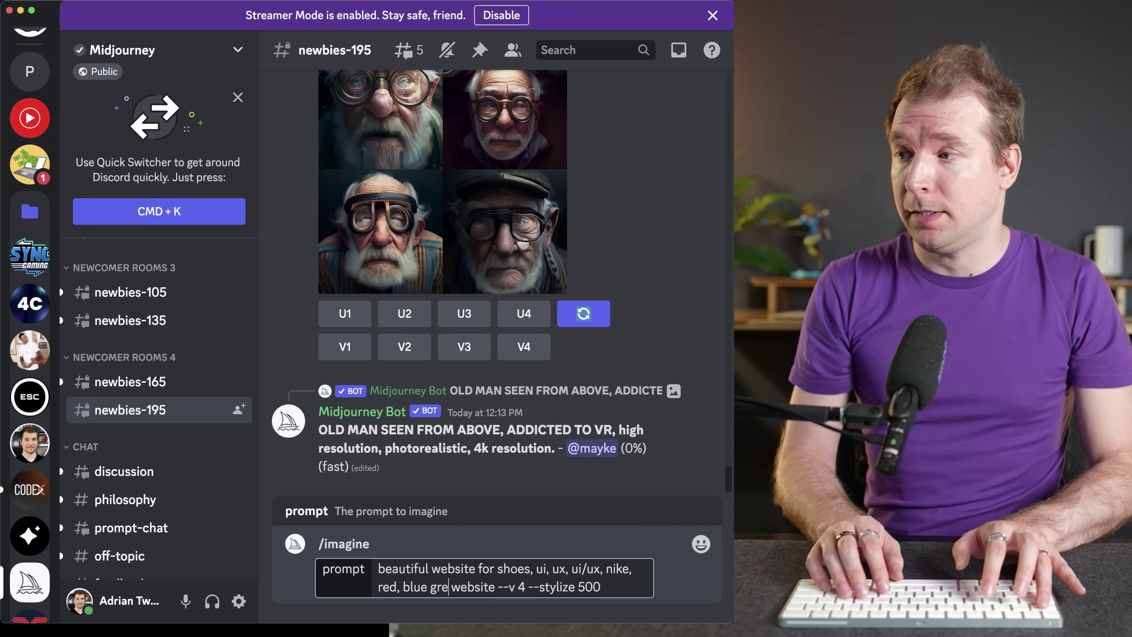
type(", teal, yel")
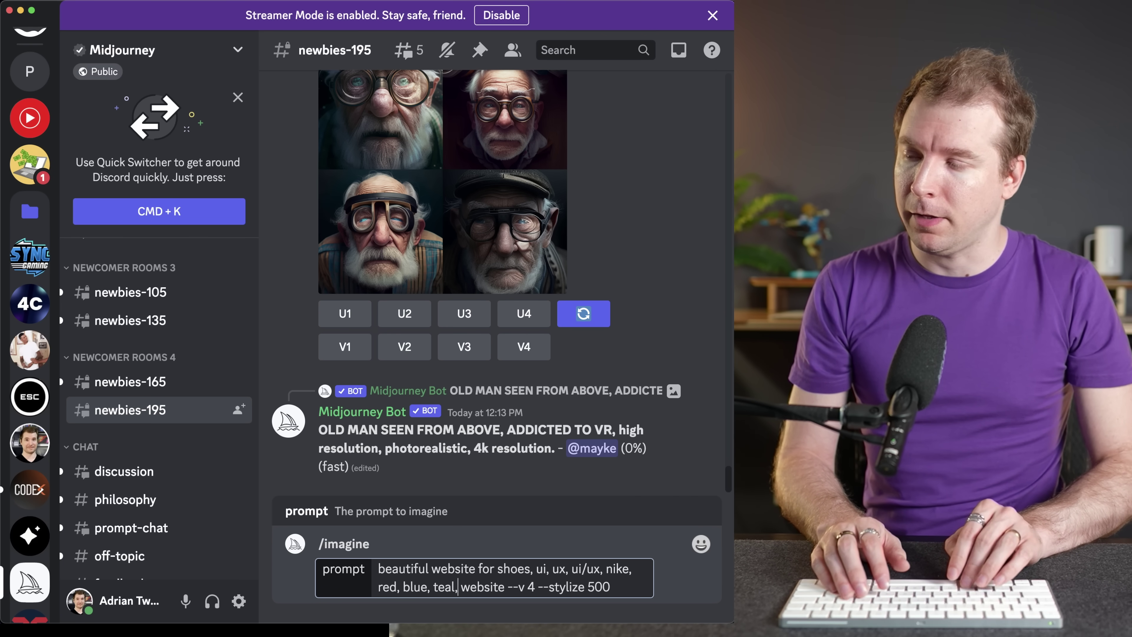
type("low,  ")
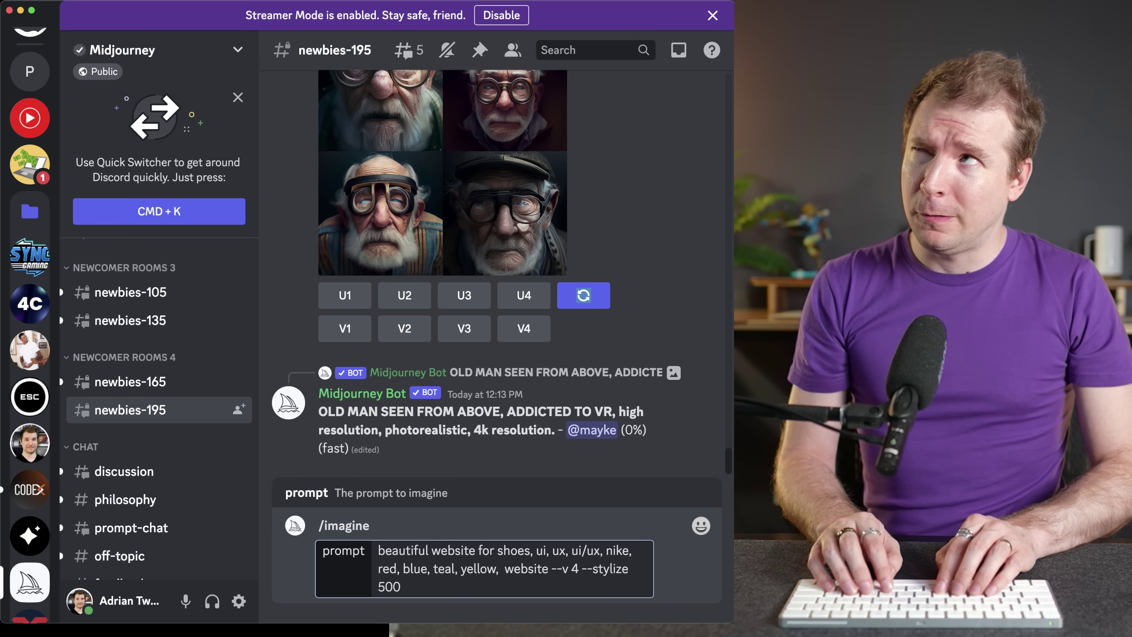
type("running person,")
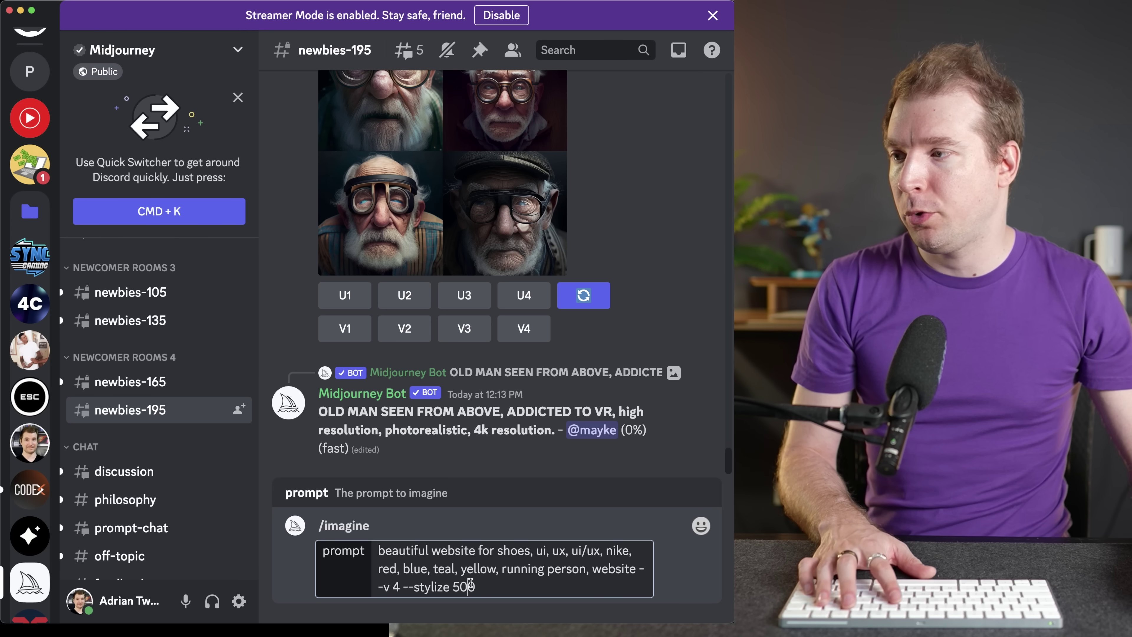
Set the prompt's stylize parameter to 750 and submit the command
key("BackSpace")
key("BackSpace")
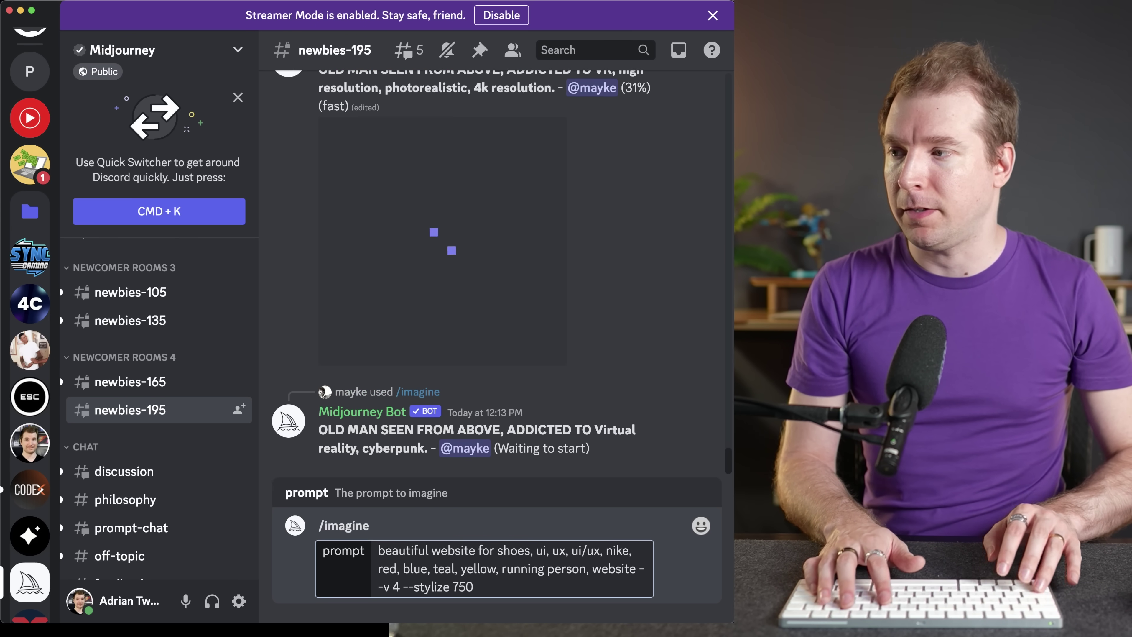
key("Return")
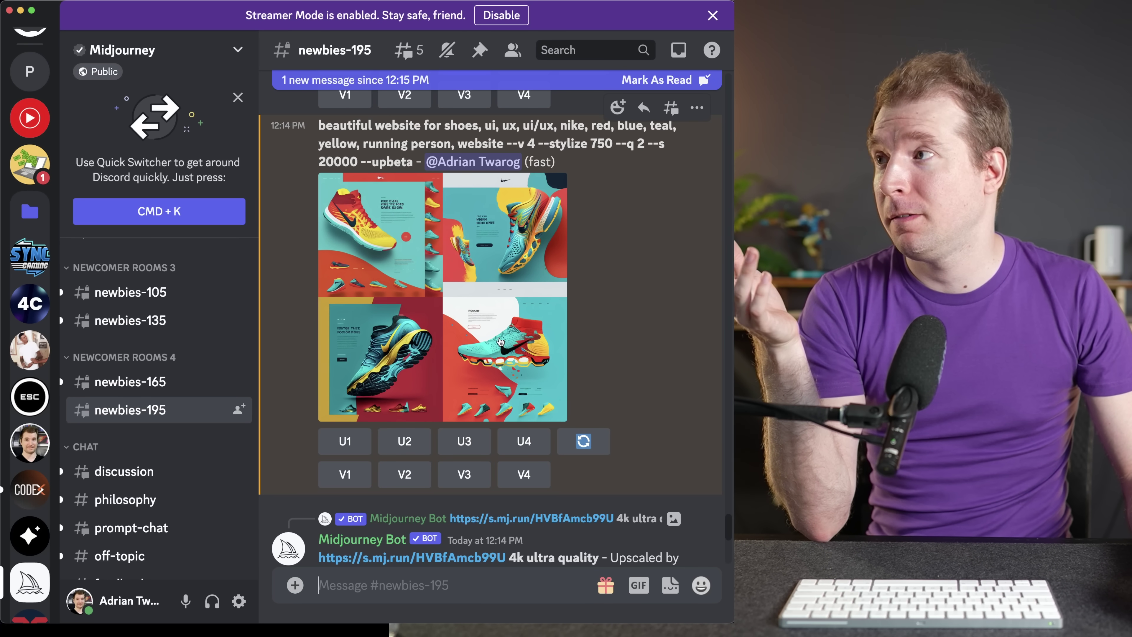
View the colourful Nike website grid enlarged and generate variations of its fourth image
left_click(466, 241)
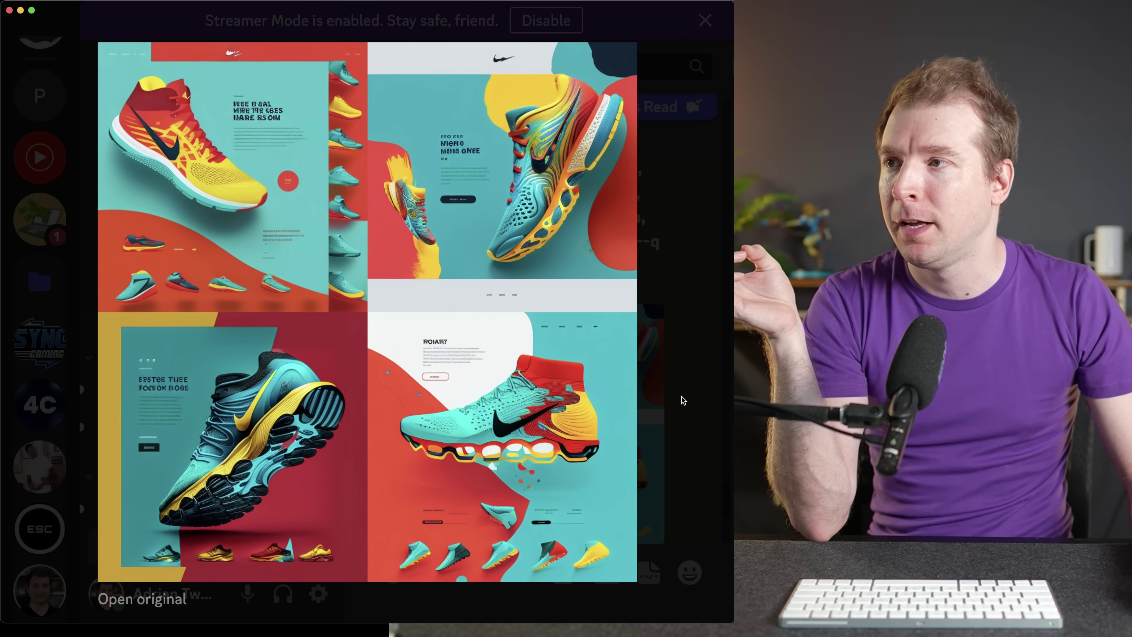
left_click(672, 390)
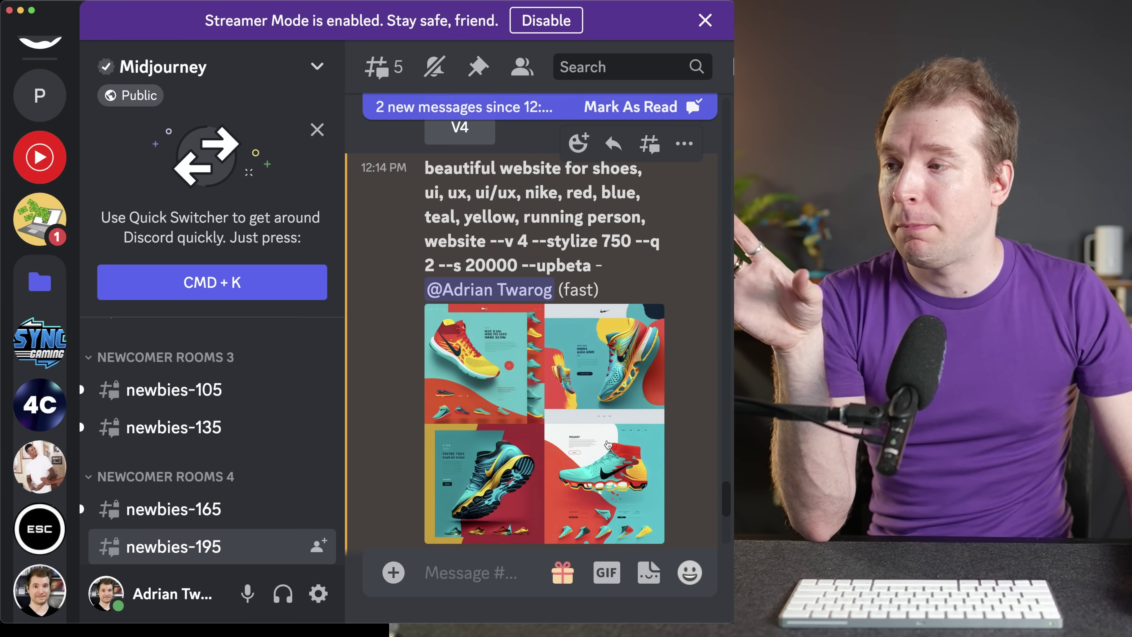
scroll(601, 462, "down", 3)
scroll(600, 463, "down", 3)
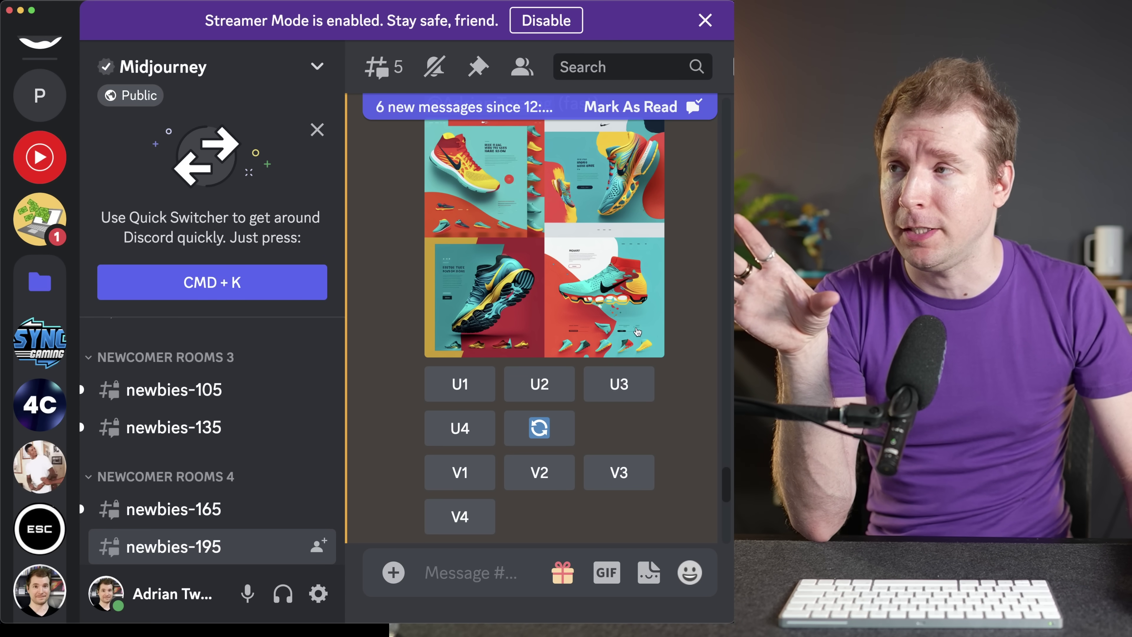
left_click(465, 516)
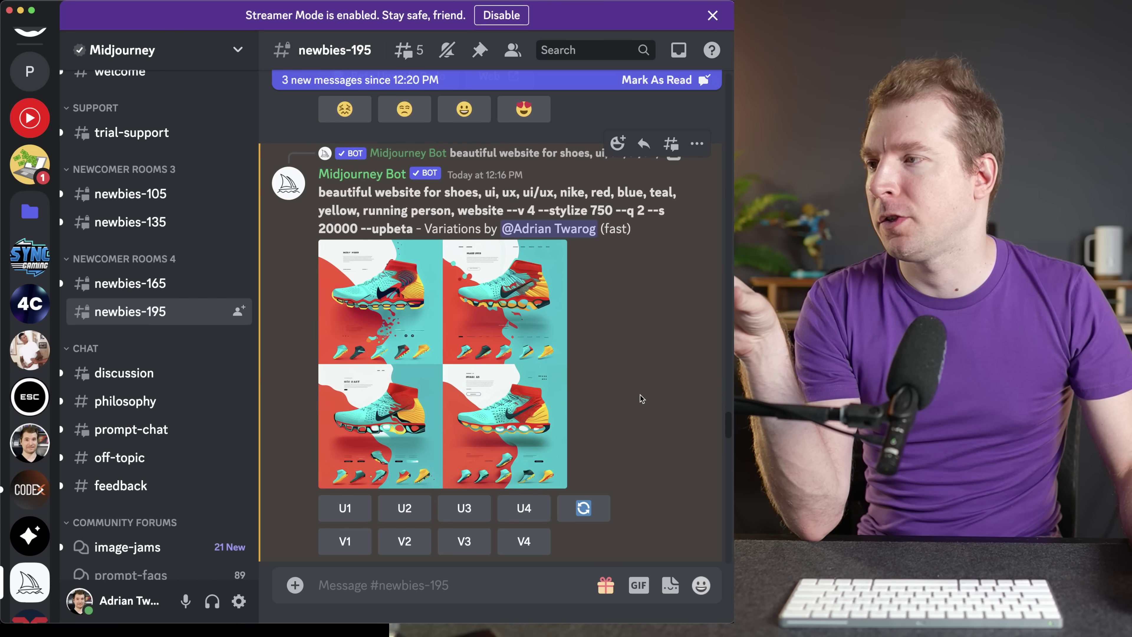
View the new variations grid of the colourful Nike shoe website enlarged and close the preview
left_click(453, 378)
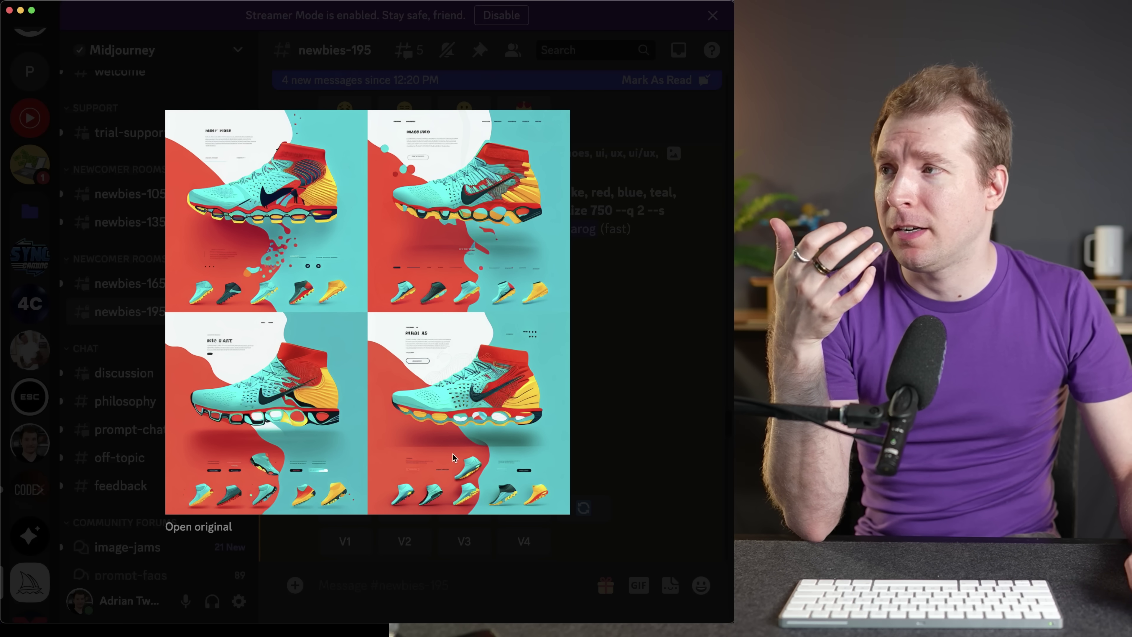
left_click(634, 179)
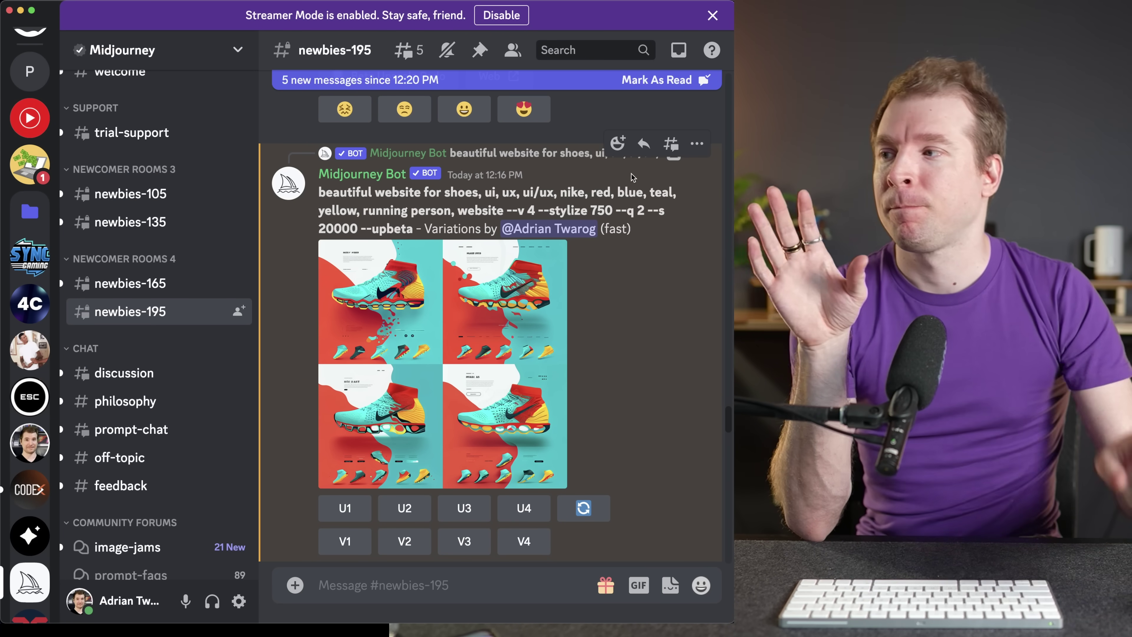
Switch to Chrome, open the "Olla - Food Delivery Landing Page" shot on Dribbble, copy its image URL and return to the shots overview
left_click(311, 595)
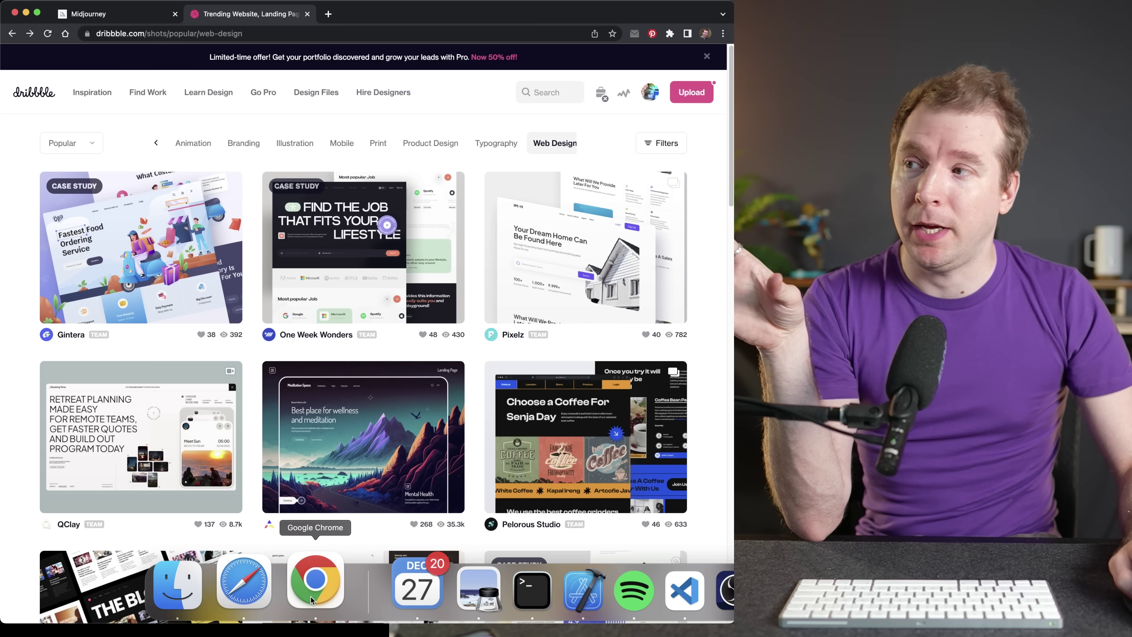
left_click(192, 247)
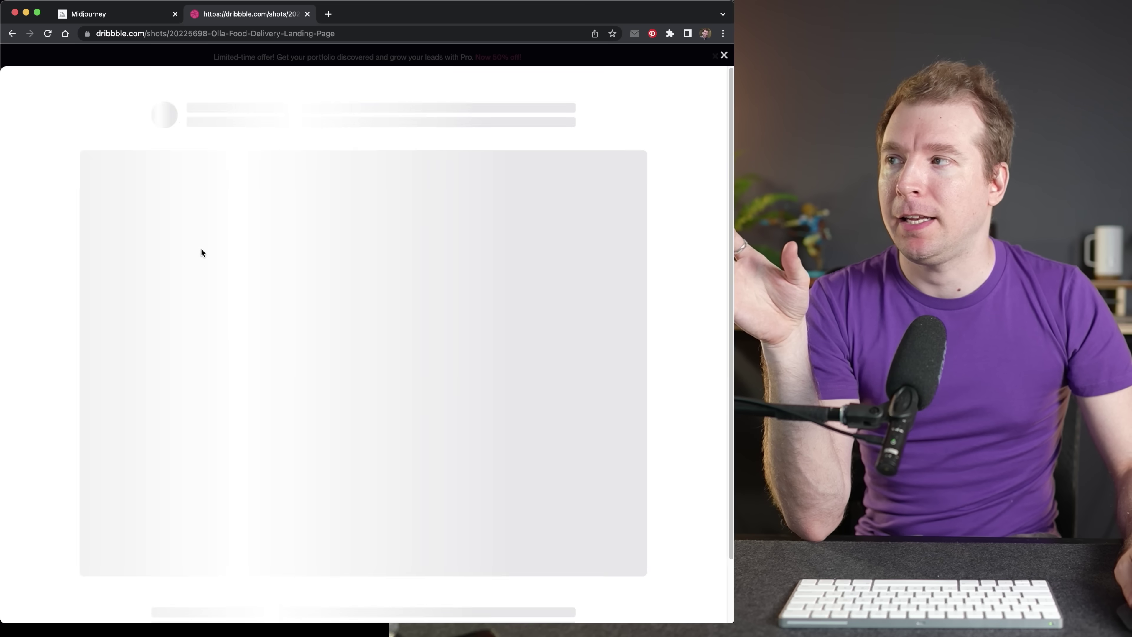
right_click(371, 276)
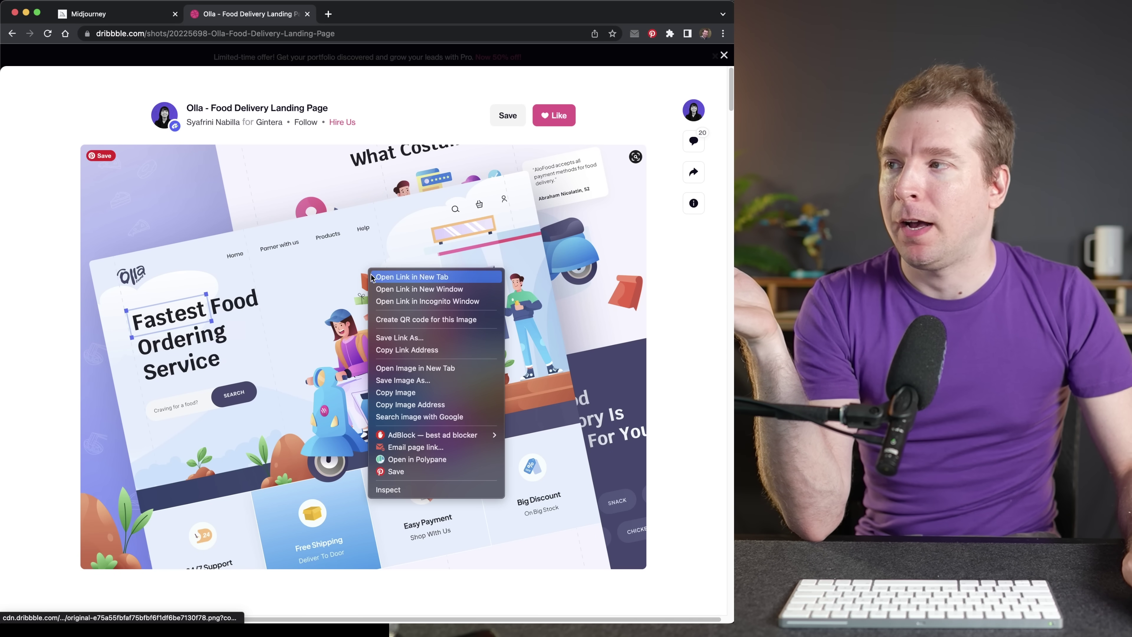
left_click(432, 352)
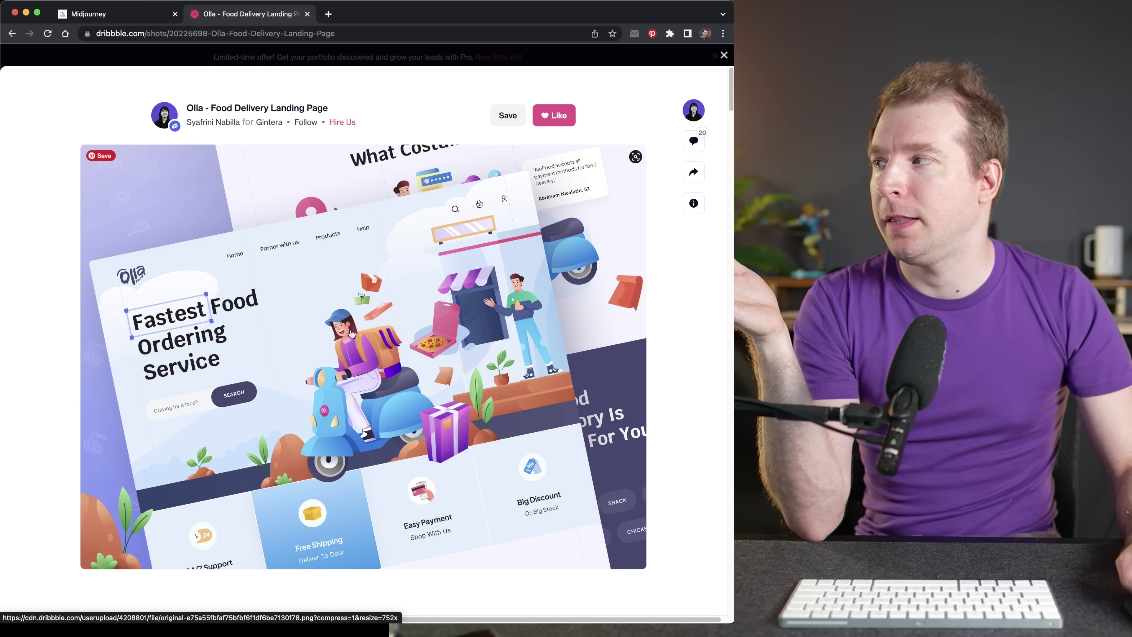
key("Escape")
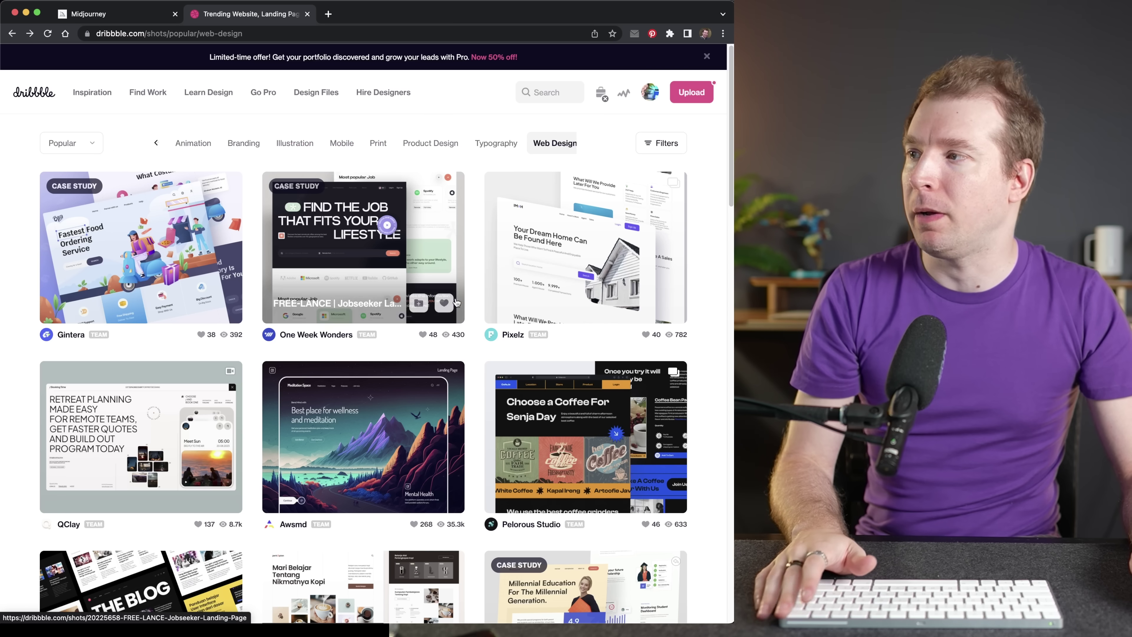
left_click(187, 290)
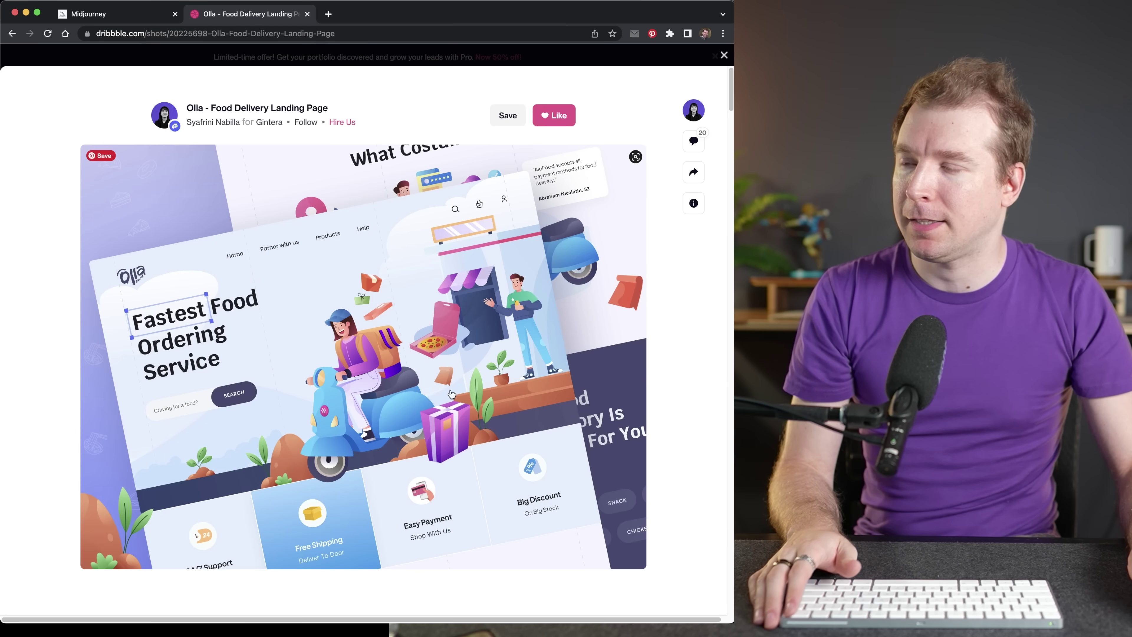
key("Escape")
Switch to Discord and submit an /imagine command with the prompt "beatiful website about shoes"
mouse_move(549, 588)
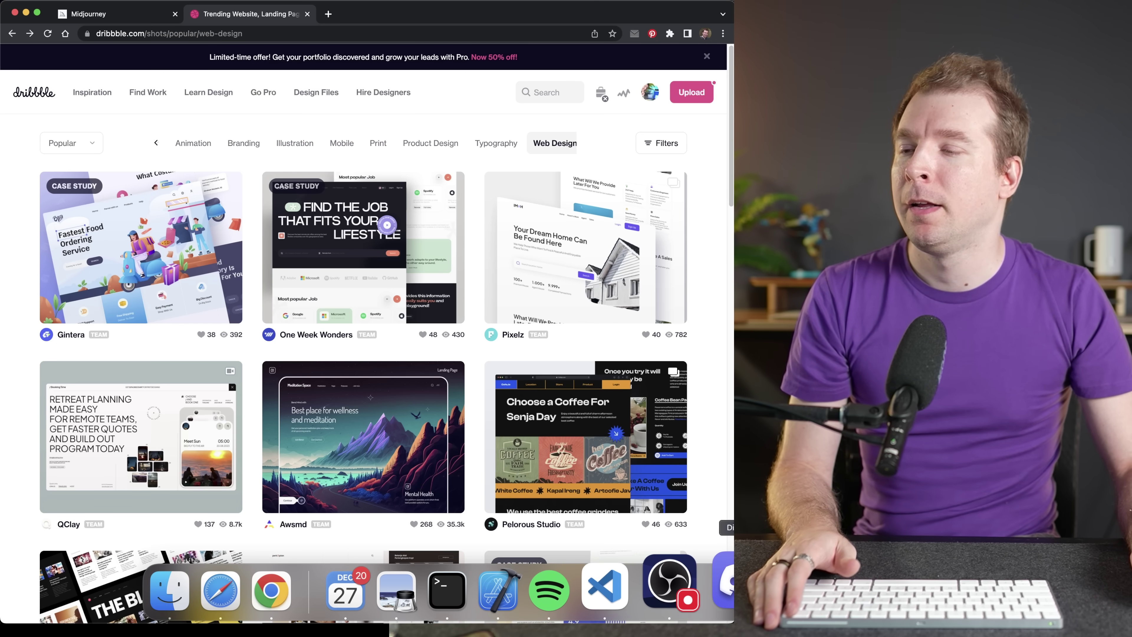
left_click(726, 584)
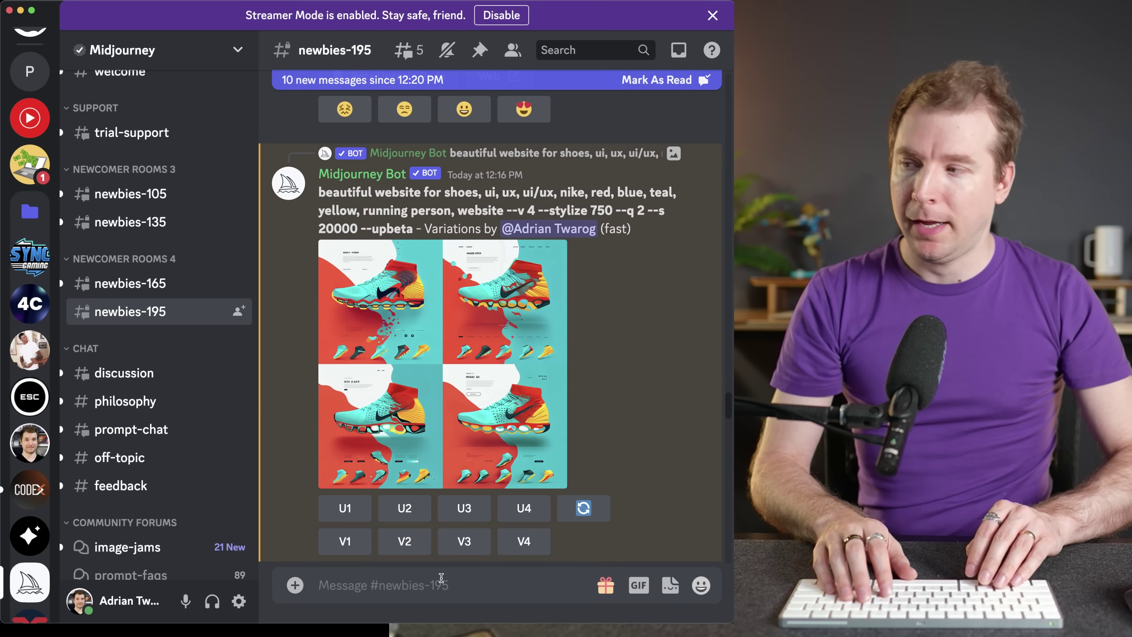
type("/imagine prompt: beatiful website about shoes")
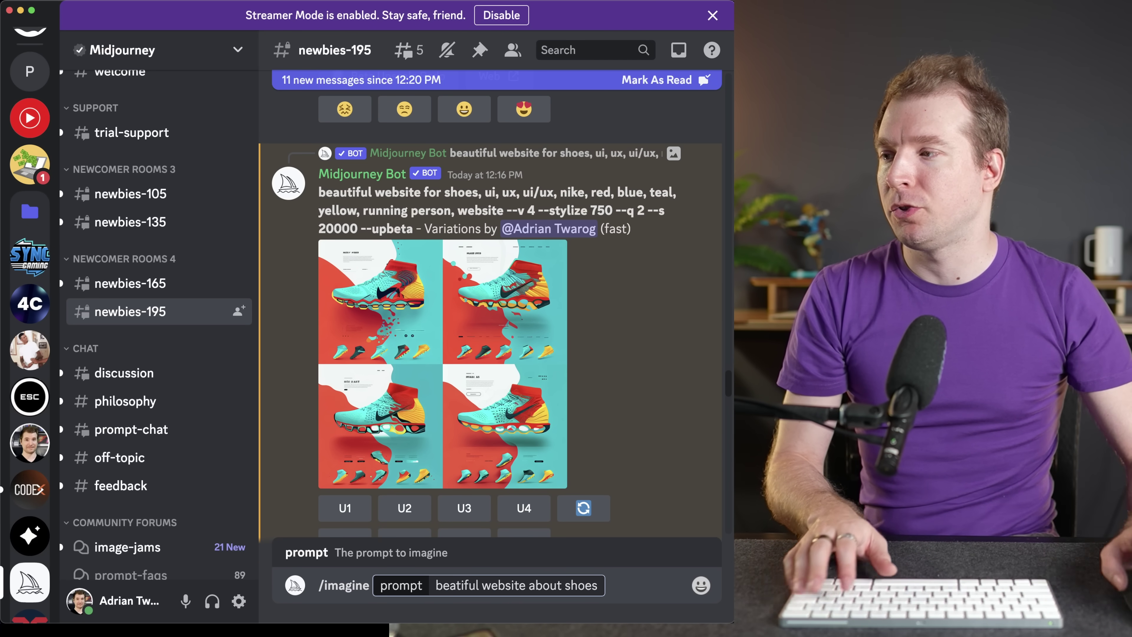
key("Return")
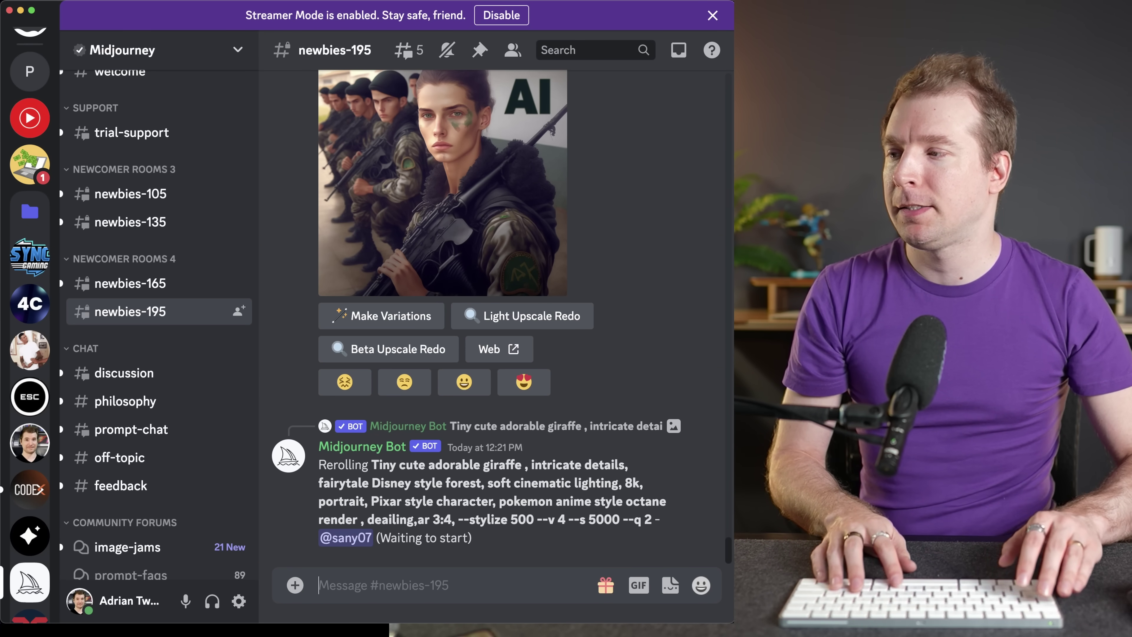
Start a new /imagine command and paste the copied Dribbble image URL as the beginning of the prompt
type("/image")
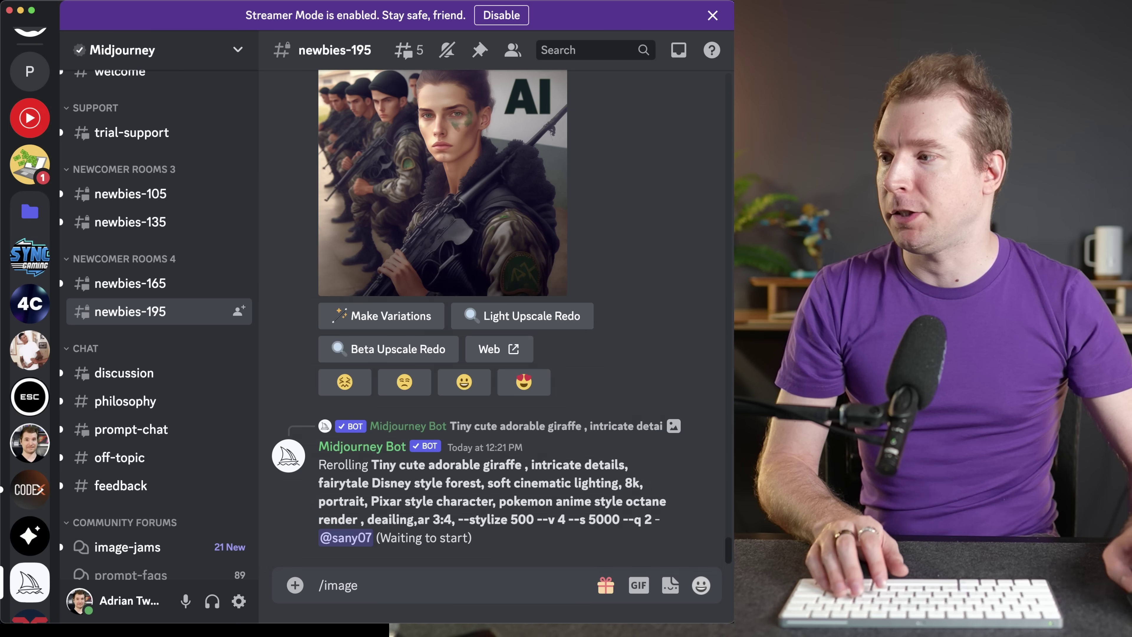
key("BackSpace")
key("BackSpace")
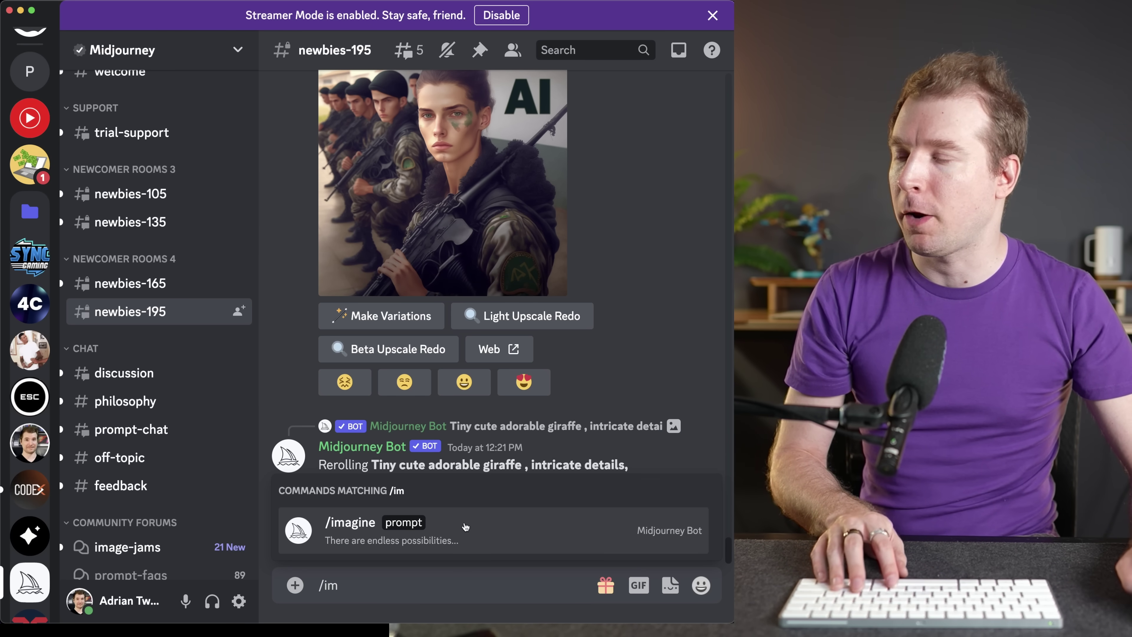
left_click(514, 536)
type("https://cdn.dribbble.com/userupload/4208801/file/original-e75a55fbfaf75bfbf6f1df6be7130f78.png?compress=1&resize=752x")
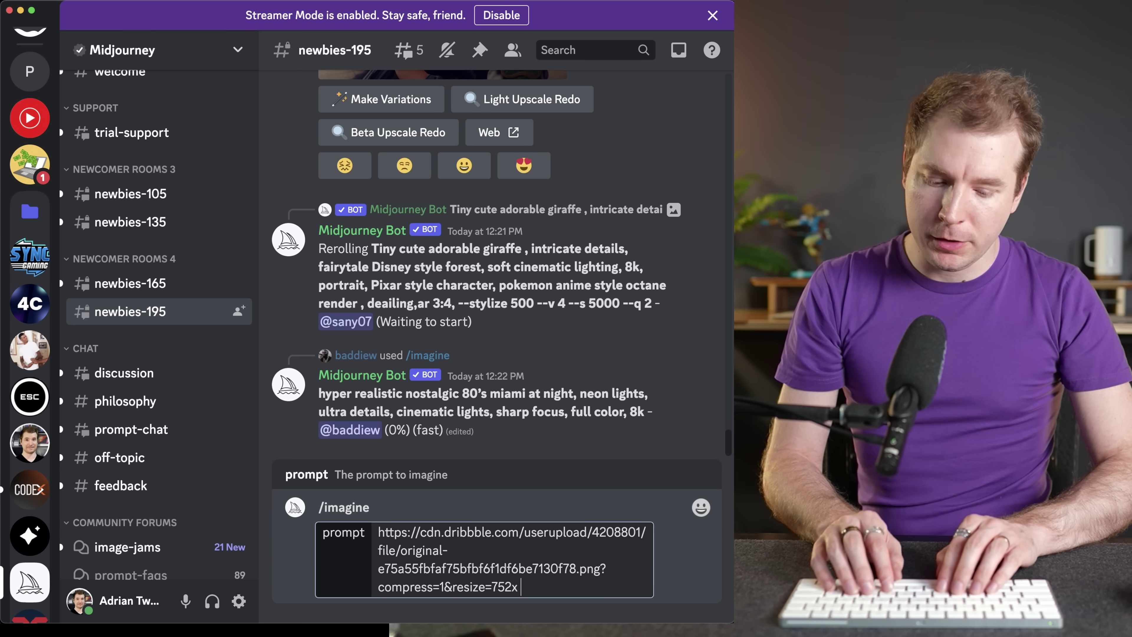
Append "beautiful website shoes, nike, ui, ux, website, teal, yellow, green --v 4 --stylize 500" to the image URL and submit the command
type("beautiful web")
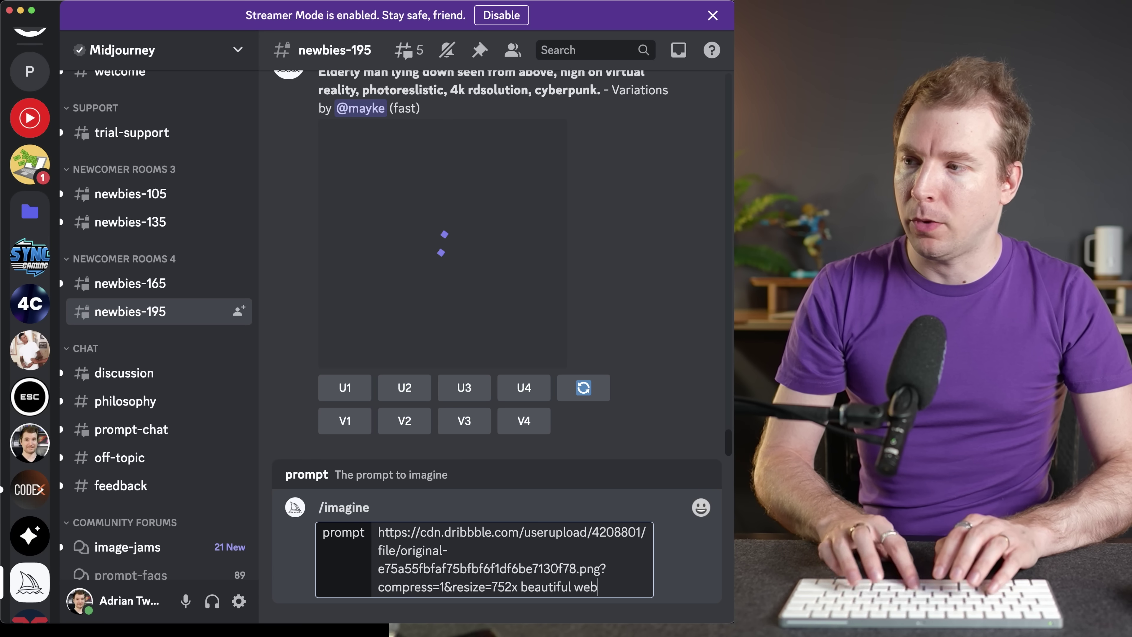
type("site shoes, nike, ui, ux, website, teal, yellow, green")
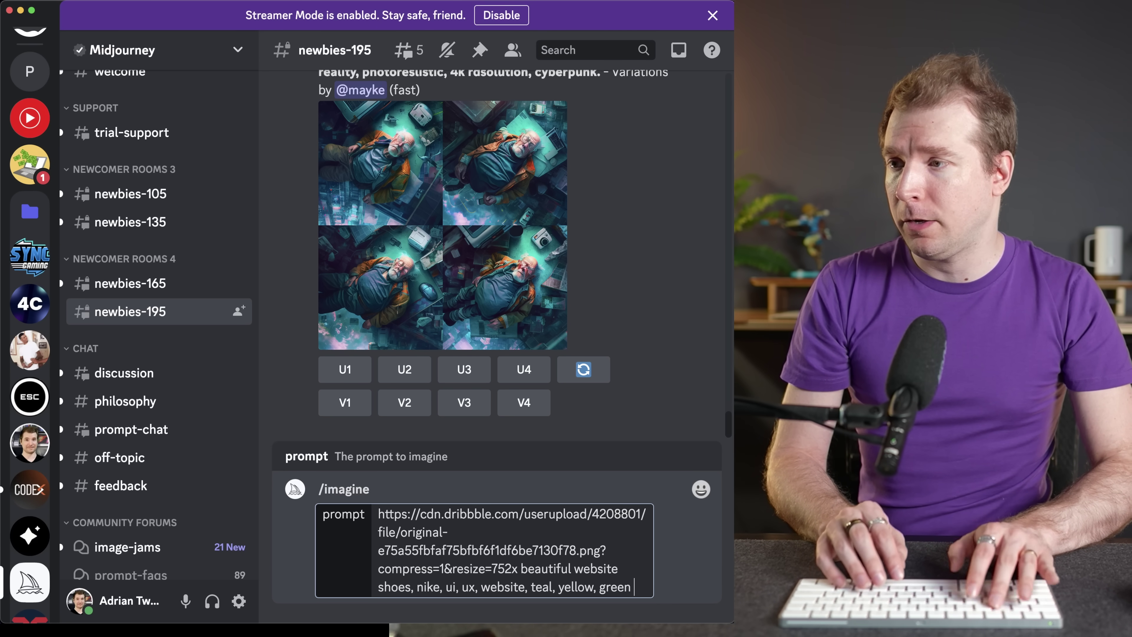
type("v44")
key("Return")
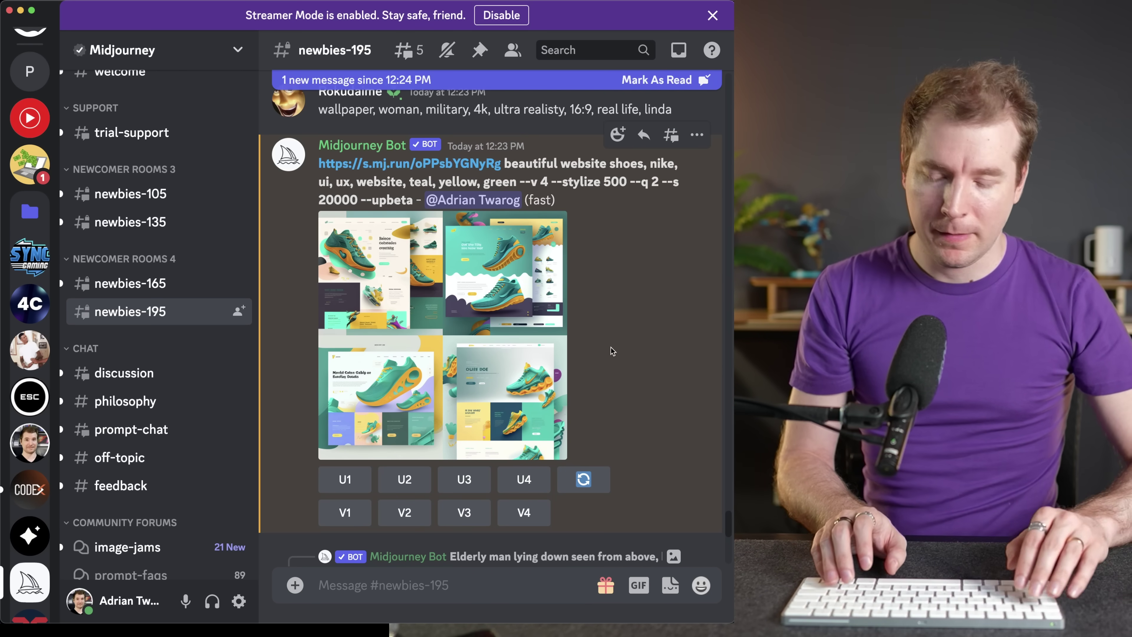
Enlarge the teal and yellow shoe website grid and compare it with the Olla reference design on Dribbble in Chrome
left_click(474, 332)
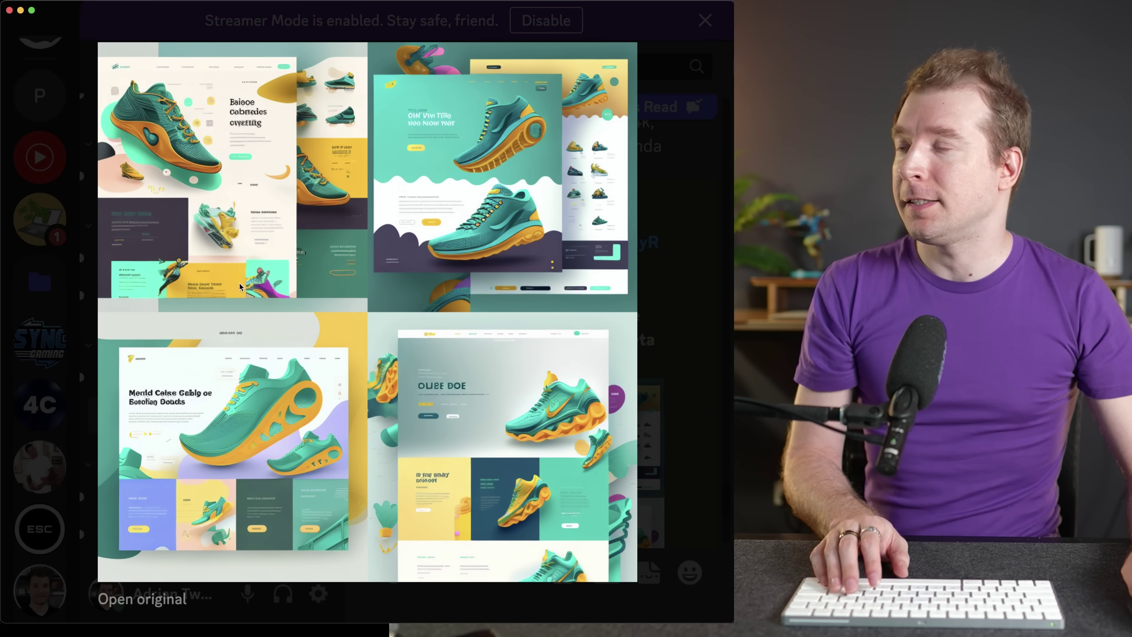
mouse_move(270, 606)
left_click(332, 581)
left_click(140, 248)
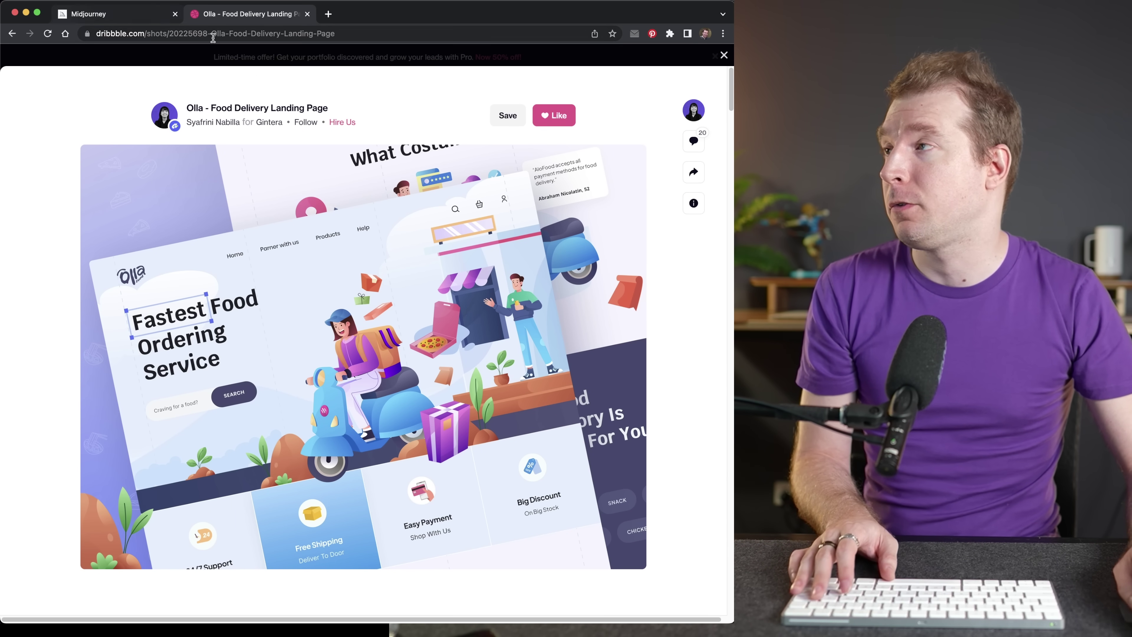
mouse_move(695, 622)
left_click(718, 585)
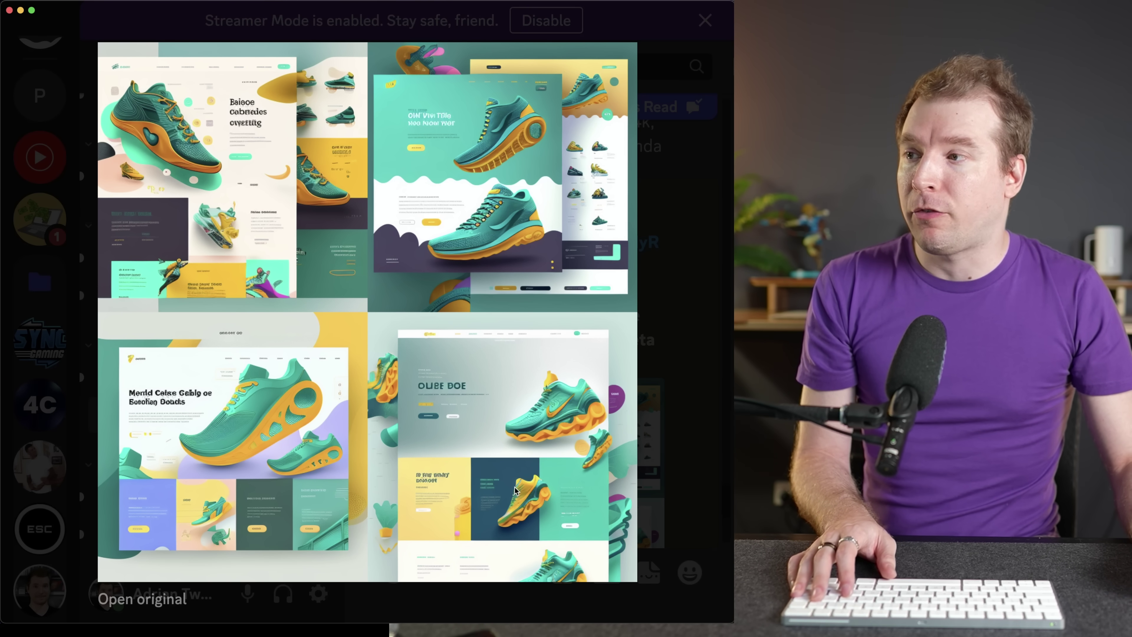
mouse_move(588, 622)
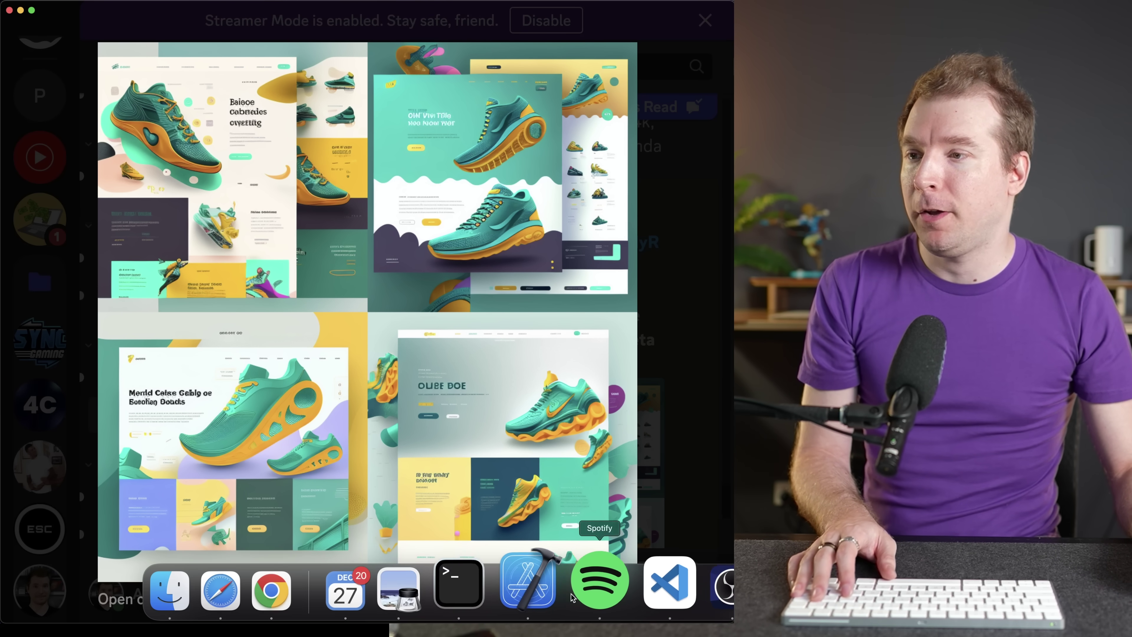
left_click(311, 581)
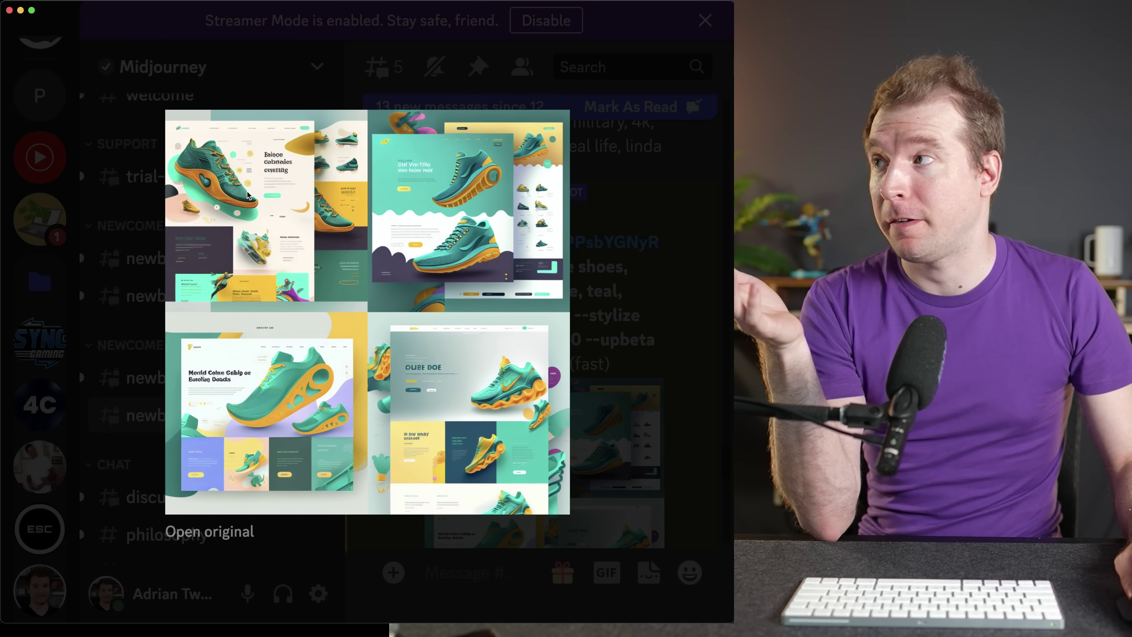
Close the enlarged grid and upscale its first image
left_click(619, 227)
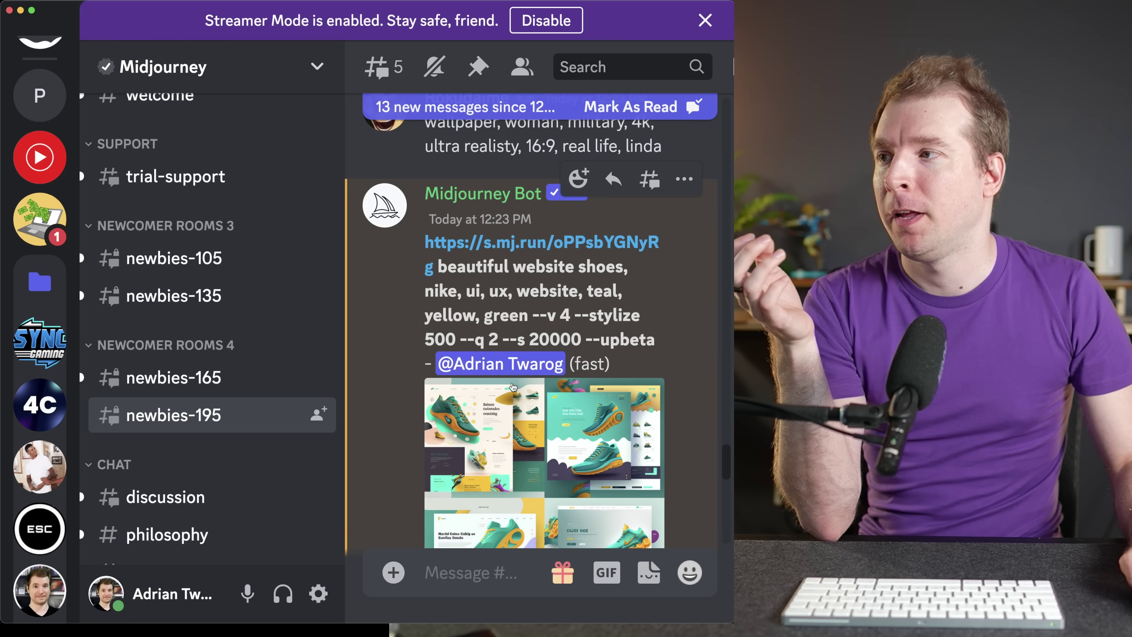
scroll(543, 339, "down", 5)
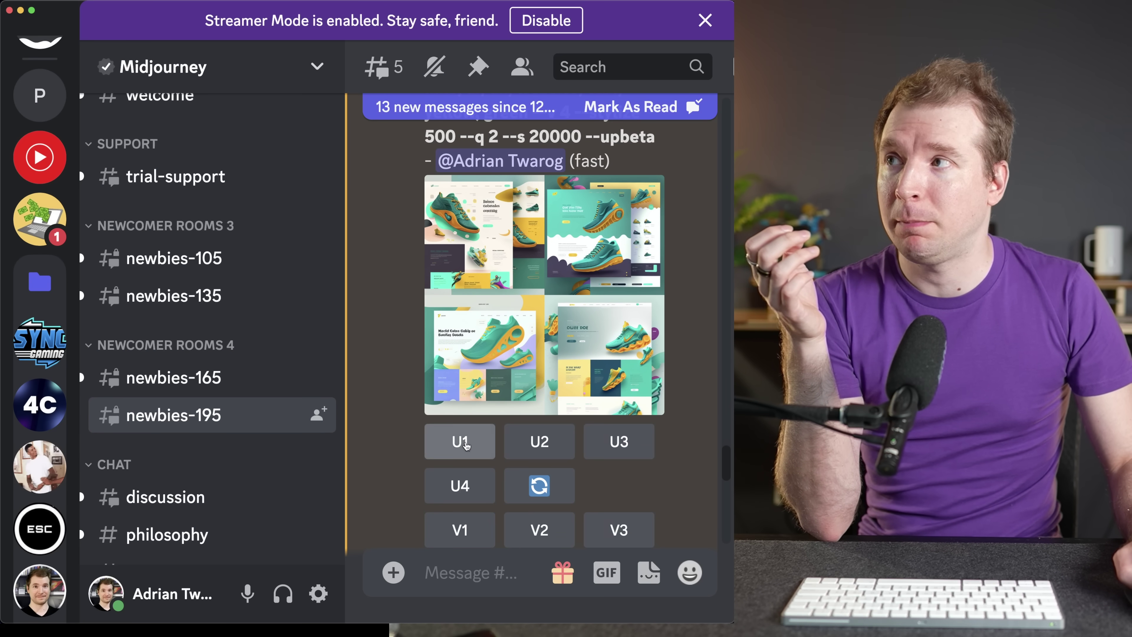
left_click(464, 443)
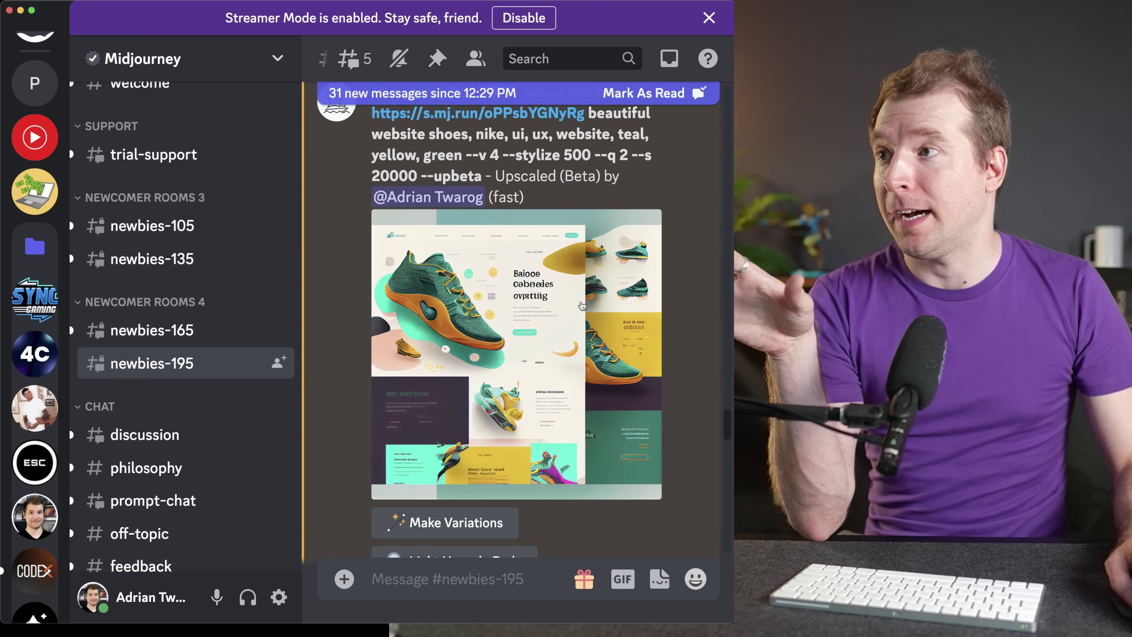
View the upscaled shoe website image enlarged and save it to the Downloads folder, replacing the existing file
left_click(582, 305)
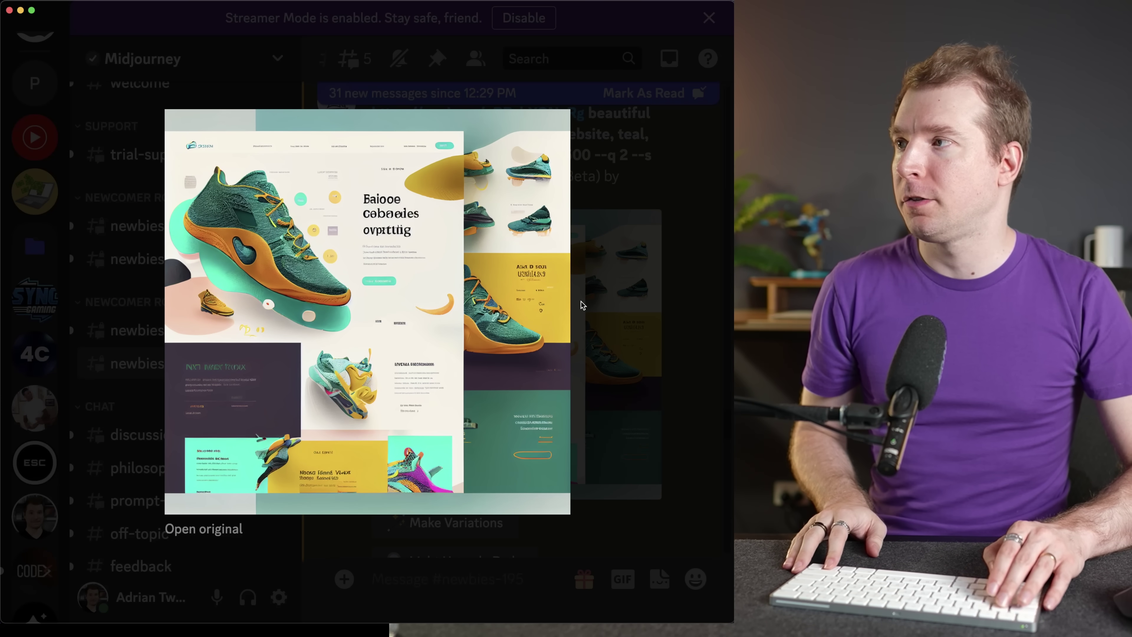
key("super+equal")
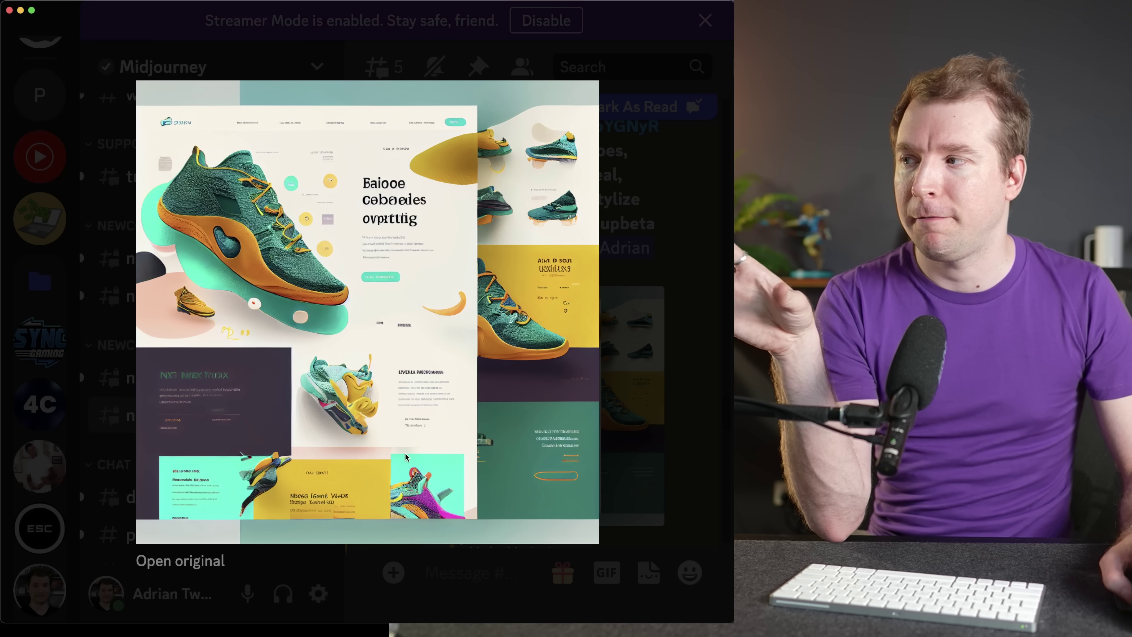
right_click(375, 320)
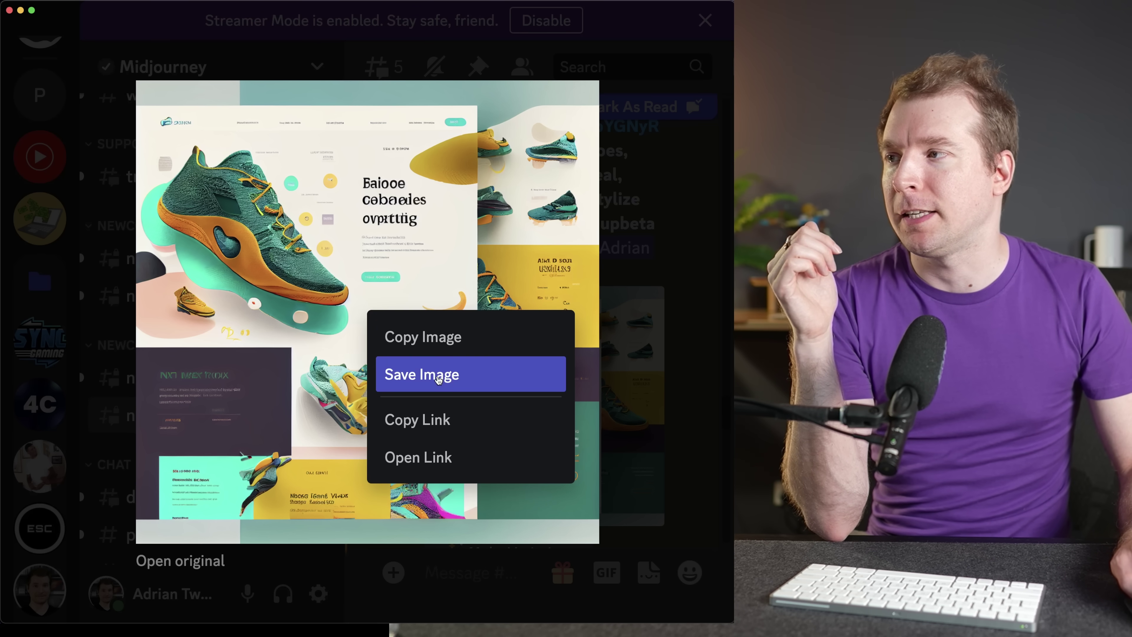
left_click(455, 377)
left_click(625, 220)
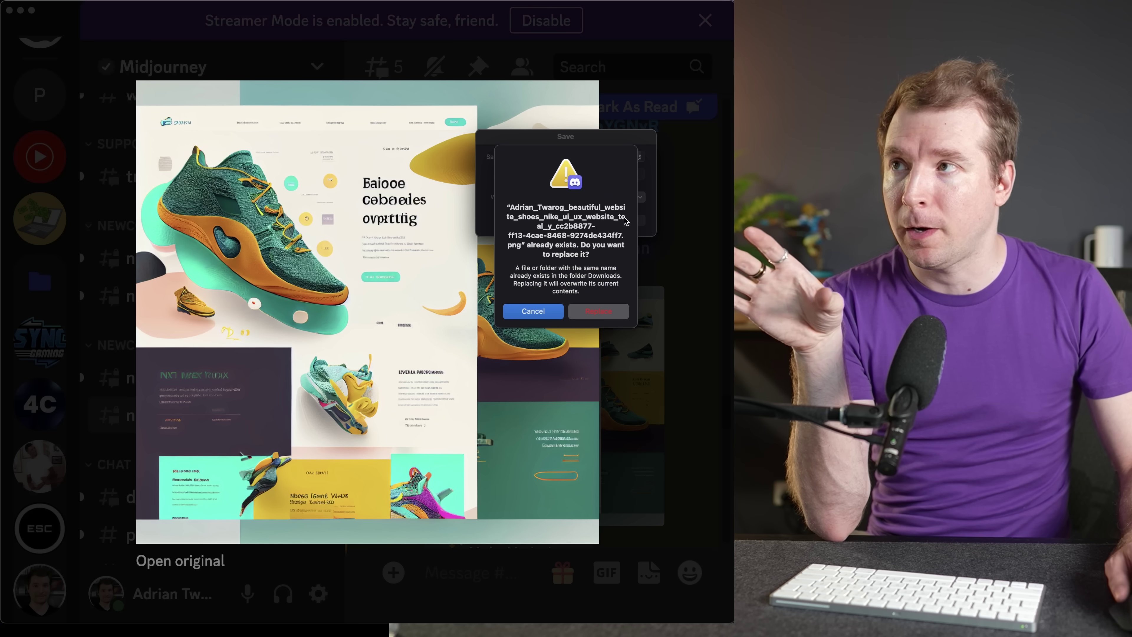
left_click(584, 314)
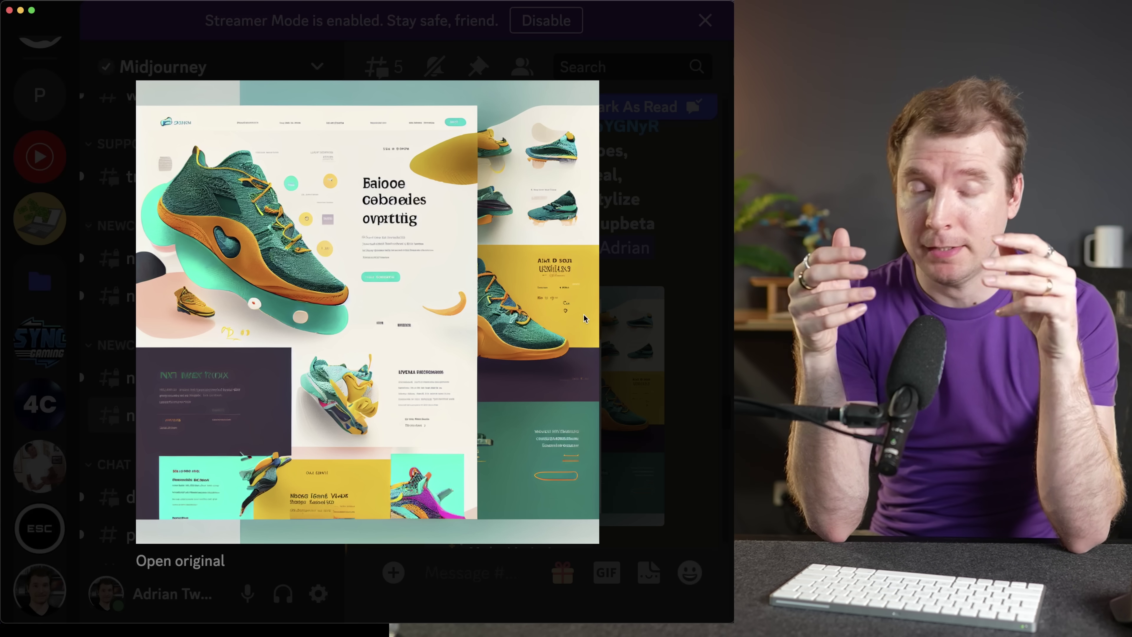
Switch to Chrome and open ChatGPT in the second browser tab
key("super+Tab")
left_click(199, 16)
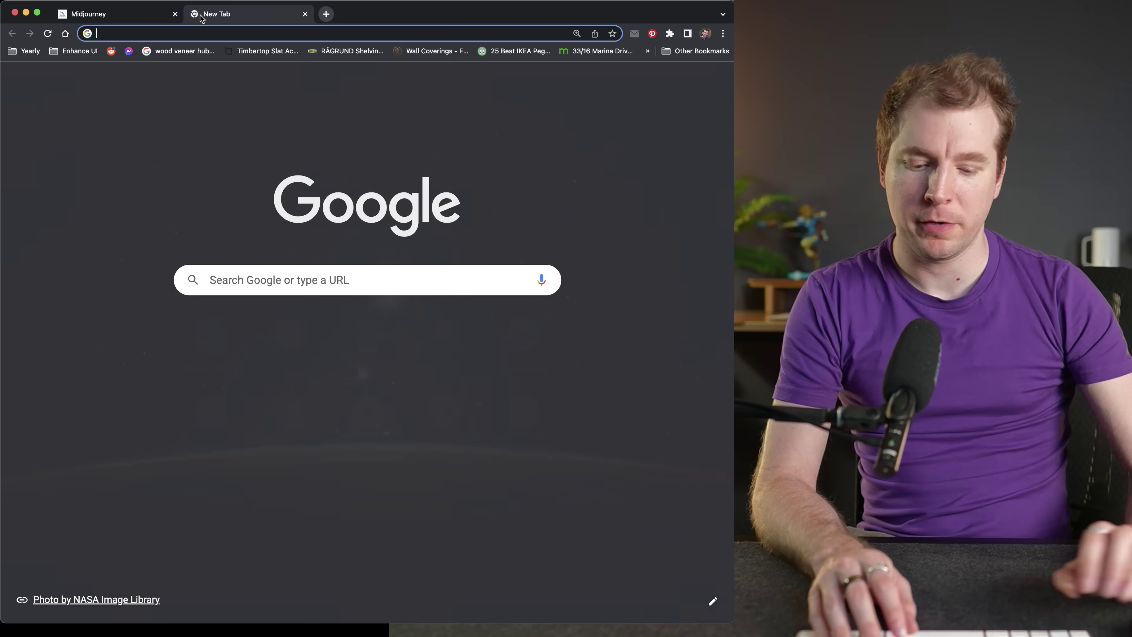
type("chat")
key("Return")
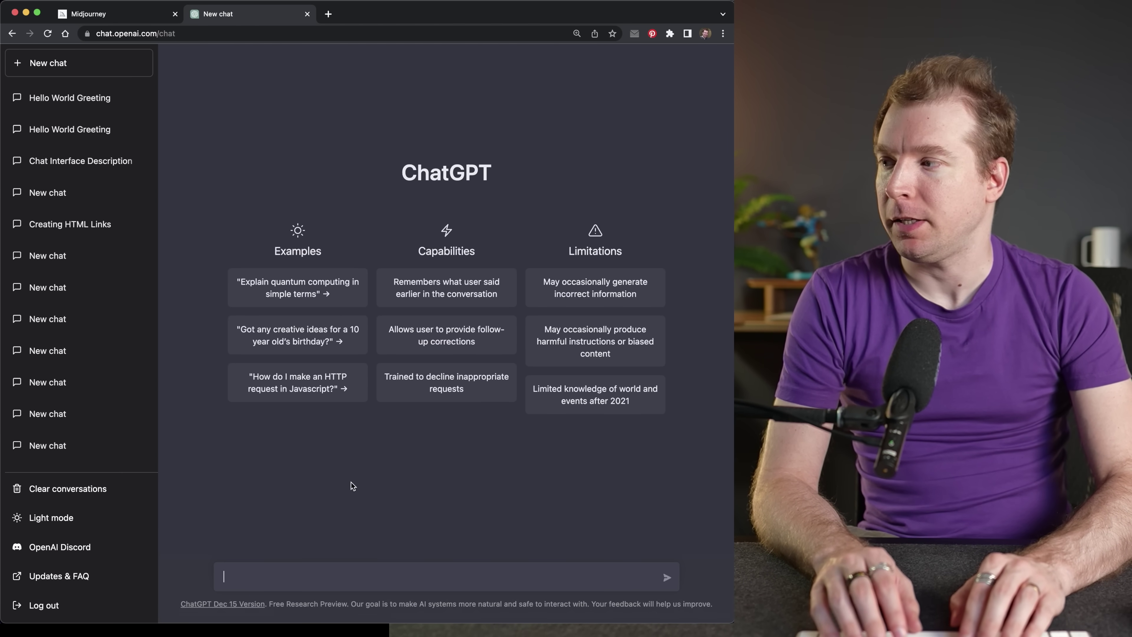
Ask ChatGPT for a broad shoe website outline including hero title, tagline, call to action button, and a features and details section
type("give me")
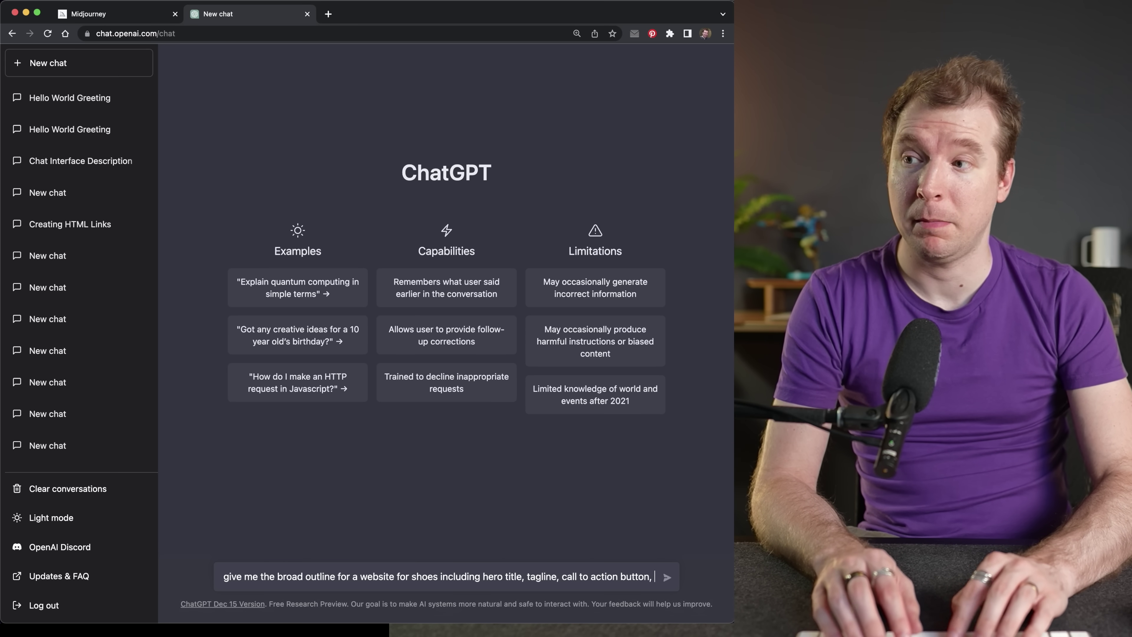
type("se")
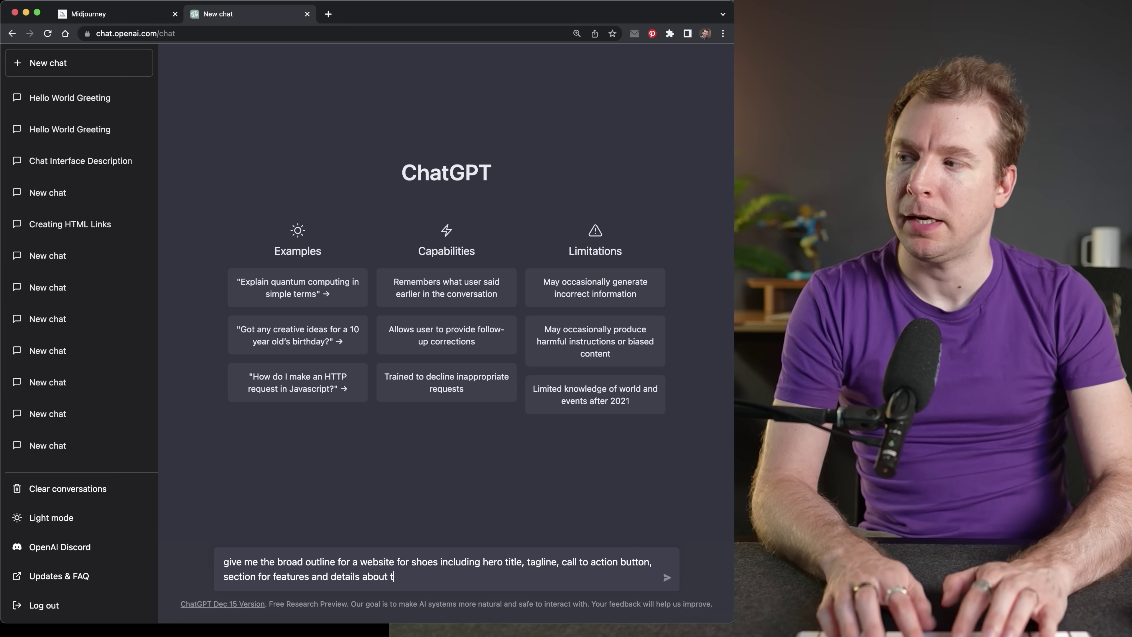
key("Return")
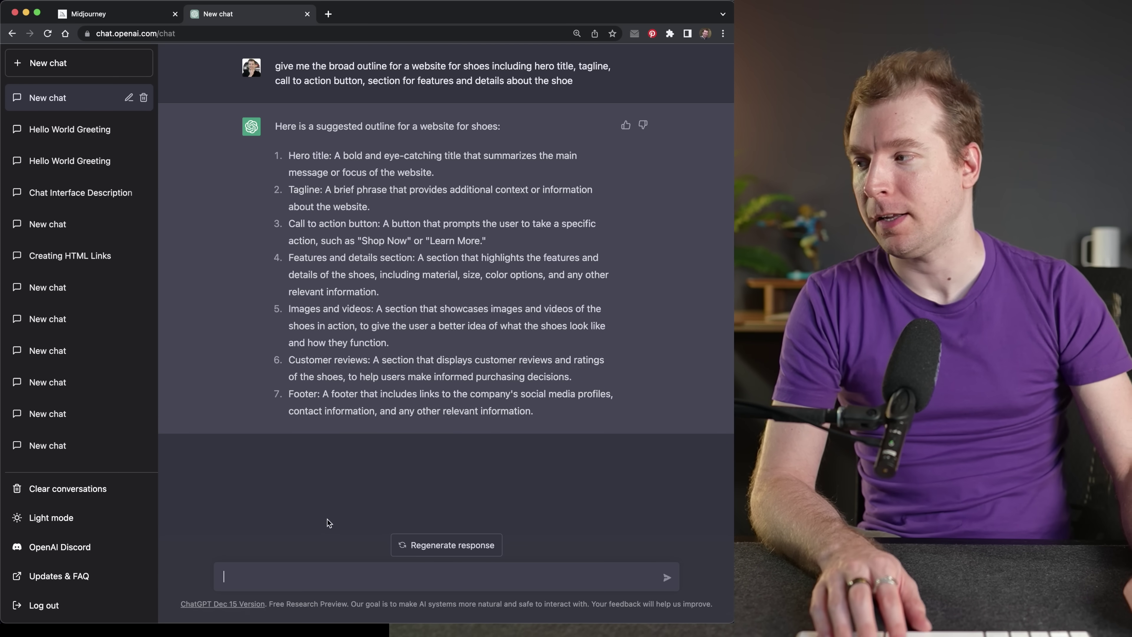
Ask ChatGPT to provide content for each outline item that can be copy pasted straight into a website
type("Please pr")
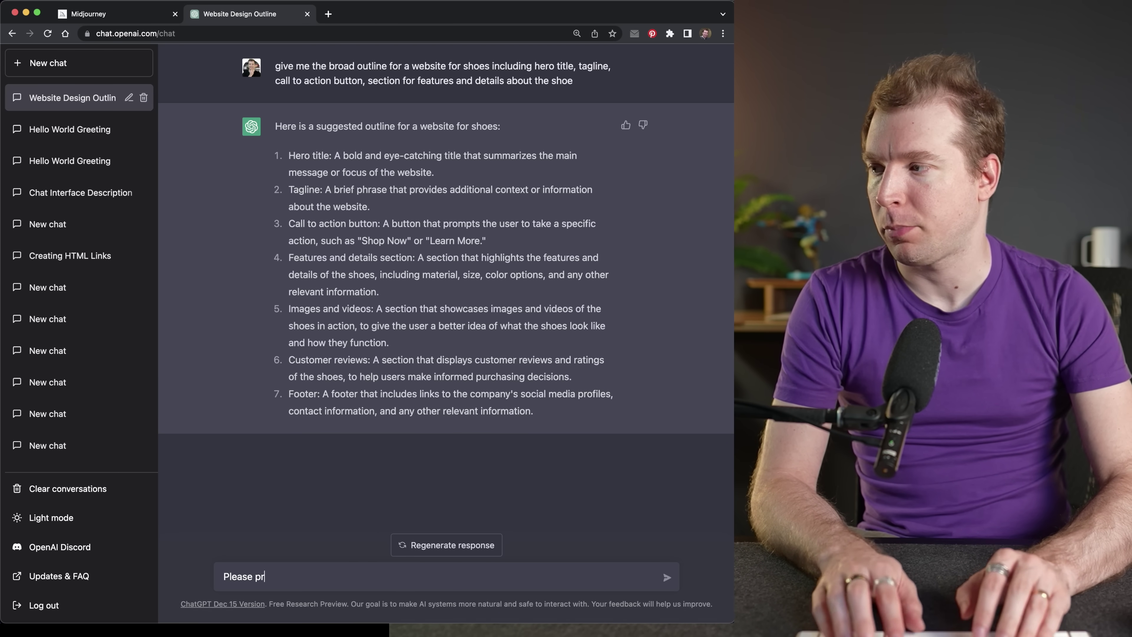
type("ovide content for reach one of these that I can copy paste straight into a websit")
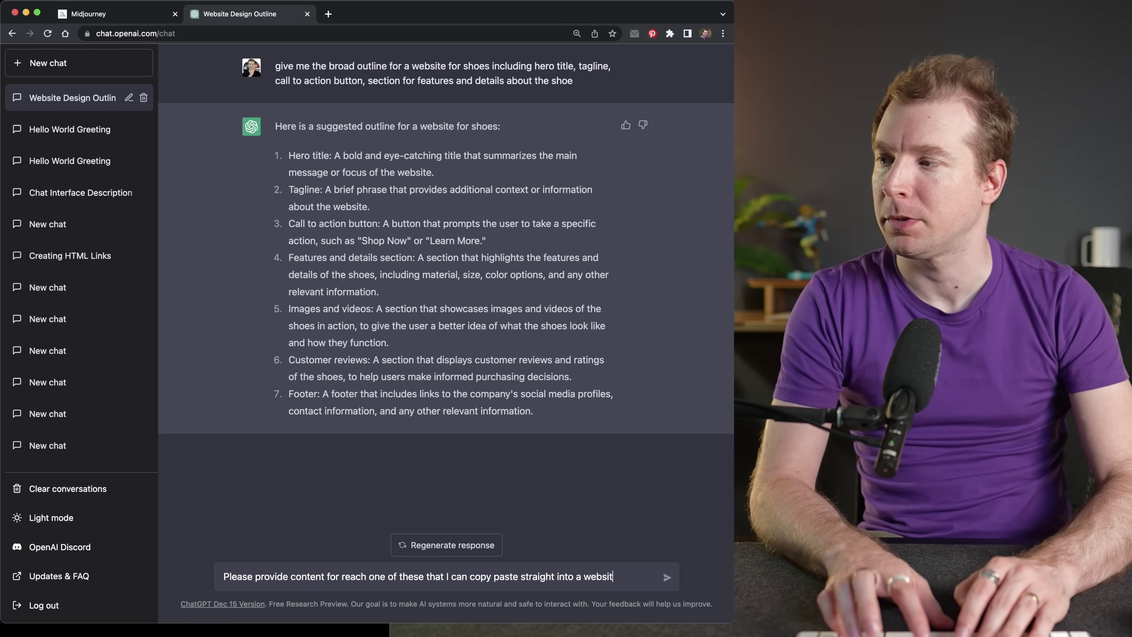
type("e")
key("Return")
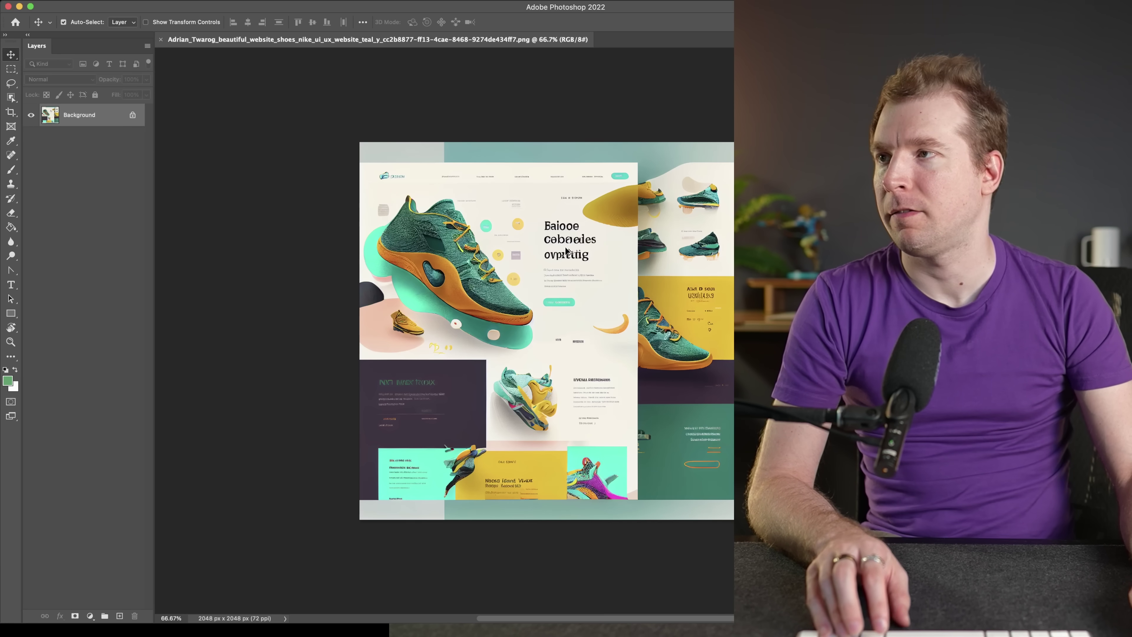
Crop the shoe website image in Photoshop to just the hero section, about 1507 x 956 px, cutting off the navigation and lower sections
scroll(488, 235, "up", 5)
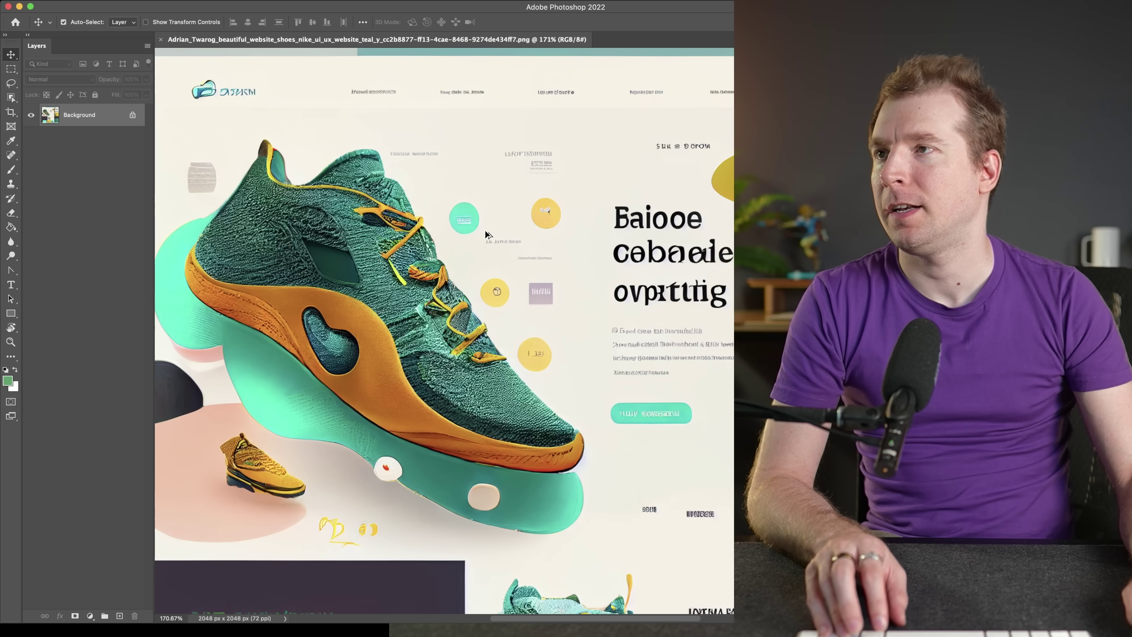
scroll(488, 235, "down", 5)
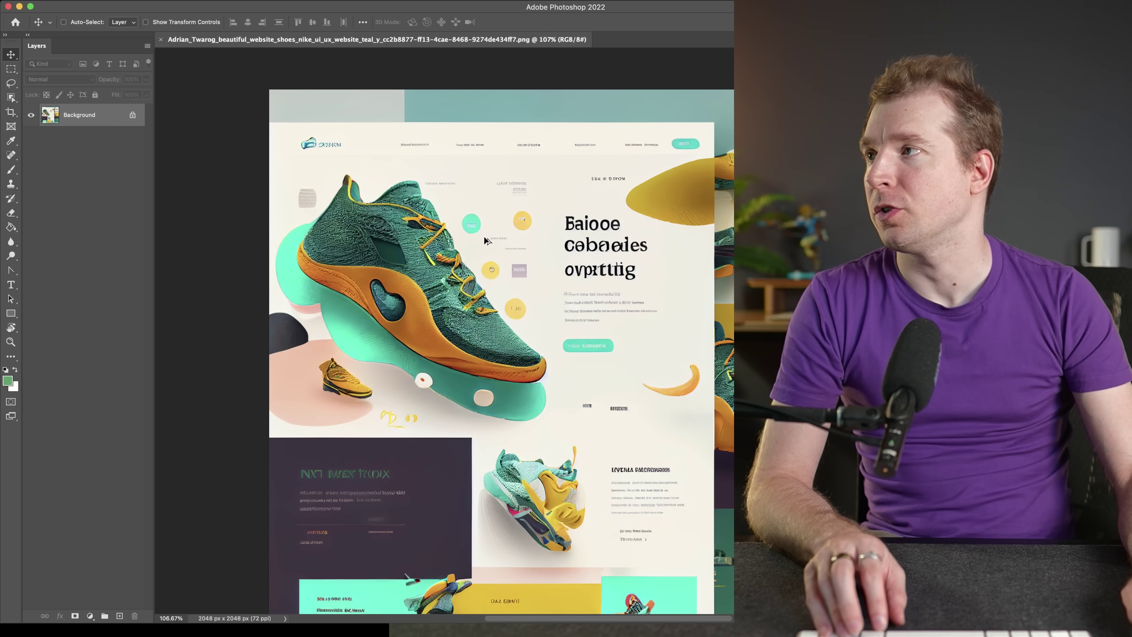
left_click(9, 98)
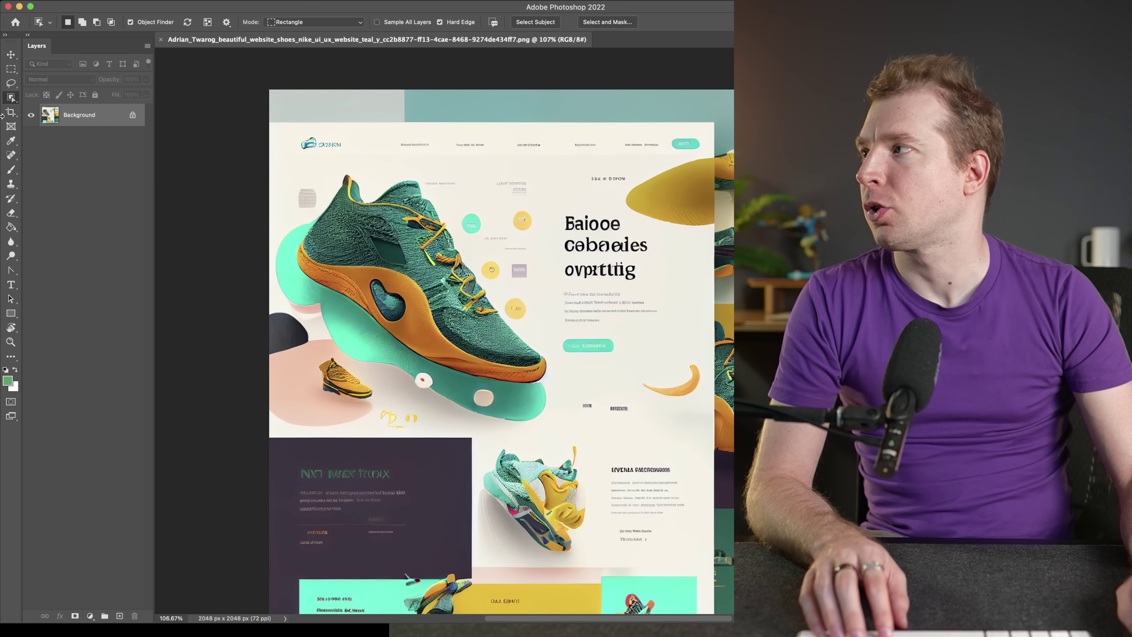
left_click(11, 113)
left_click_drag(571, 91, 580, 120)
left_click_drag(872, 392, 793, 391)
scroll(695, 417, "down", 10)
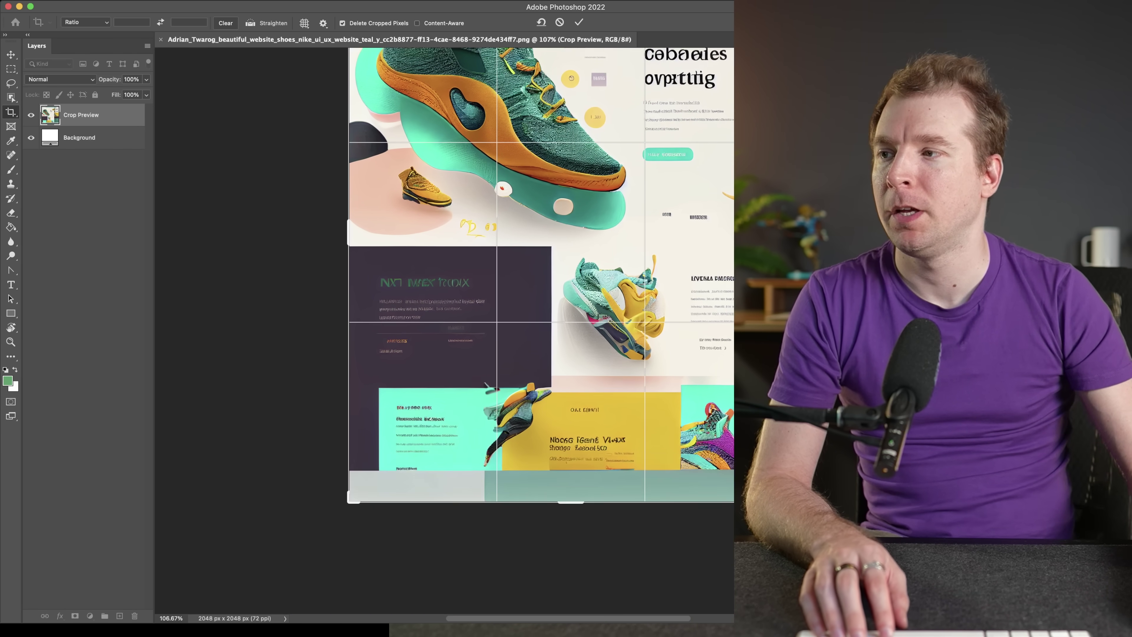
scroll(669, 417, "up", 8)
scroll(649, 429, "down", 5)
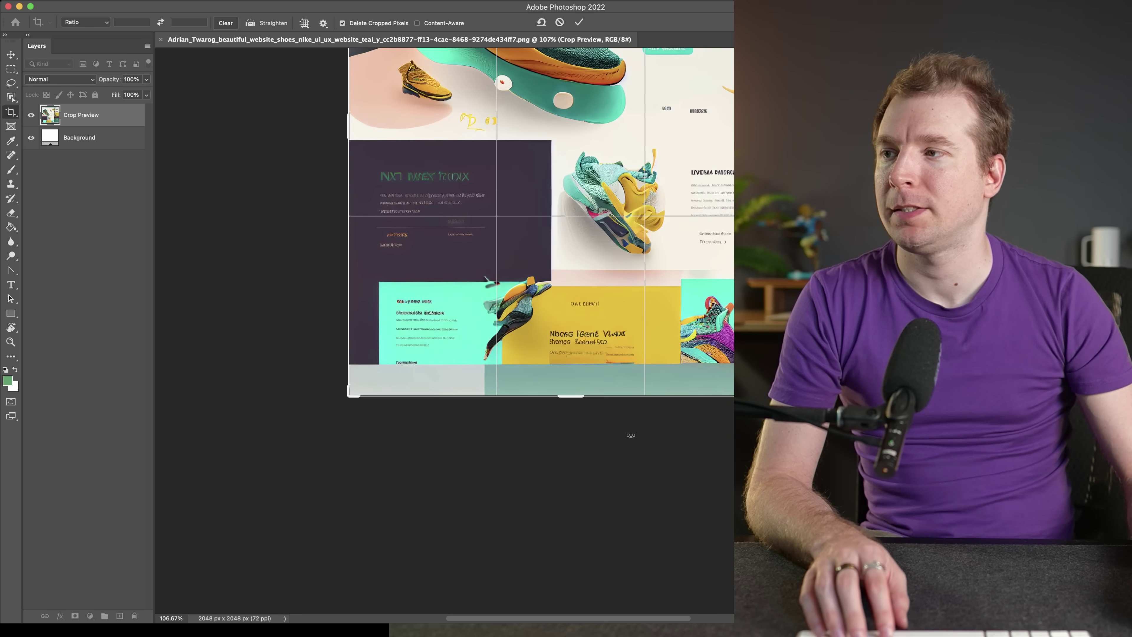
left_click_drag(578, 398, 561, 268)
key("Return")
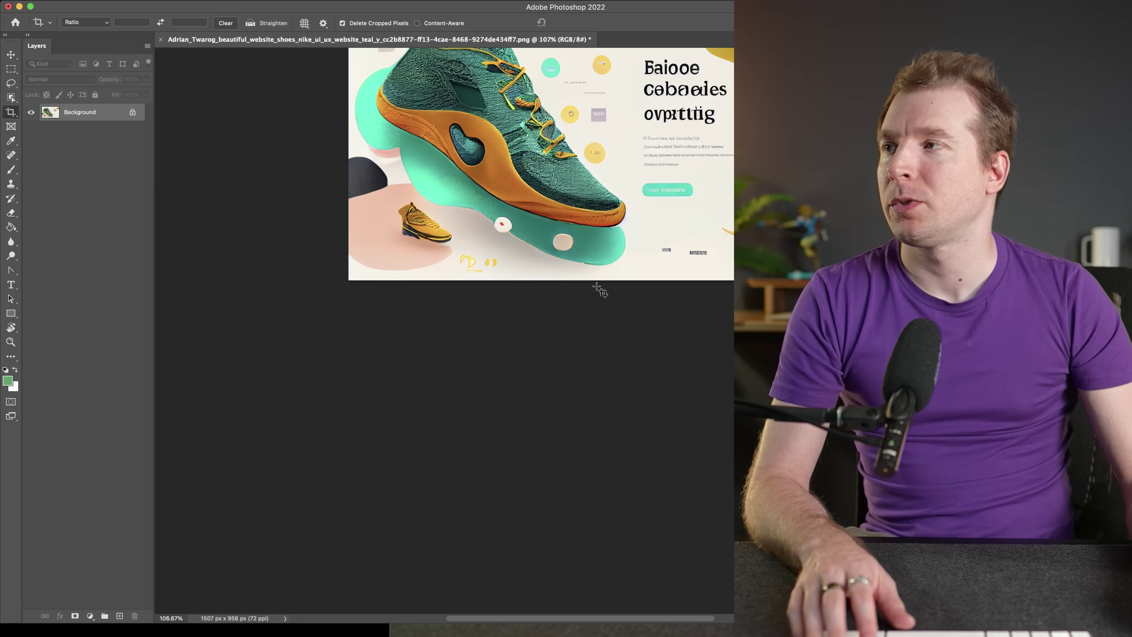
Remove the three-line hero heading with the content-aware Spot Healing Brush, setting the brush size to 118
scroll(603, 298, "down", 3)
scroll(726, 227, "up", 5)
scroll(722, 205, "down", 4)
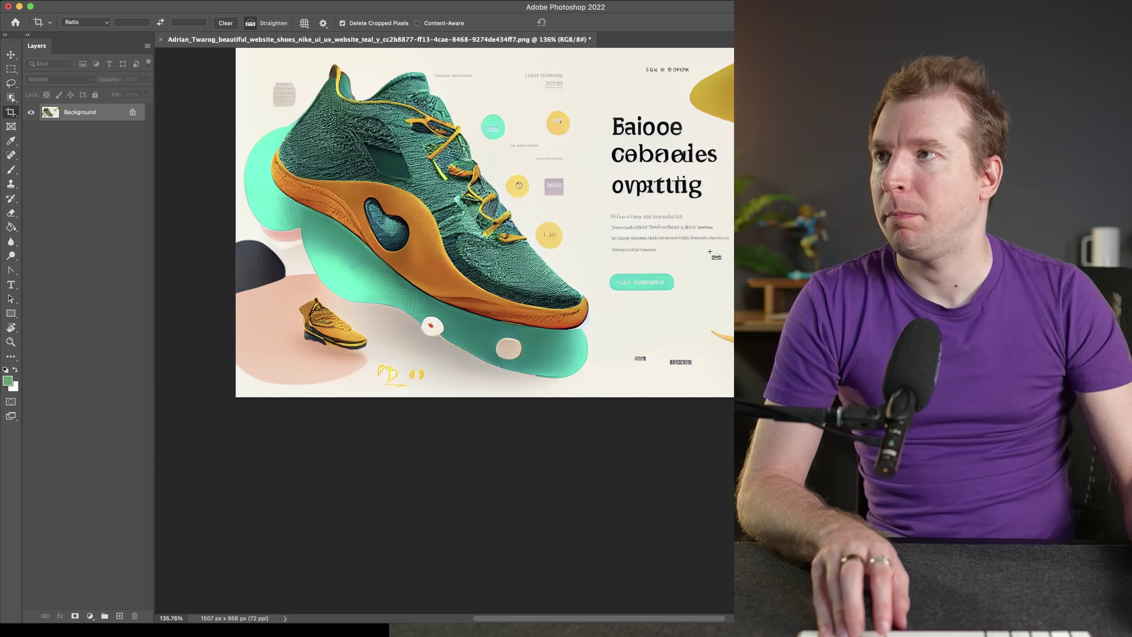
scroll(718, 198, "up", 2)
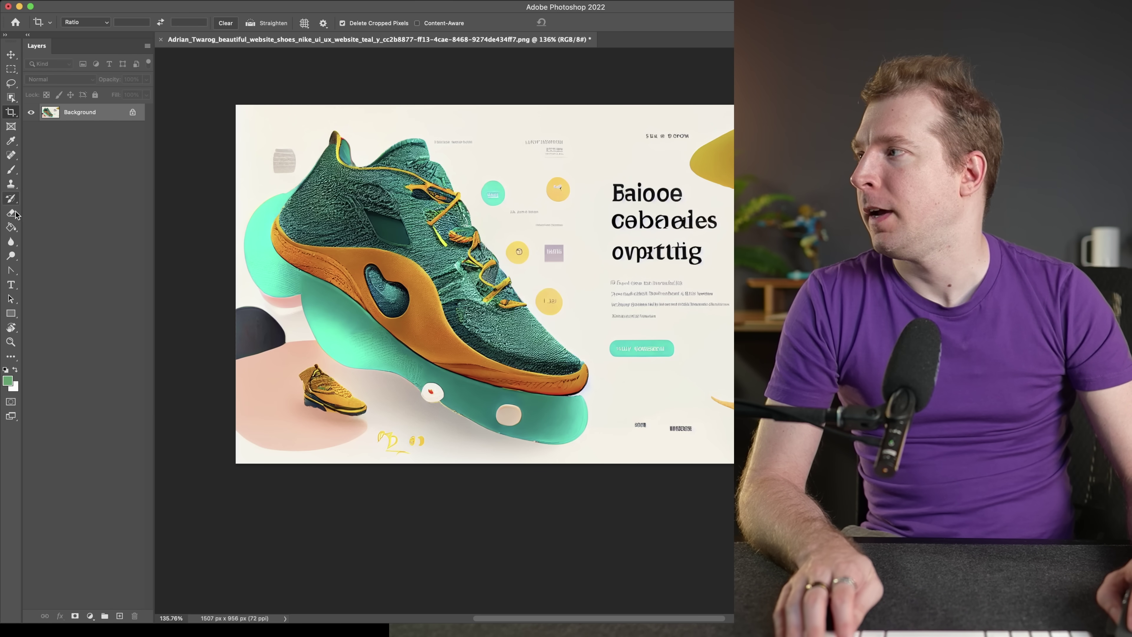
left_click(10, 241)
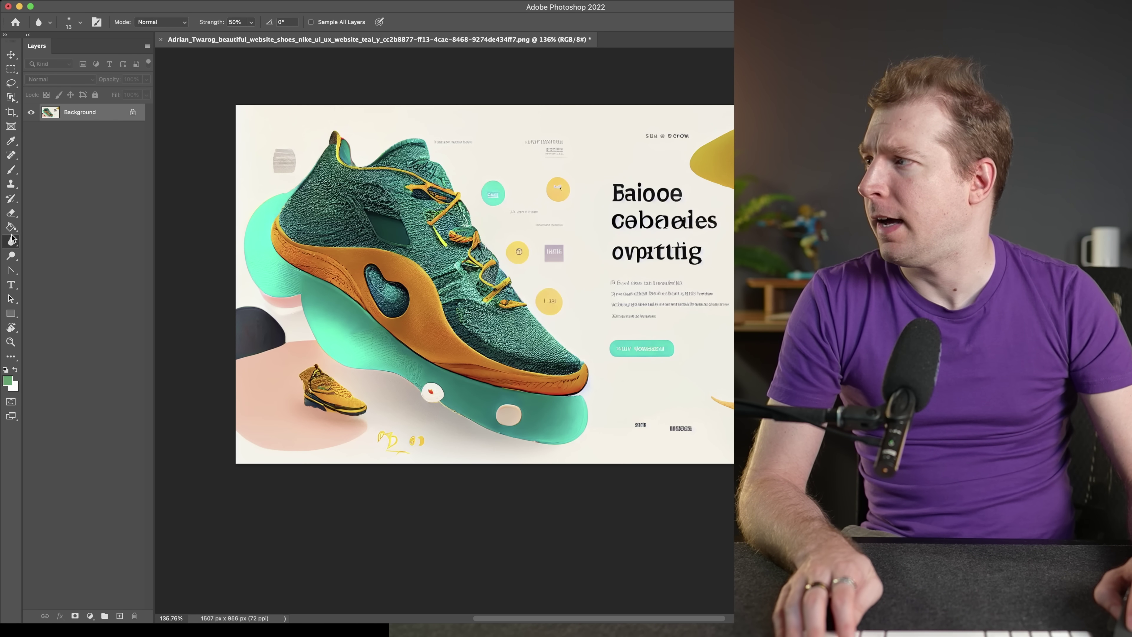
right_click(11, 241)
left_click(11, 155)
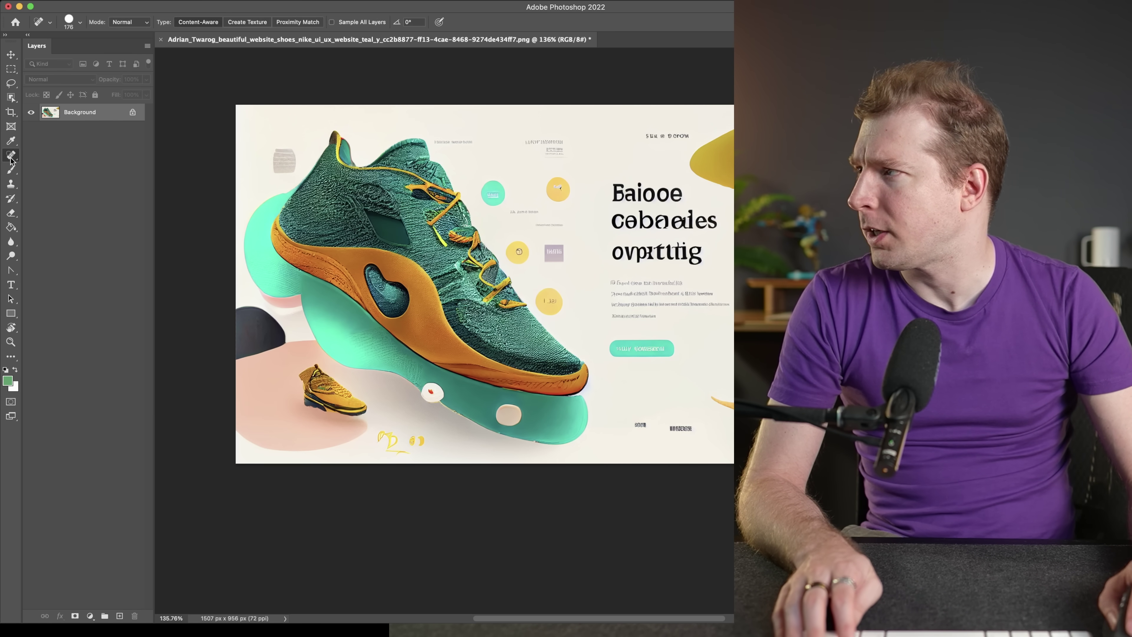
left_click(632, 205)
left_click_drag(654, 209, 634, 210)
right_click(633, 209)
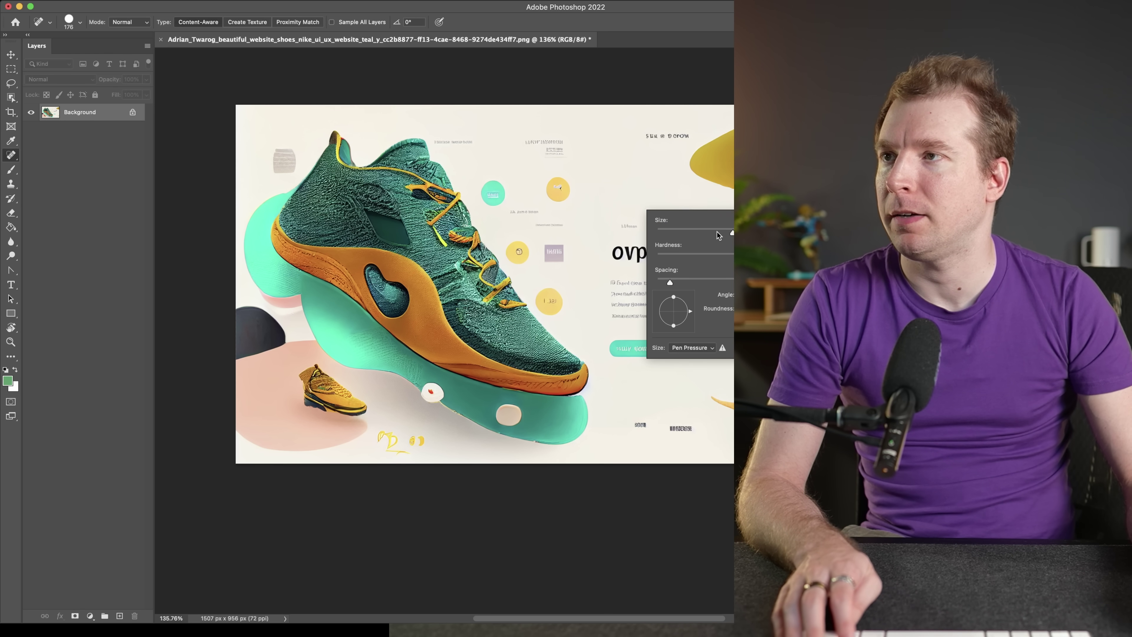
left_click_drag(718, 236, 707, 221)
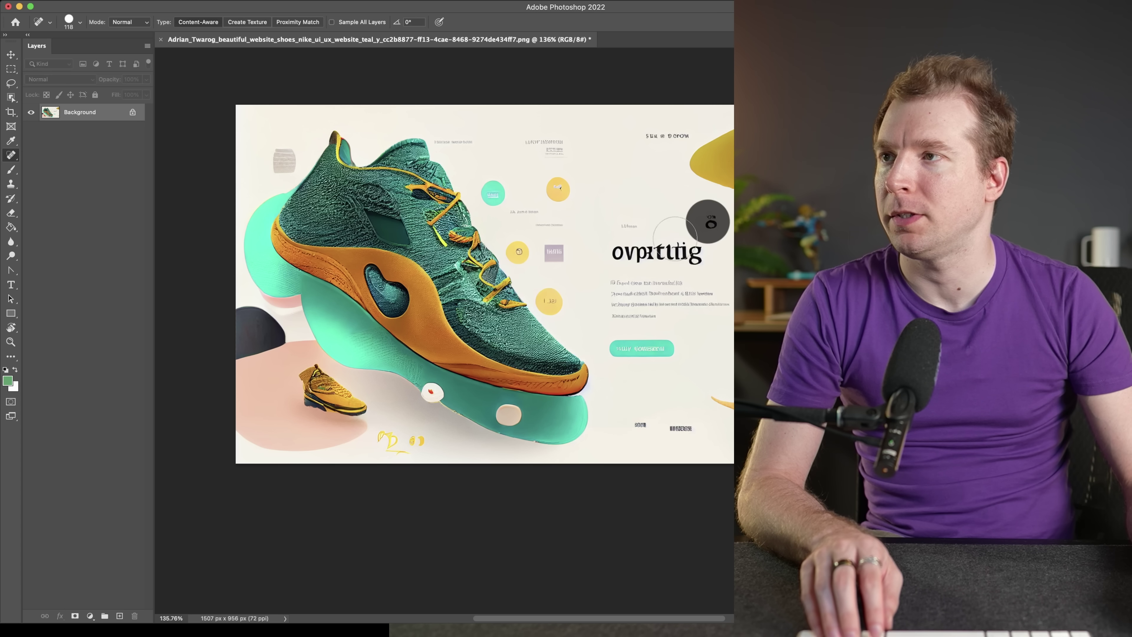
mouse_move(633, 223)
left_mouse_down()
mouse_move(624, 252)
mouse_move(703, 251)
left_mouse_up()
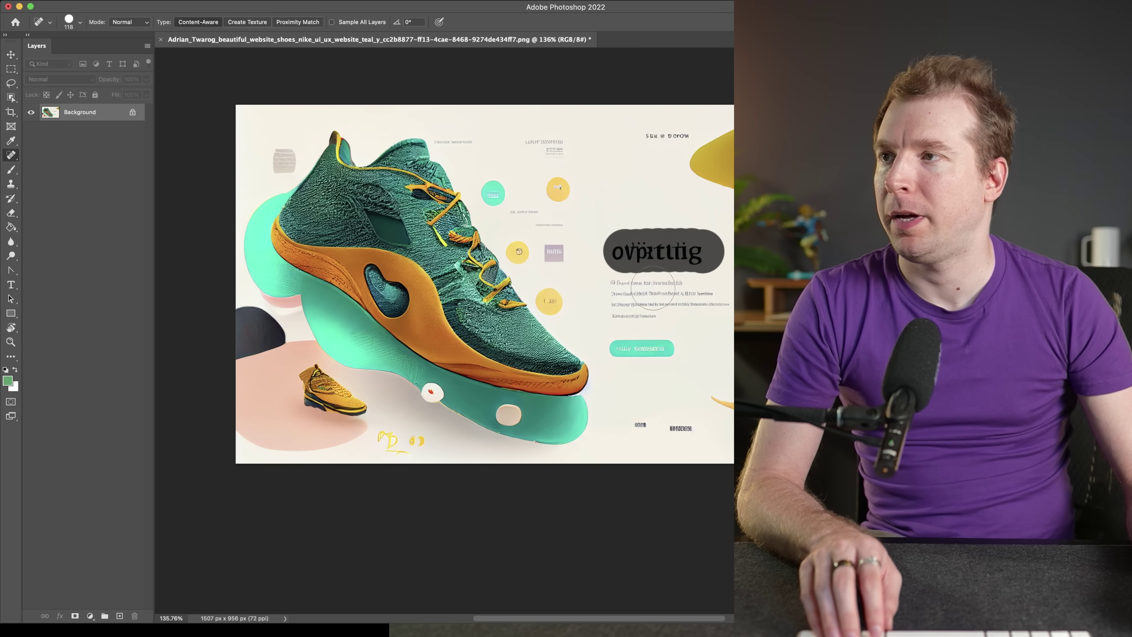
Heal away the hero paragraph, the teal button, the small label above the heading area and the small text near the shoe's top
left_click_drag(621, 292, 708, 297)
left_click_drag(624, 308, 654, 307)
left_click_drag(620, 348, 684, 349)
left_click_drag(658, 134, 676, 131)
left_click_drag(588, 124, 454, 134)
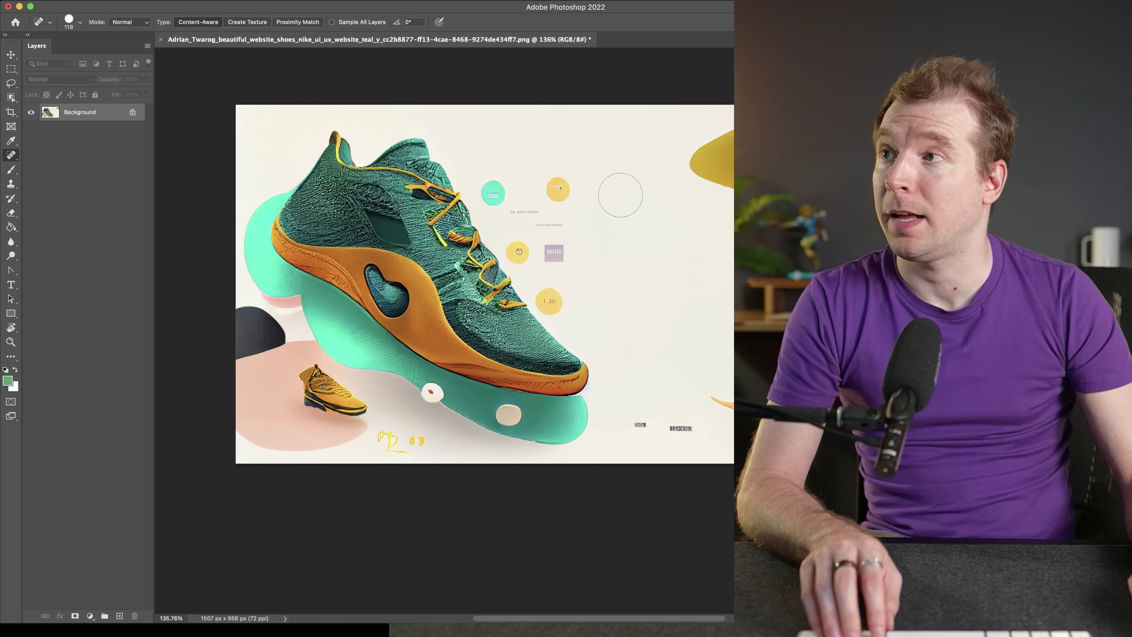
Heal away the small caption among the colored circles, the two labels below the button area and the yellow scribble under the shoe
left_click(526, 216)
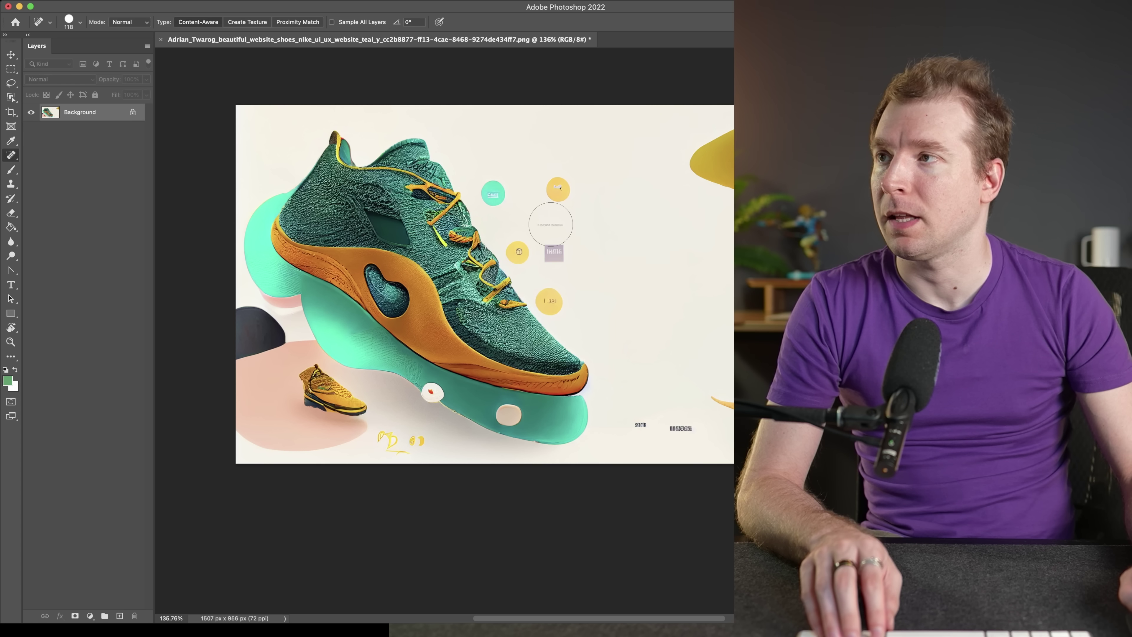
left_click(638, 419)
left_click(680, 430)
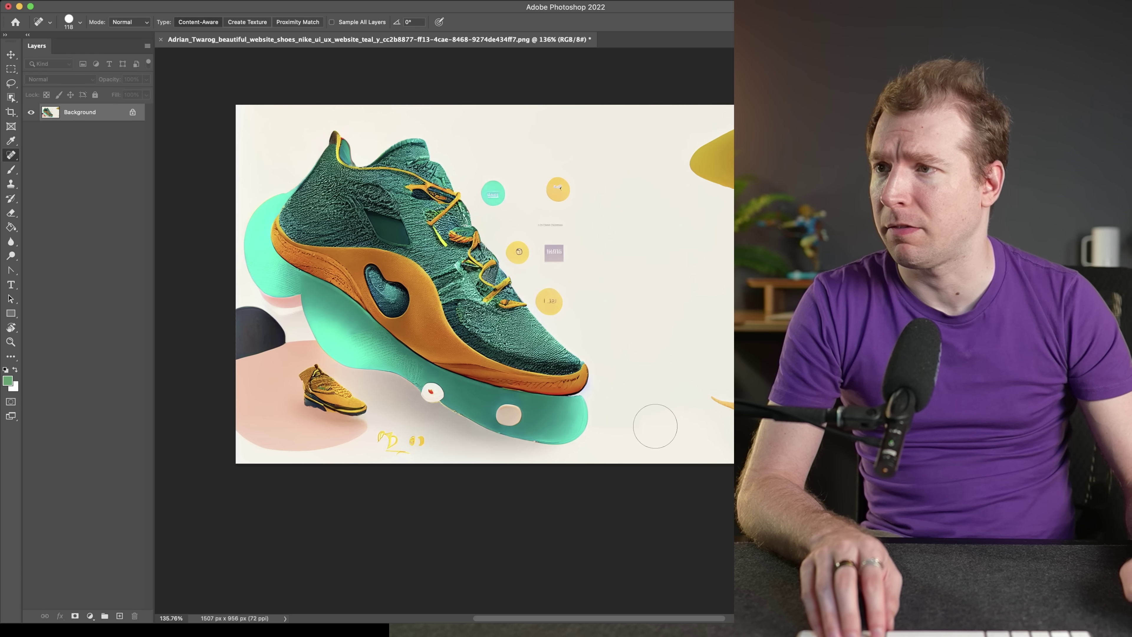
left_click(417, 451)
left_click(397, 444)
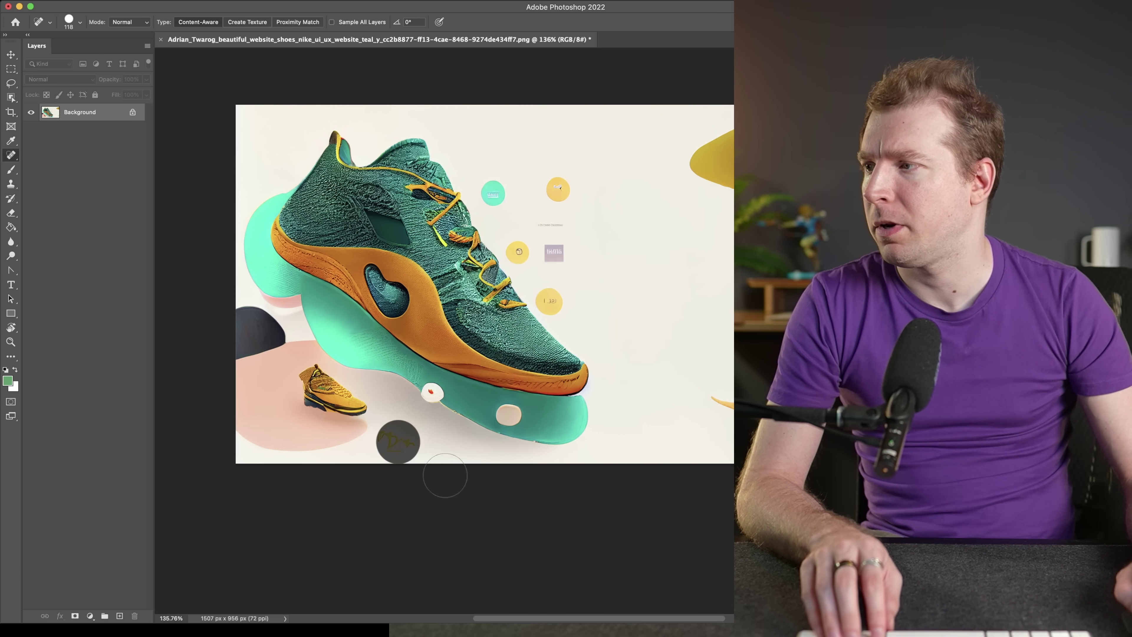
Enable content-aware cropping, try extending the canvas far beyond the image's right edge, and undo that extension
scroll(638, 368, "down", 5)
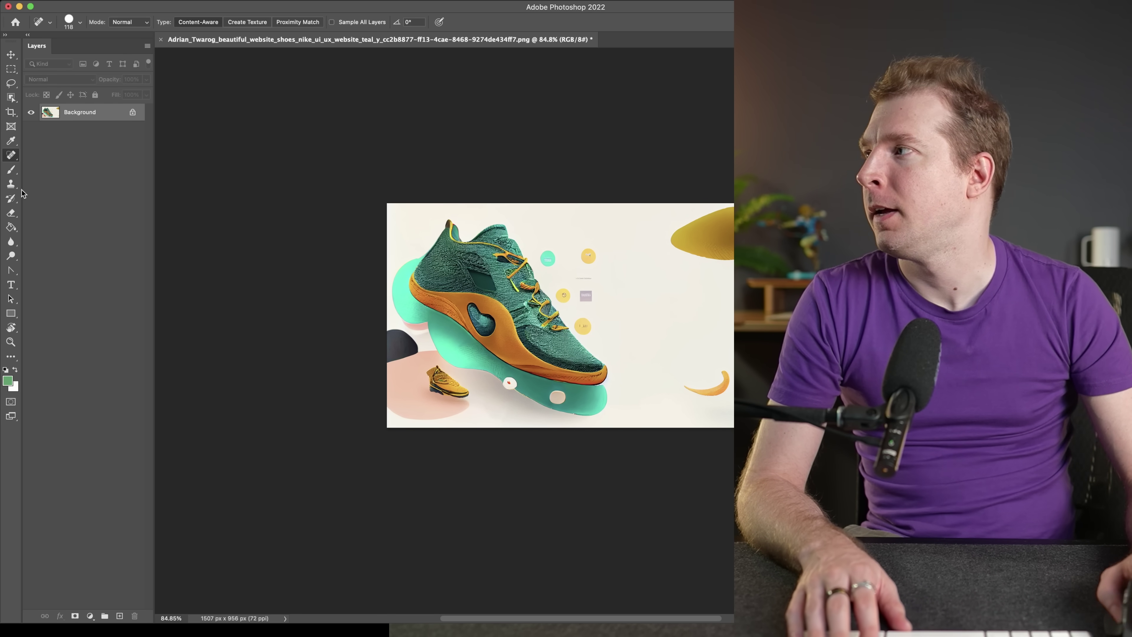
left_click(13, 115)
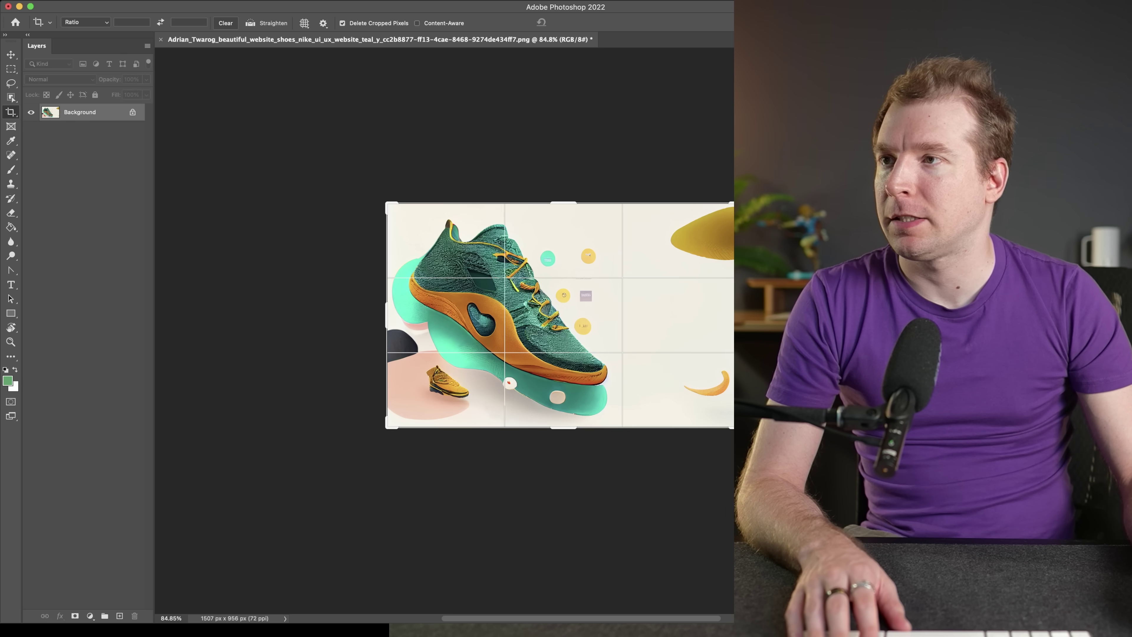
scroll(552, 315, "right", 2)
scroll(553, 315, "right", 5)
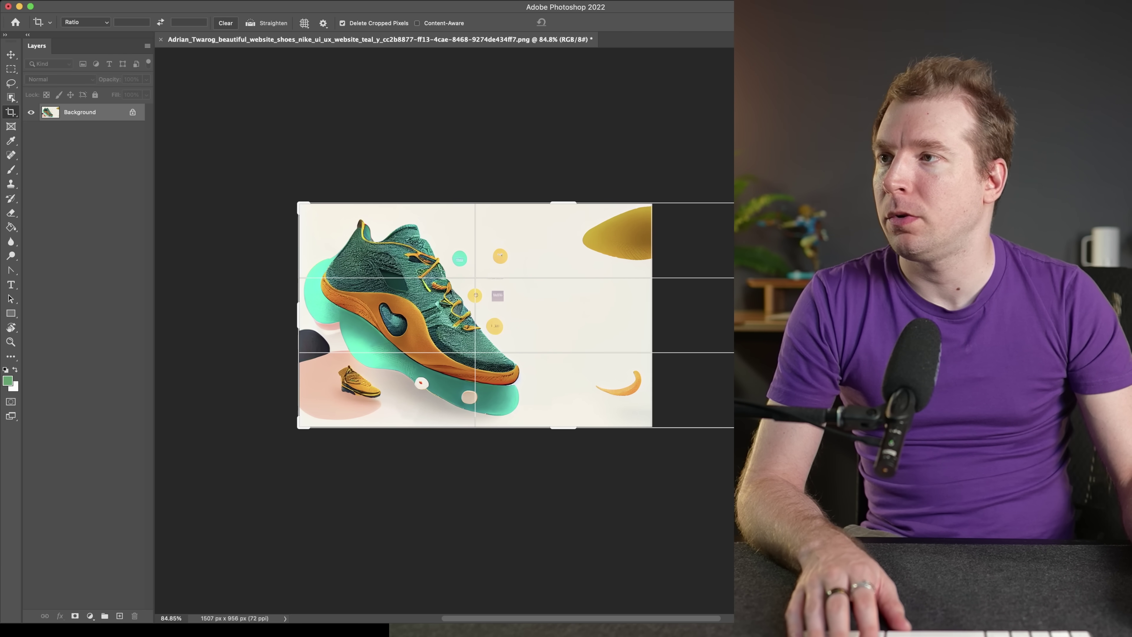
left_click(417, 24)
key("Return")
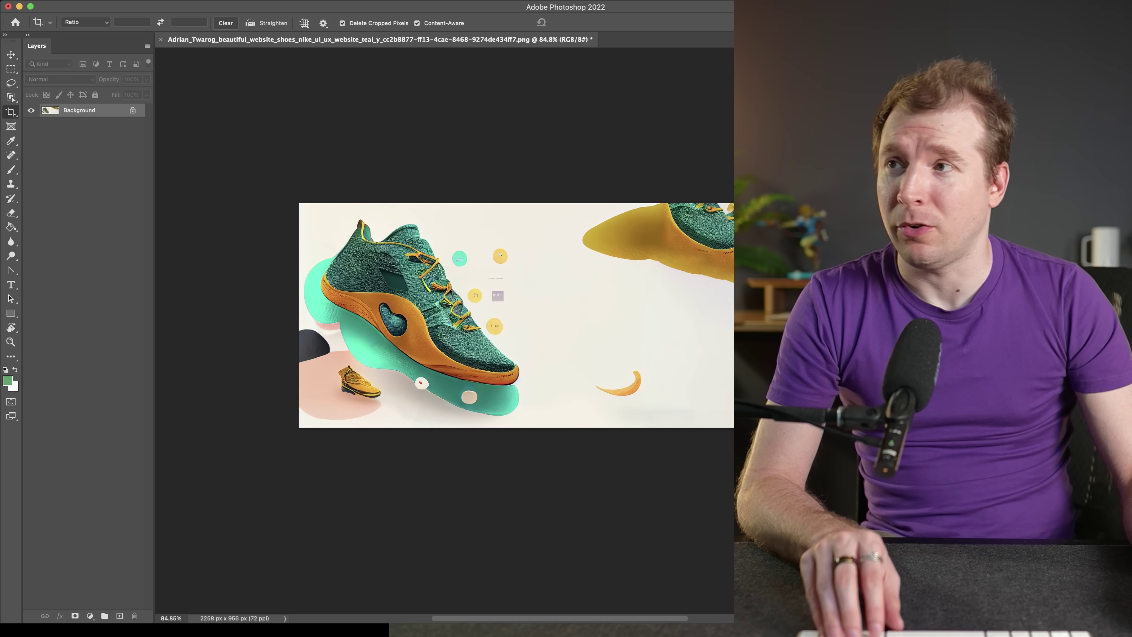
key("super+z")
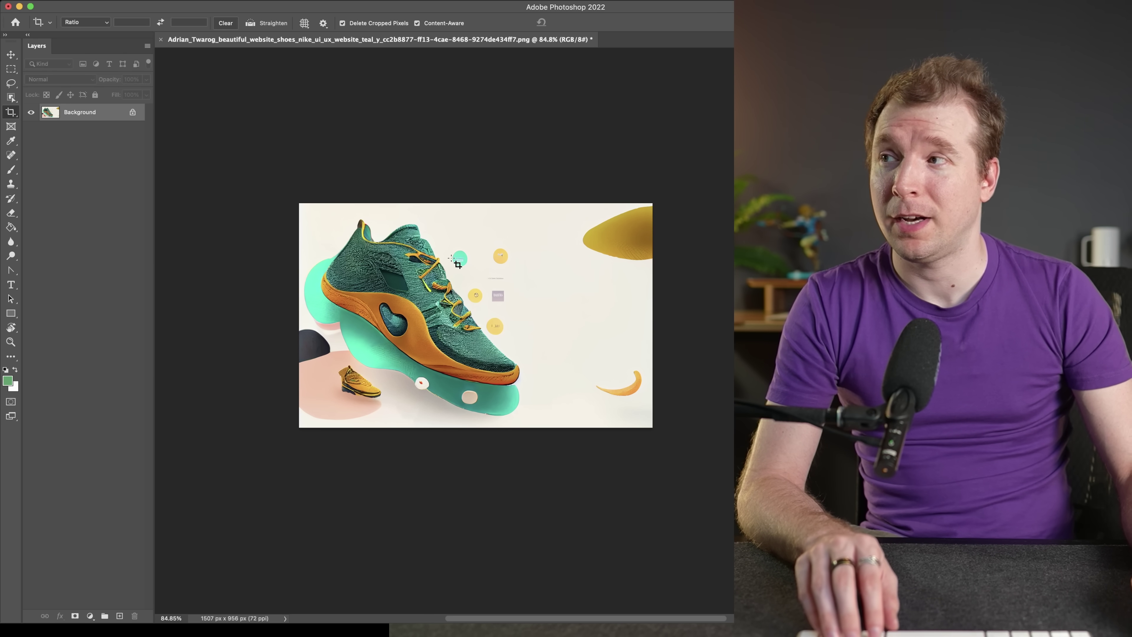
Extend the hero image's right edge slightly with a content-aware crop, to a width of about 1671 px
left_click(651, 314)
left_click_drag(651, 314, 664, 310)
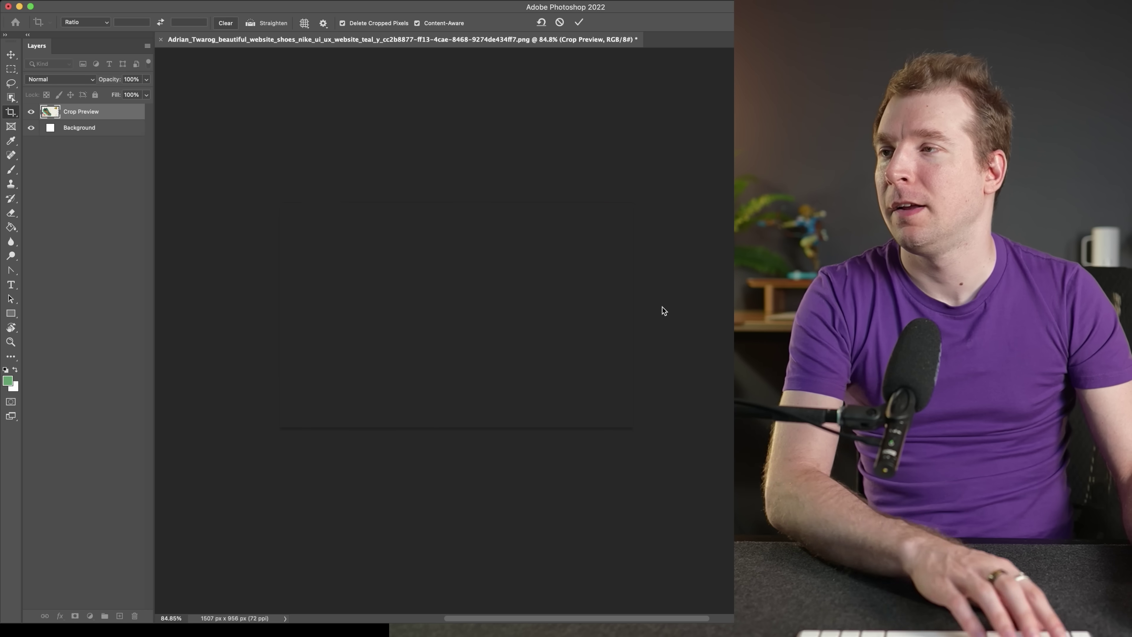
key("Return")
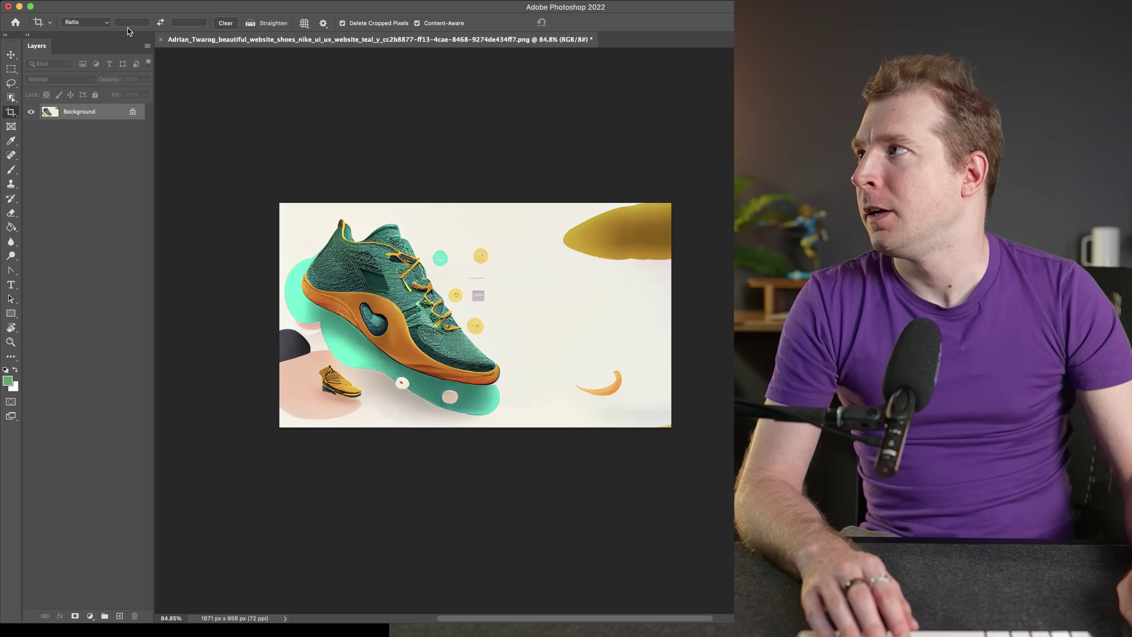
Export the edited hero image with Save for Web (Legacy)
left_click(93, 2)
mouse_move(134, 151)
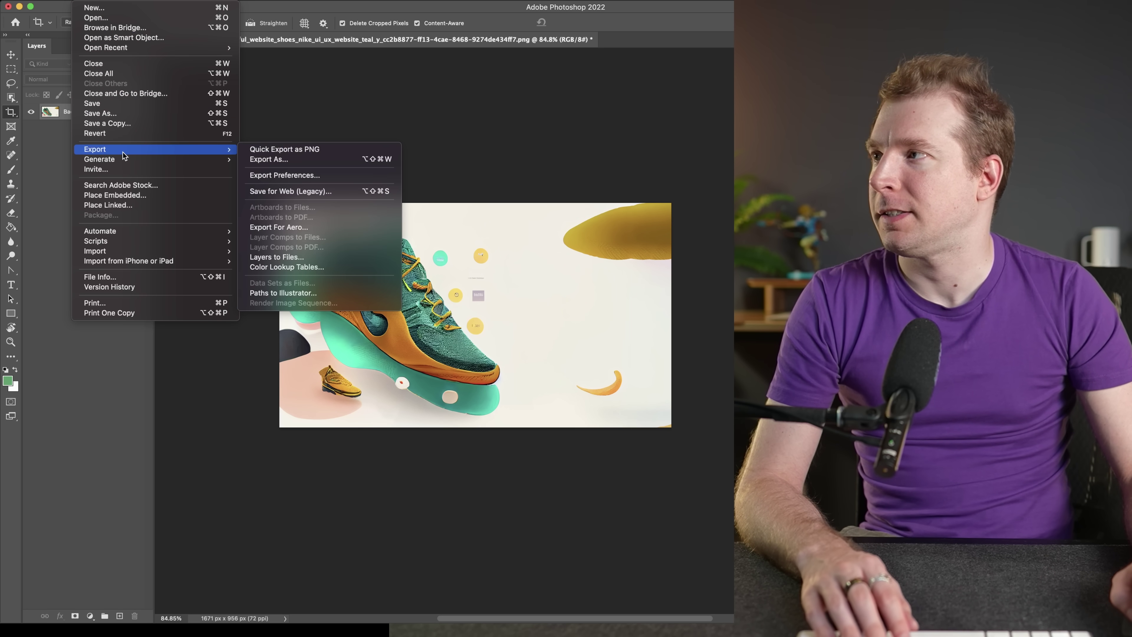
left_click(316, 196)
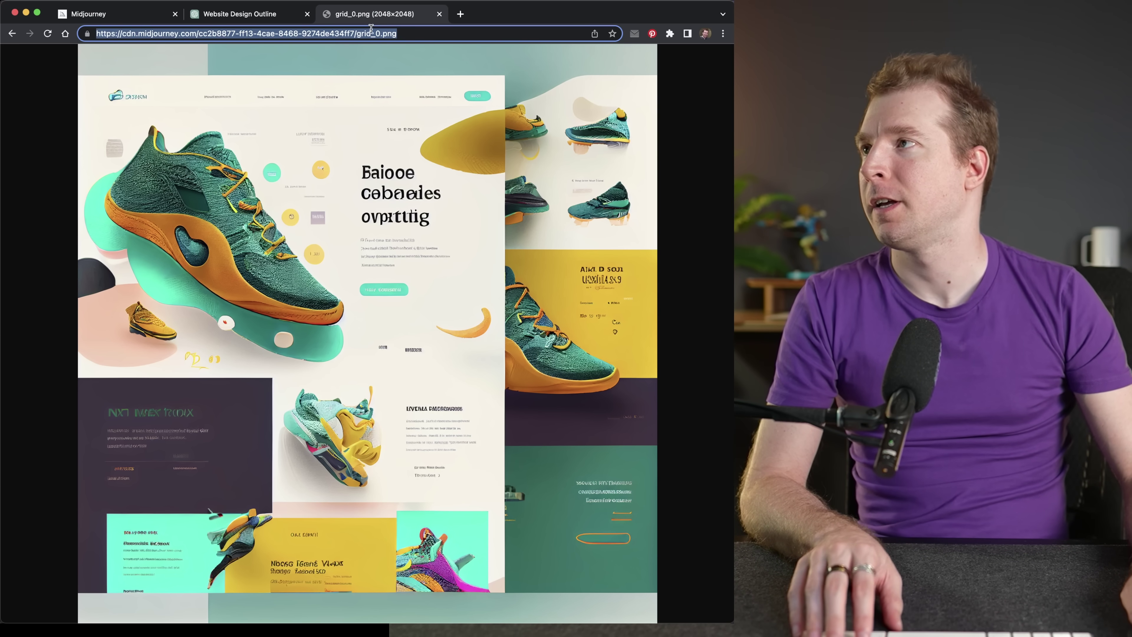
Select the full web address of the original grid_0.png design image in Chrome
left_click(384, 30)
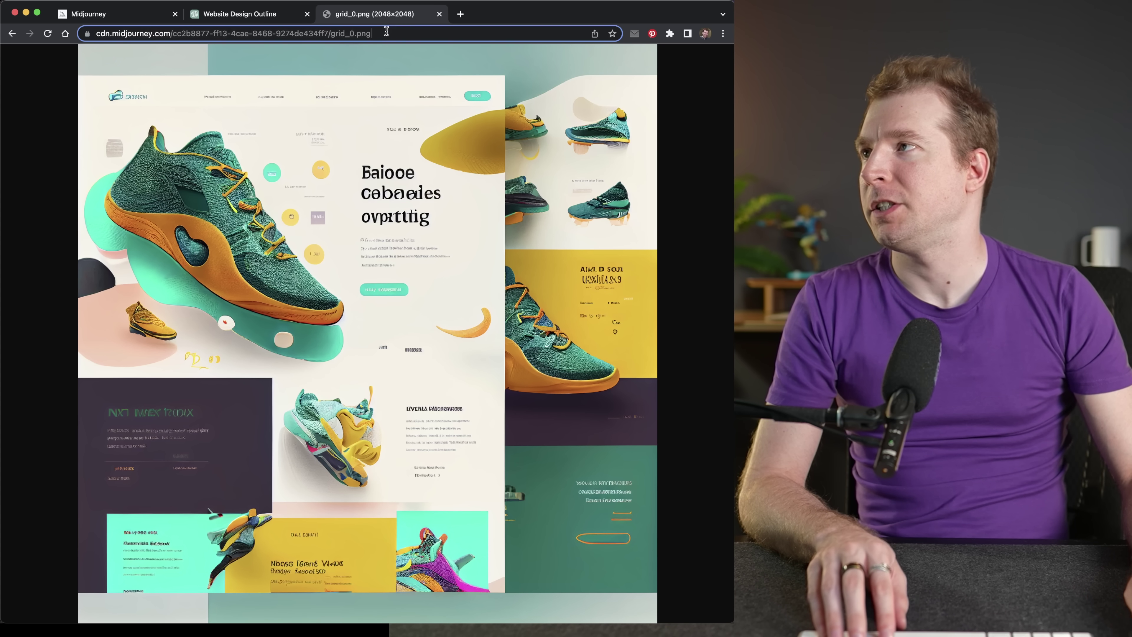
triple_click(407, 33)
left_click(367, 34)
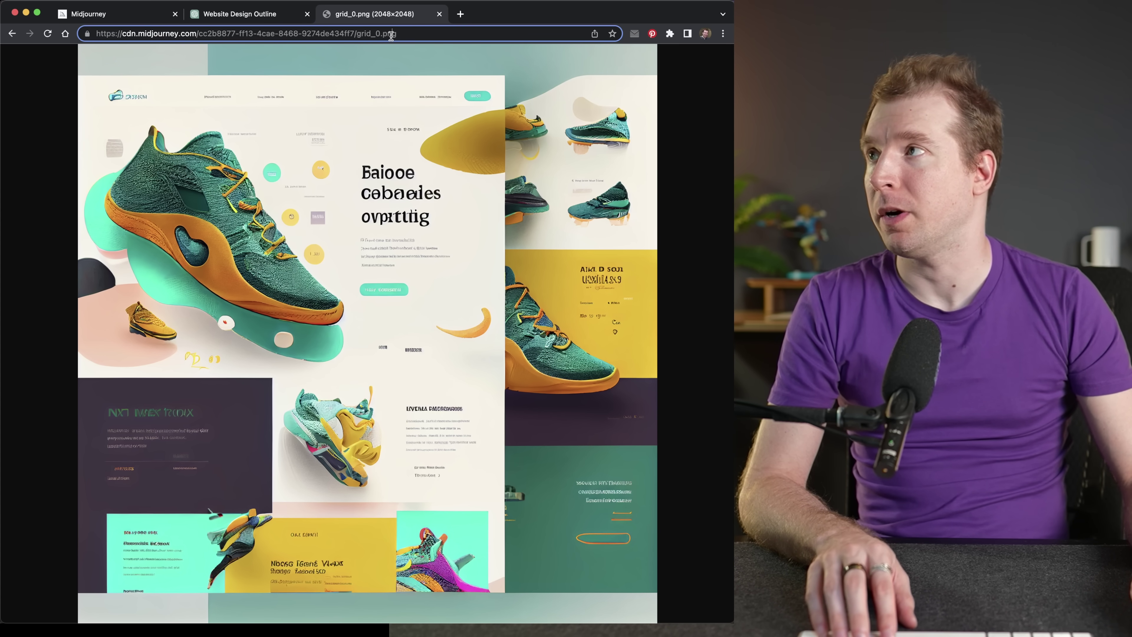
key("super+a")
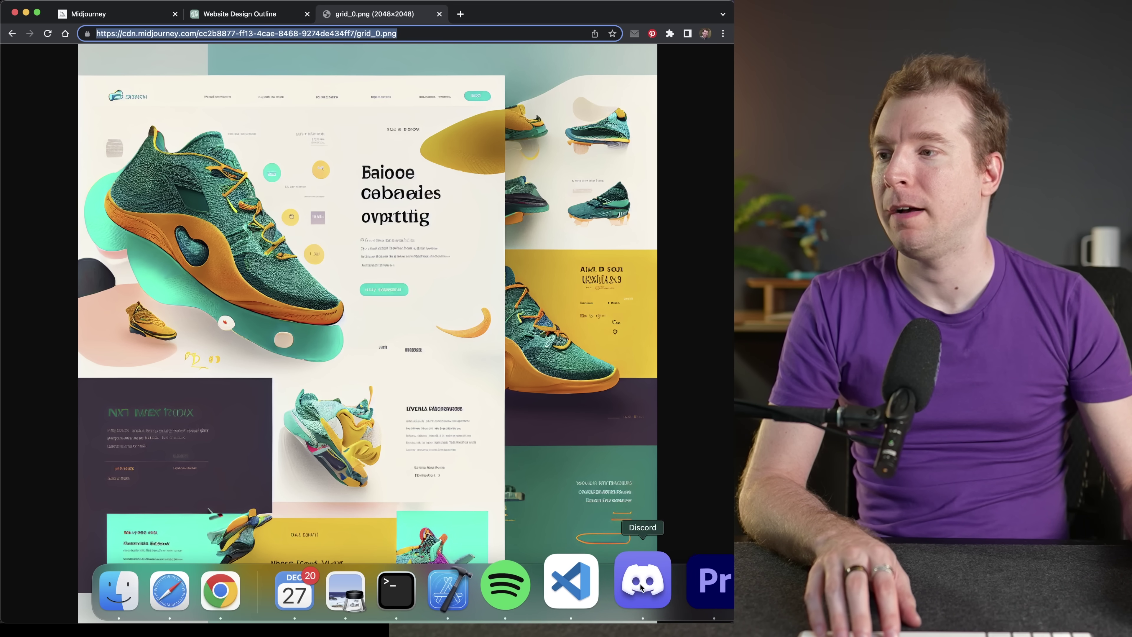
Switch to Discord with Midjourney's newbies-195 channel ready for a message
right_click(635, 586)
left_click(635, 588)
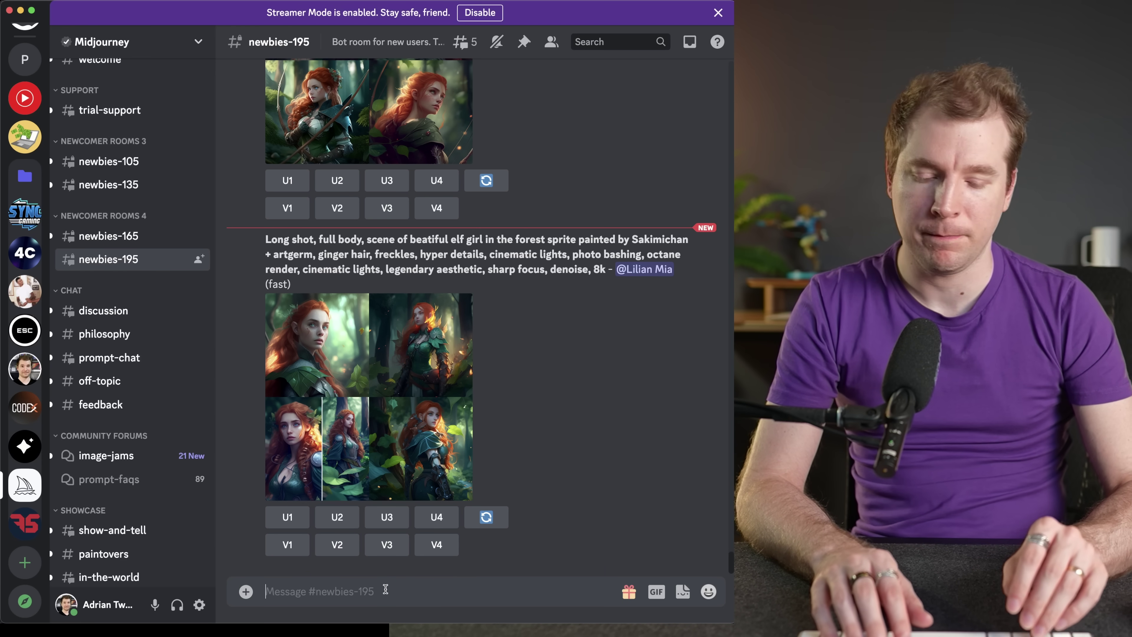
type("/im")
key("BackSpace")
key("BackSpace")
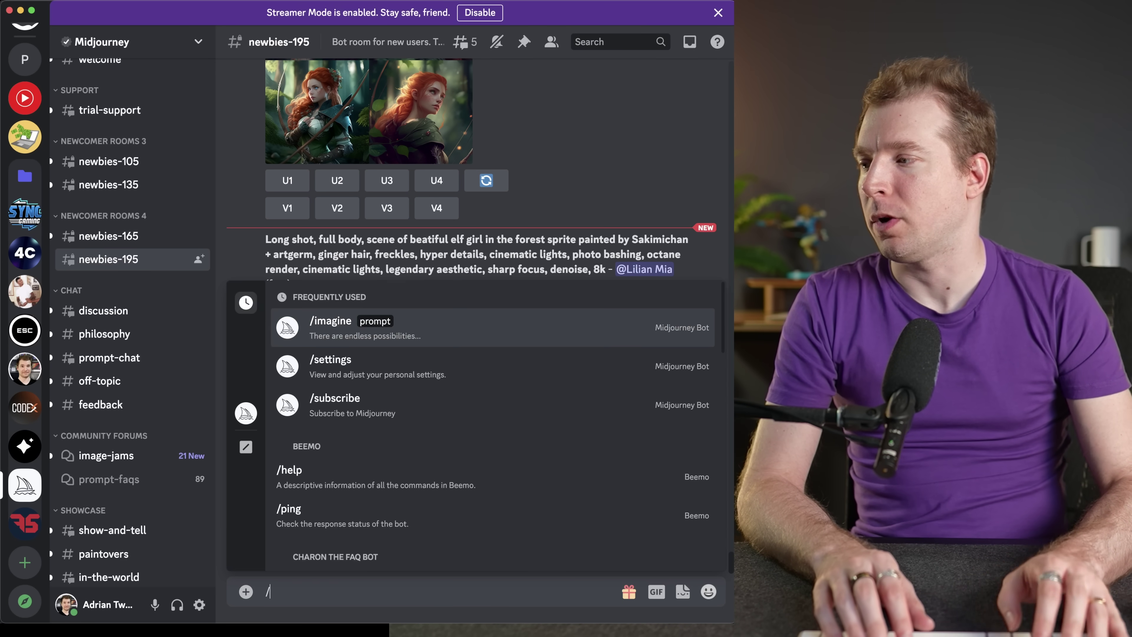
type("im")
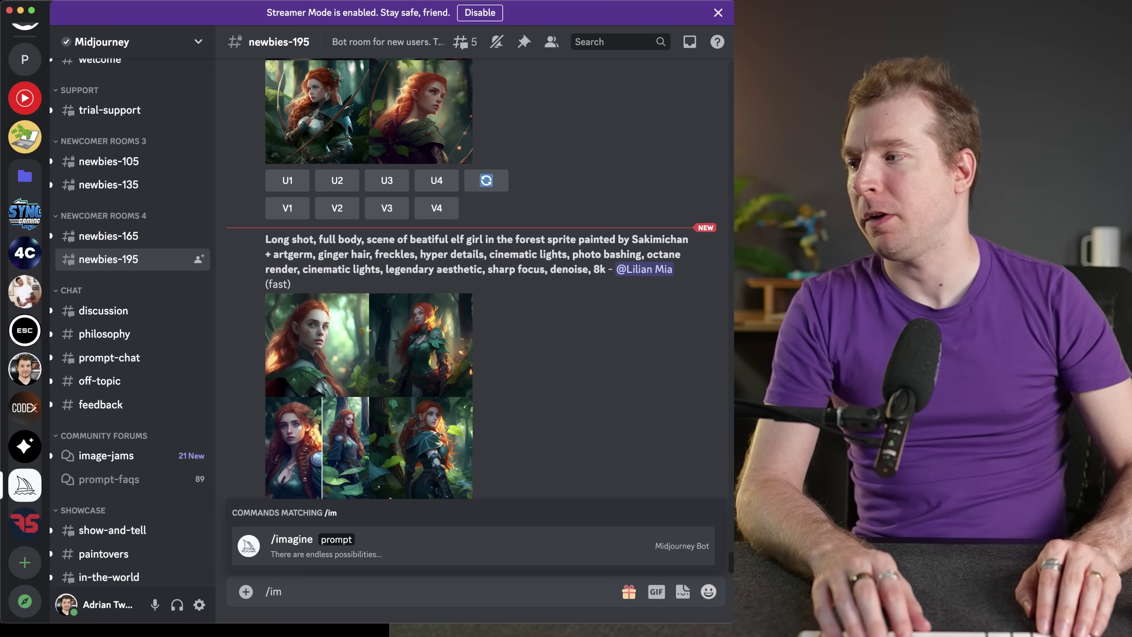
key("Tab")
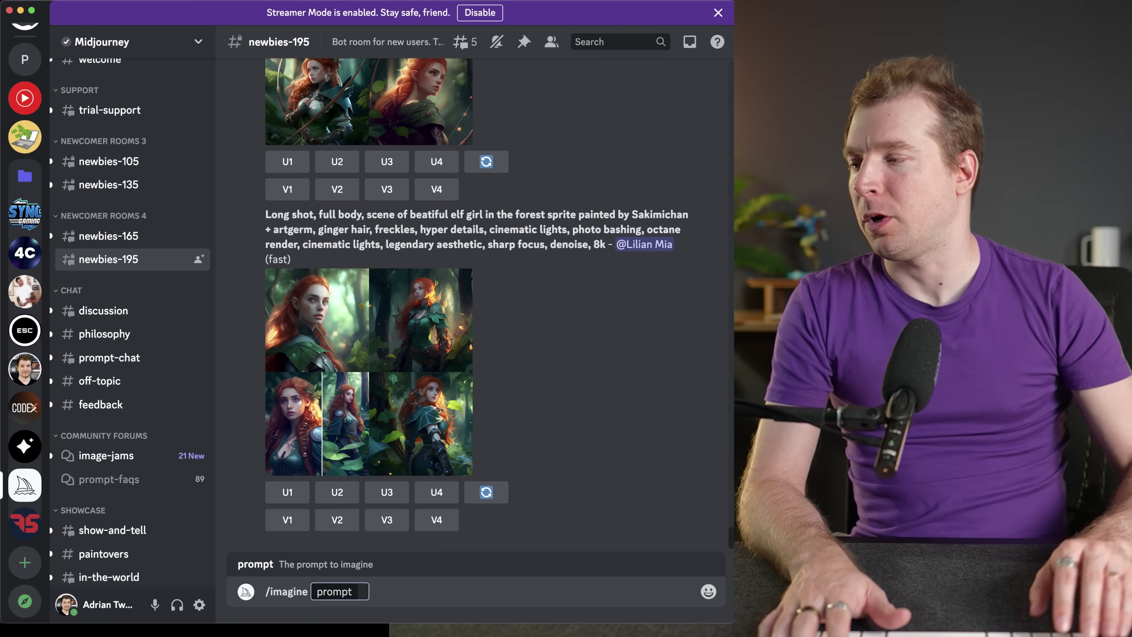
left_click(279, 594)
key("BackSpace")
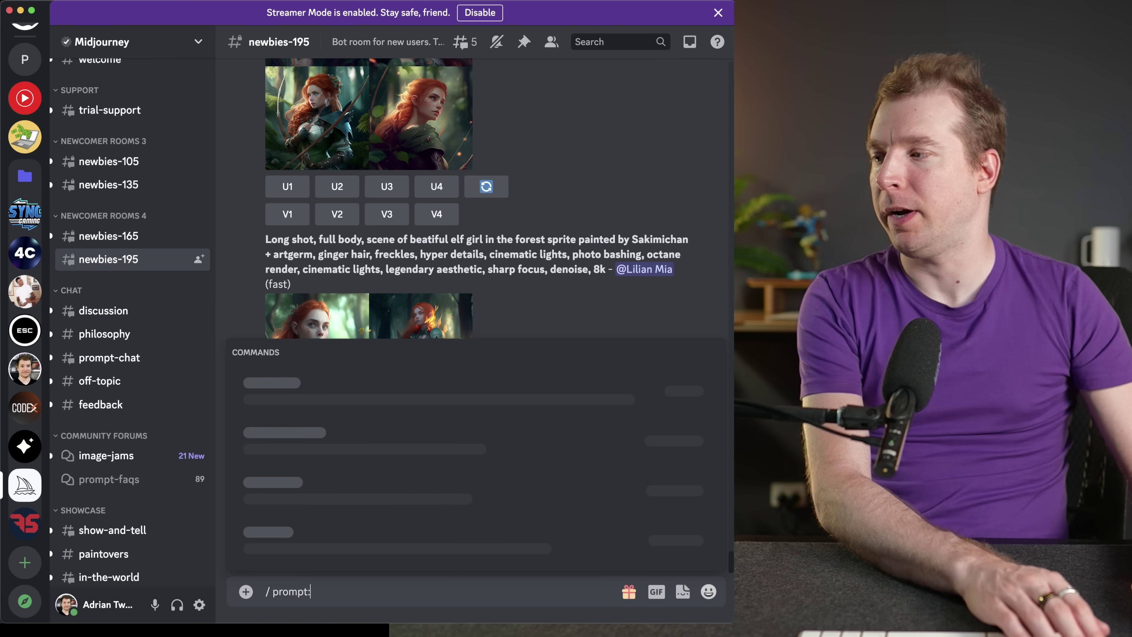
key("BackSpace")
key("BackSpace")
key("BackSpace")
key("BackSpace")
key("BackSpace")
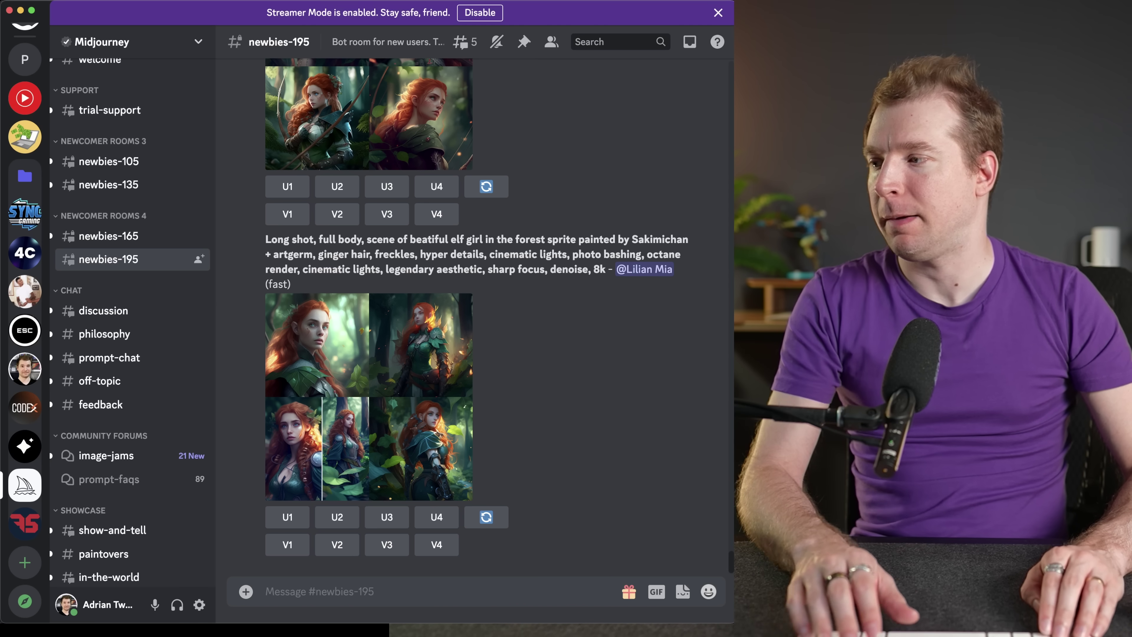
Enter an /imagine prompt with the copied grid_0.png address, followed by "wallpaper render 8k shoes, nike --v 4" and a final value of 500
type("/image")
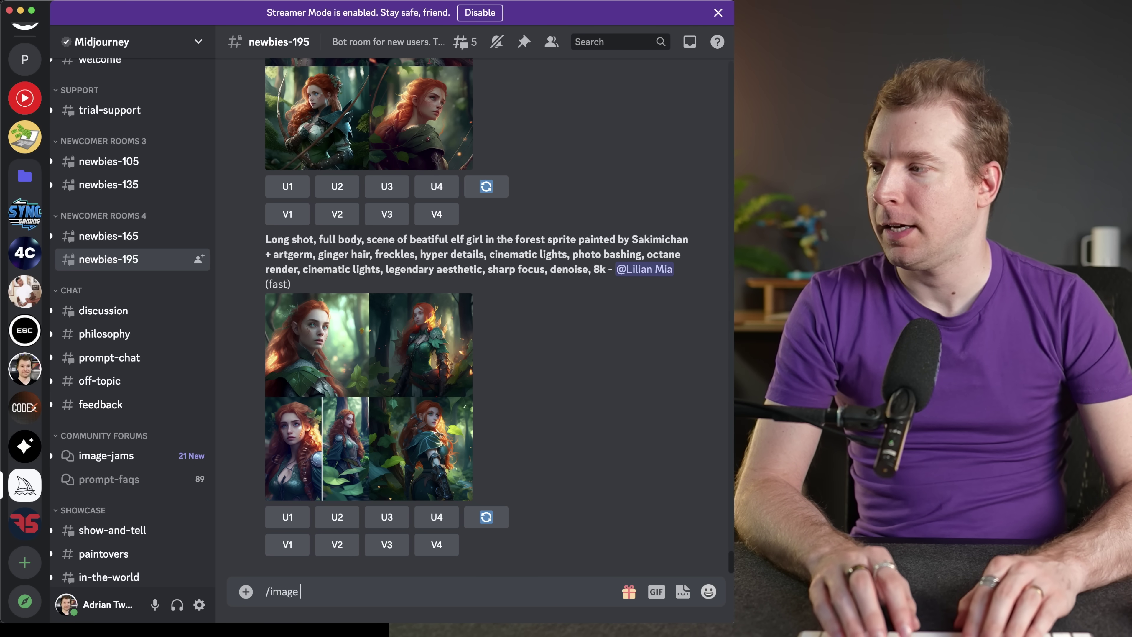
key("BackSpace")
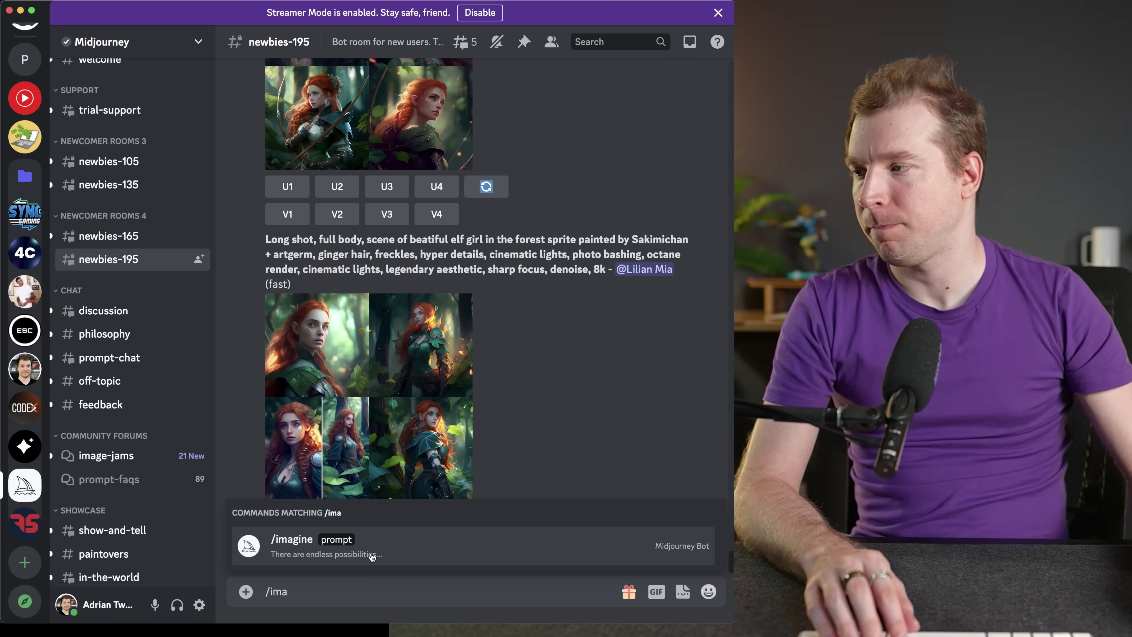
left_click(372, 557)
key("super+v")
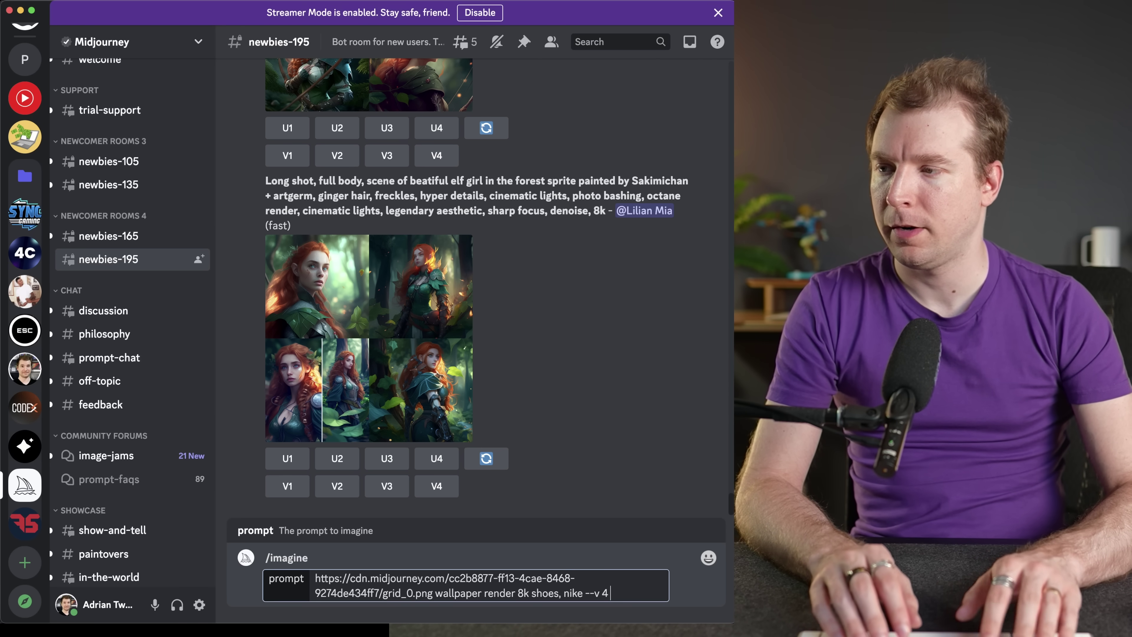
type("500")
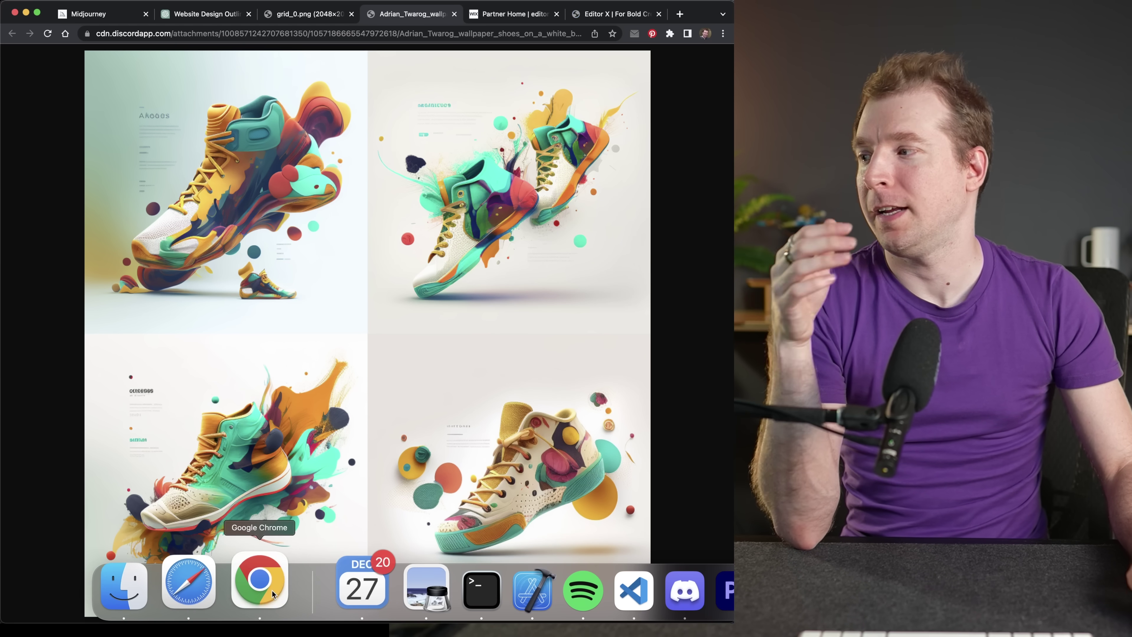
Look at the Editor X homepage and Partner Dashboard in Chrome, closing the homepage, and bring up the site editor
right_click(260, 586)
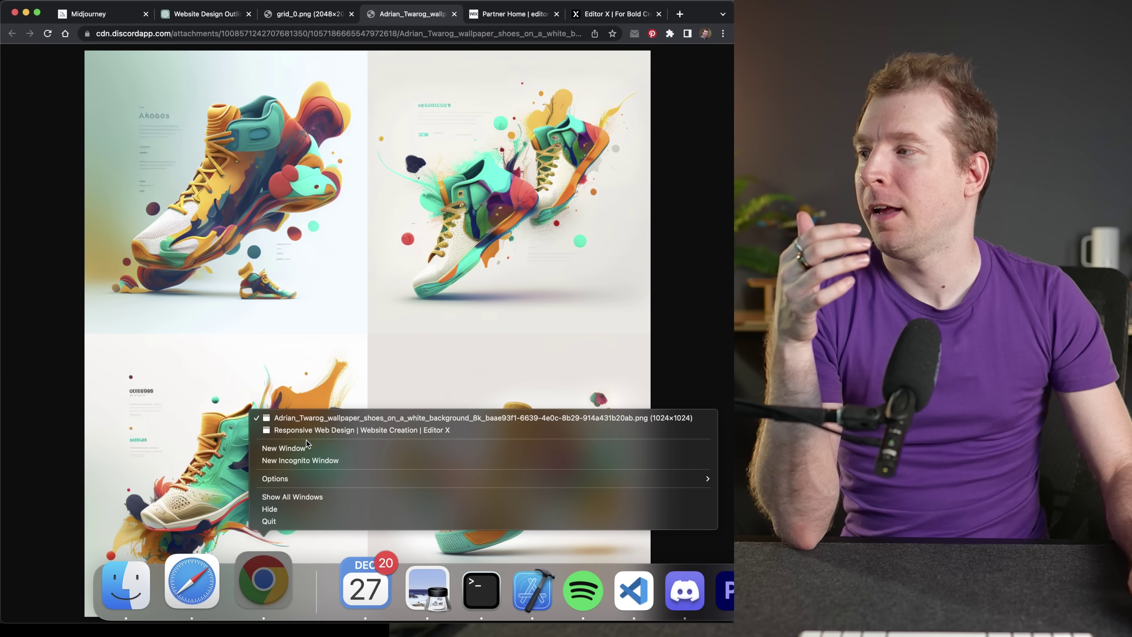
left_click(329, 434)
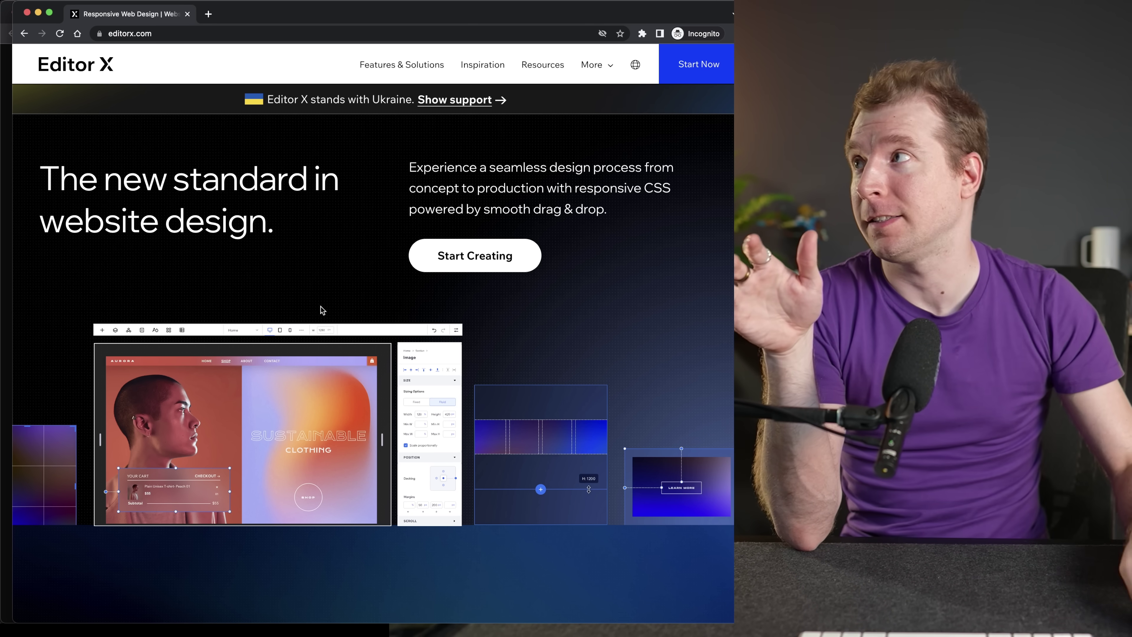
left_click(188, 15)
left_click(501, 17)
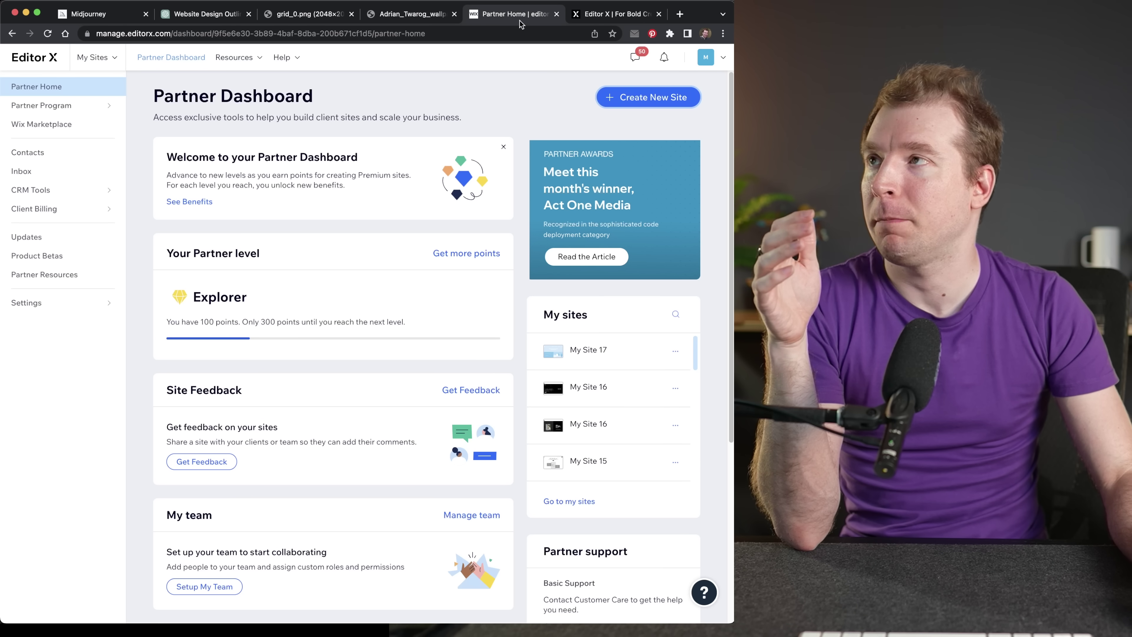
left_click(626, 17)
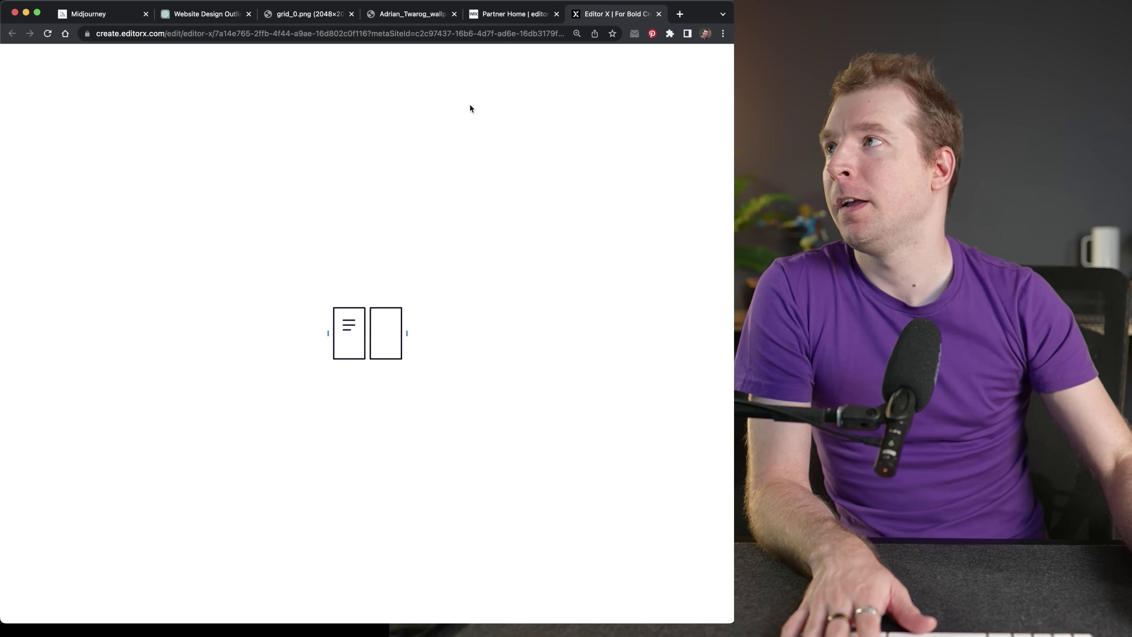
Copy the hero title "Step up your style with our comfortable and stylish shoes" from the ChatGPT answer
left_click(188, 15)
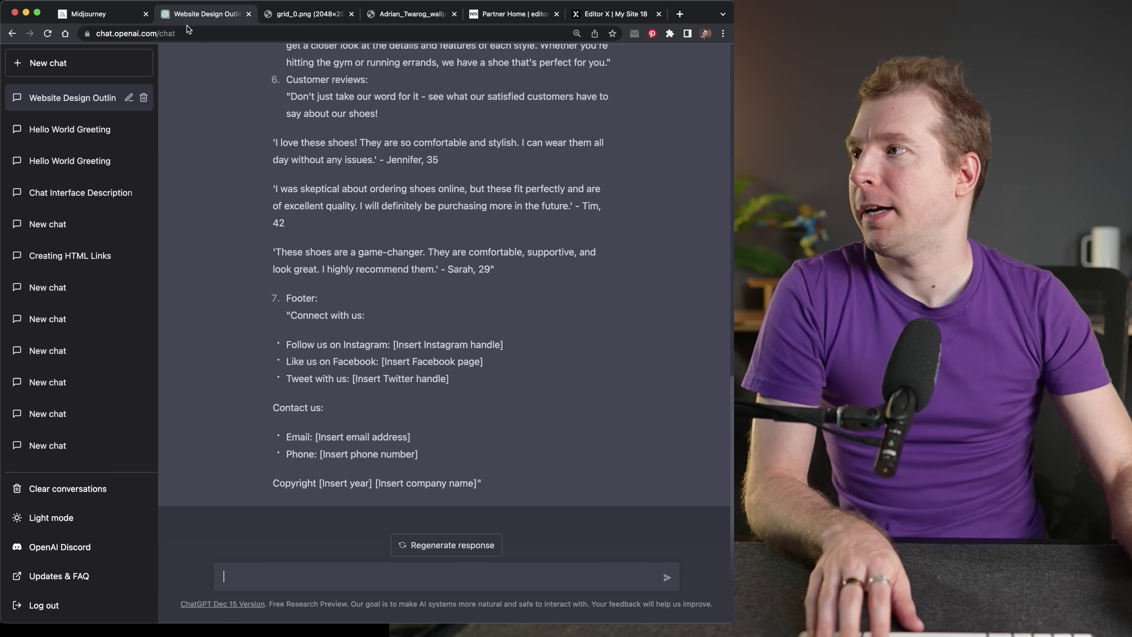
scroll(362, 311, "up", 10)
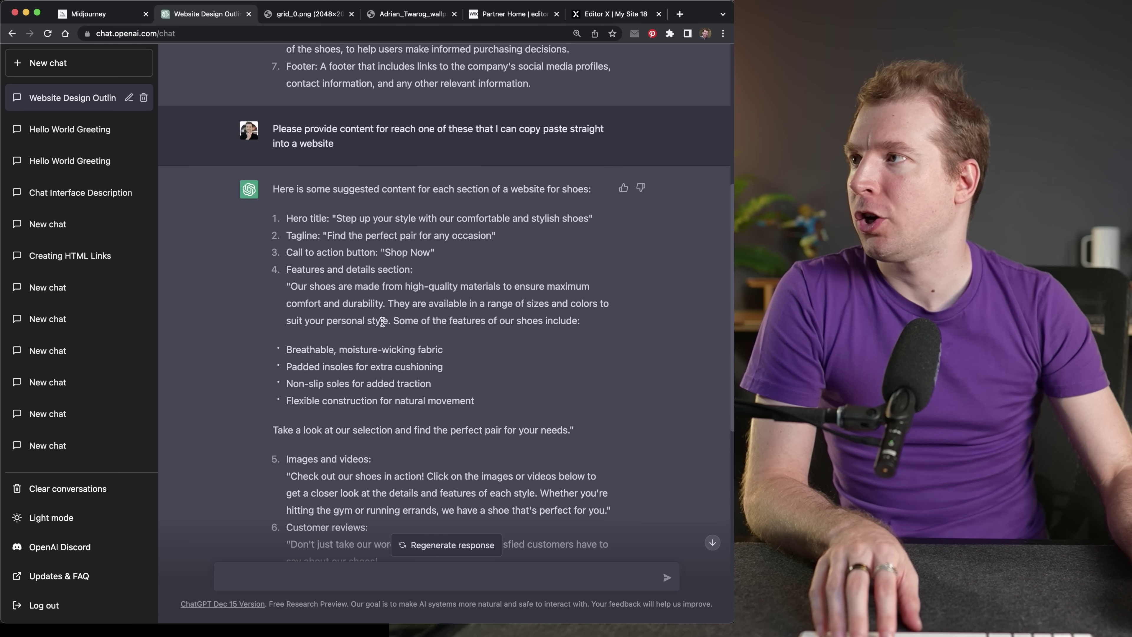
left_click_drag(337, 218, 579, 222)
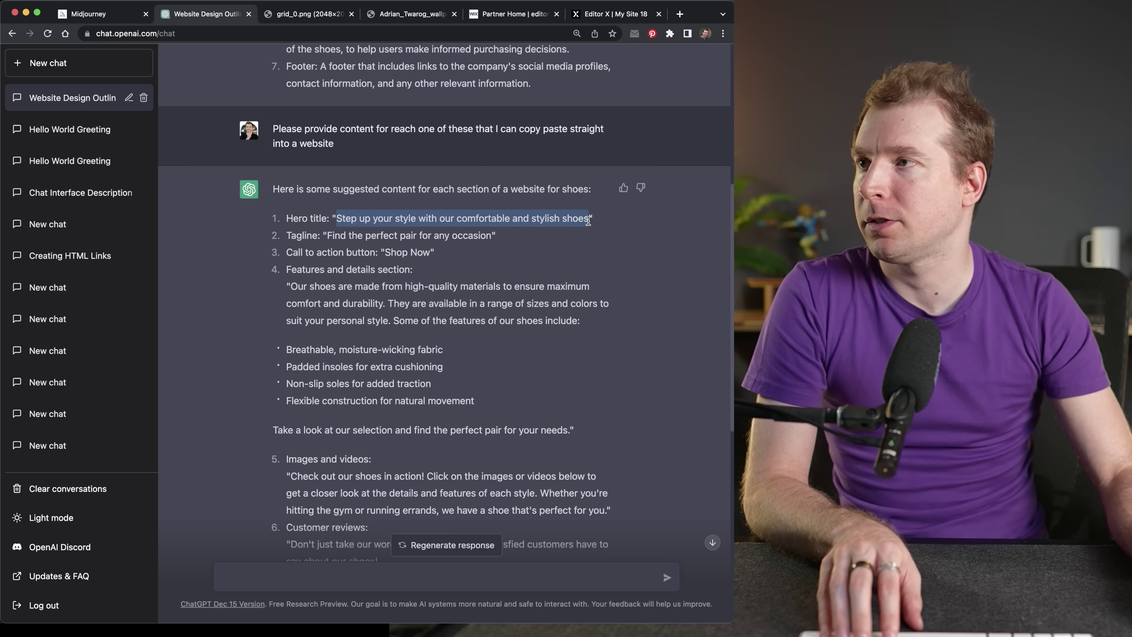
Add a title reading "Step up your style with our comfortable and stylish shoes" to the Editor X page and move it farther left
left_click(595, 15)
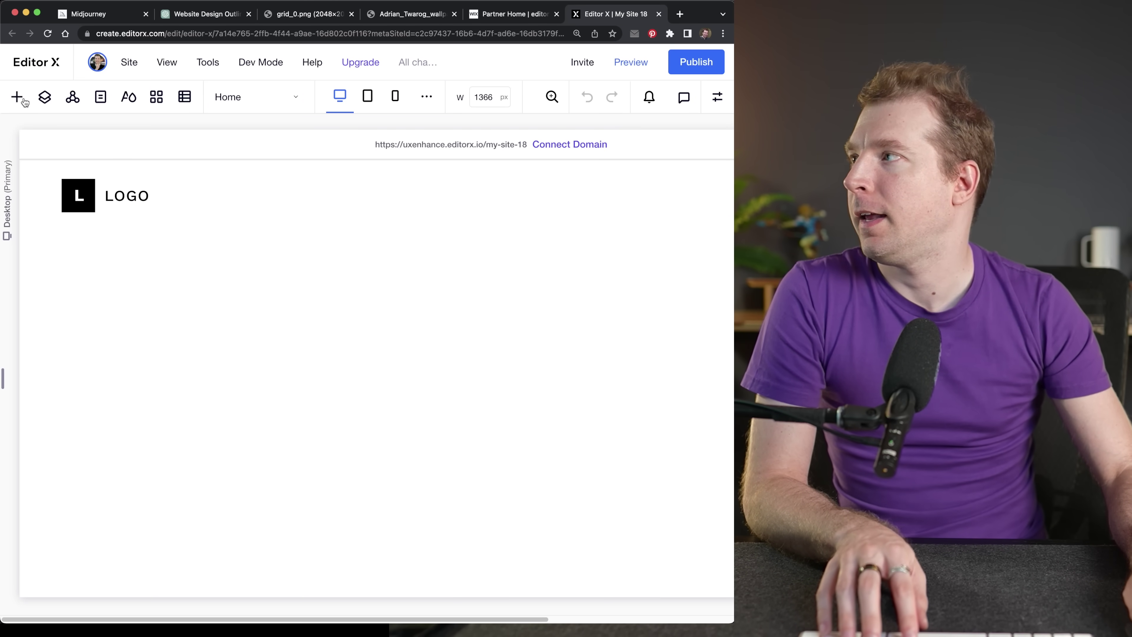
left_click(17, 98)
left_click(184, 204)
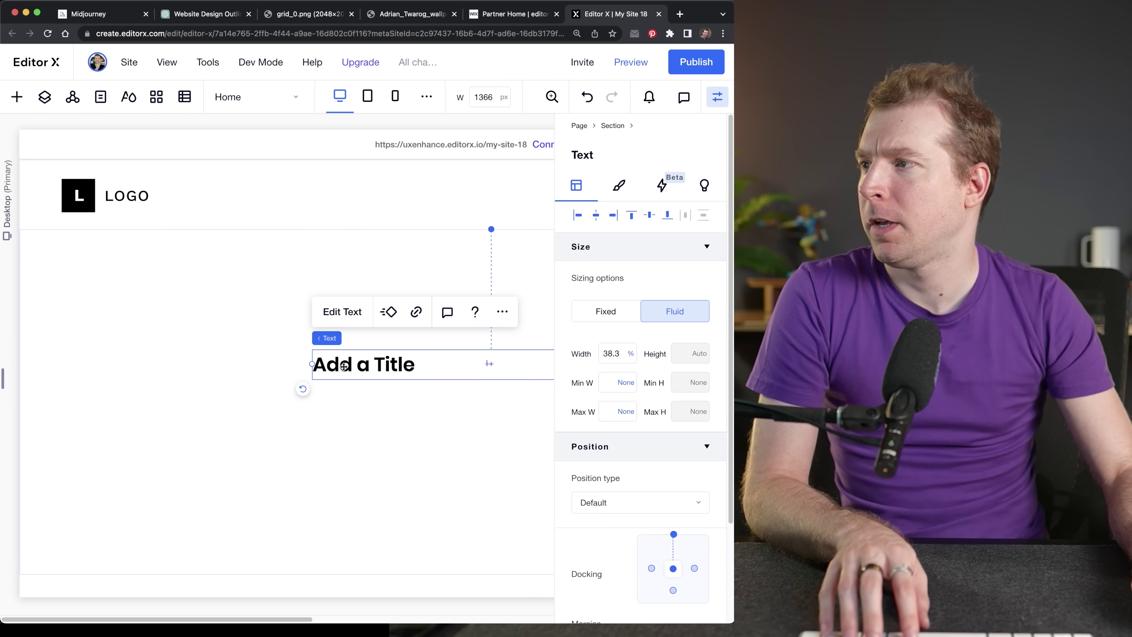
double_click(392, 362)
key("cmd+v")
left_click(333, 412)
left_click(339, 397)
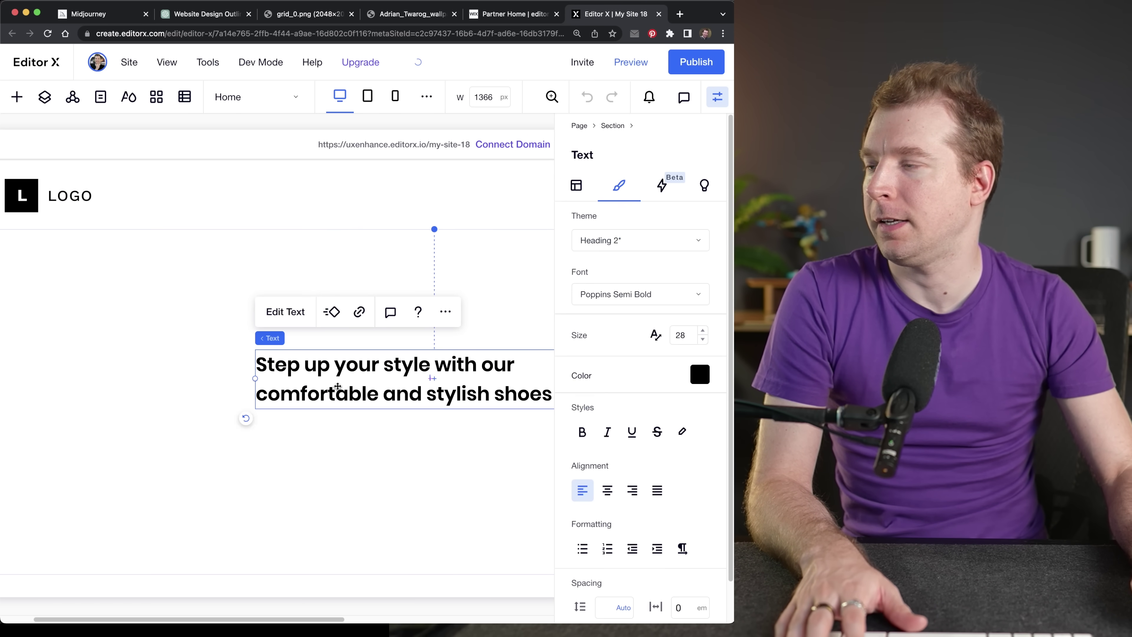
left_click_drag(339, 397, 212, 405)
Copy ChatGPT's tagline "Find the perfect pair for any occasion" into a new paragraph placed below the hero title
key("cmd+2")
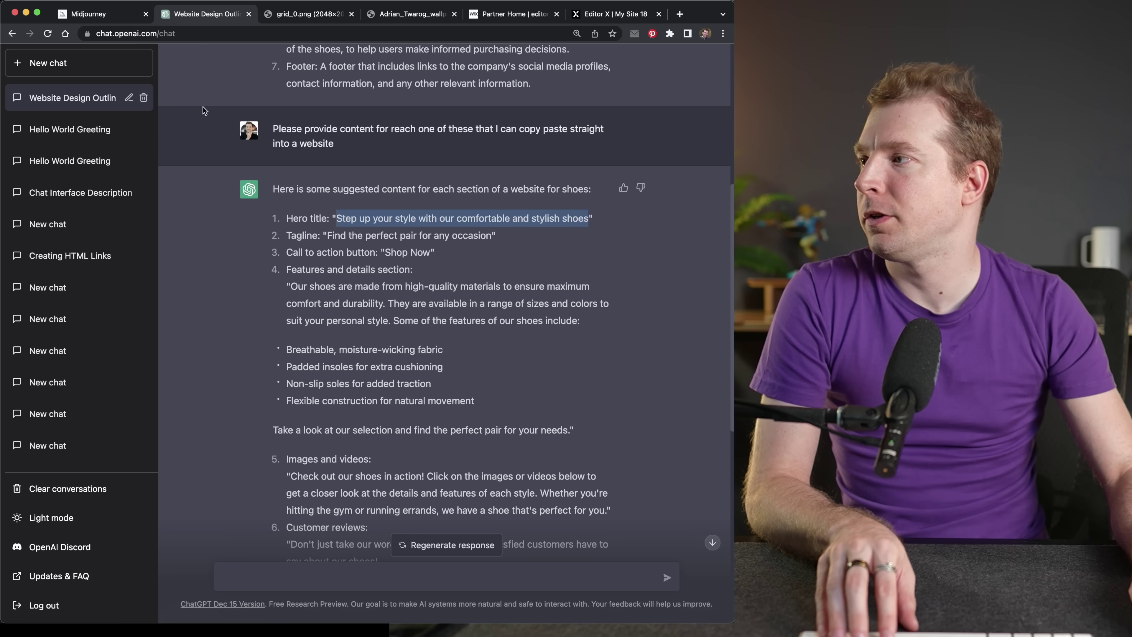
left_click_drag(329, 234, 470, 237)
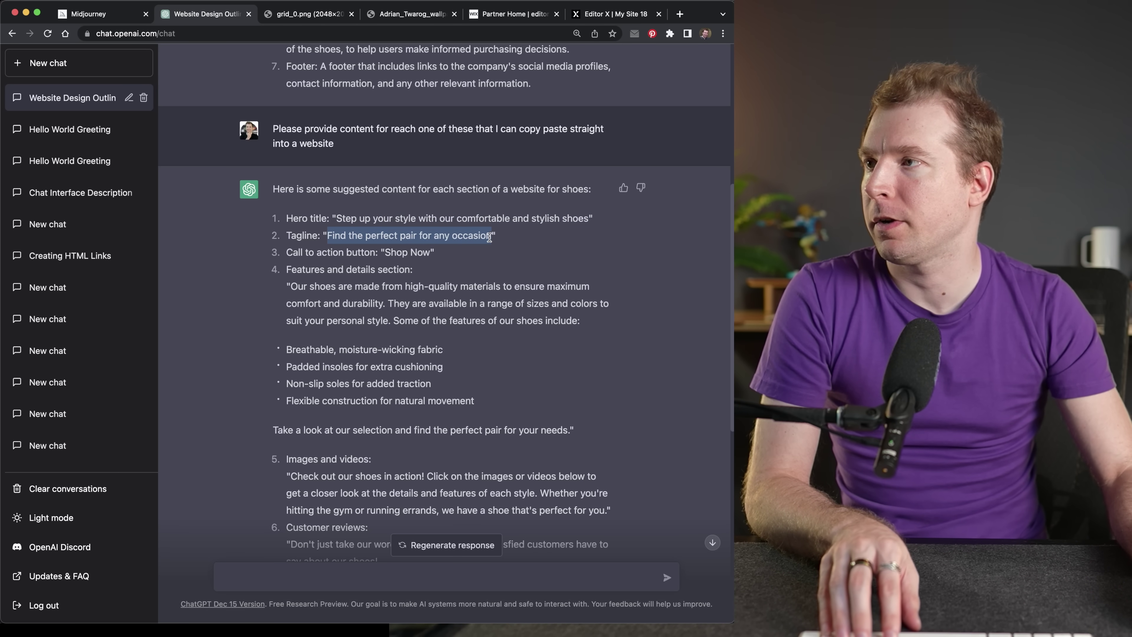
left_click(613, 15)
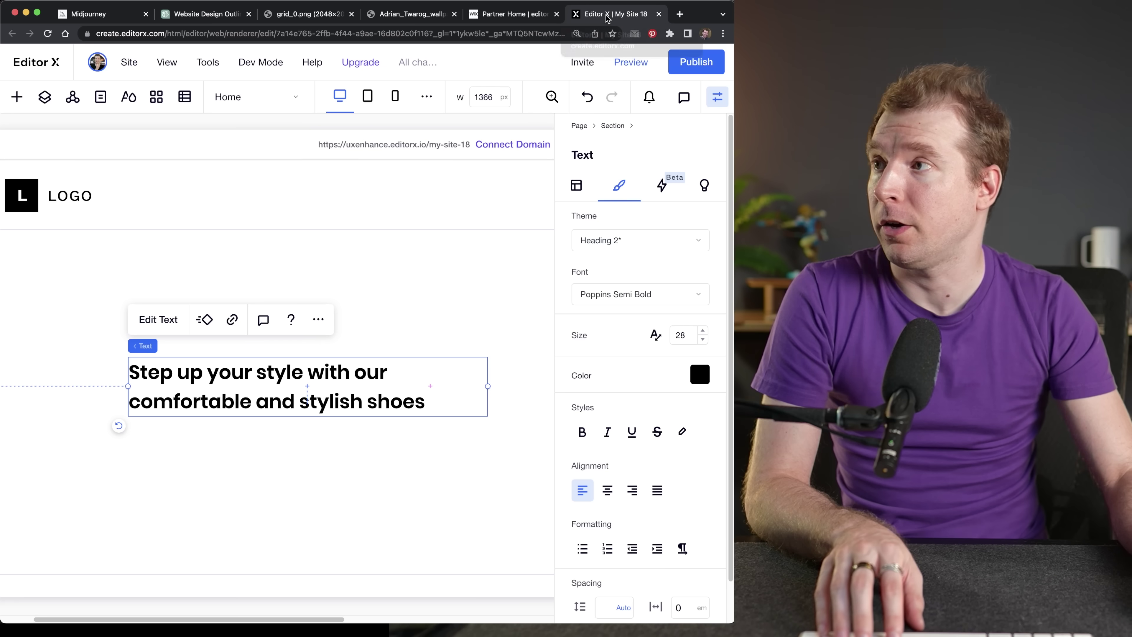
left_click(16, 98)
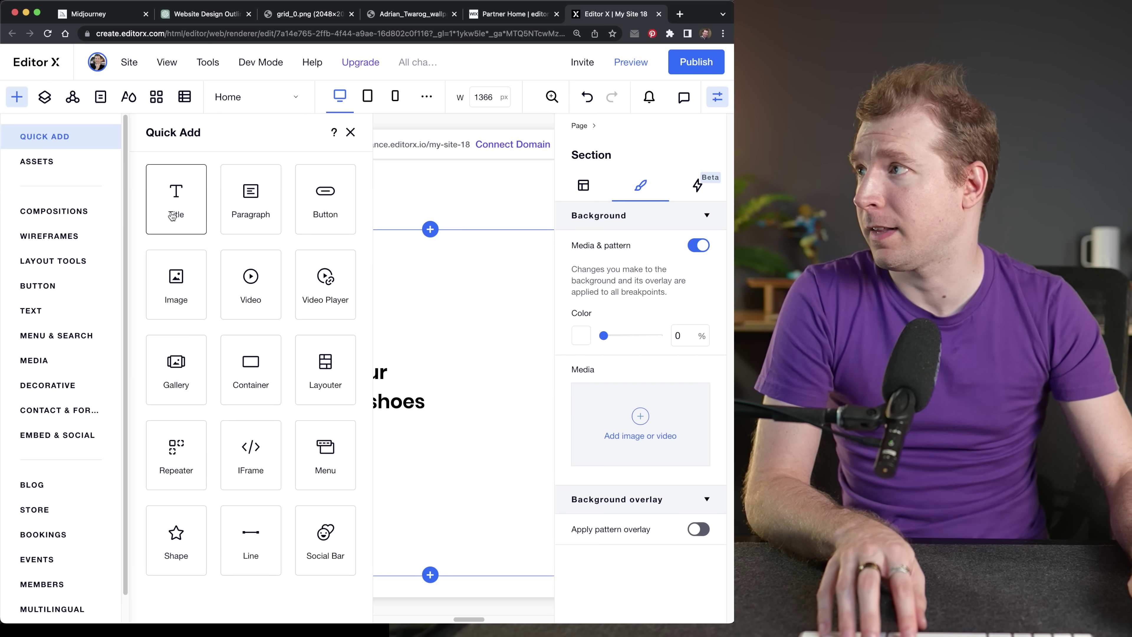
left_click_drag(261, 199, 415, 454)
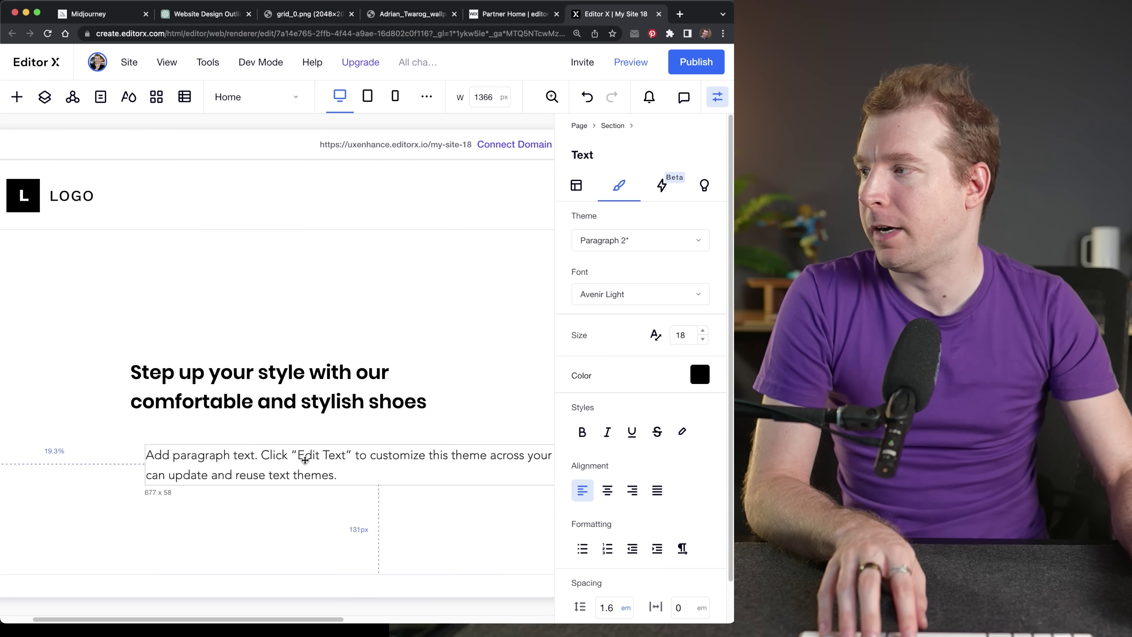
double_click(277, 447)
key("super+v")
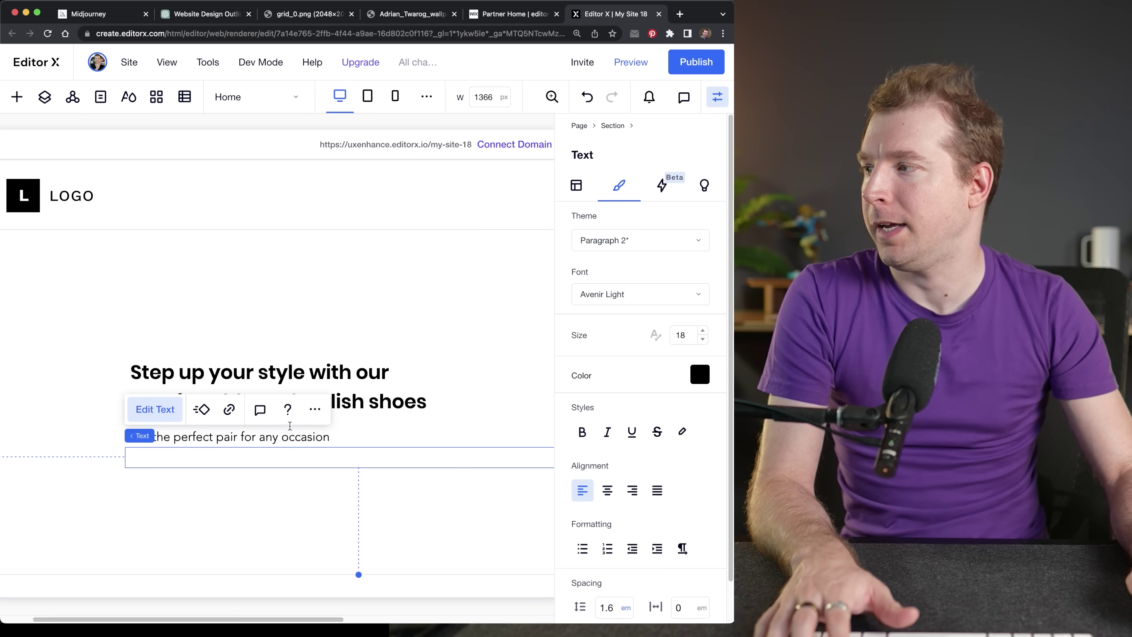
Copy the call-to-action text "Shop Now" from ChatGPT and place a new button below the tagline in Editor X
left_click(98, 10)
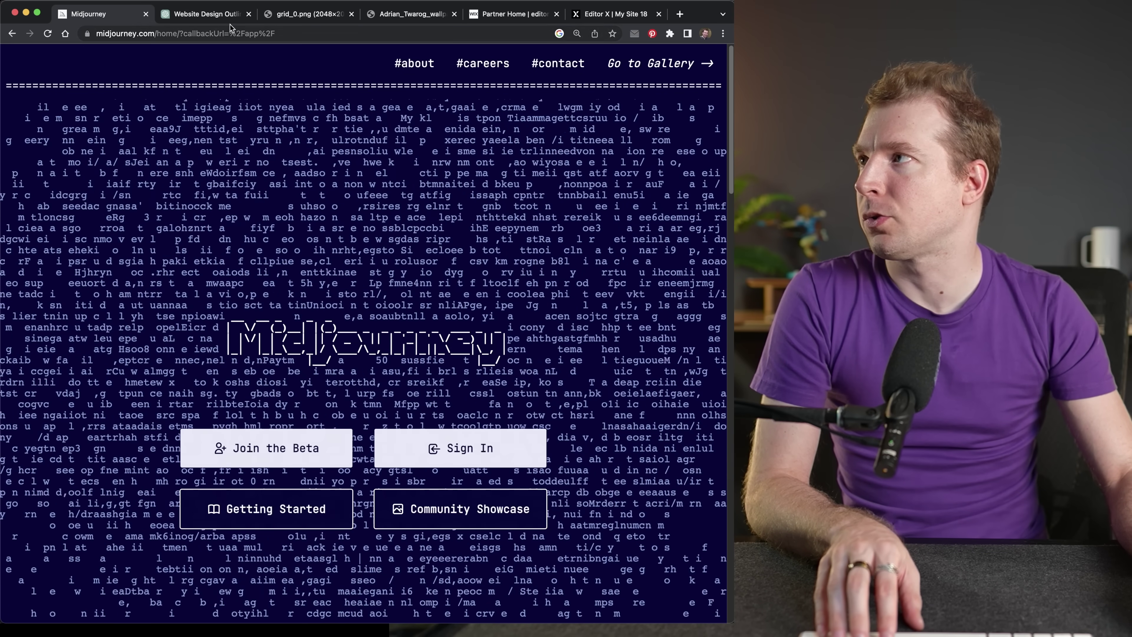
left_click(205, 14)
left_click_drag(385, 252, 417, 253)
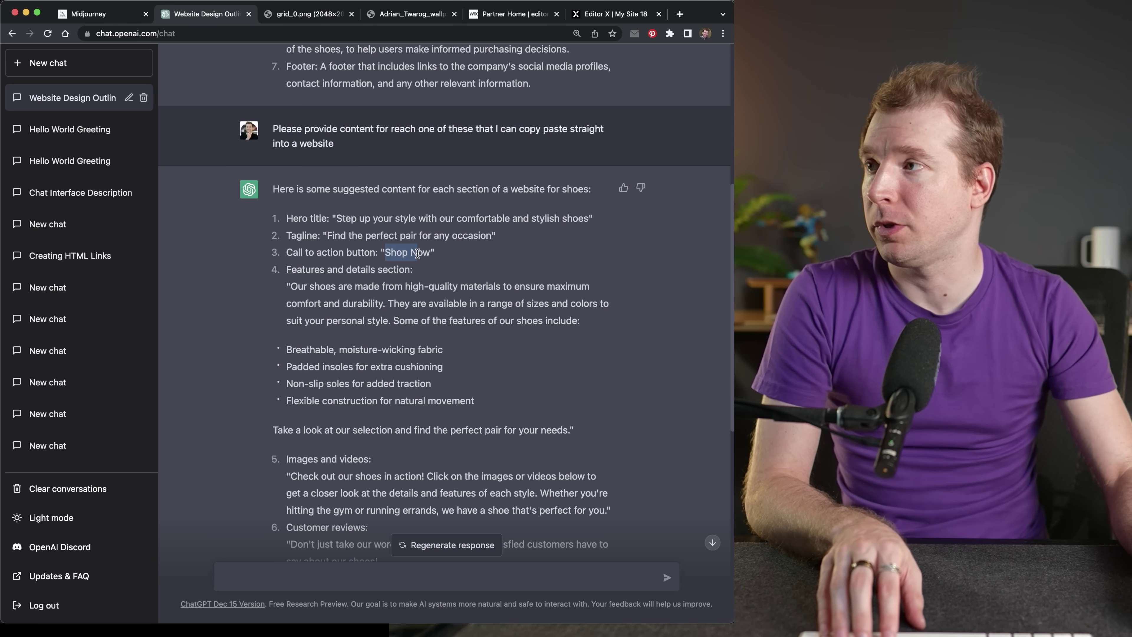
left_click(610, 14)
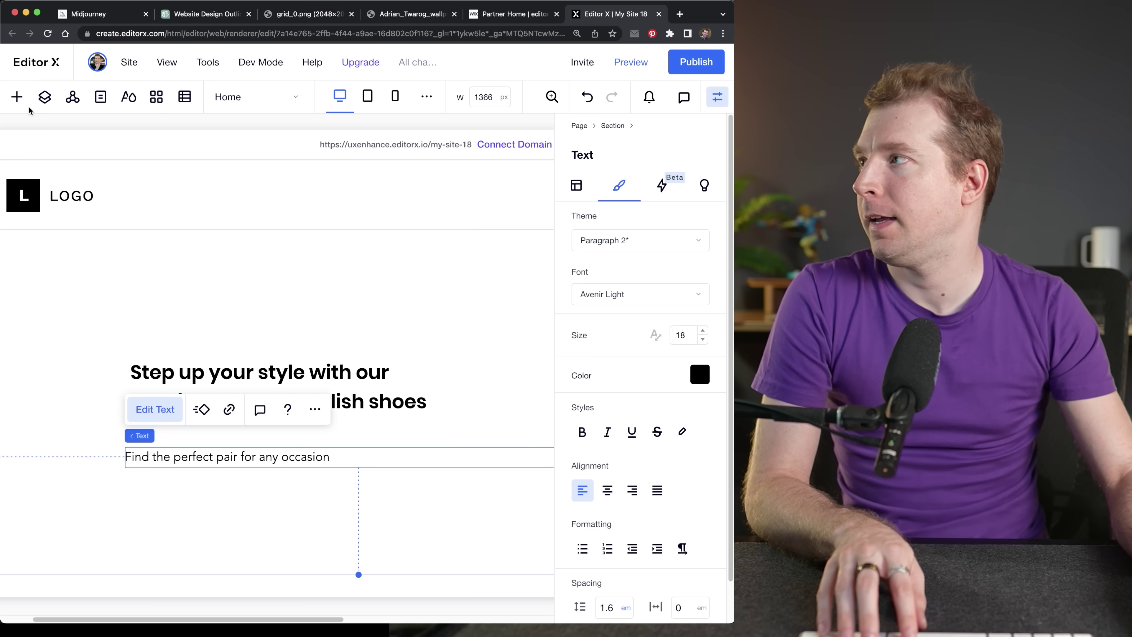
left_click(17, 97)
left_click(350, 132)
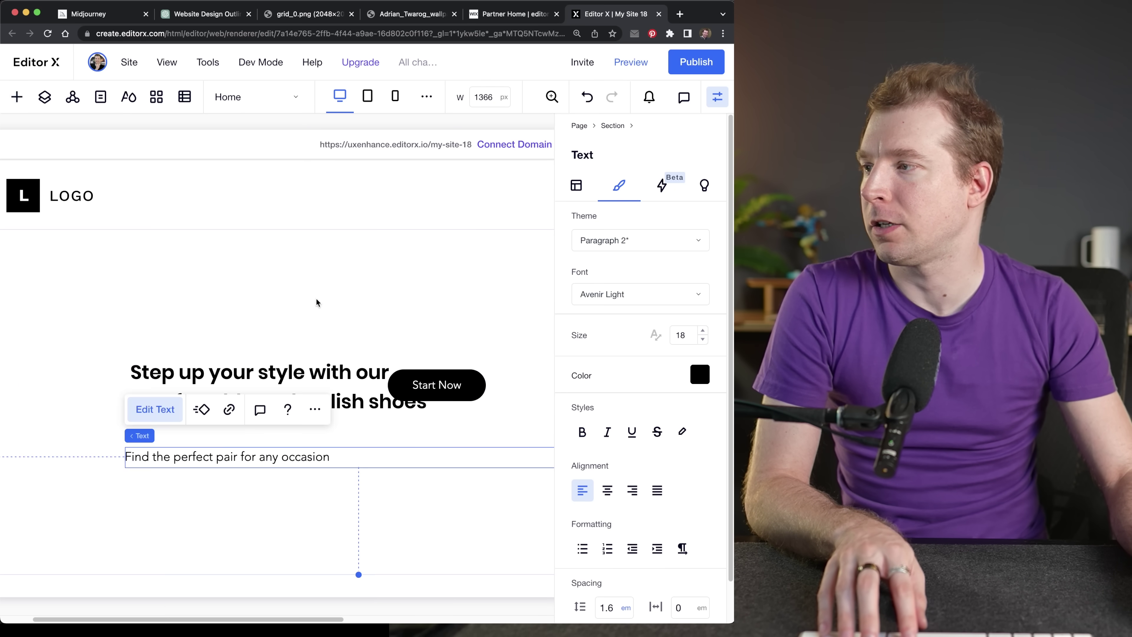
left_click(434, 384)
left_click_drag(434, 384, 178, 502)
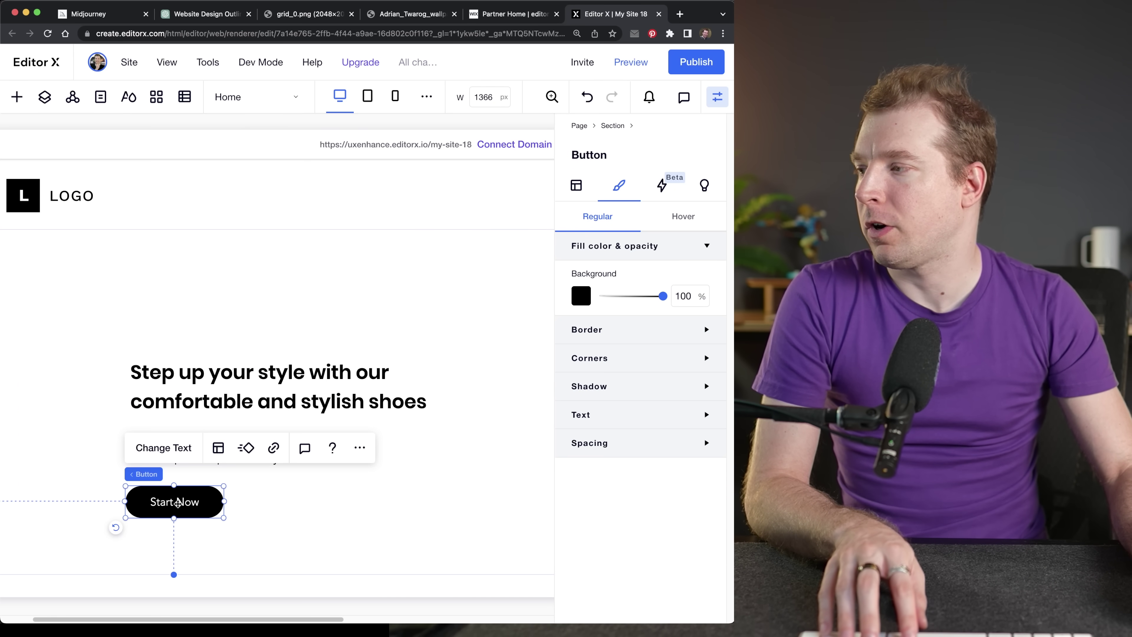
Set the new button's label to "Shop Now" and close its settings
left_click(182, 448)
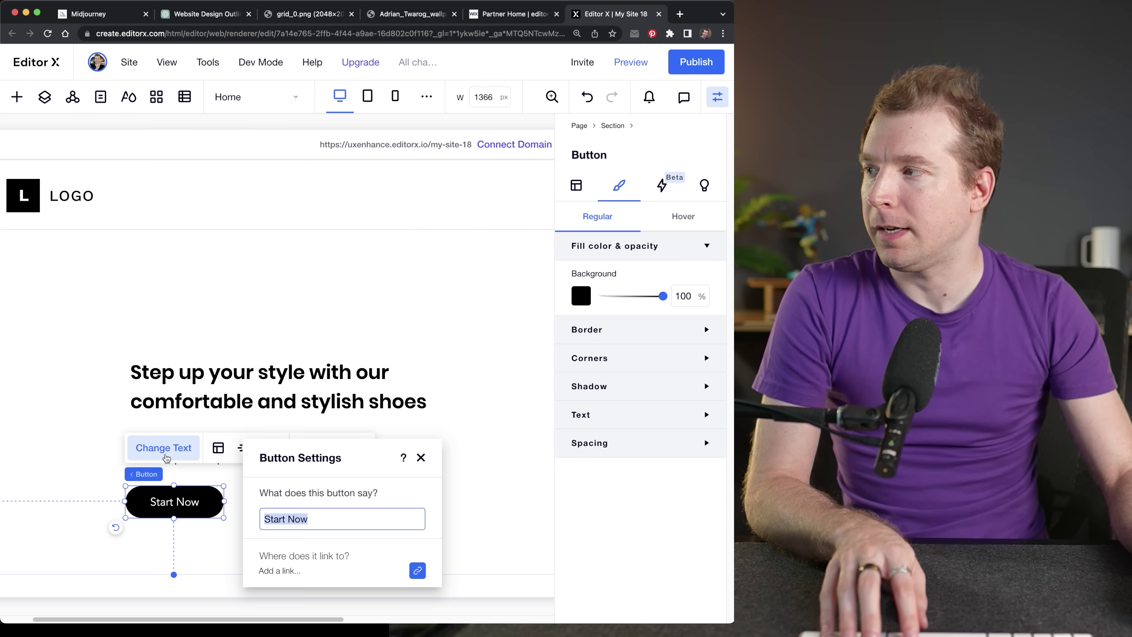
type("Shop Now")
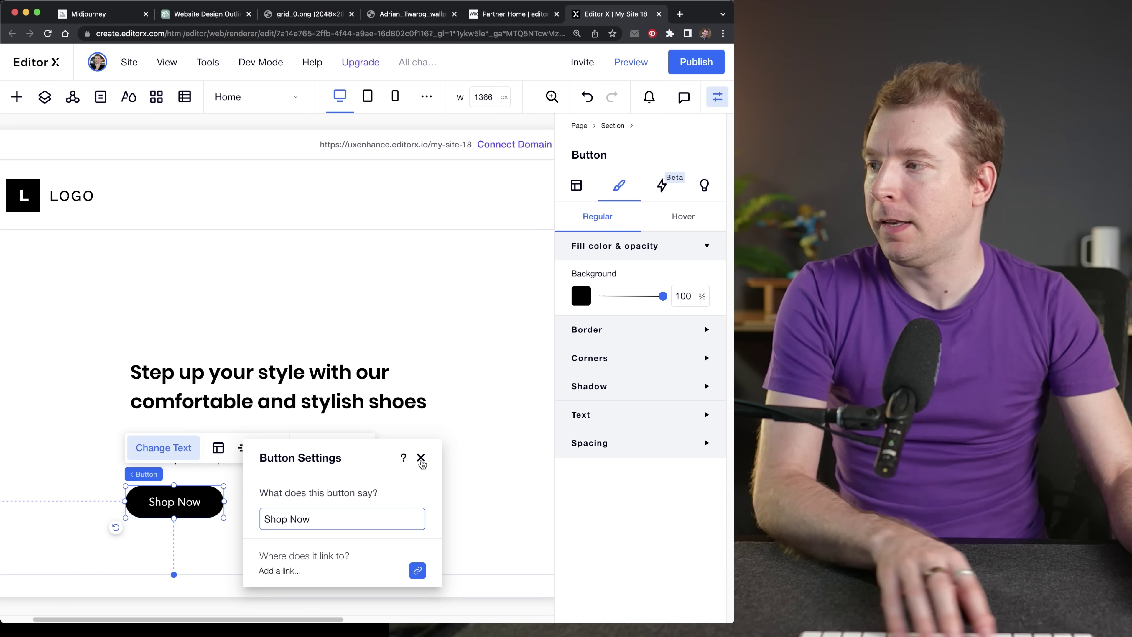
left_click(421, 457)
left_click(351, 262)
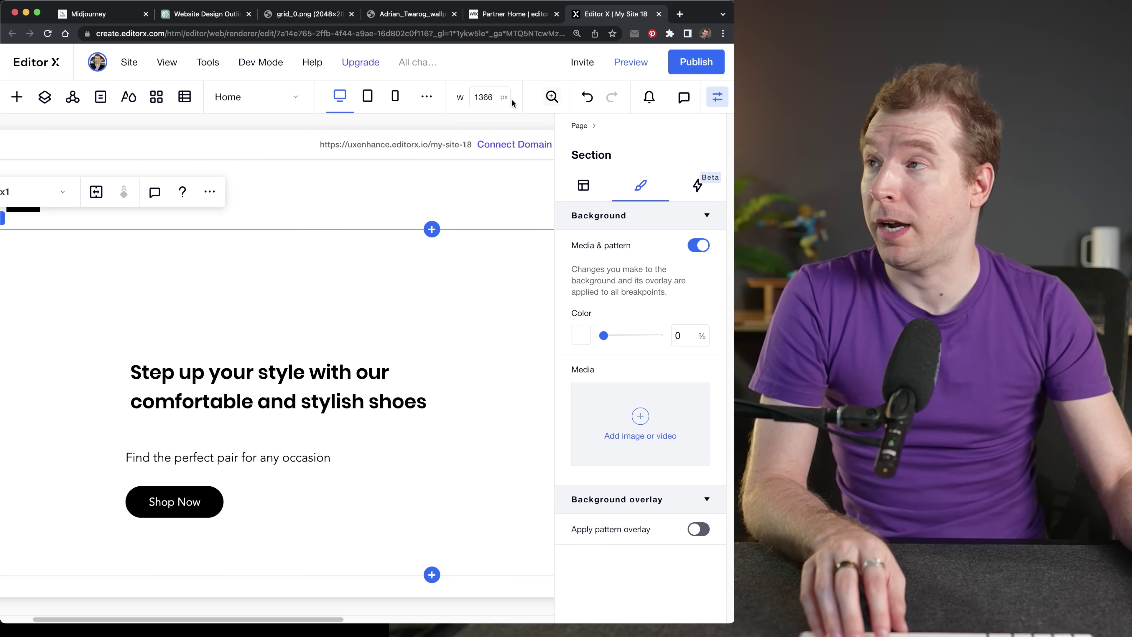
Hide the section's inspector and place a new image element in the hero section
left_click(551, 98)
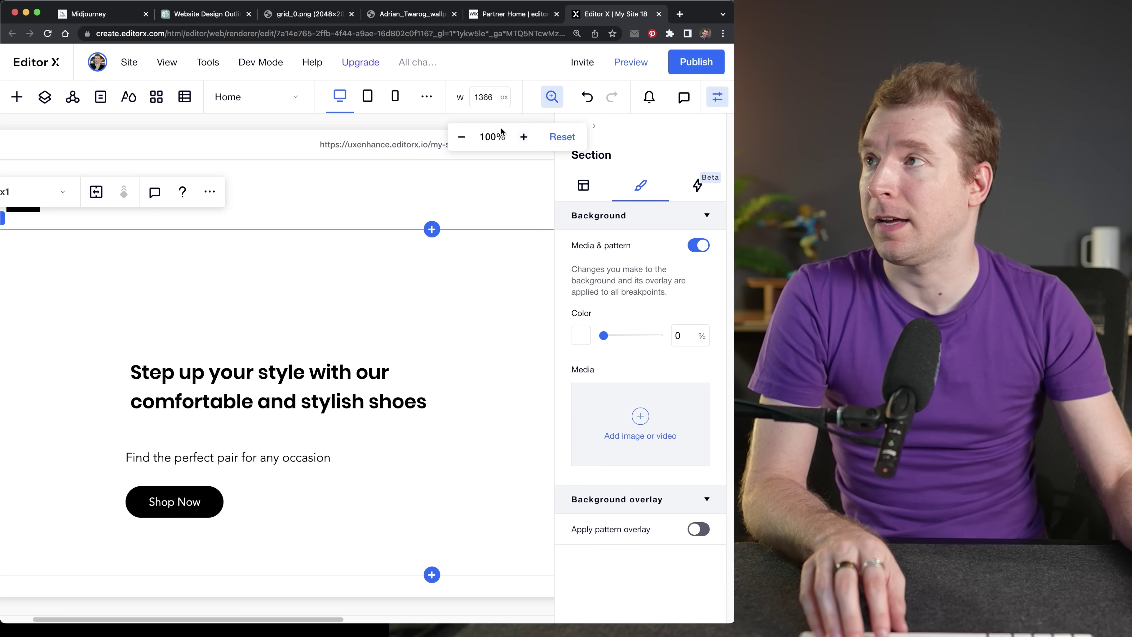
left_click(710, 103)
left_click(15, 103)
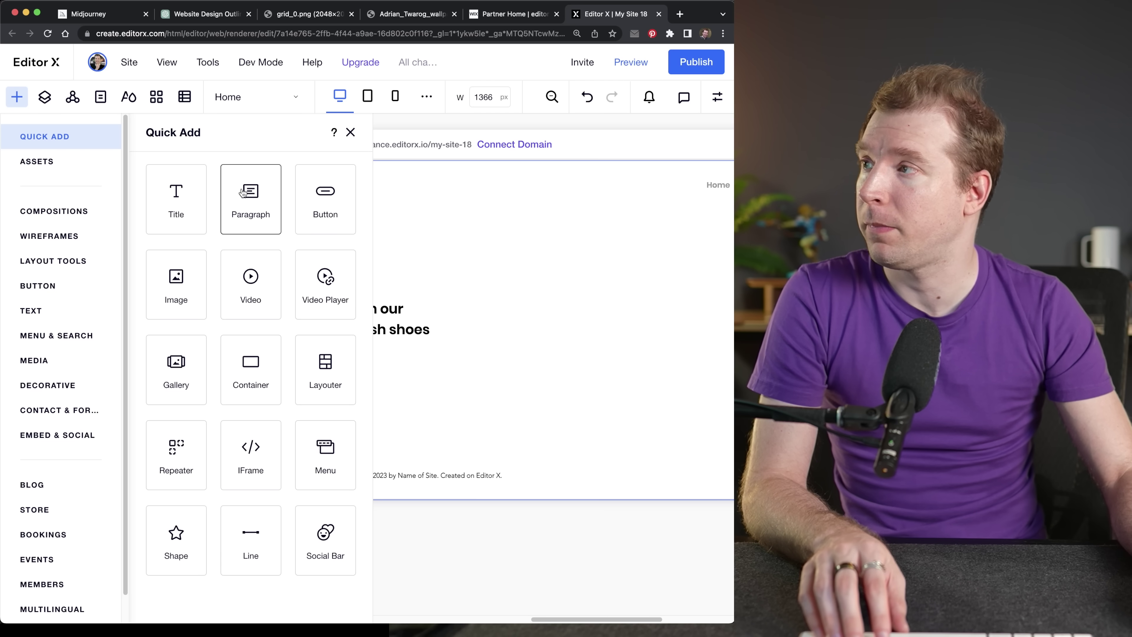
left_click_drag(176, 278, 516, 296)
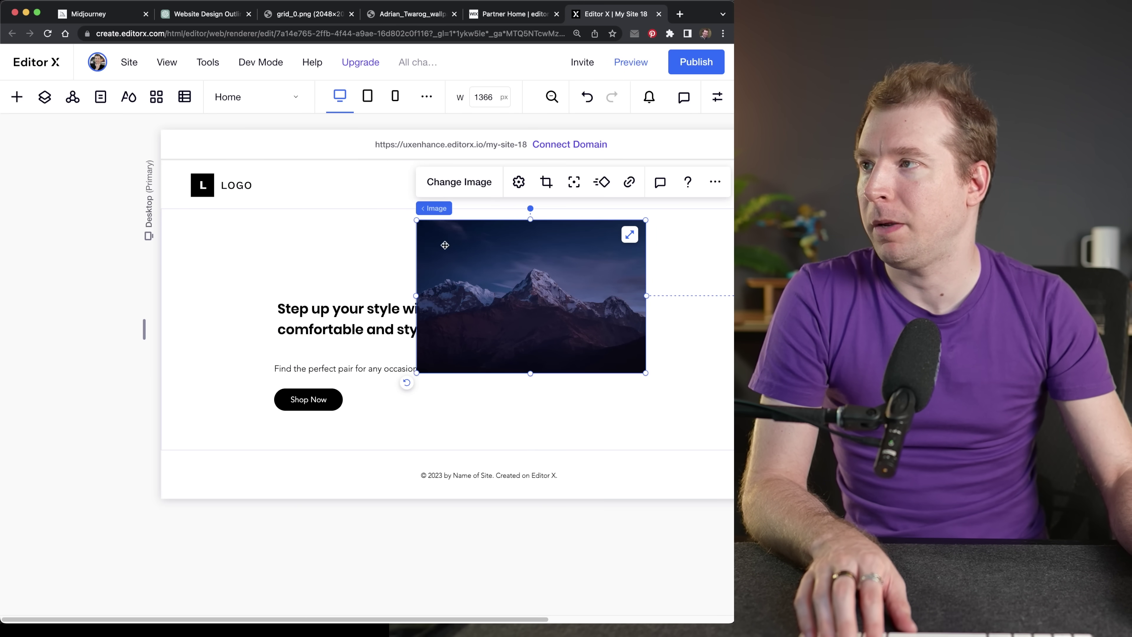
Replace the placeholder picture with the teal shoe JPG uploaded from the Desktop, and stretch the image to fill the hero section
left_click(469, 181)
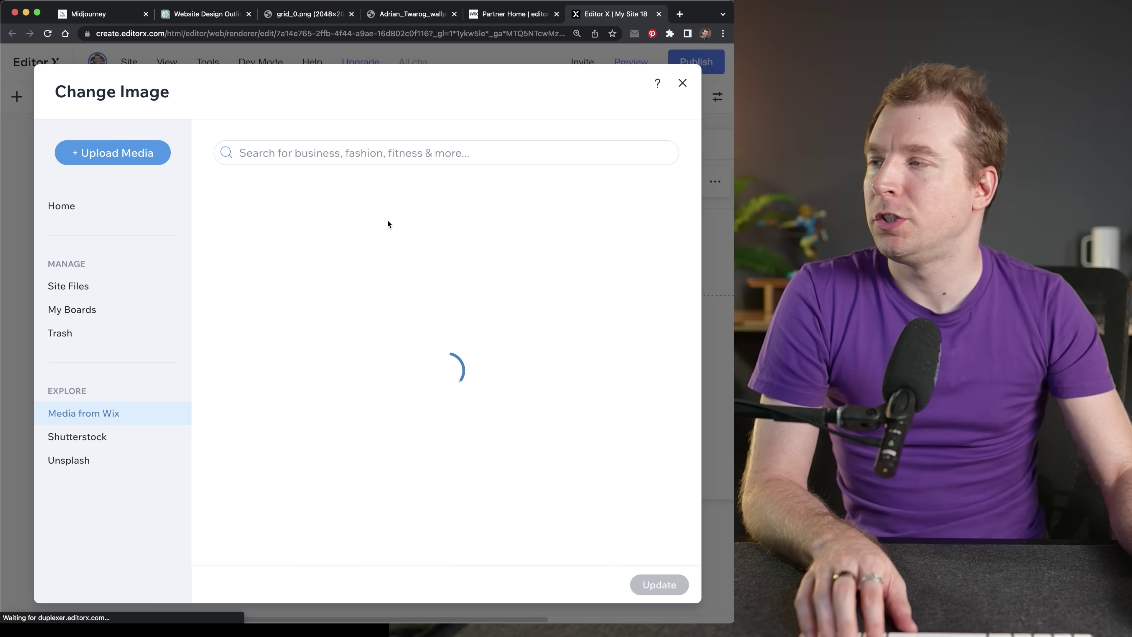
left_click(129, 158)
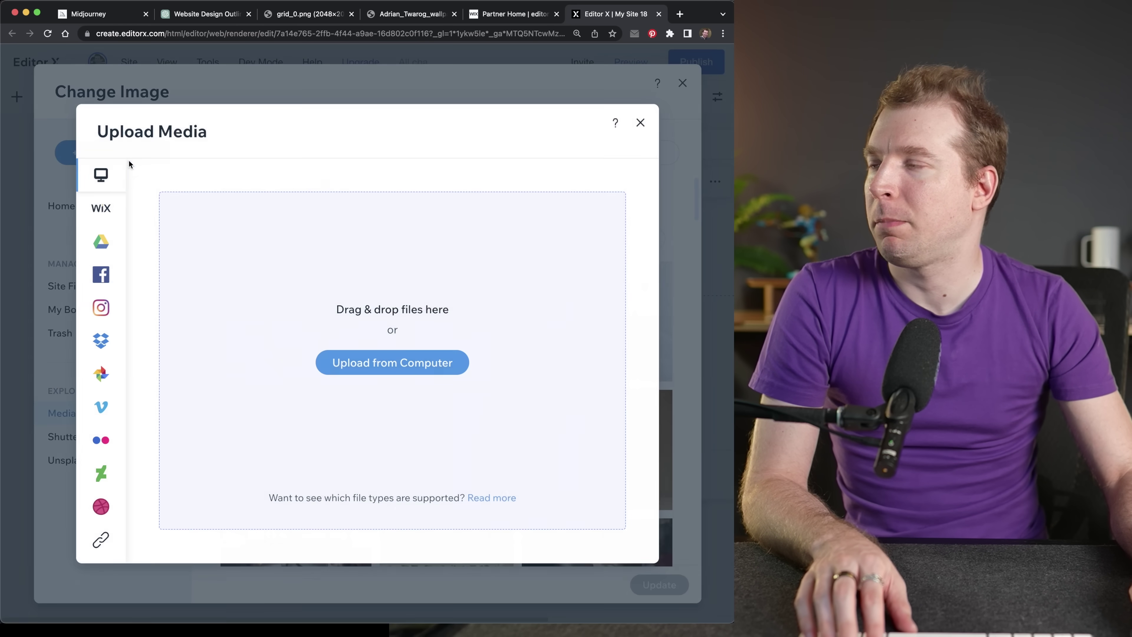
left_click(370, 362)
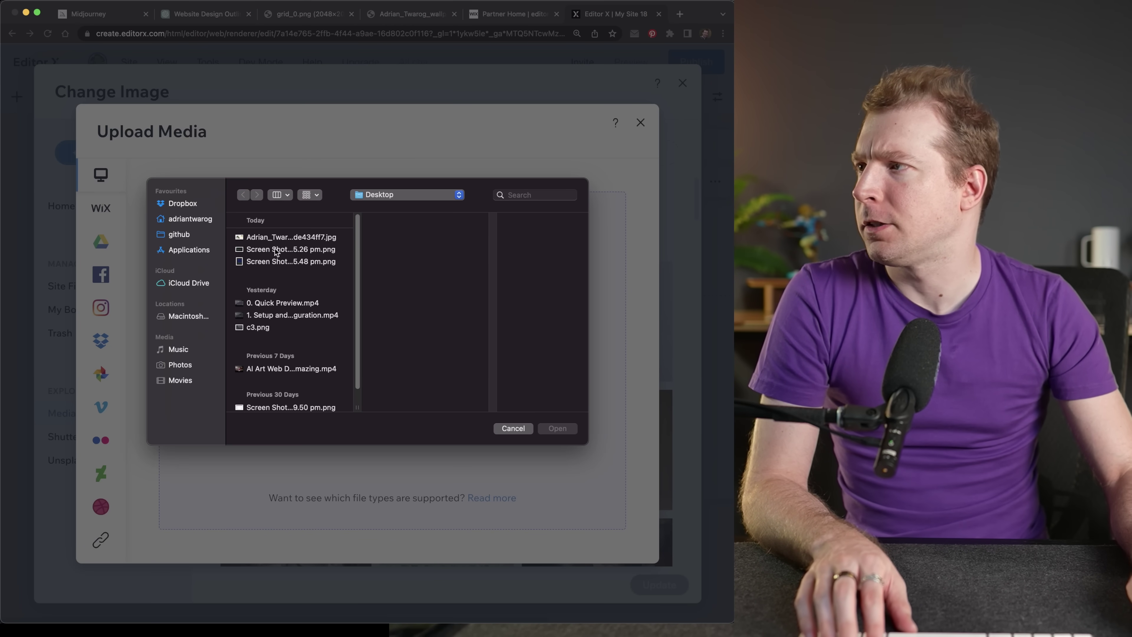
left_click(263, 238)
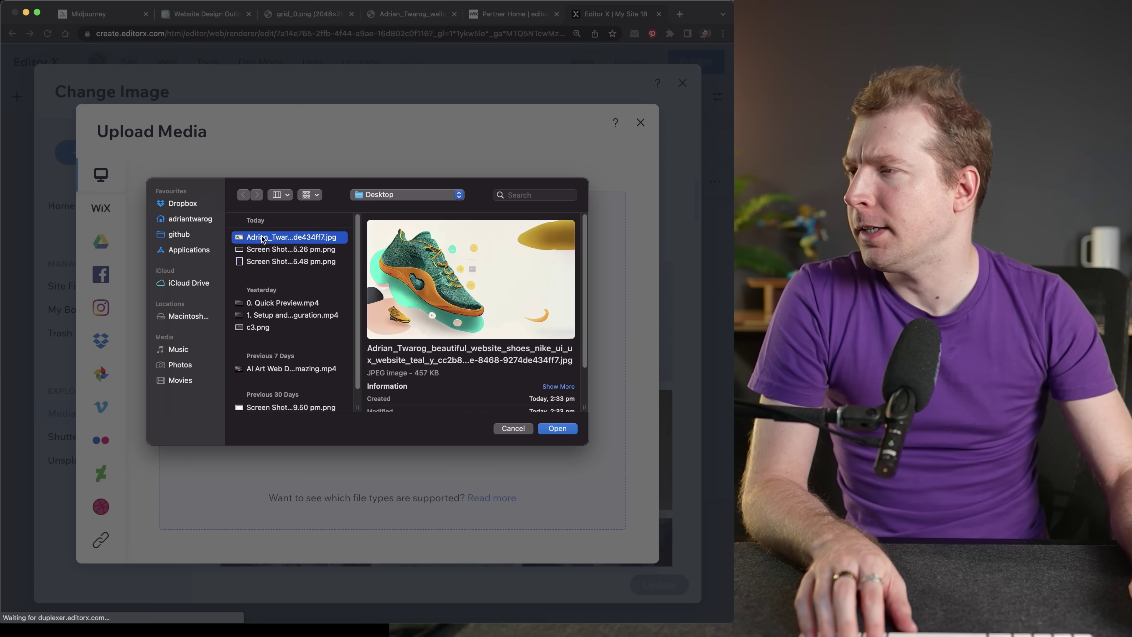
left_click(568, 429)
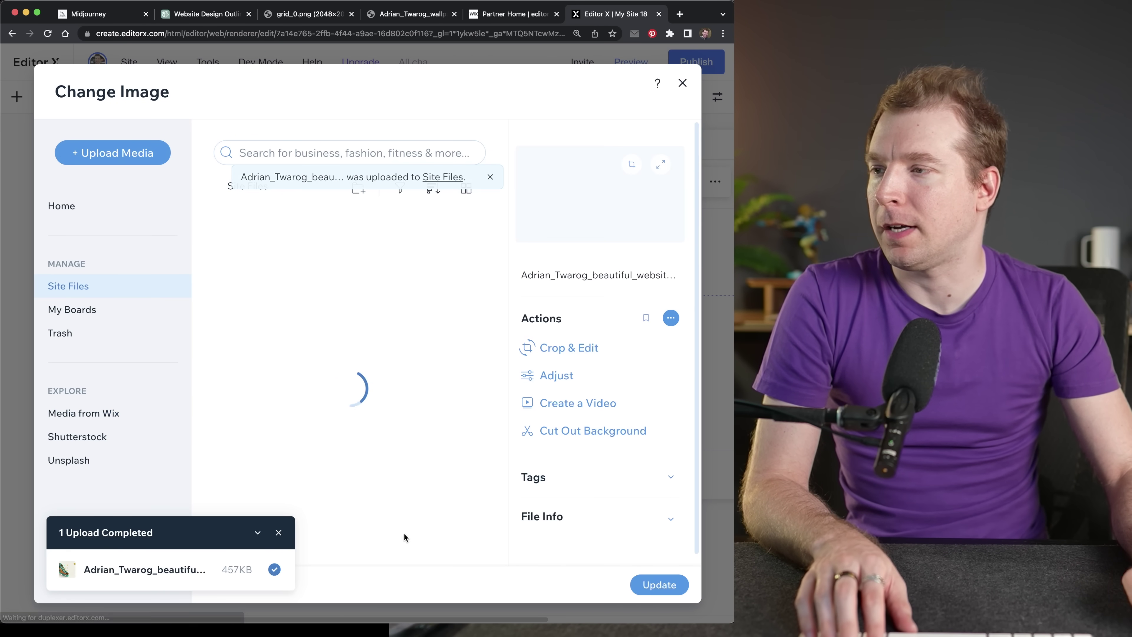
left_click(655, 584)
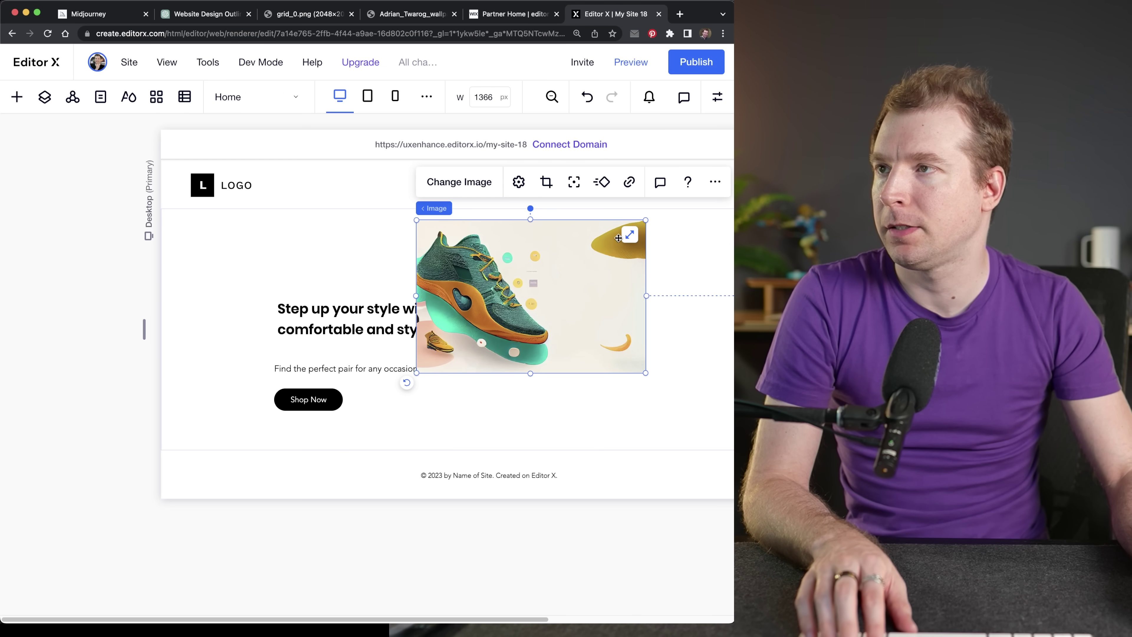
left_click(630, 238)
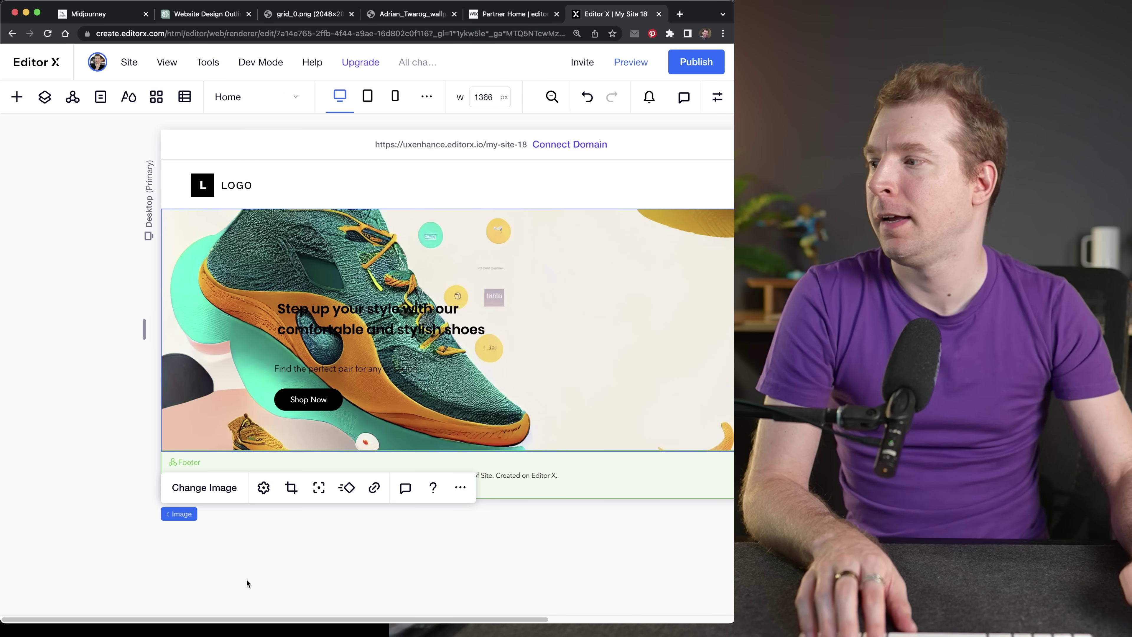
Move the hero title, tagline and Shop Now button onto the plain background beside the shoe, closely spaced one below another
scroll(313, 419, "right", 5)
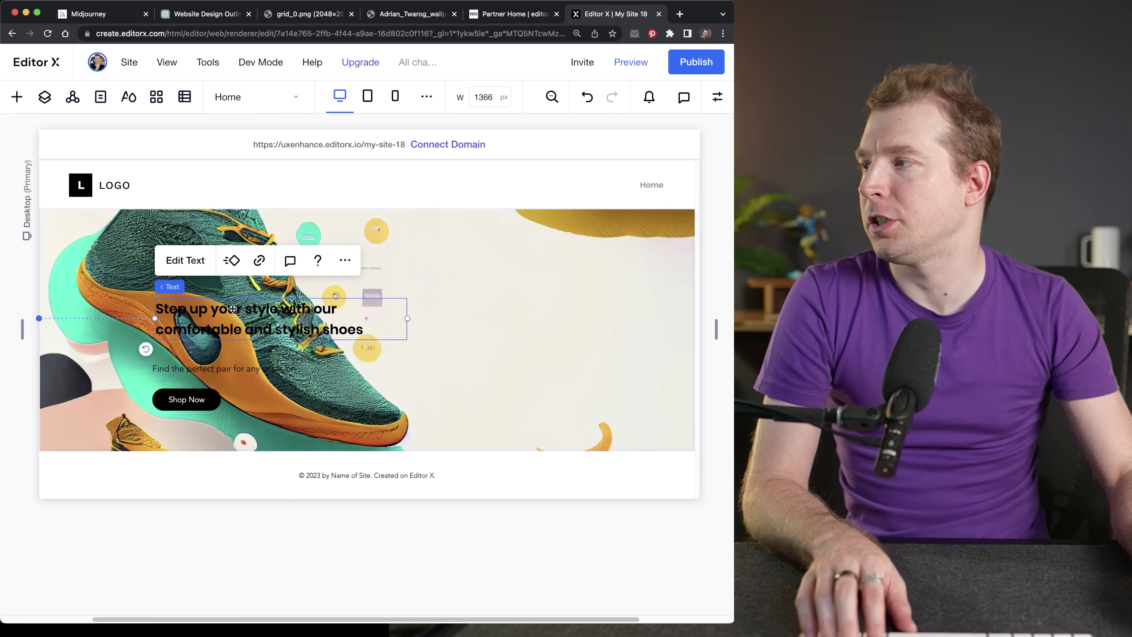
left_click_drag(267, 332, 526, 304)
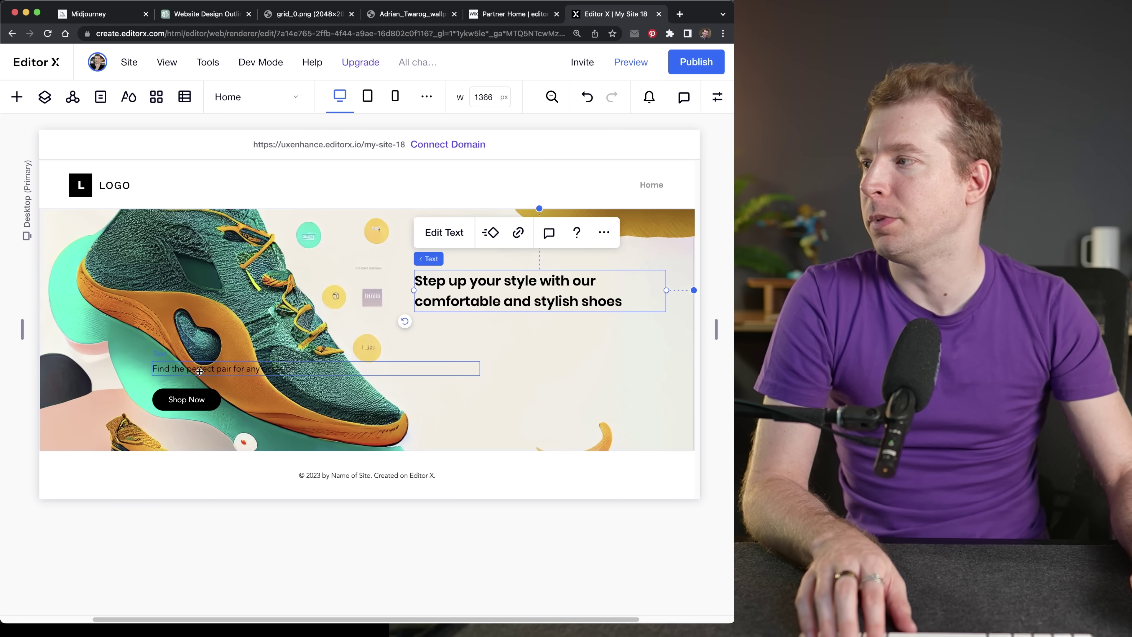
left_click_drag(196, 370, 462, 320)
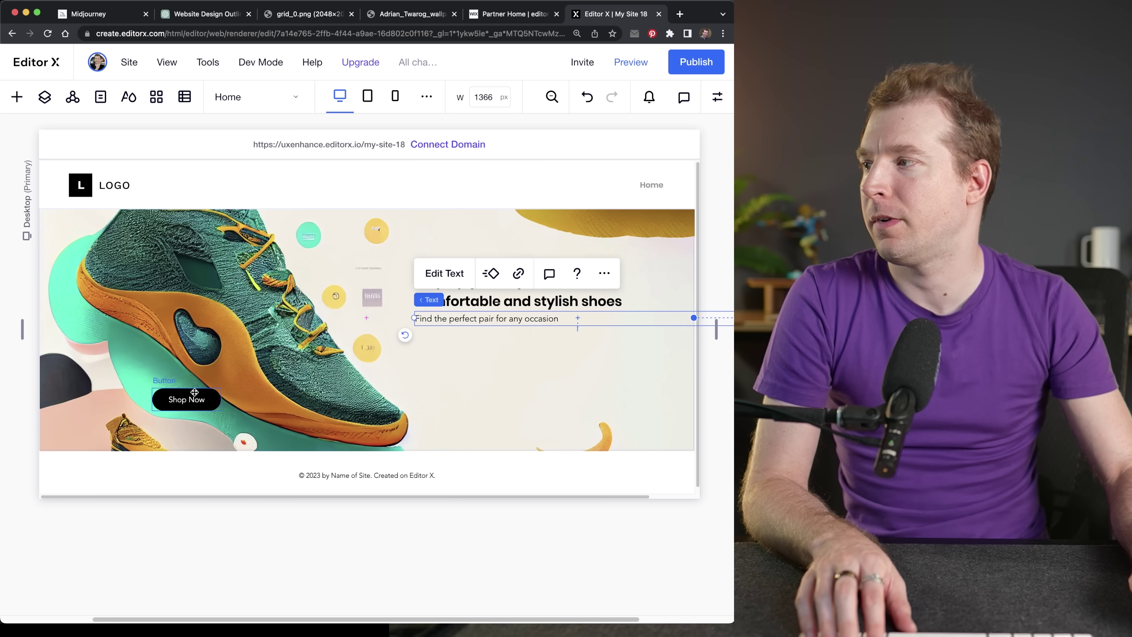
left_click_drag(187, 399, 449, 341)
Select the hero section instead of its image and extend its lower edge to make the section taller
left_click(477, 403)
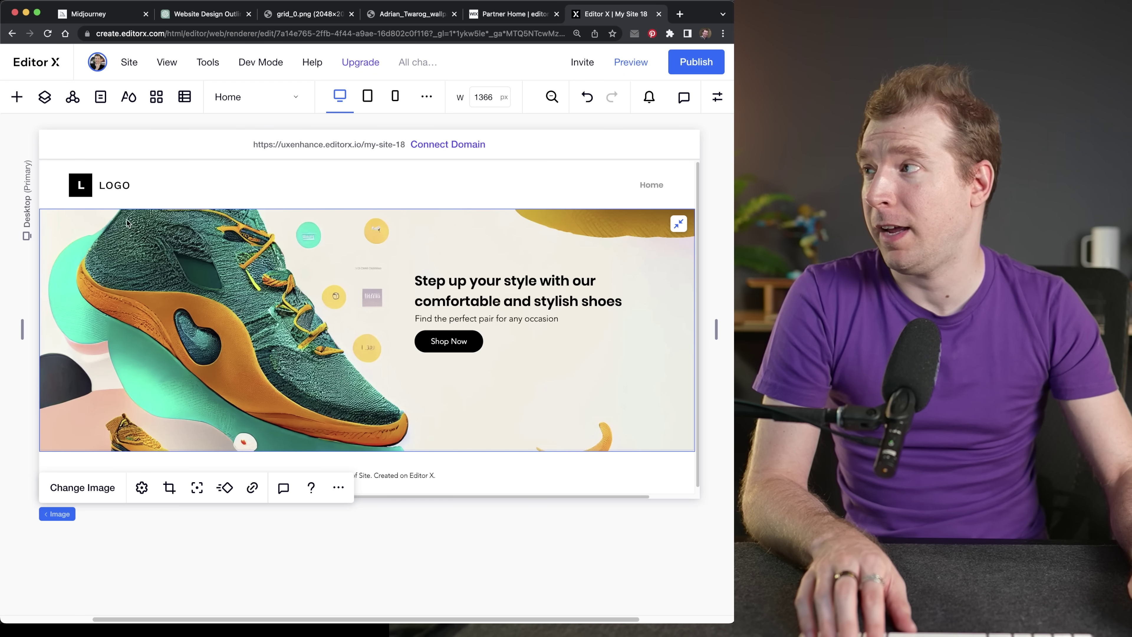
left_click(44, 97)
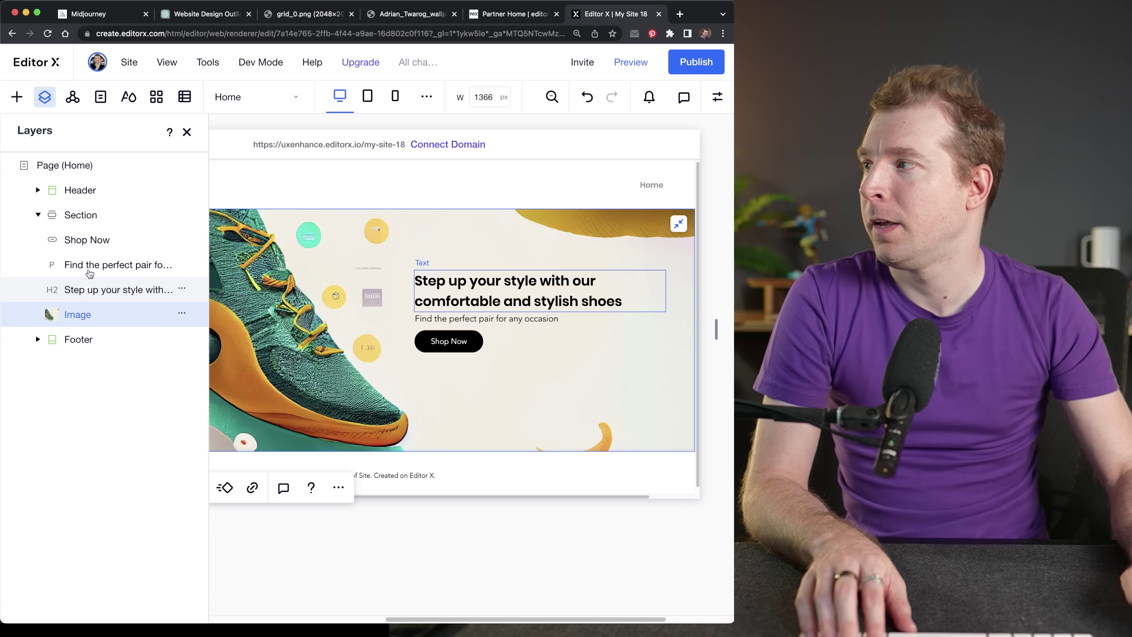
left_click(83, 219)
left_click(44, 97)
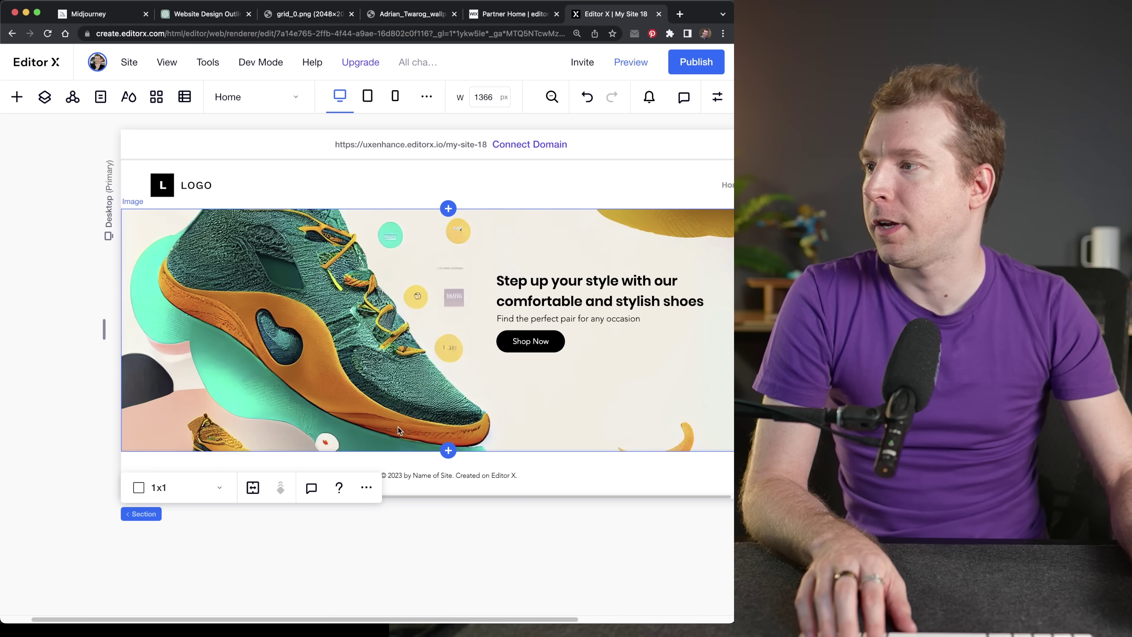
left_click_drag(426, 461, 435, 527)
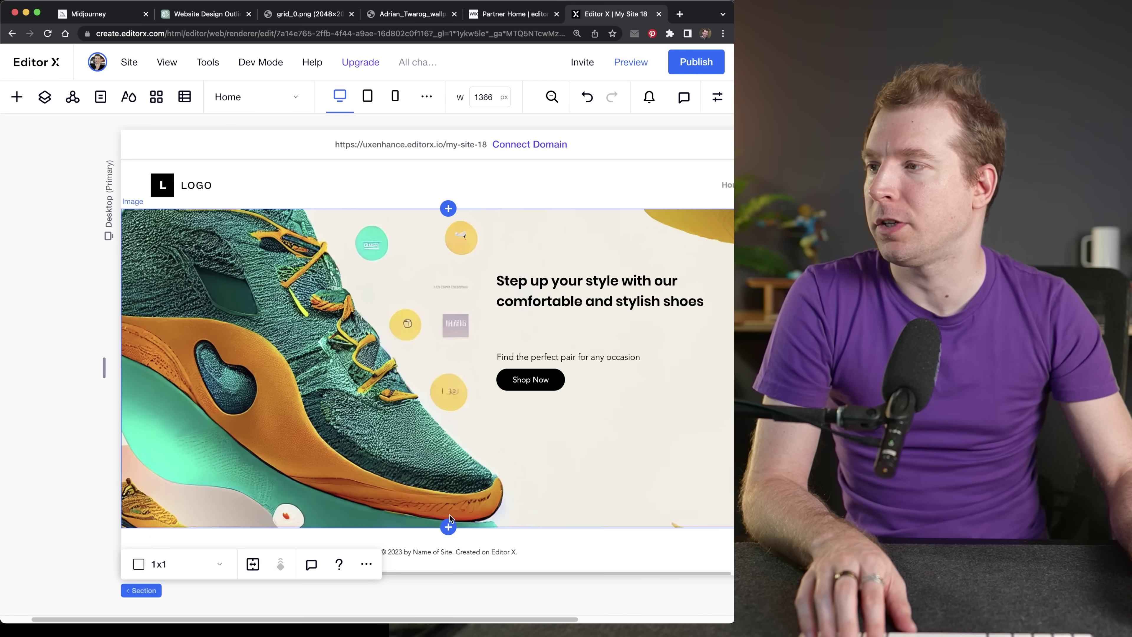
Close up the spacing of the hero title, tagline and Shop Now button by moving the title down to just above the tagline
left_click_drag(434, 621, 486, 620)
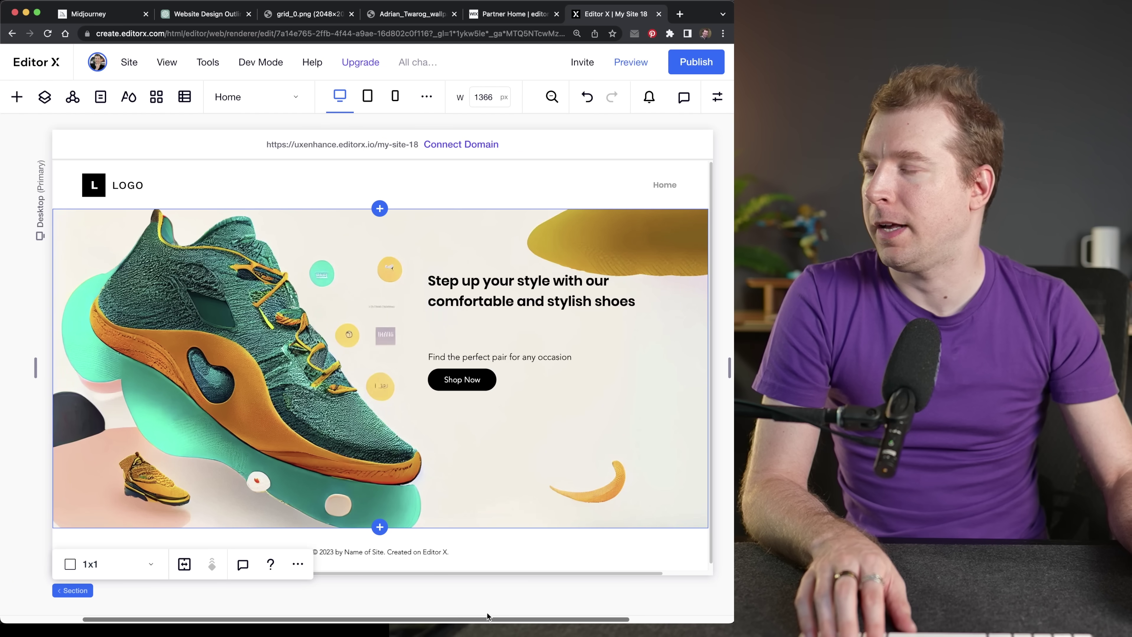
left_click_drag(487, 293, 487, 331)
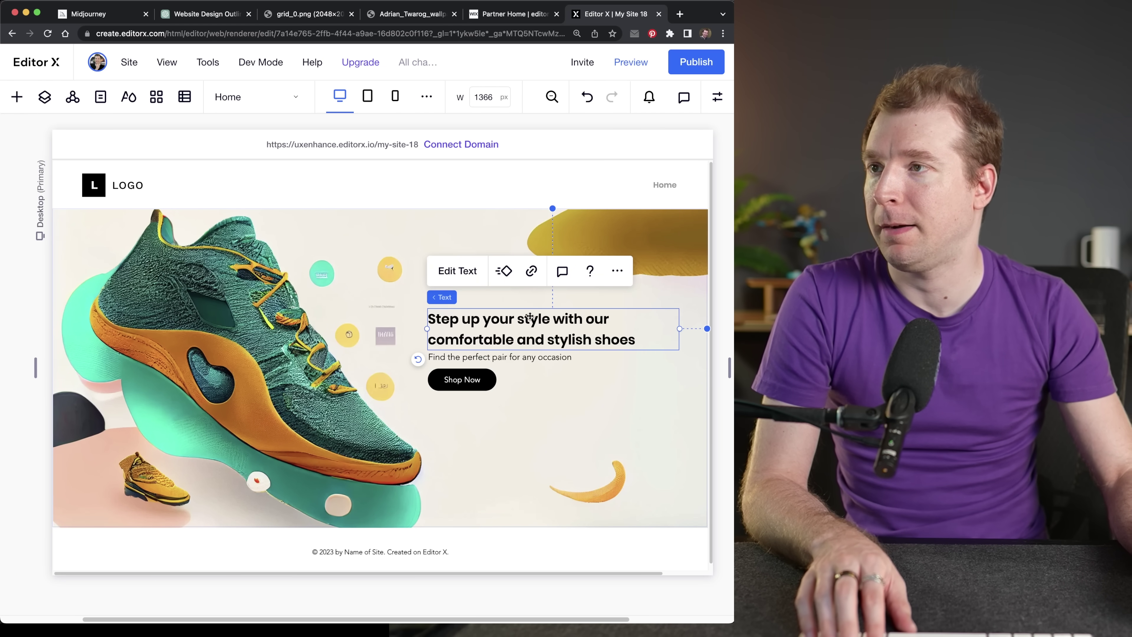
left_click(452, 358)
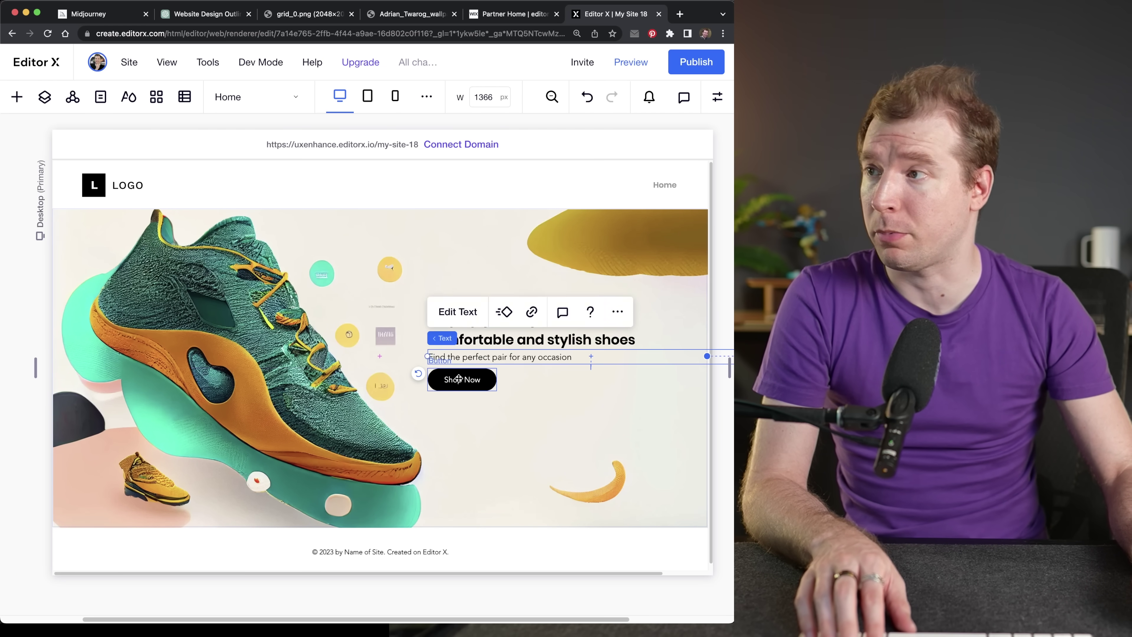
left_click(467, 379)
left_click_drag(471, 379, 471, 383)
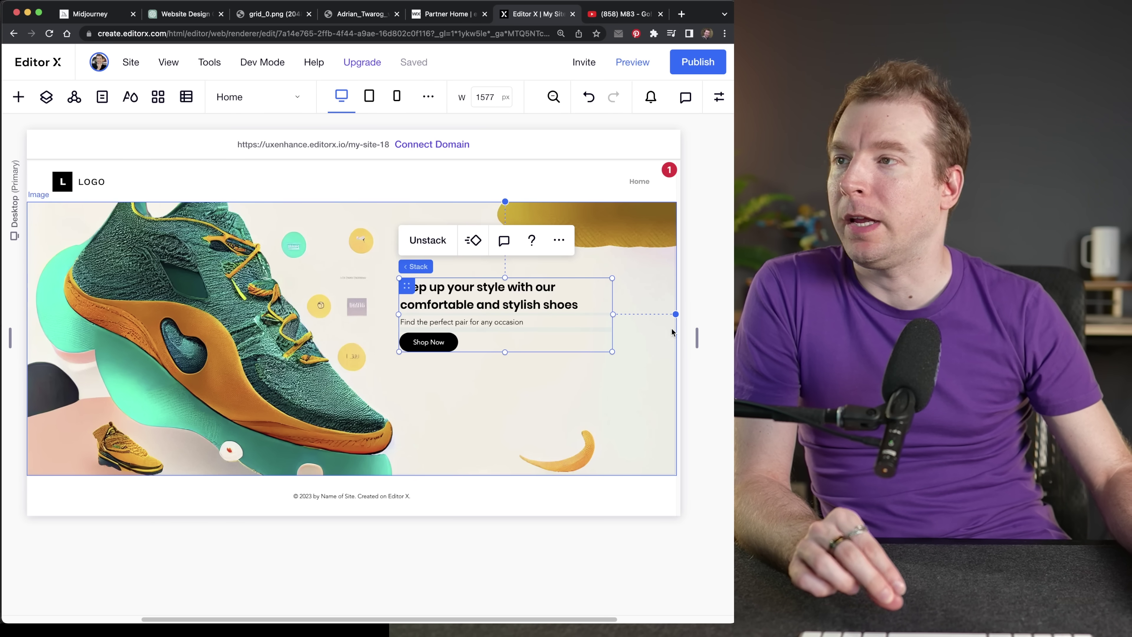
Check the hero layout at a tablet width of about 752 px, and view the full Midjourney design in grid_0.png
left_click(588, 368)
left_click_drag(696, 340, 546, 339)
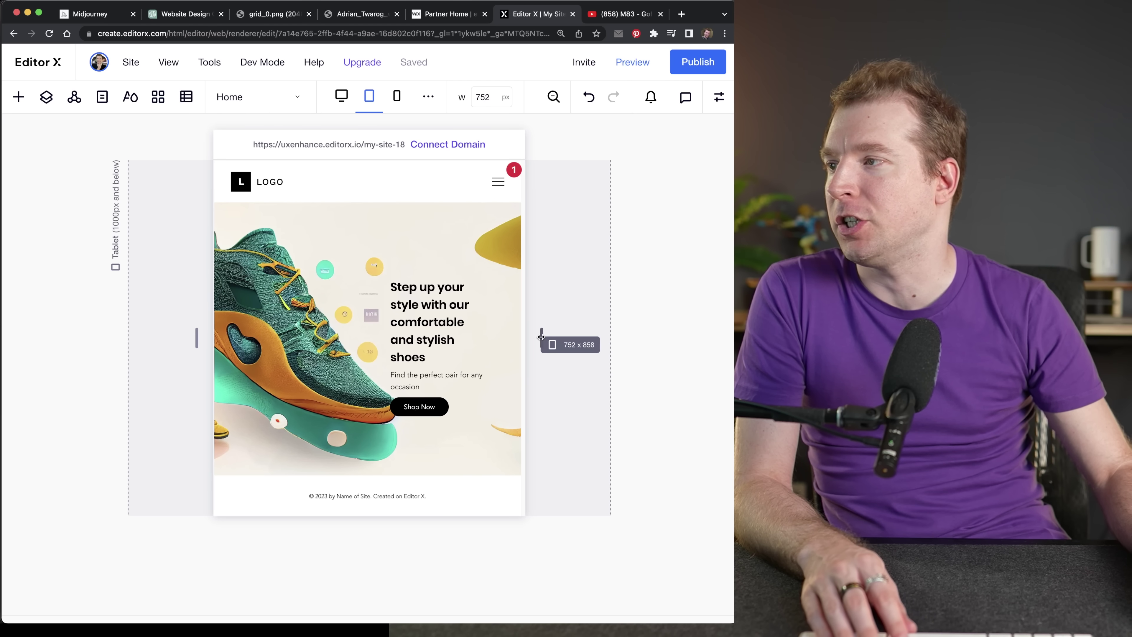
key("super+3")
left_click(194, 433)
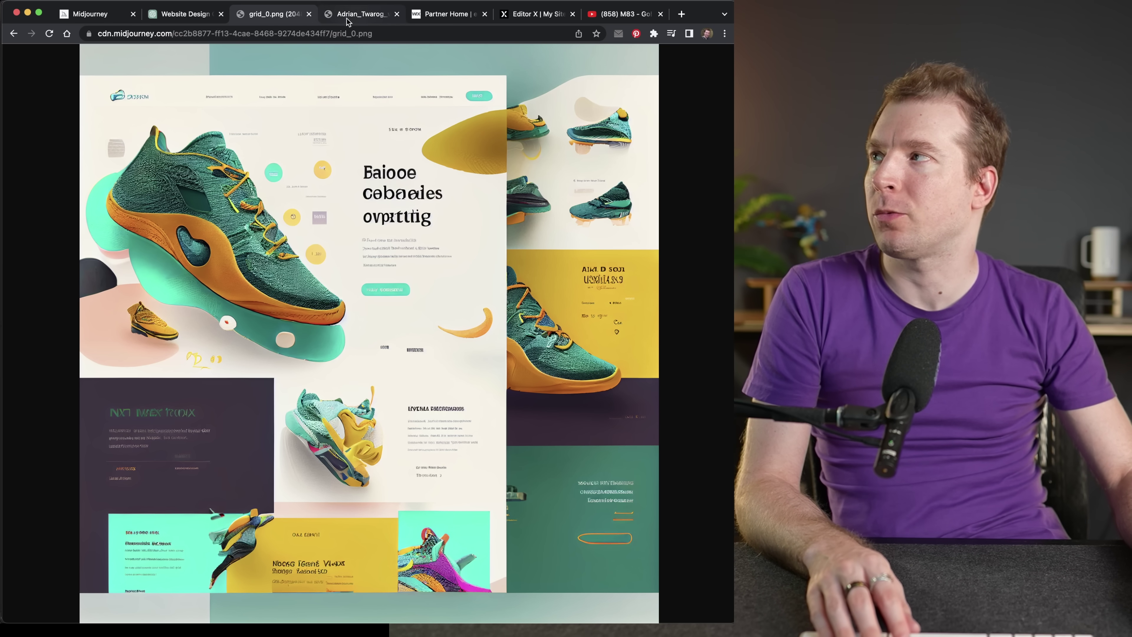
Return to Editor X and add a blank section between the hero and the footer
left_click(537, 14)
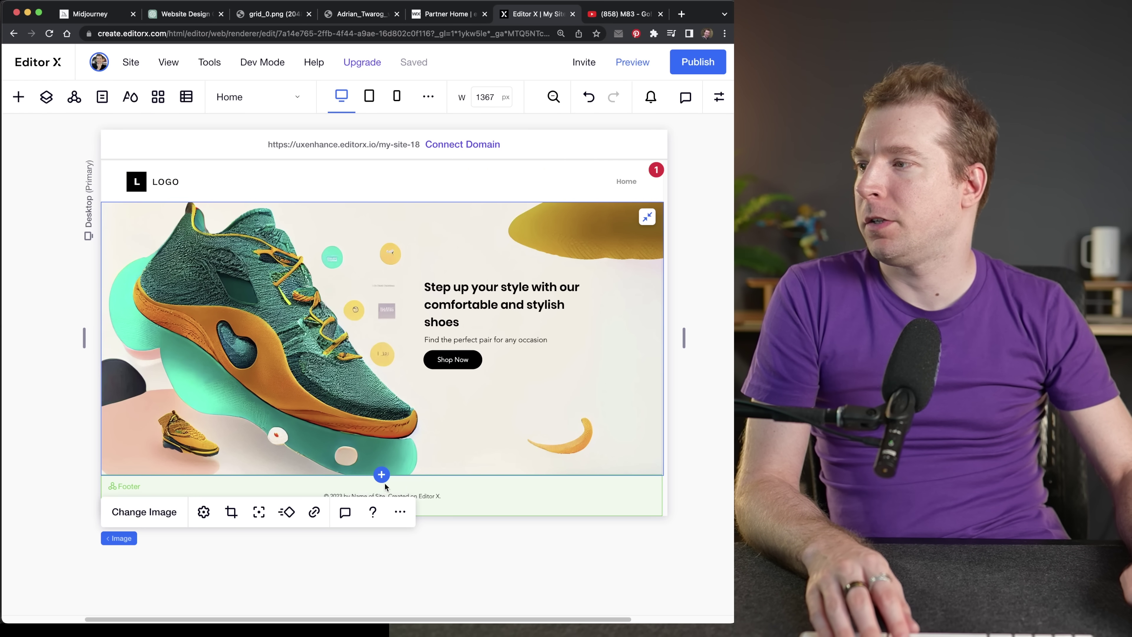
left_click(382, 476)
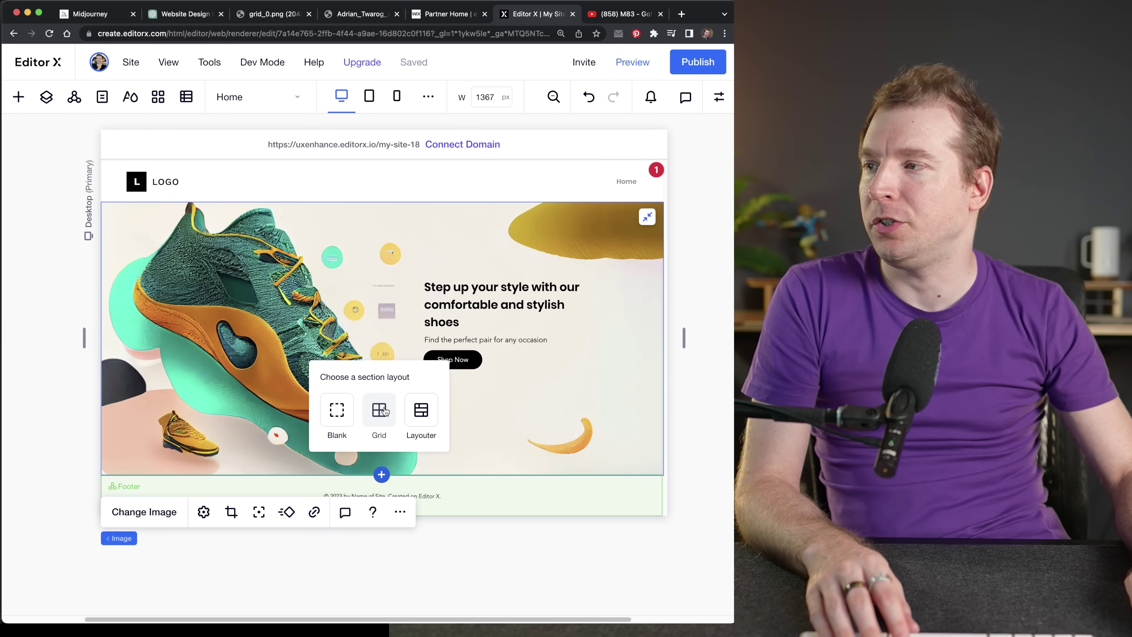
left_click(337, 409)
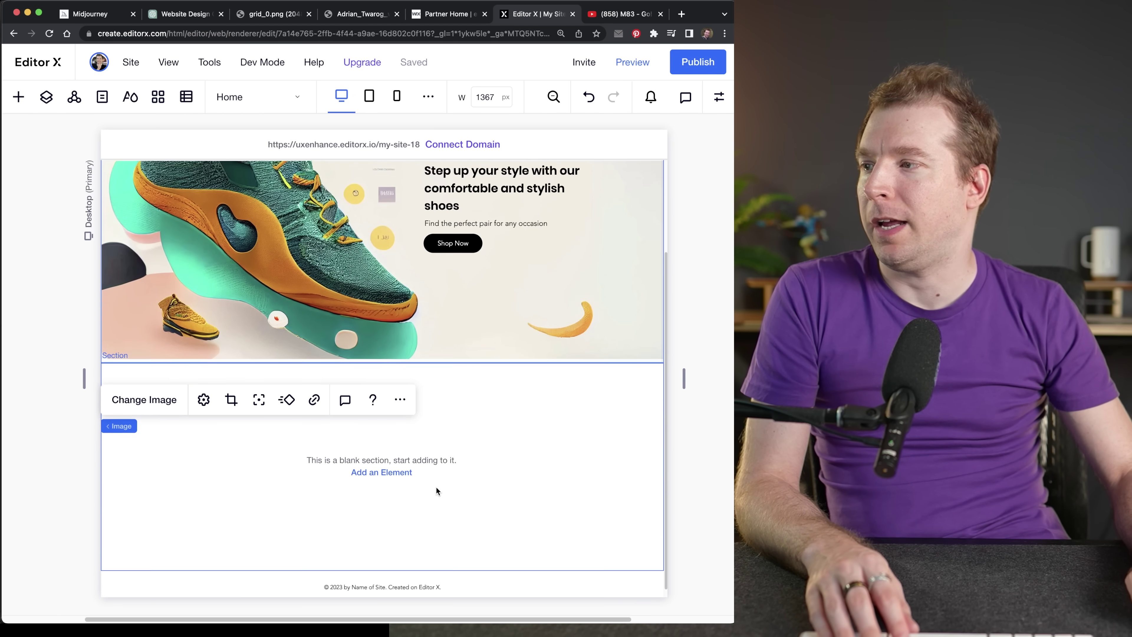
Place a container element in the blank section below the hero
left_click(18, 97)
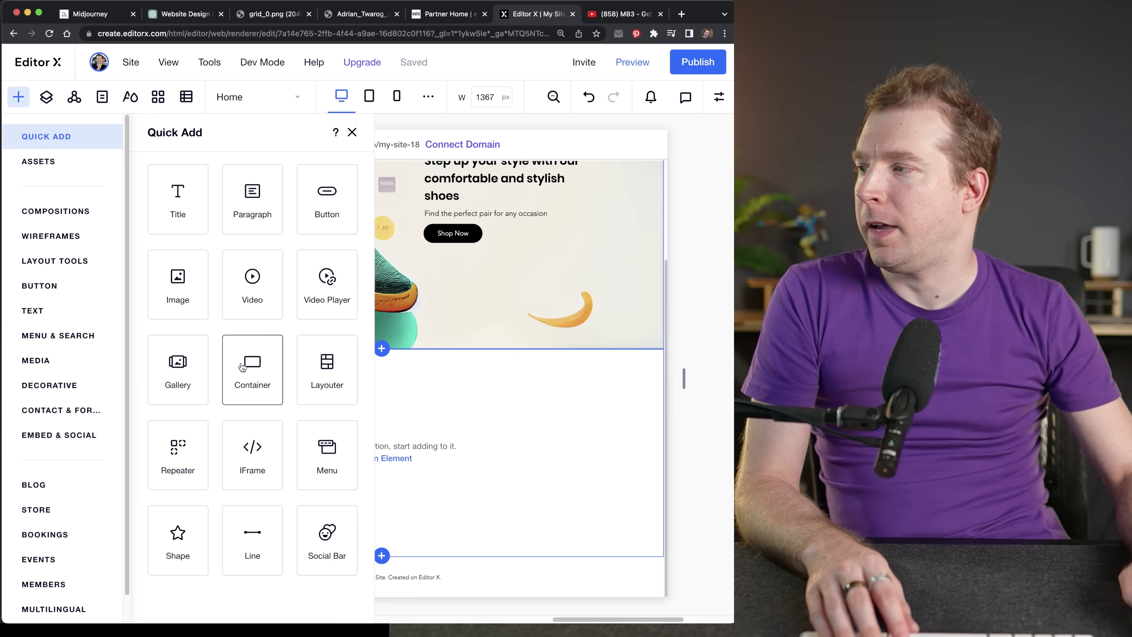
left_click(379, 407)
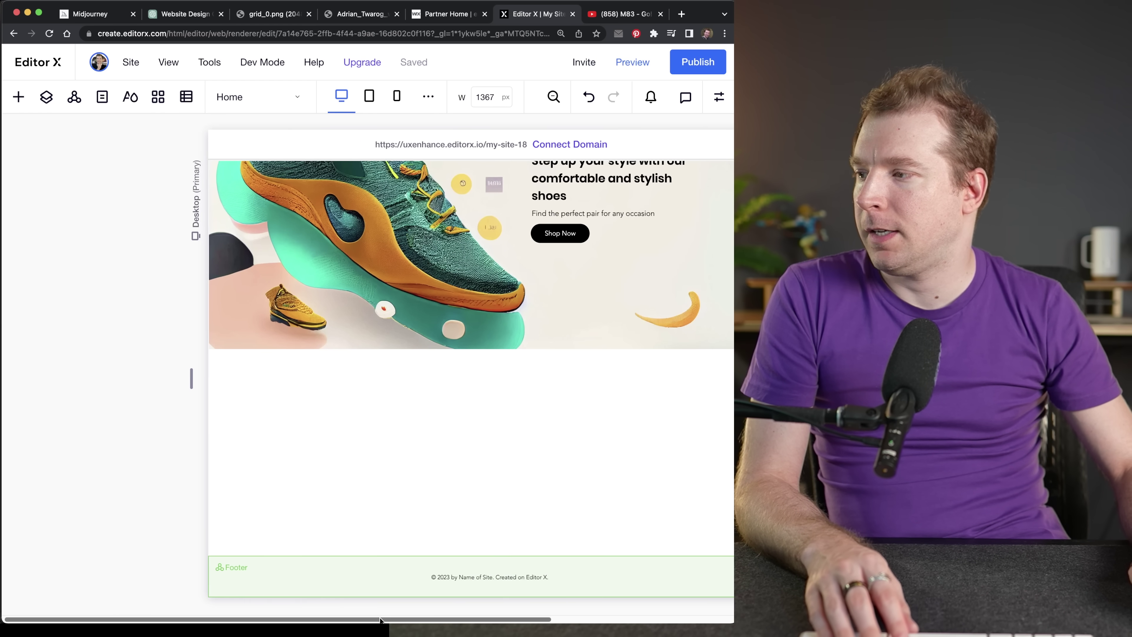
left_click_drag(380, 620, 440, 620)
left_click(278, 440)
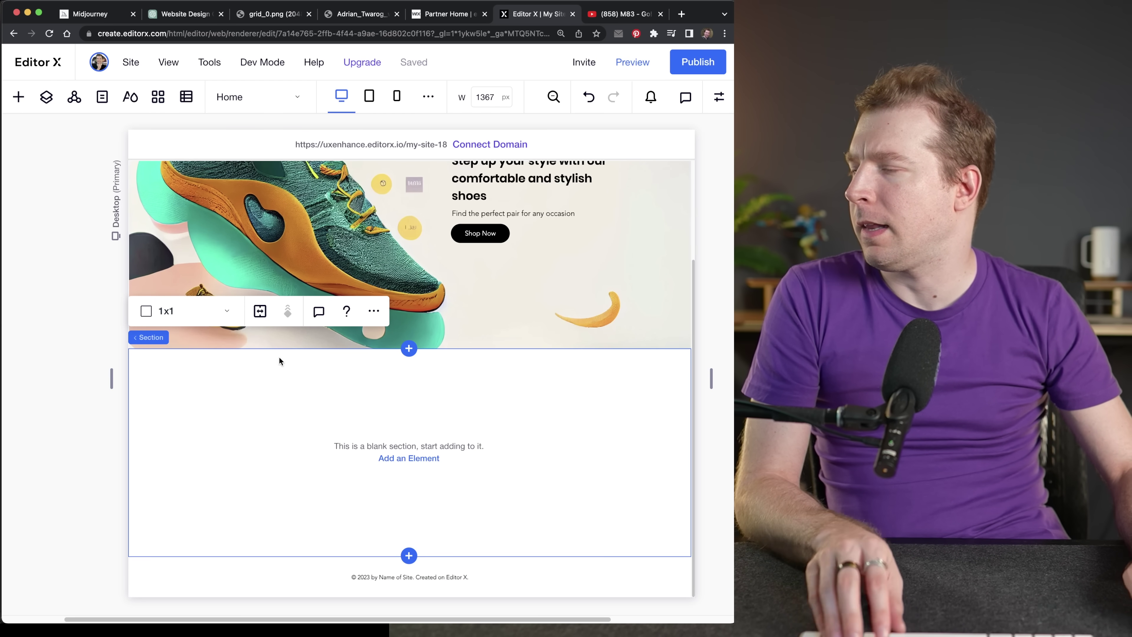
key("Delete")
left_click(18, 97)
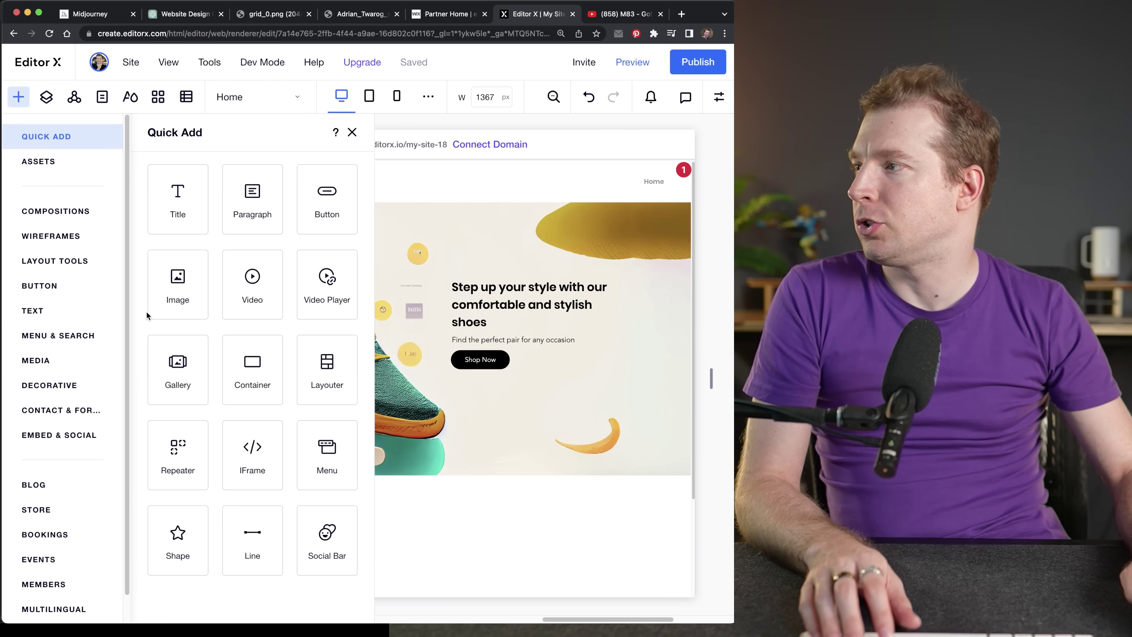
left_click_drag(253, 367, 465, 515)
scroll(449, 594, "down", 3)
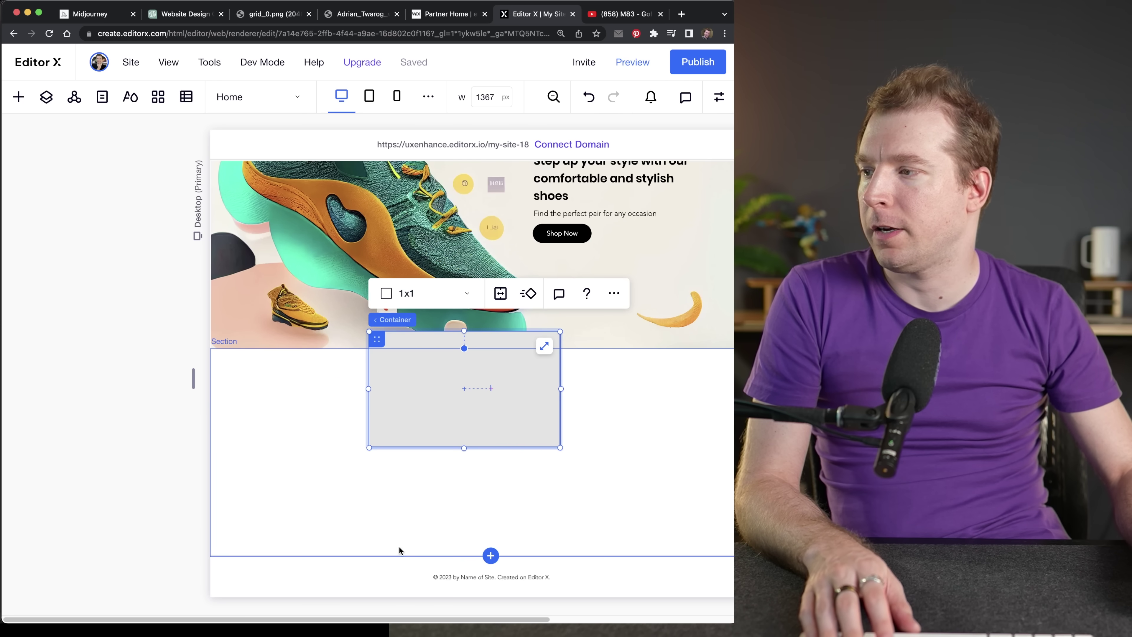
Close the browser tabs with the Midjourney shoe wallpapers and the Partner Home page
left_click(361, 17)
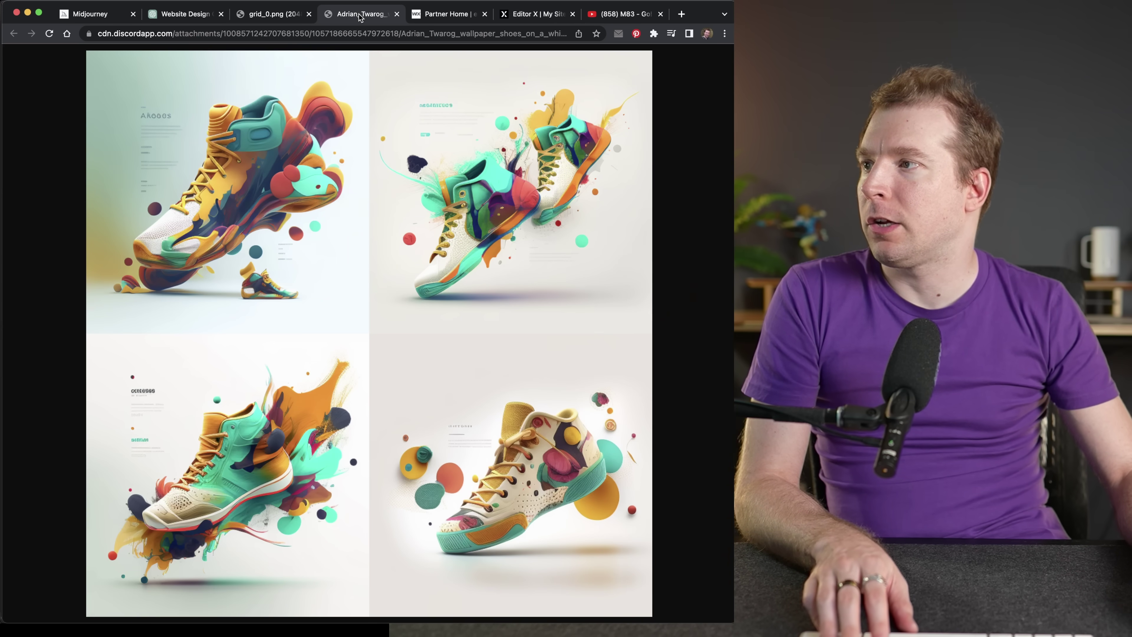
key("super+w")
key("super+w")
Enlarge the Midjourney design in grid_0.png to examine the dark panel below the hero shoe
left_click(341, 18)
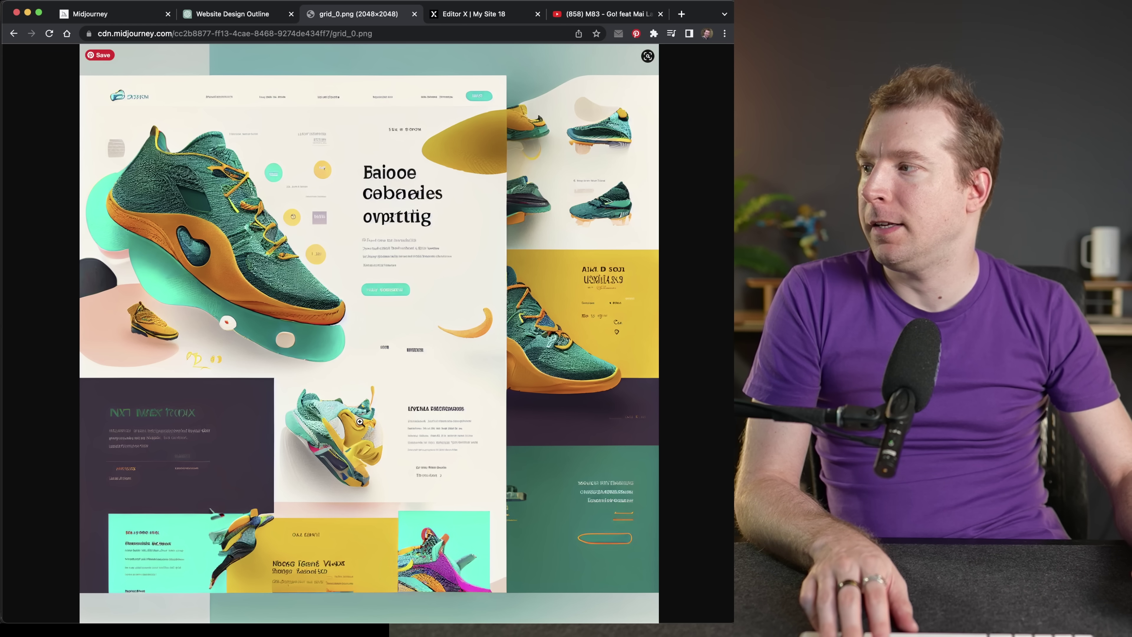
left_click(228, 396)
right_click(268, 352)
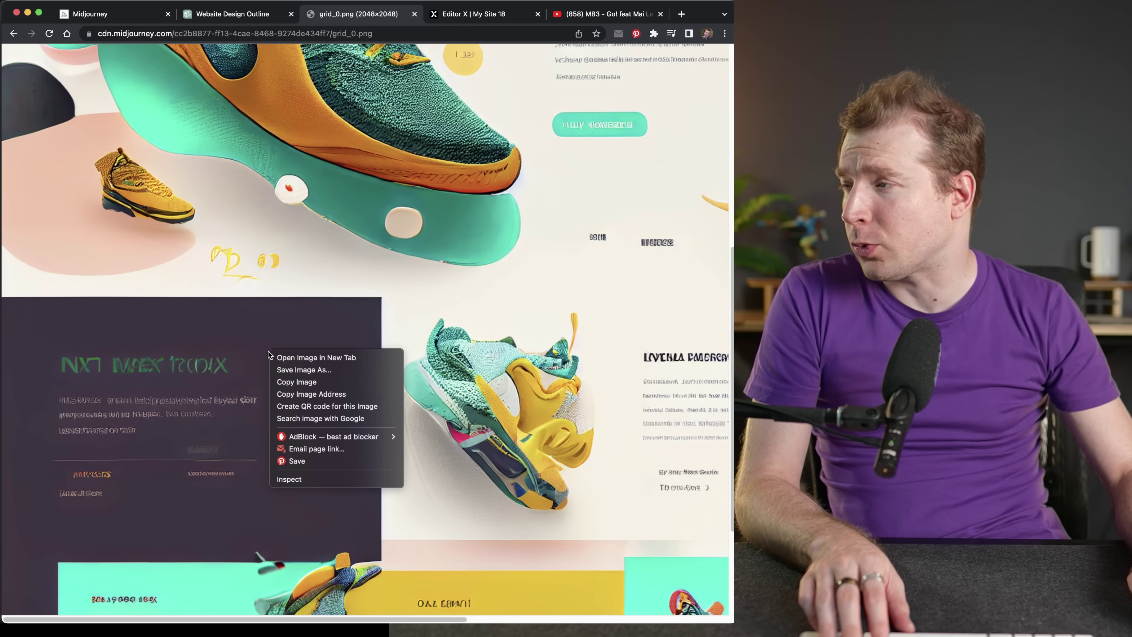
left_click(283, 322)
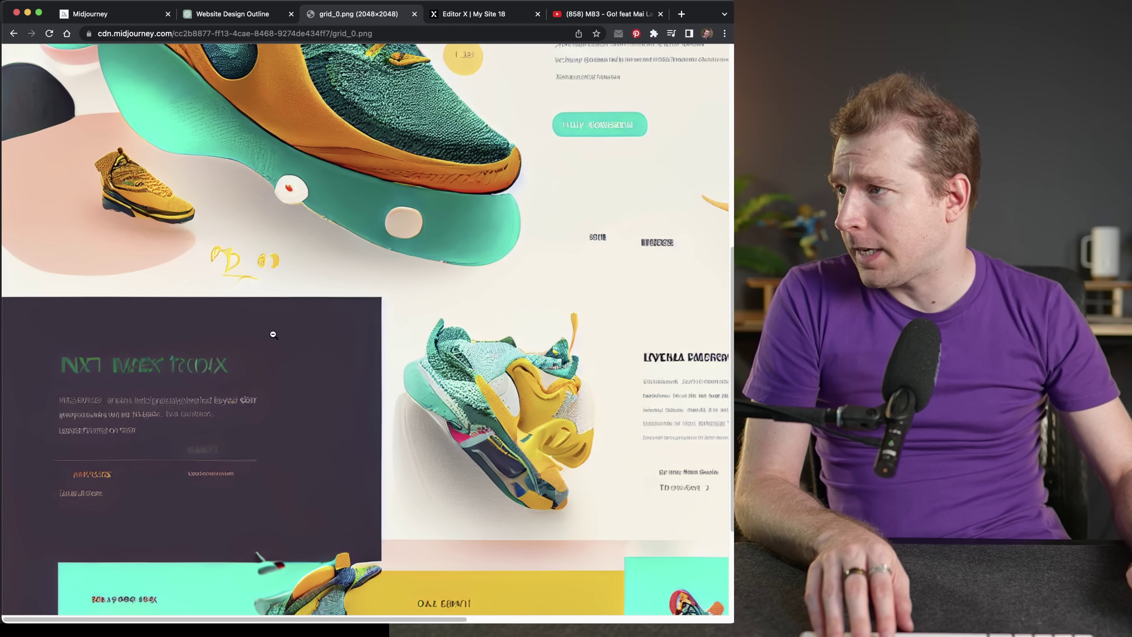
Save the full Midjourney website design image to the computer as grid_0.png
left_click(261, 347)
right_click(296, 175)
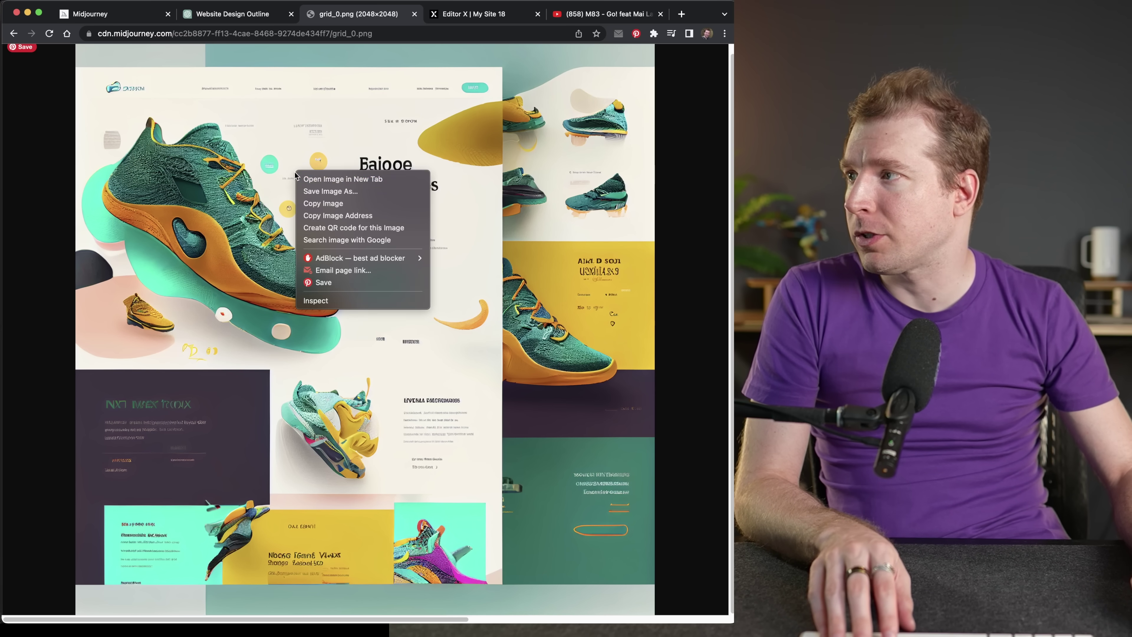
left_click(330, 192)
key("Return")
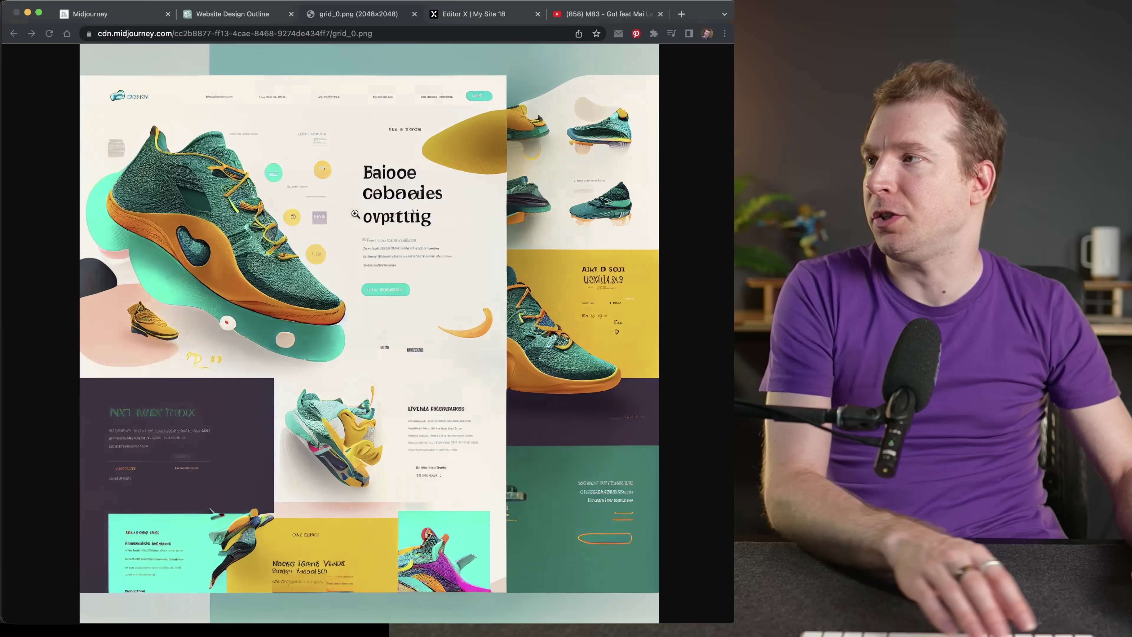
Return to Editor X and add an image element to the section below the hero
left_click(476, 17)
left_click(387, 412)
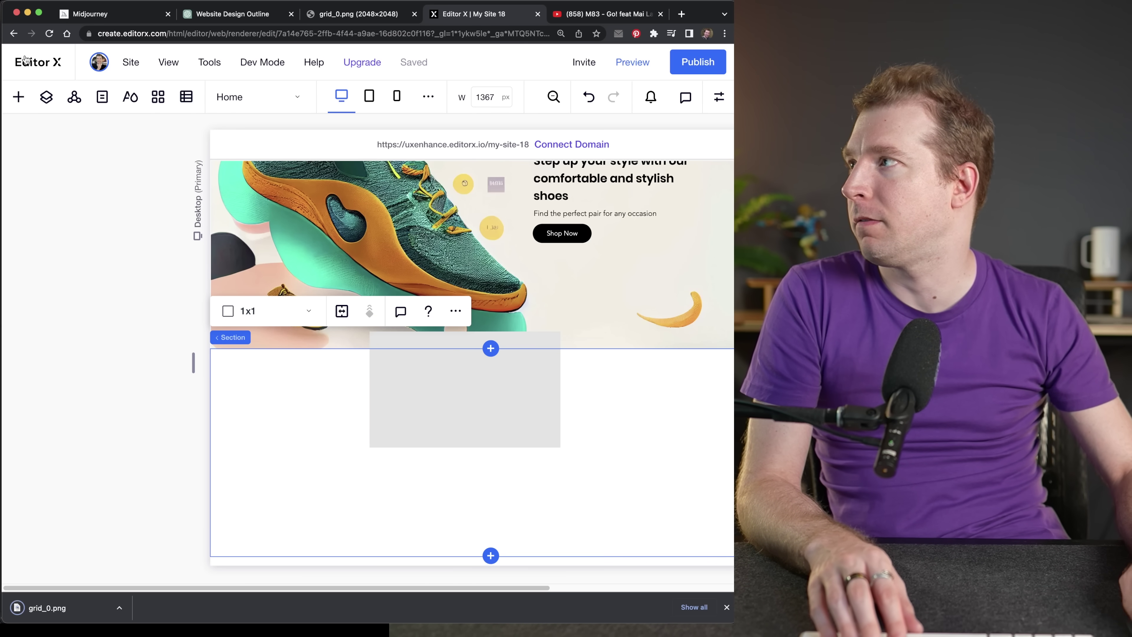
left_click(18, 97)
left_click(177, 278)
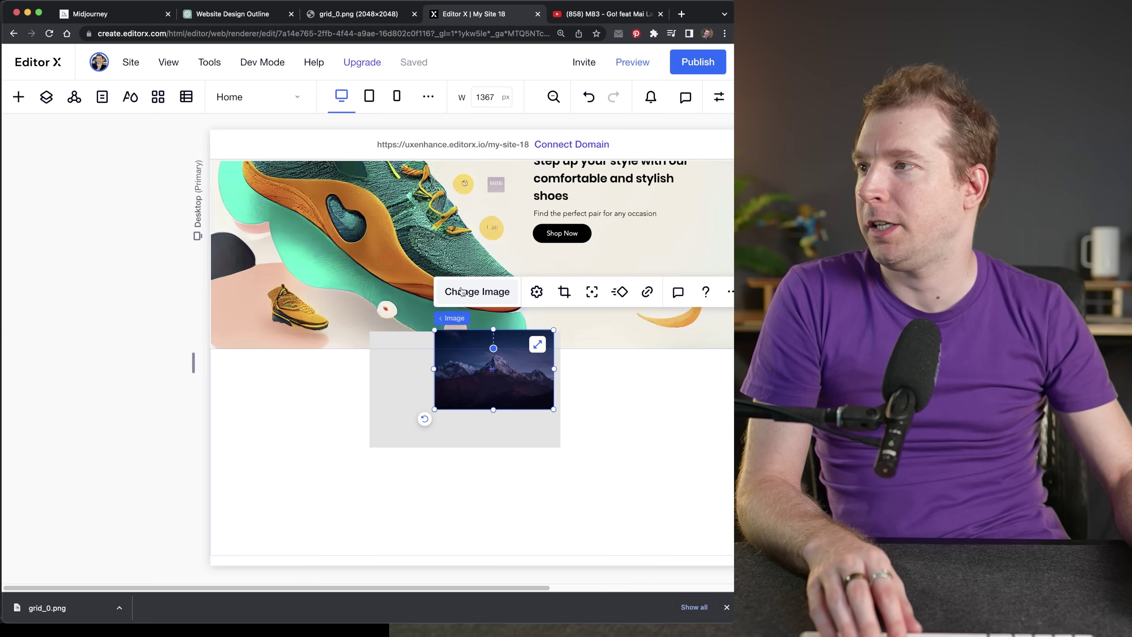
Replace the placeholder image with the Midjourney design uploaded from the Downloads folder and set it beside the grey container
left_click(462, 291)
left_click(125, 153)
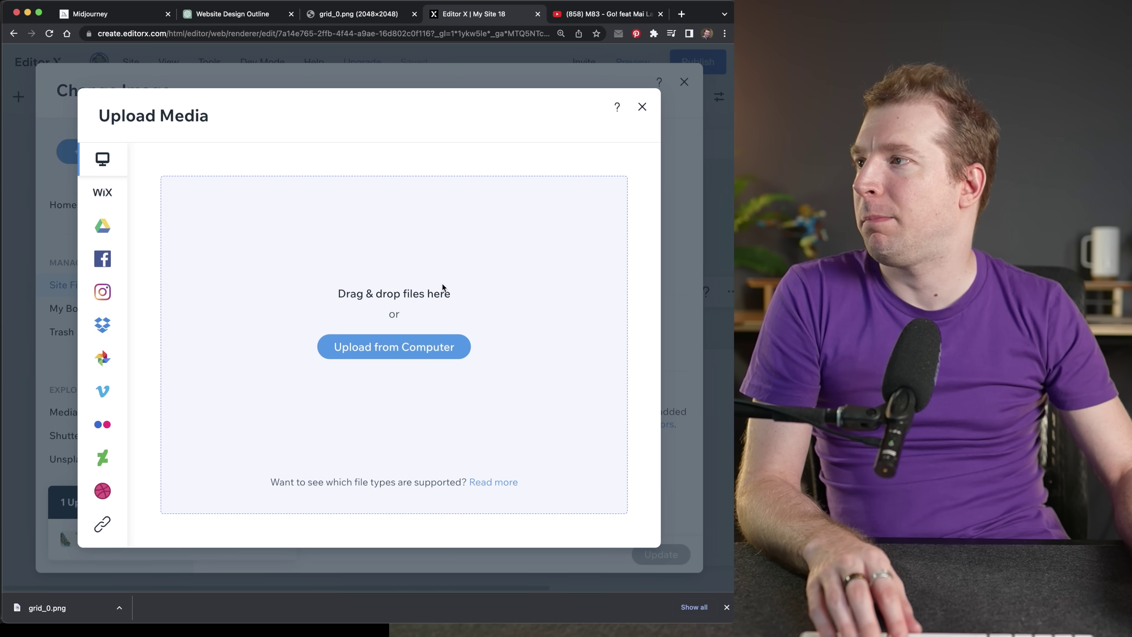
left_click(412, 351)
left_click(267, 249)
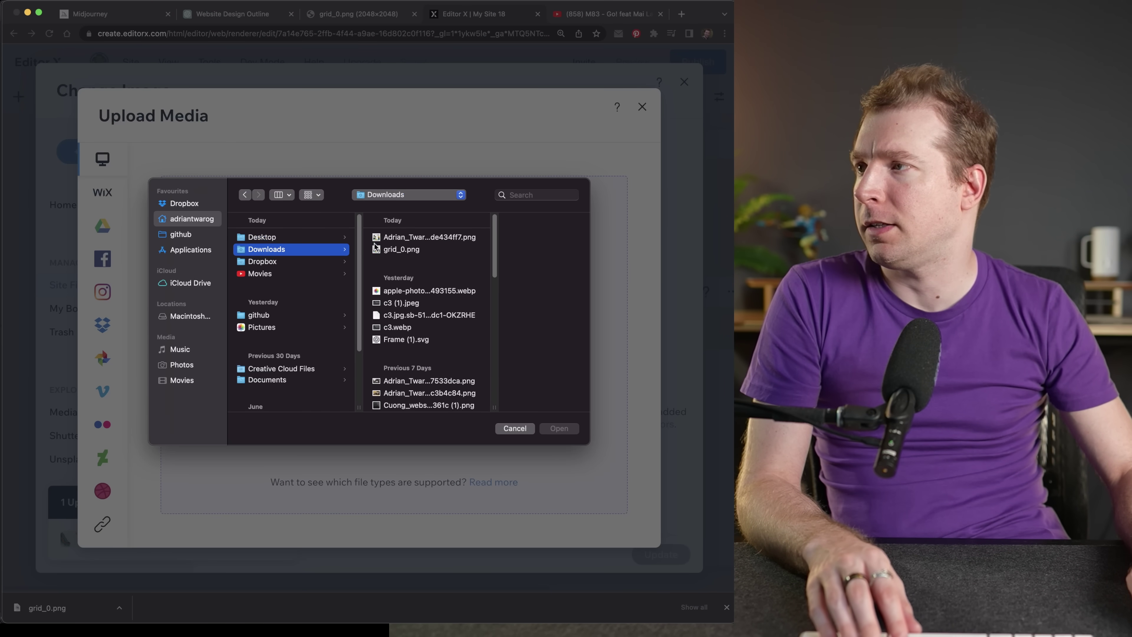
left_click(414, 238)
left_click(554, 429)
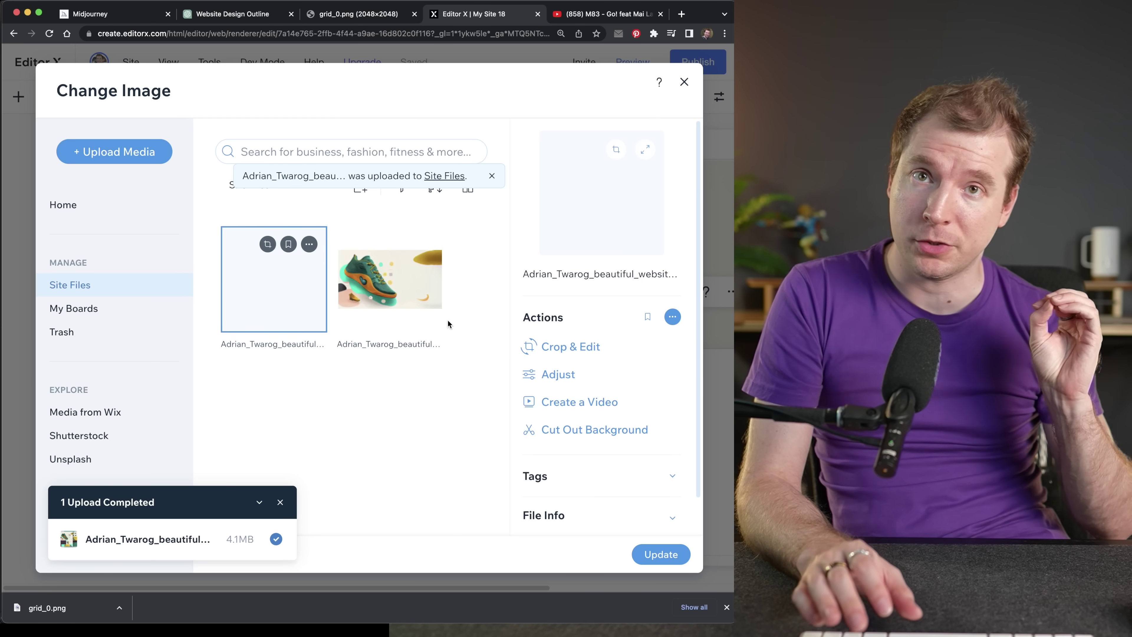
left_click(661, 554)
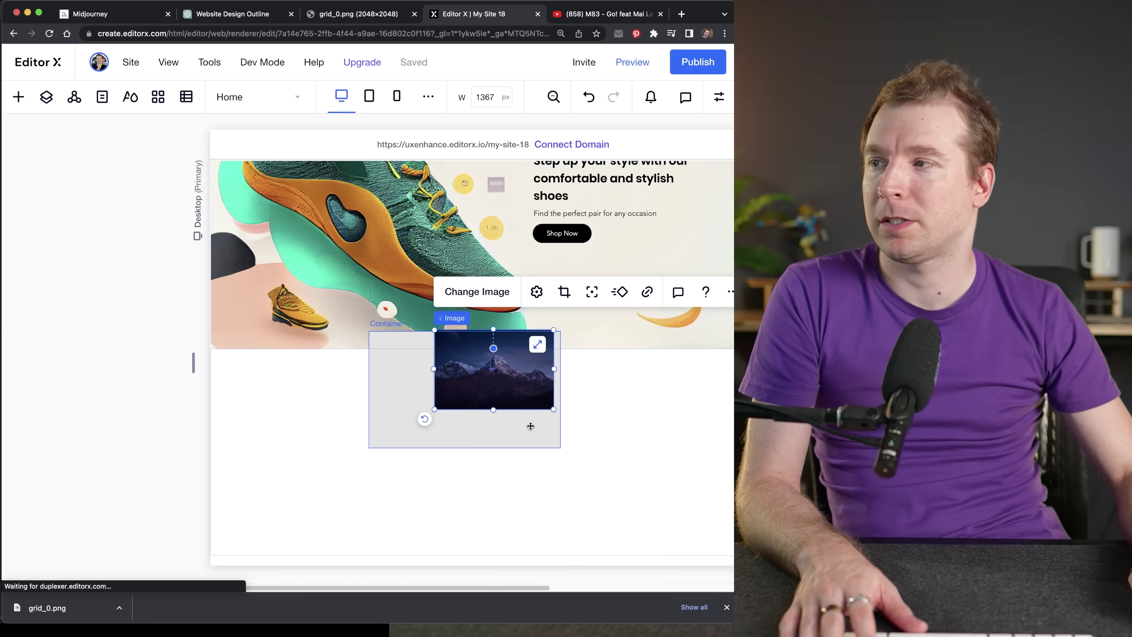
left_click_drag(448, 388, 470, 411)
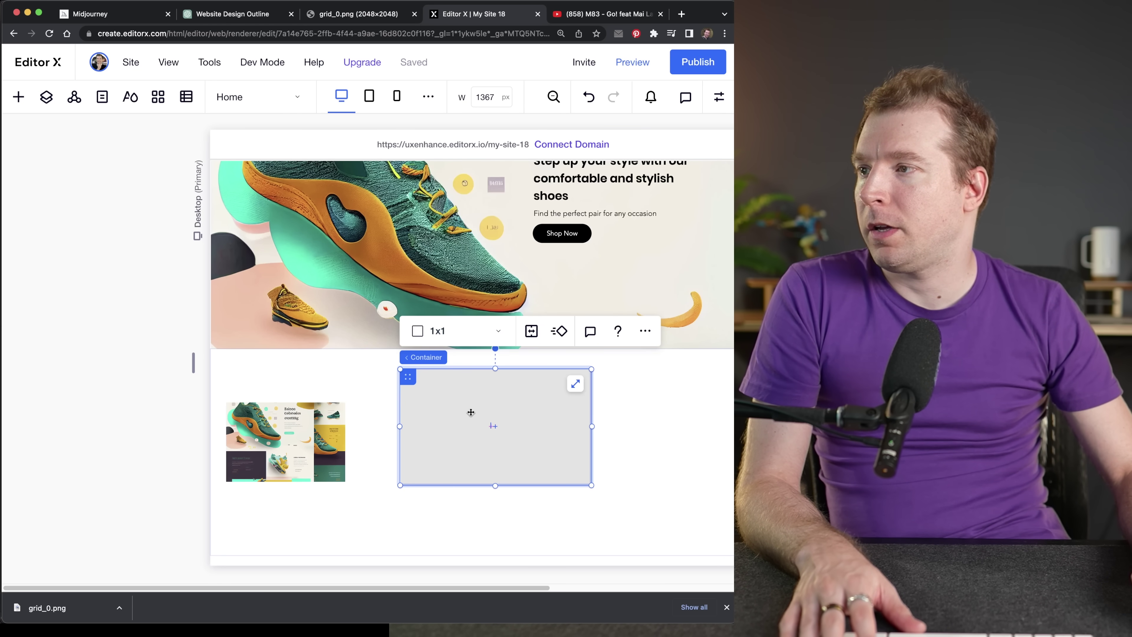
Open the grey container's design settings and look at the custom colour options for its background fill
left_click(719, 97)
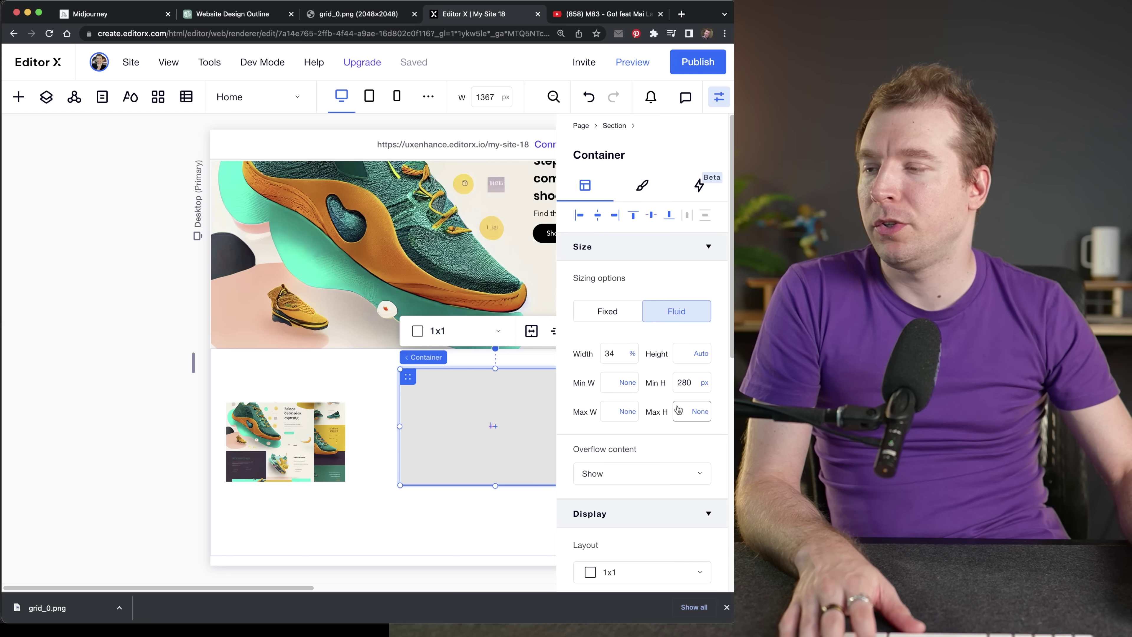
left_click(642, 184)
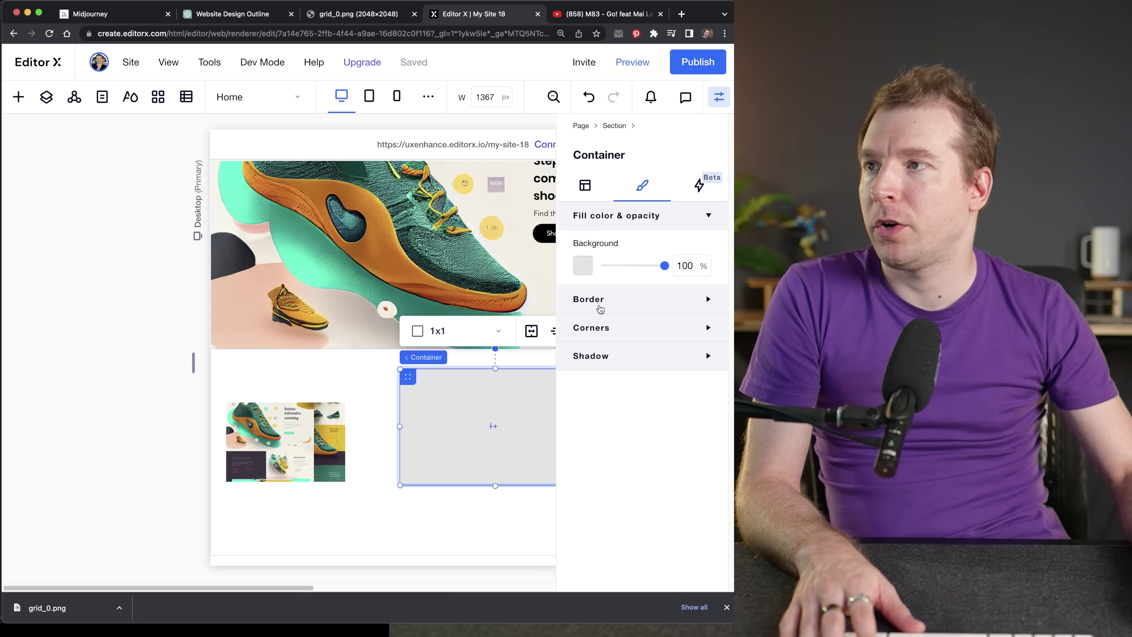
left_click(580, 264)
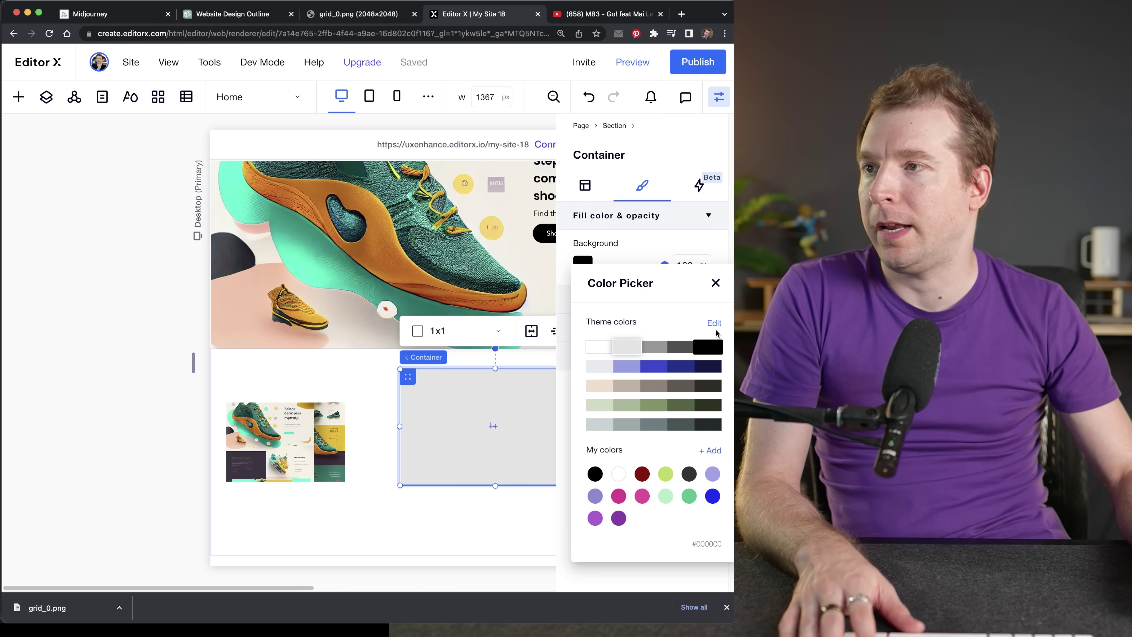
left_click(627, 347)
left_click(710, 450)
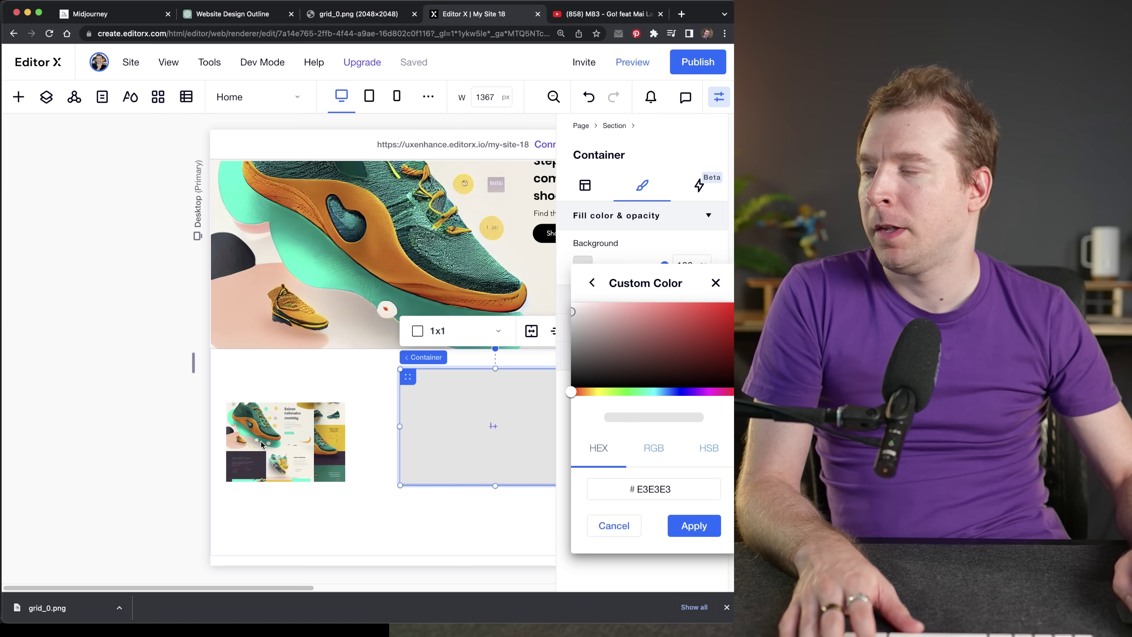
key("Escape")
key("XF86AudioLowerVolume")
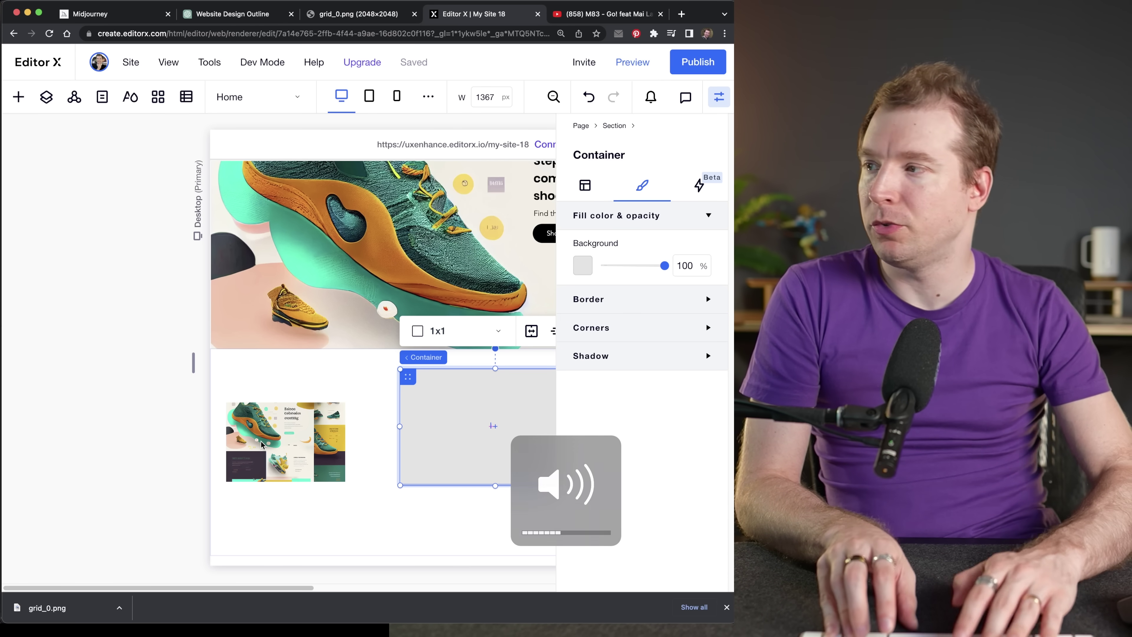
Open the browser's DevTools and add the declaration color: red to the body element's style
key("super+alt+i")
left_click(457, 170)
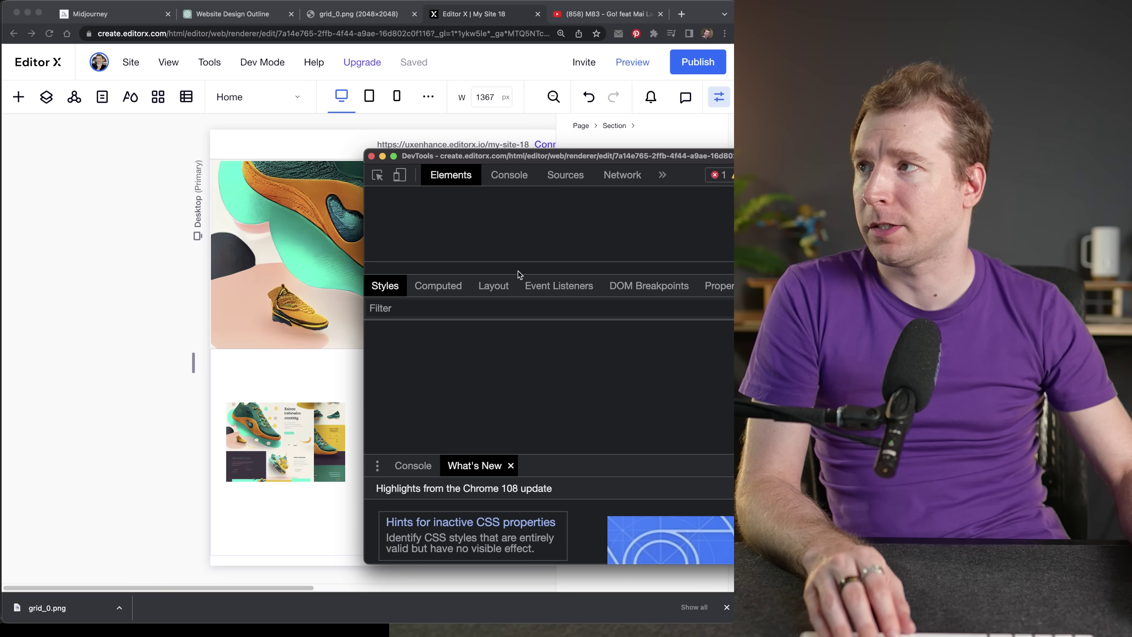
left_click(505, 181)
left_click(564, 175)
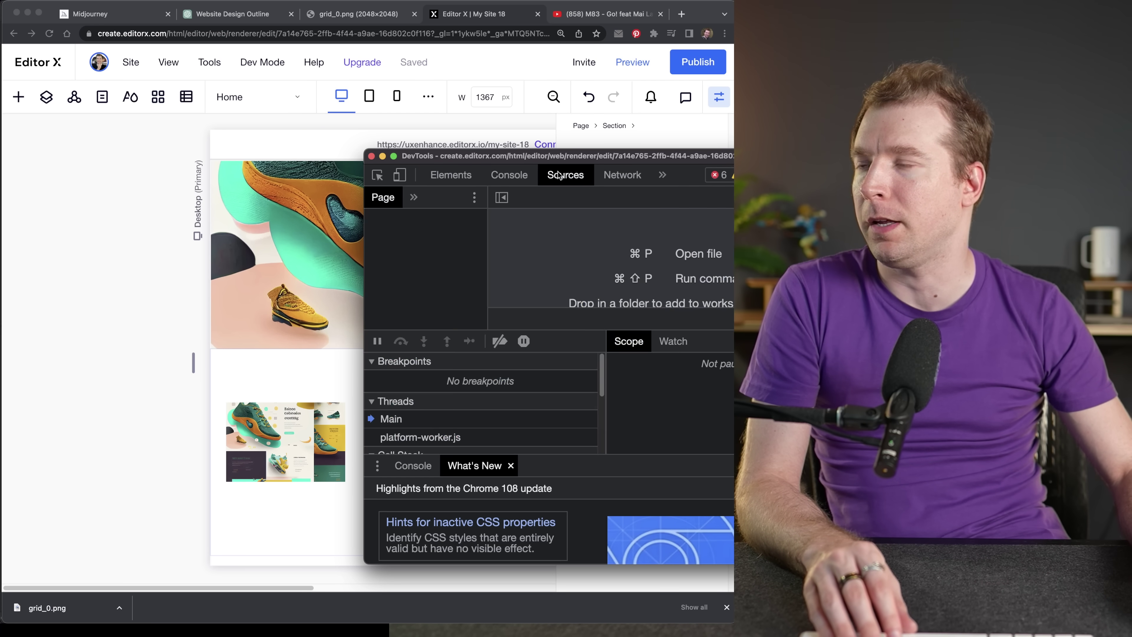
left_click(450, 175)
left_click(473, 327)
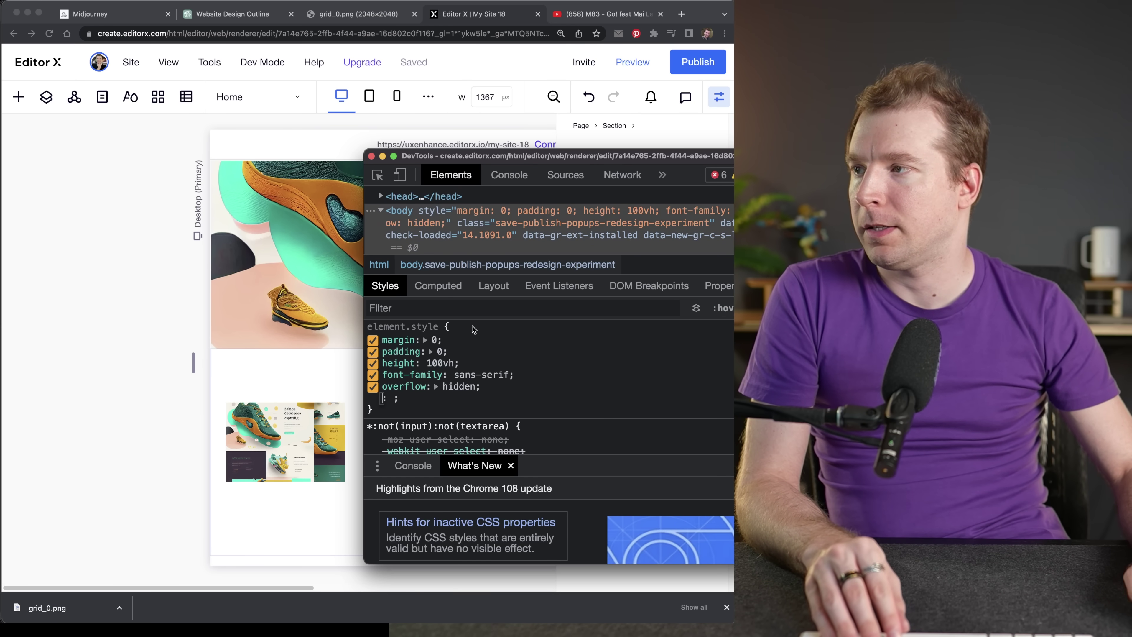
type("color:red")
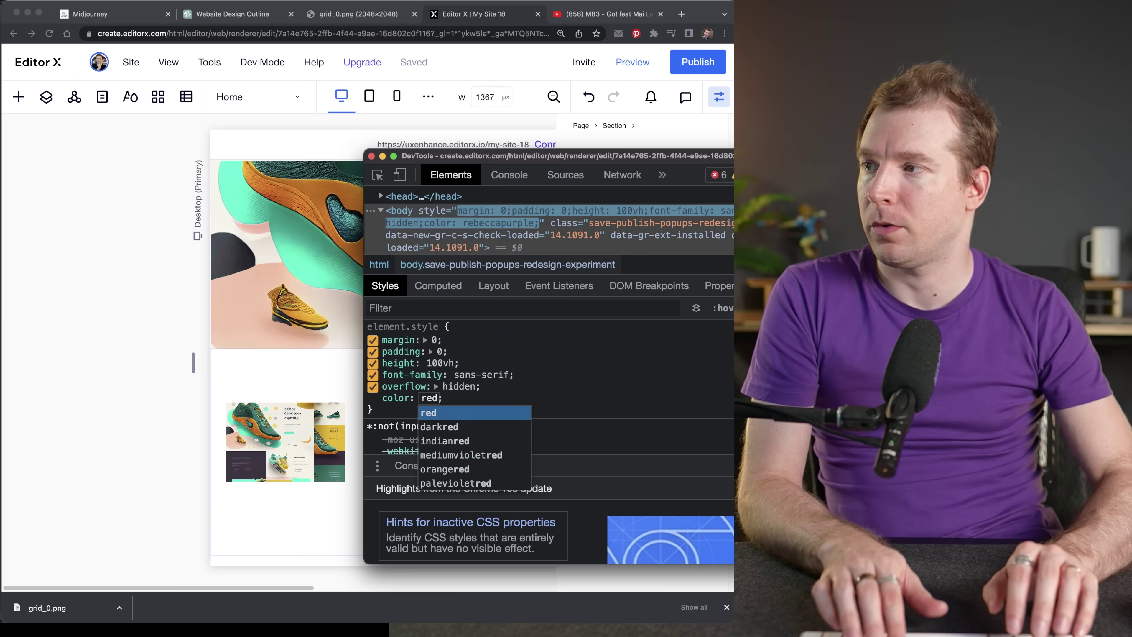
key("Return")
Sample the dark panel in the design image with the DevTools eyedropper to get its hex code, and return to the editor
left_click(426, 397)
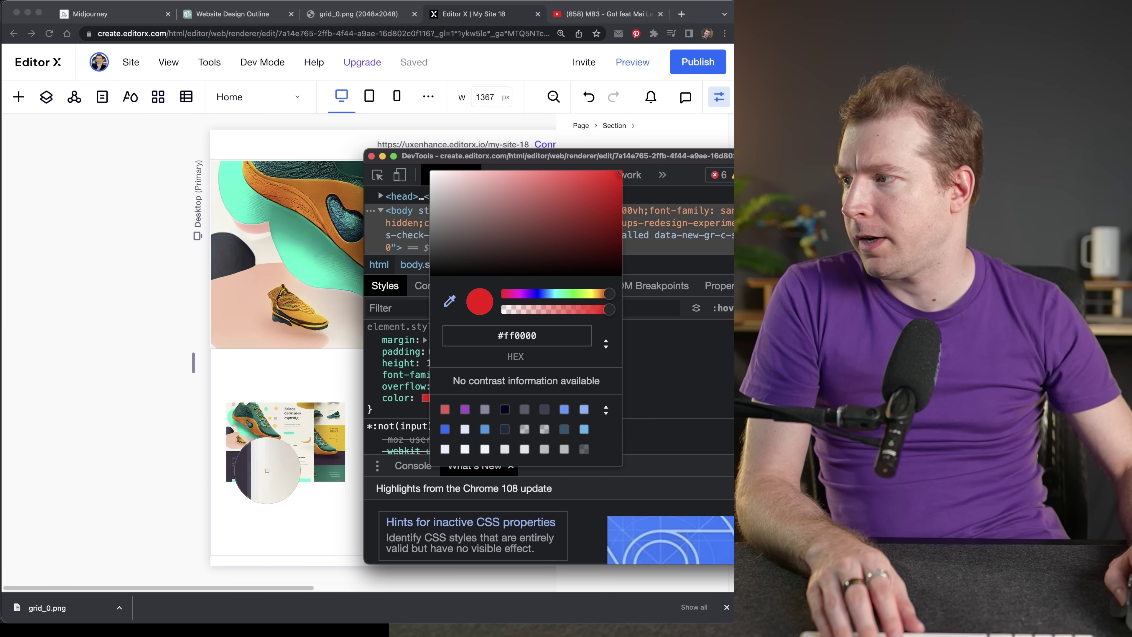
left_click(265, 471)
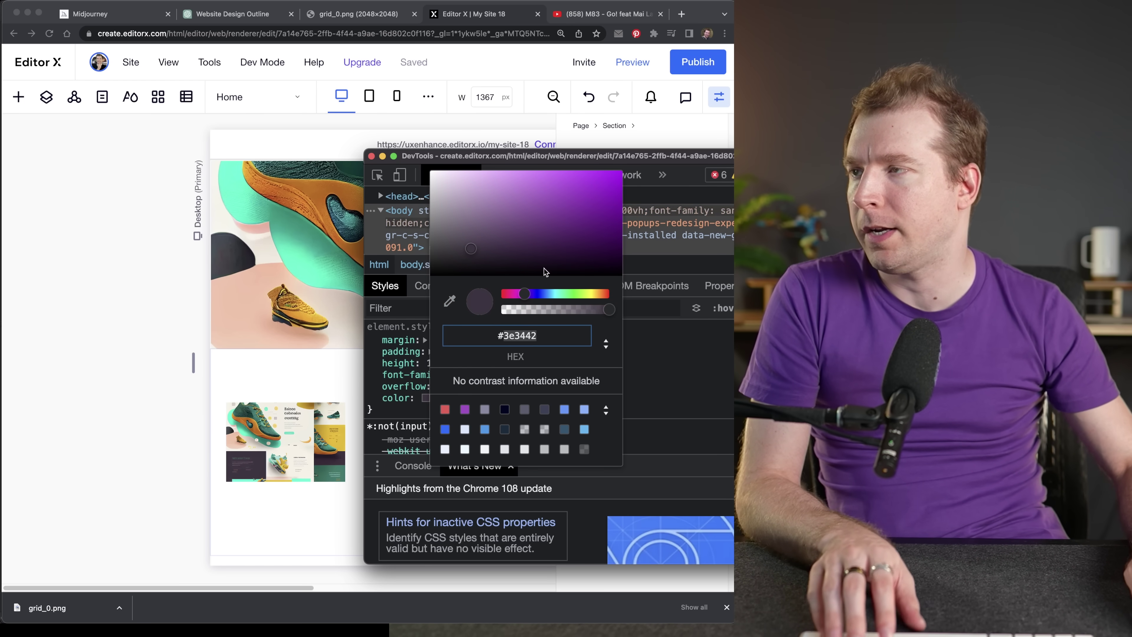
key("Escape")
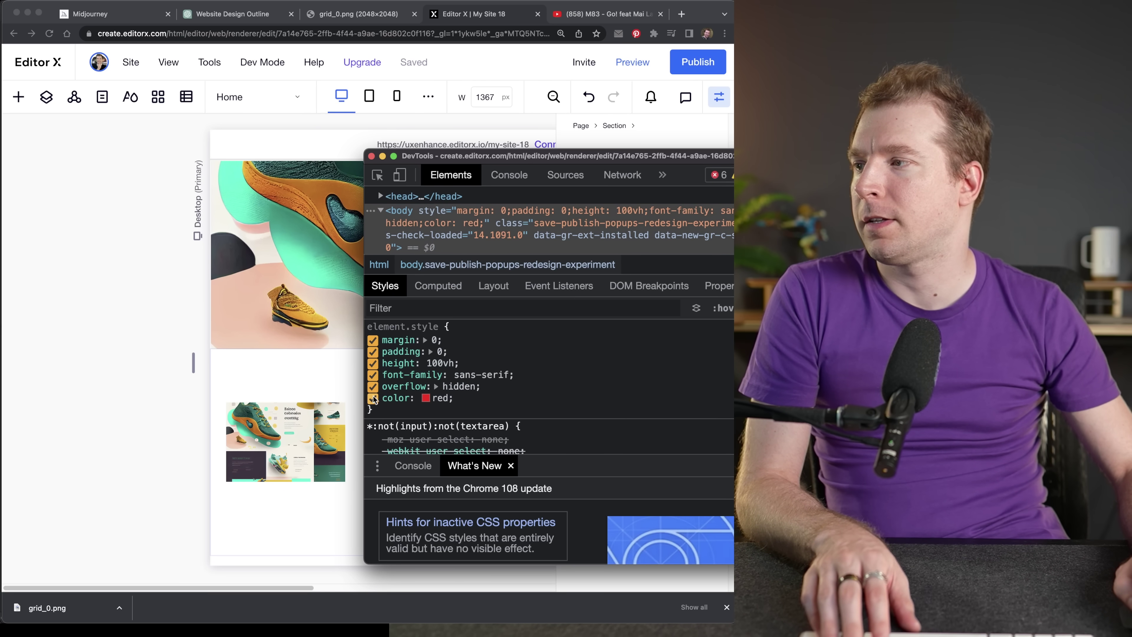
left_click(619, 273)
Set the container's background to the custom colour #3E3442
left_click(582, 266)
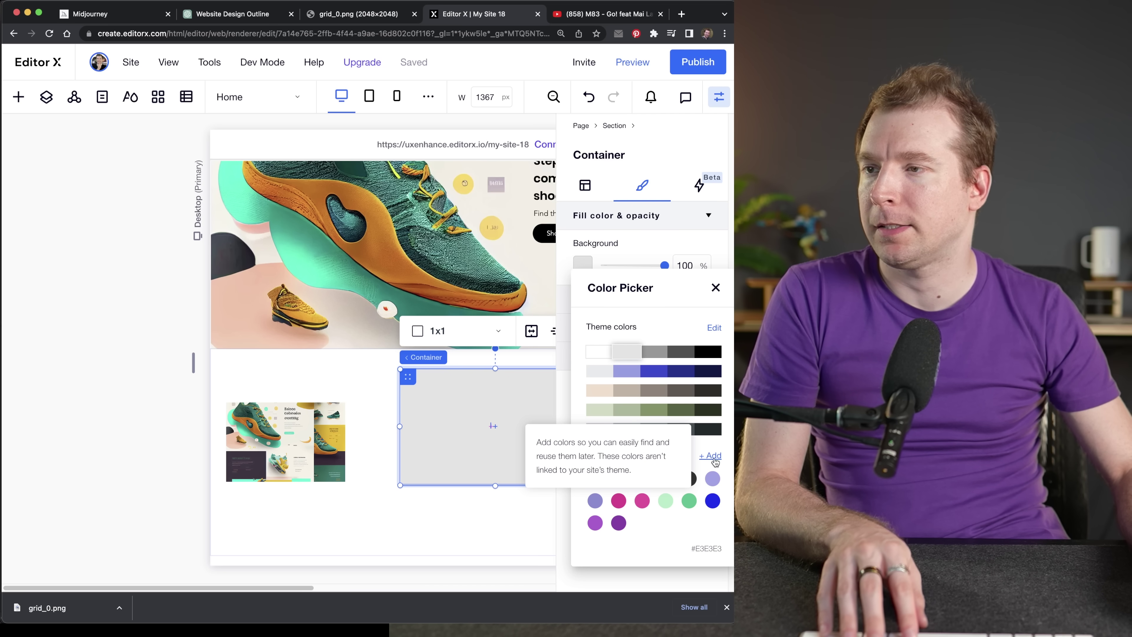
left_click(711, 455)
type("3E3442")
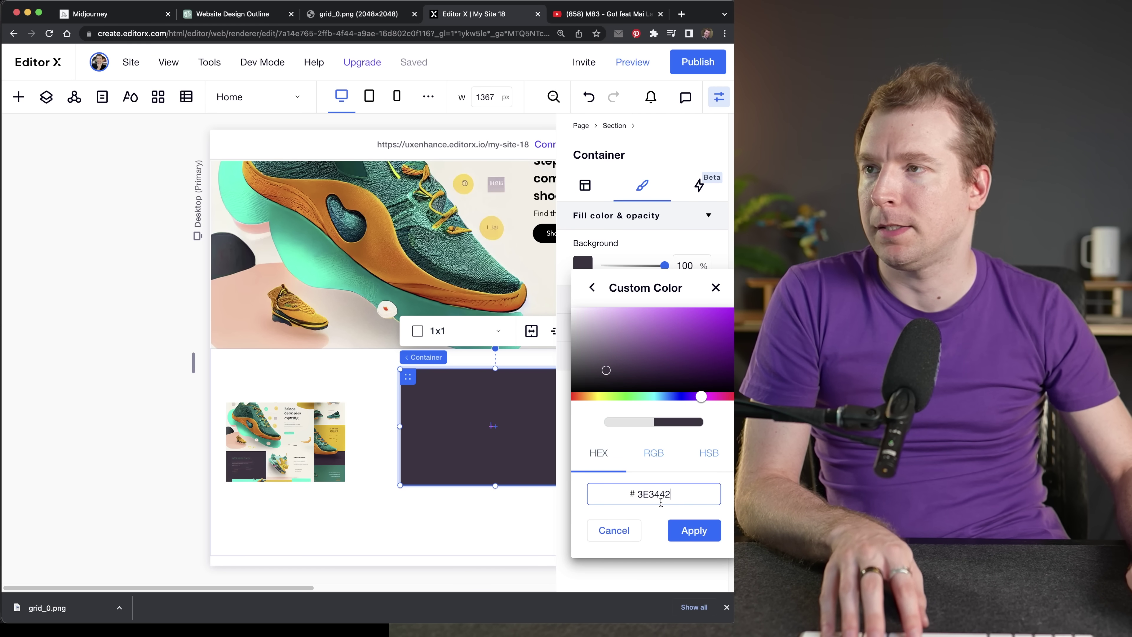
left_click(697, 540)
left_click(502, 428)
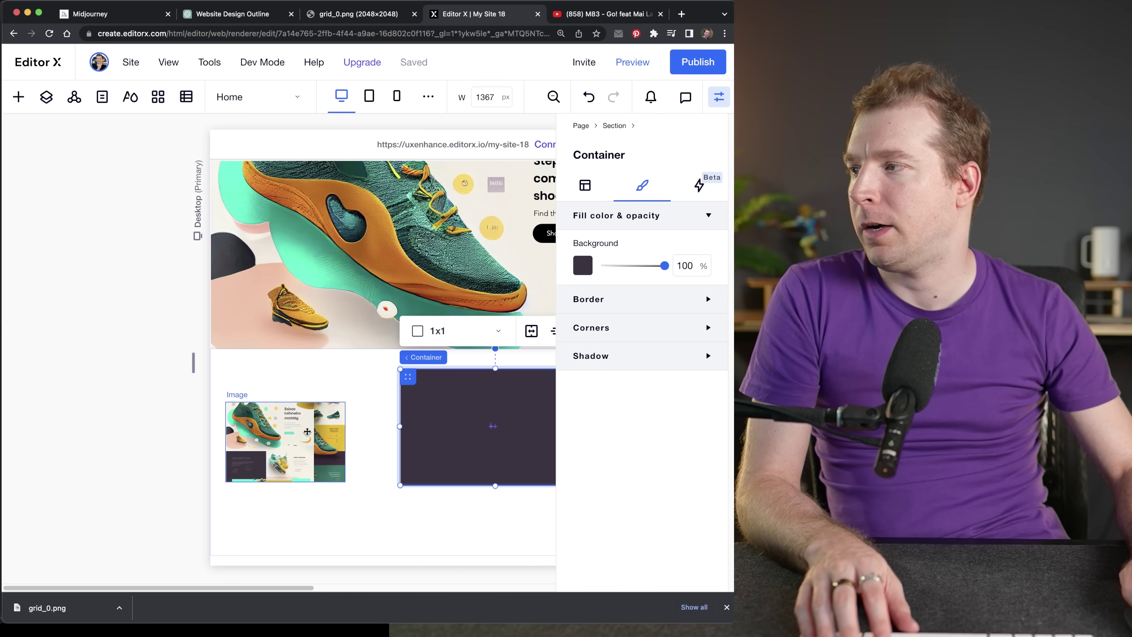
Move the design image out of the way onto the hero and fit the dark container to the section's left edge at full height
left_click_drag(286, 441, 298, 309)
left_click_drag(442, 408, 293, 400)
left_click_drag(305, 465, 357, 585)
Move the small design image across the hero to just below the tagline, over the Shop Now button
left_click(450, 473)
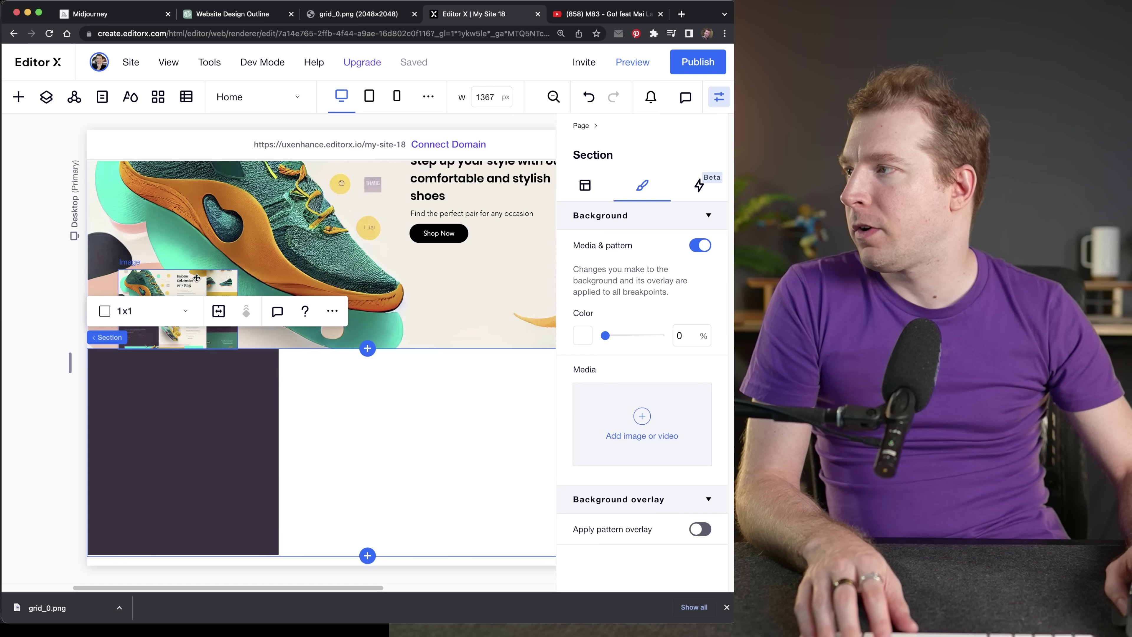
left_click(203, 285)
left_click_drag(202, 285, 436, 241)
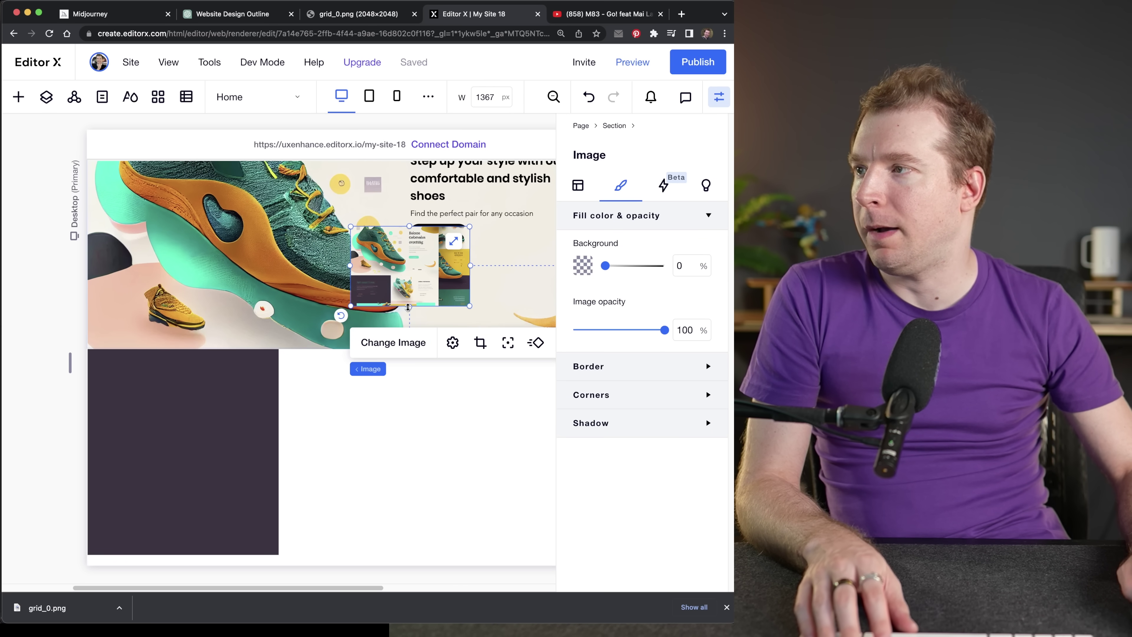
left_click(408, 372)
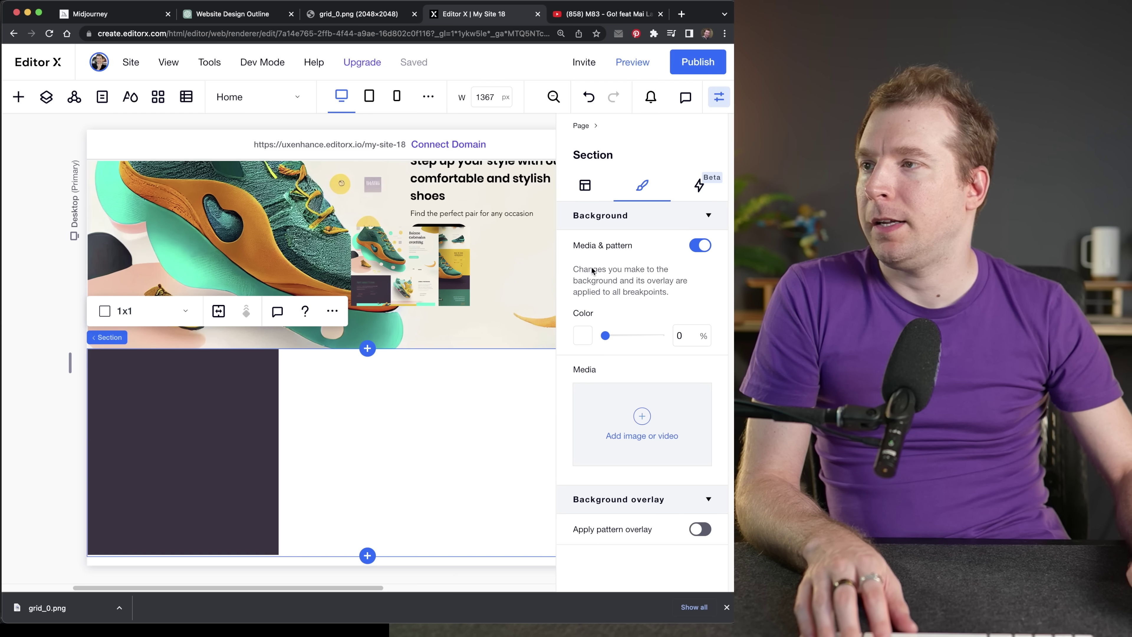
Sample the cream background of the hero with the DevTools eyedropper to get its hex code, and close DevTools
left_click(398, 272)
key("super+alt+i")
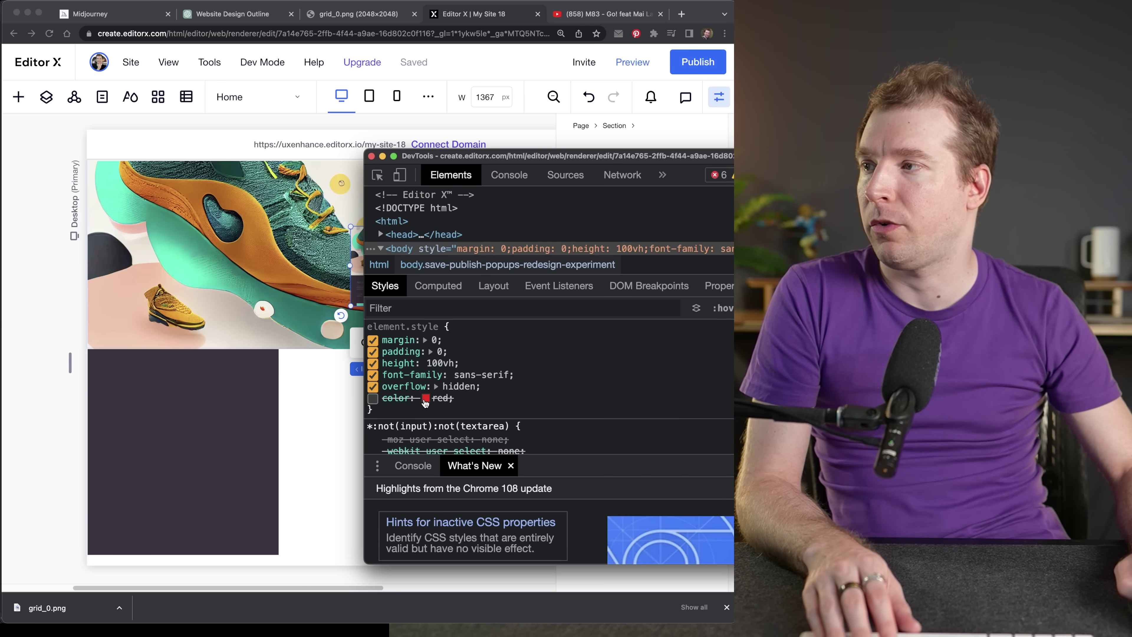
left_click(426, 398)
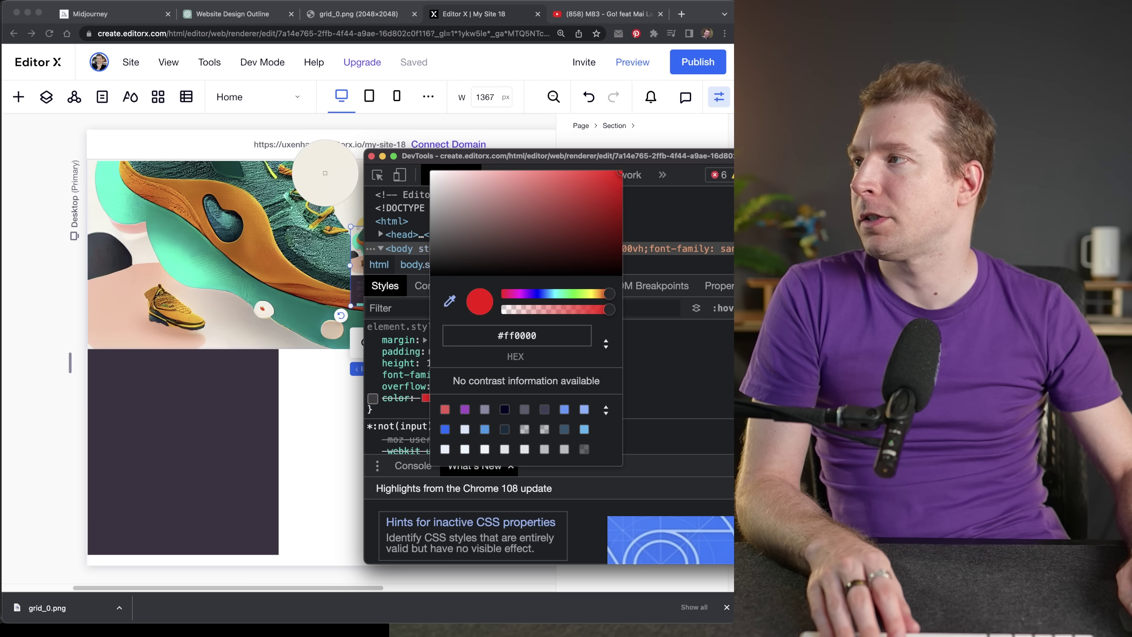
left_click(312, 183)
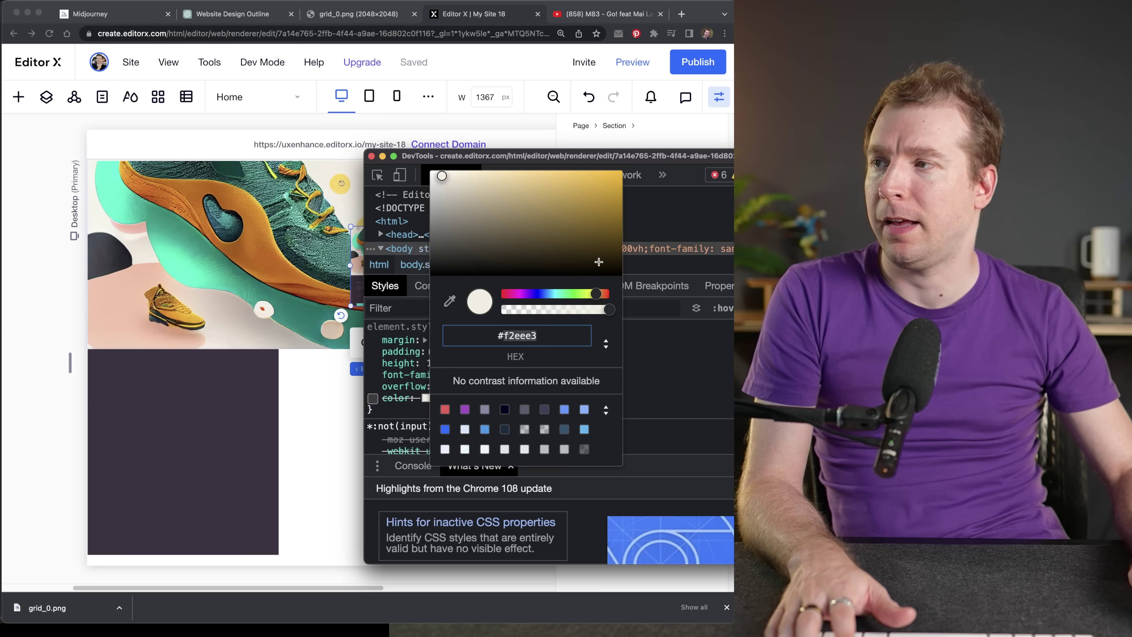
key("Escape")
left_click(371, 157)
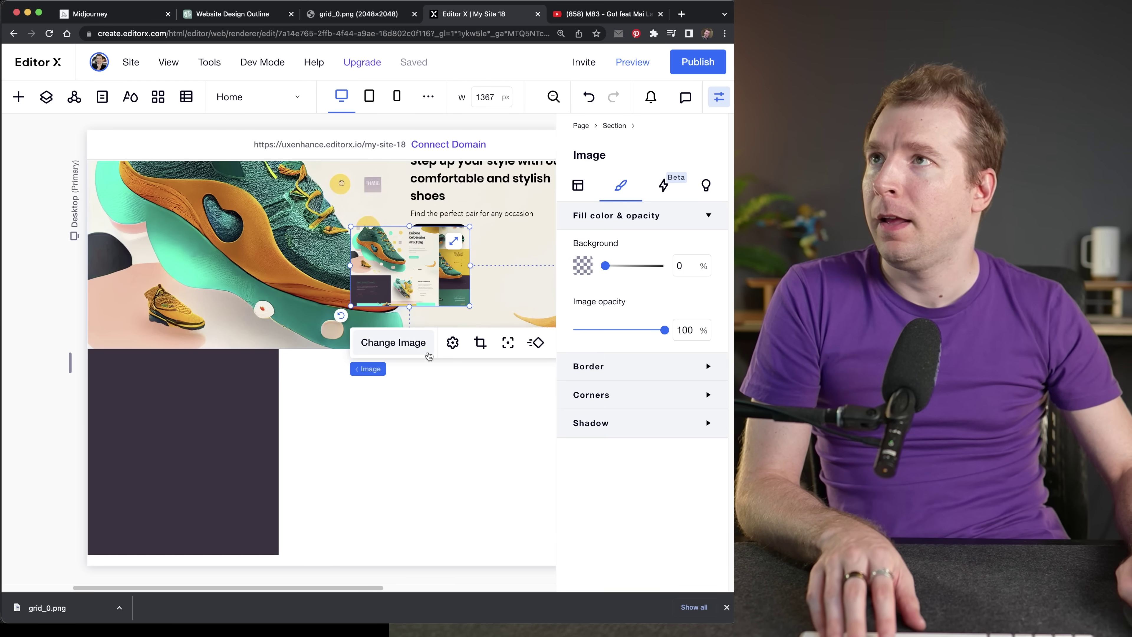
Set the background of the section below the hero to the custom colour #F0EDE3
left_click(407, 451)
left_click(584, 186)
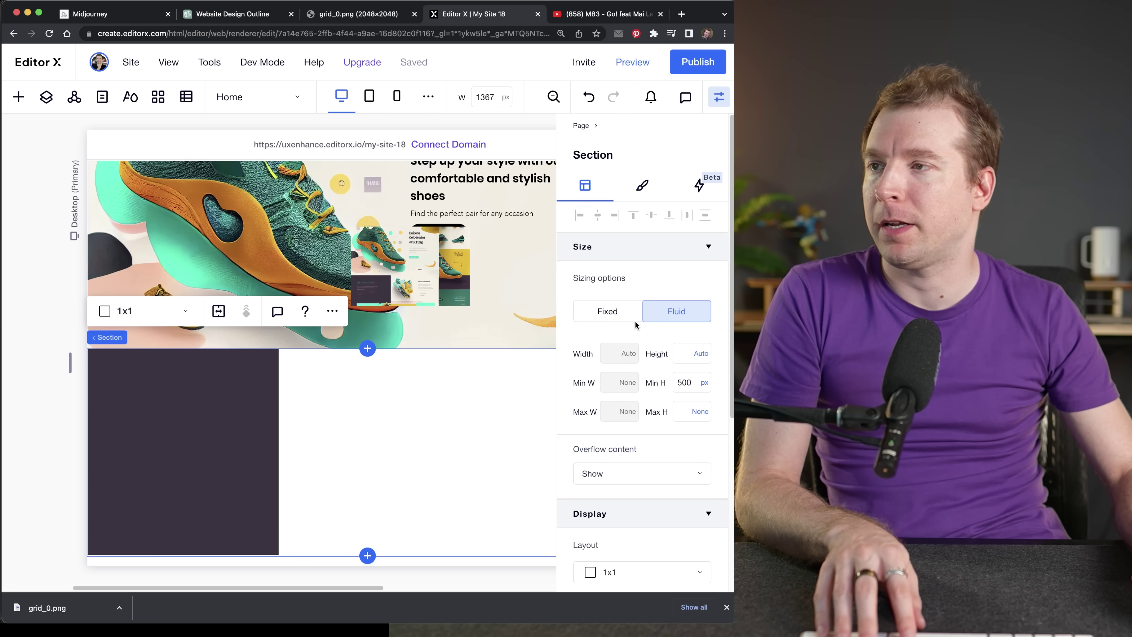
left_click(641, 185)
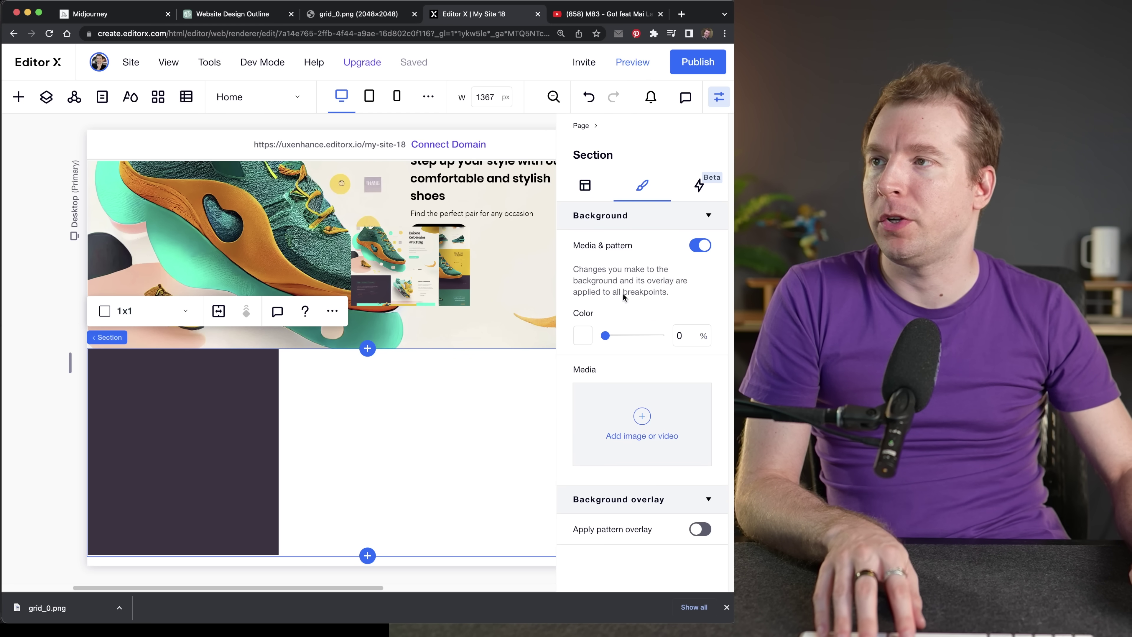
left_click(582, 334)
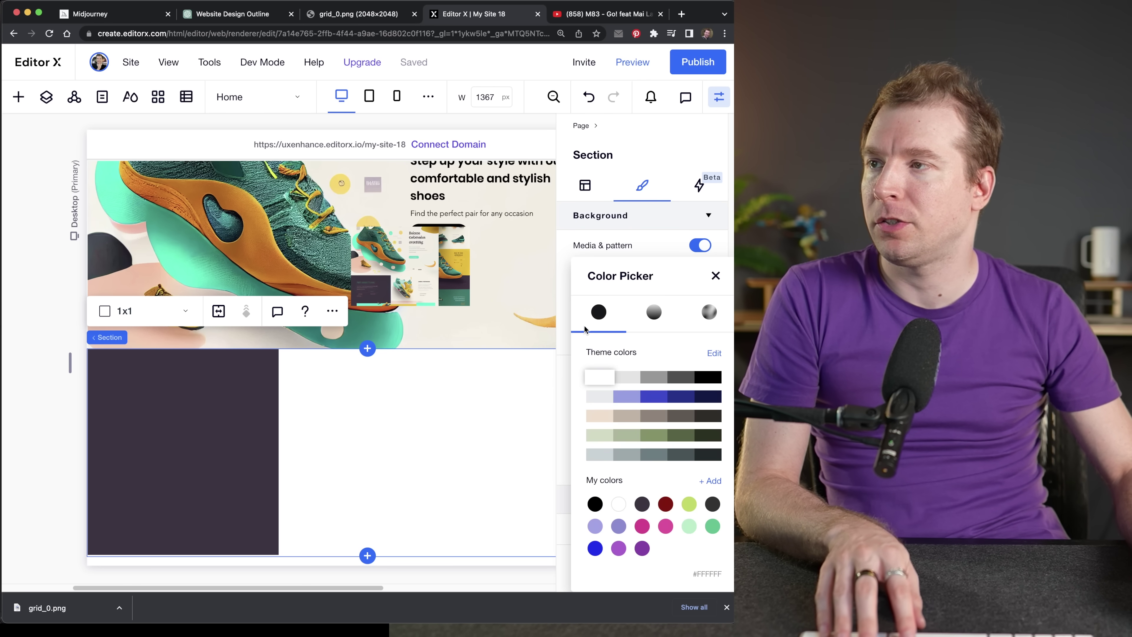
left_click(709, 481)
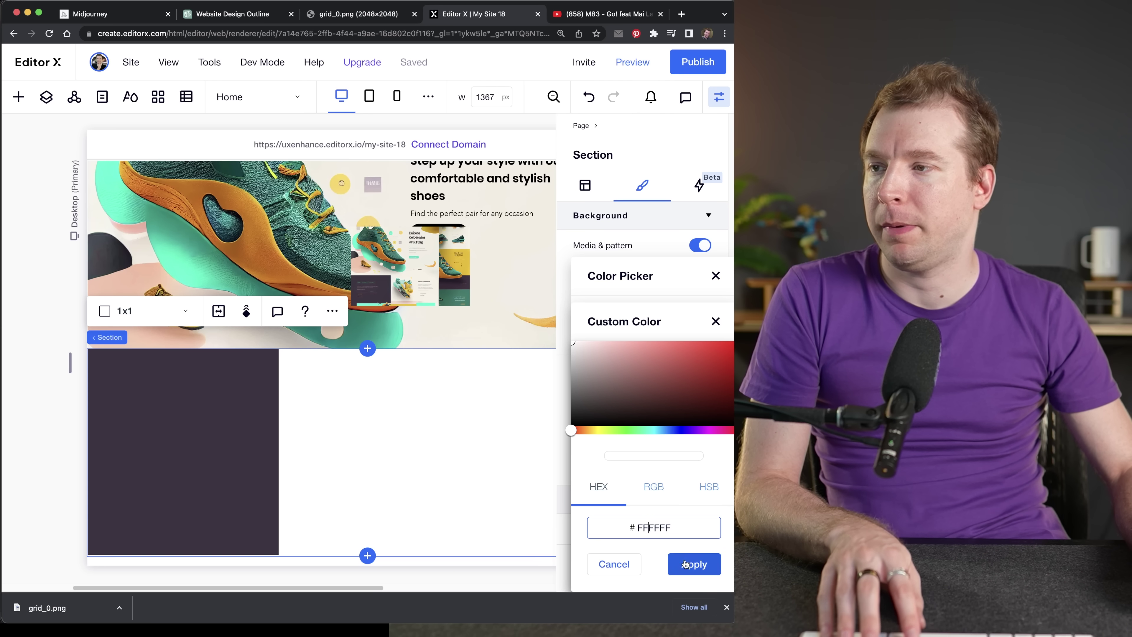
type("F0EDE3")
left_click(694, 564)
left_click(473, 350)
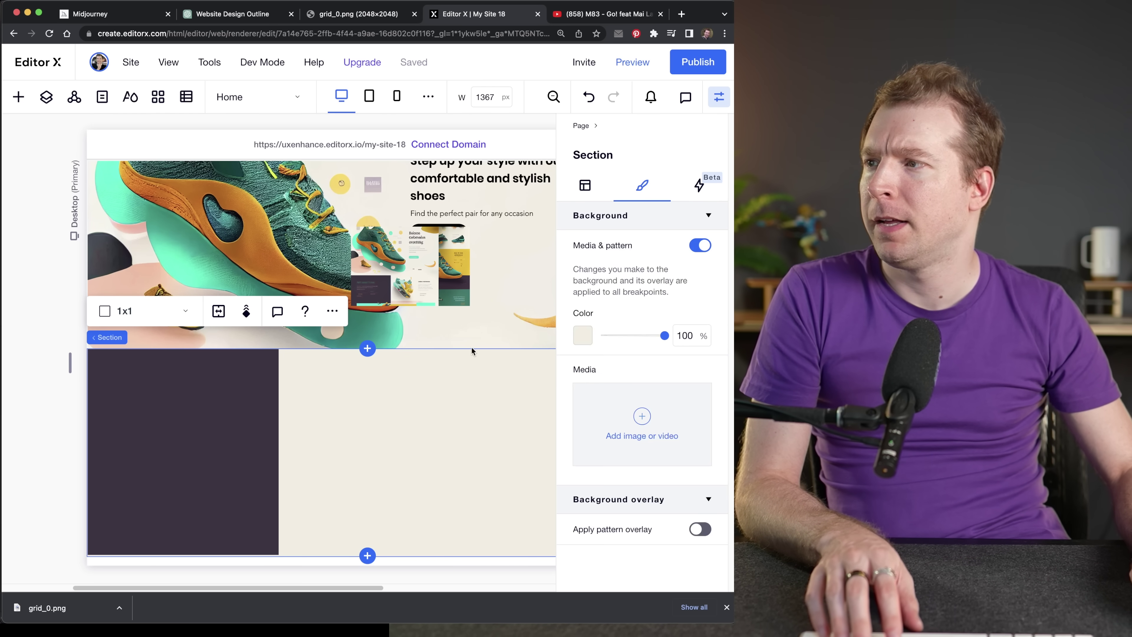
Move the small design image off the hero onto the dark container
left_click(469, 261)
left_click(448, 263)
left_click_drag(431, 251, 228, 460)
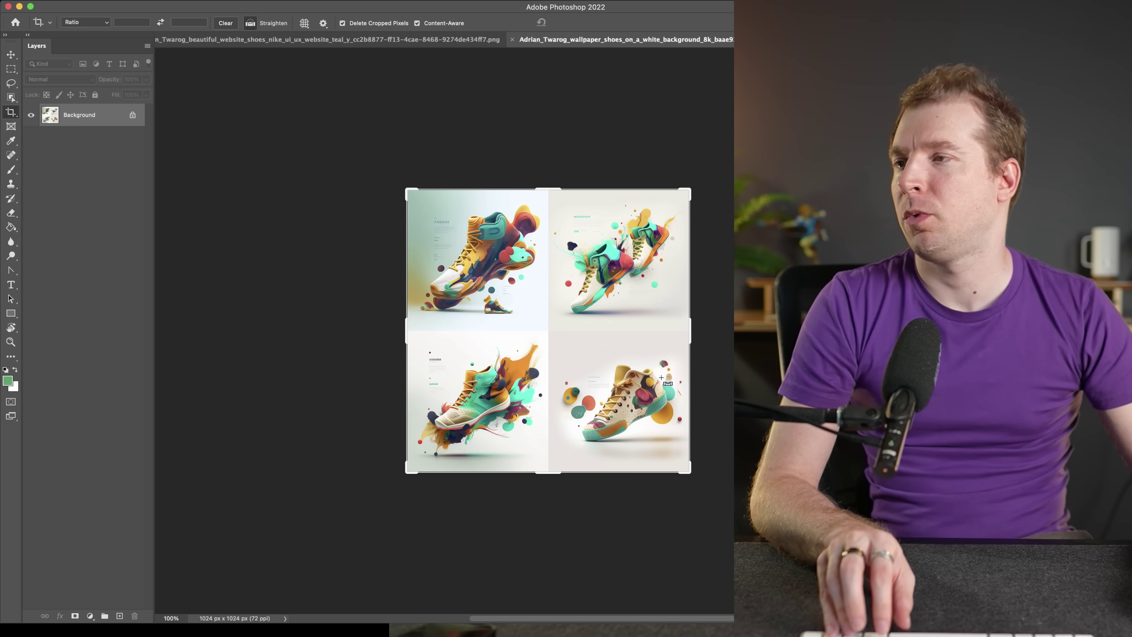
Switch to Photoshop and select the beige high-top shoe in the lower-right quarter of the wallpaper image with the Object Selection tool
scroll(668, 383, "up", 5)
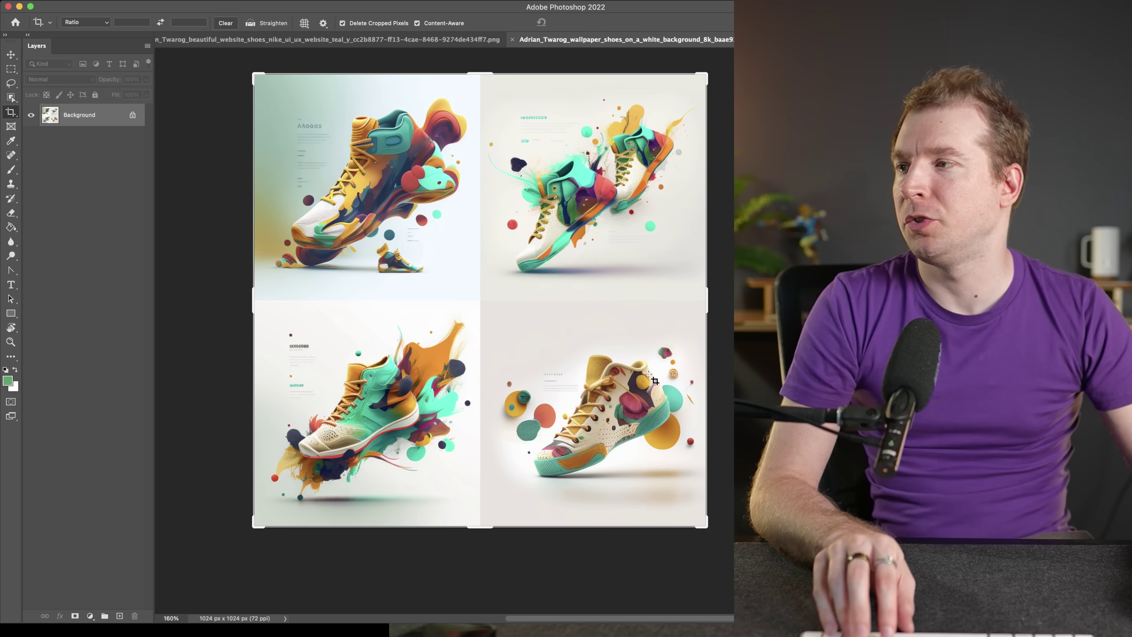
left_click(11, 70)
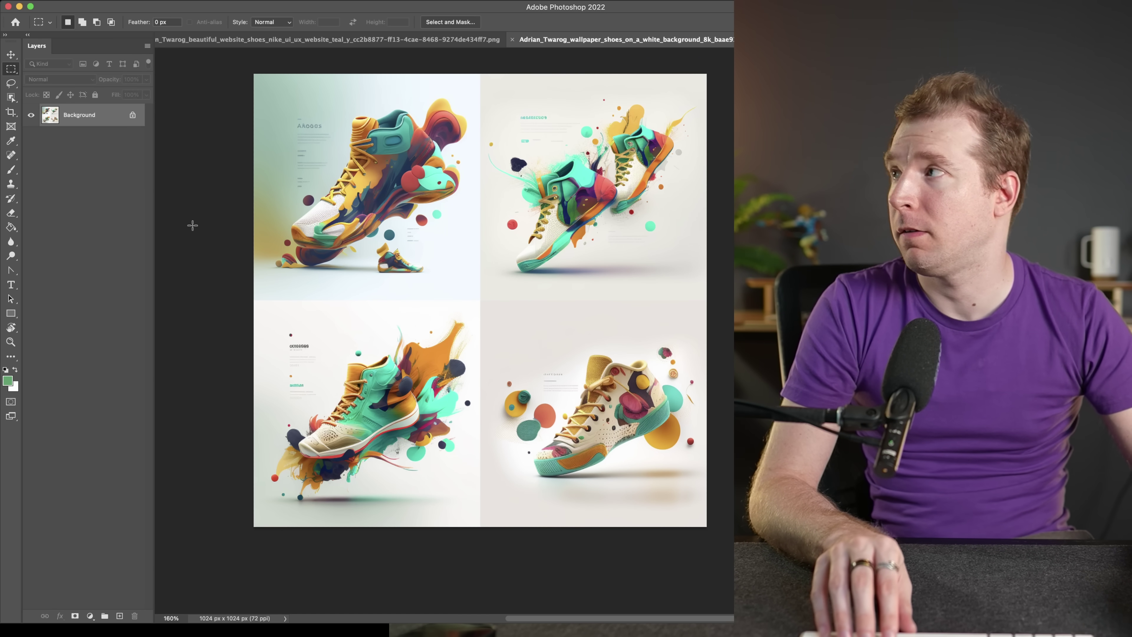
left_click(12, 99)
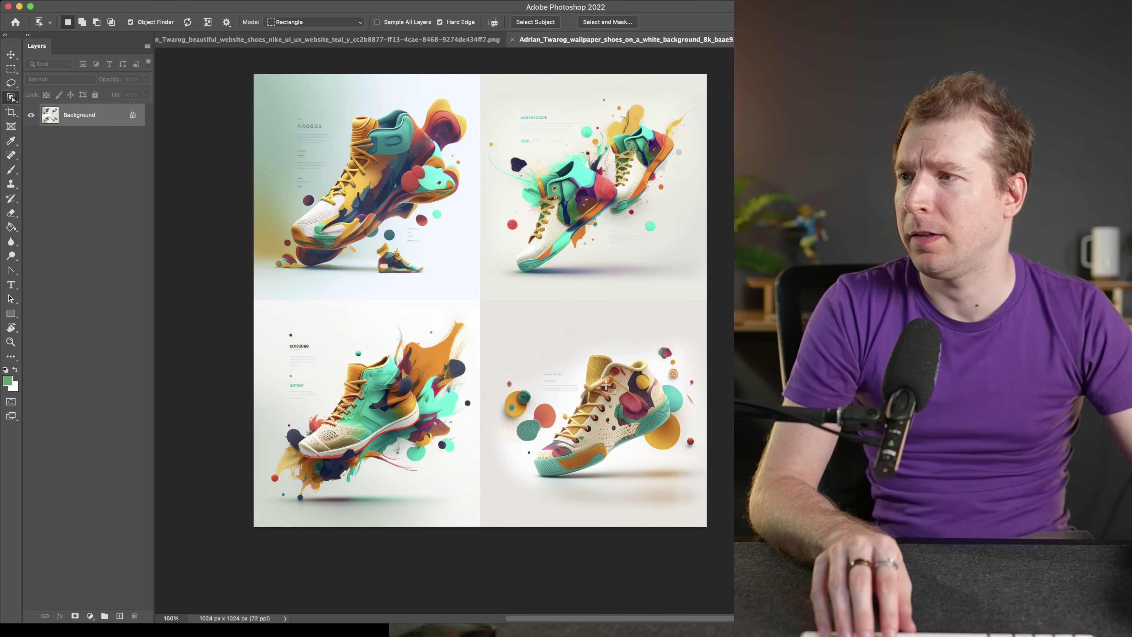
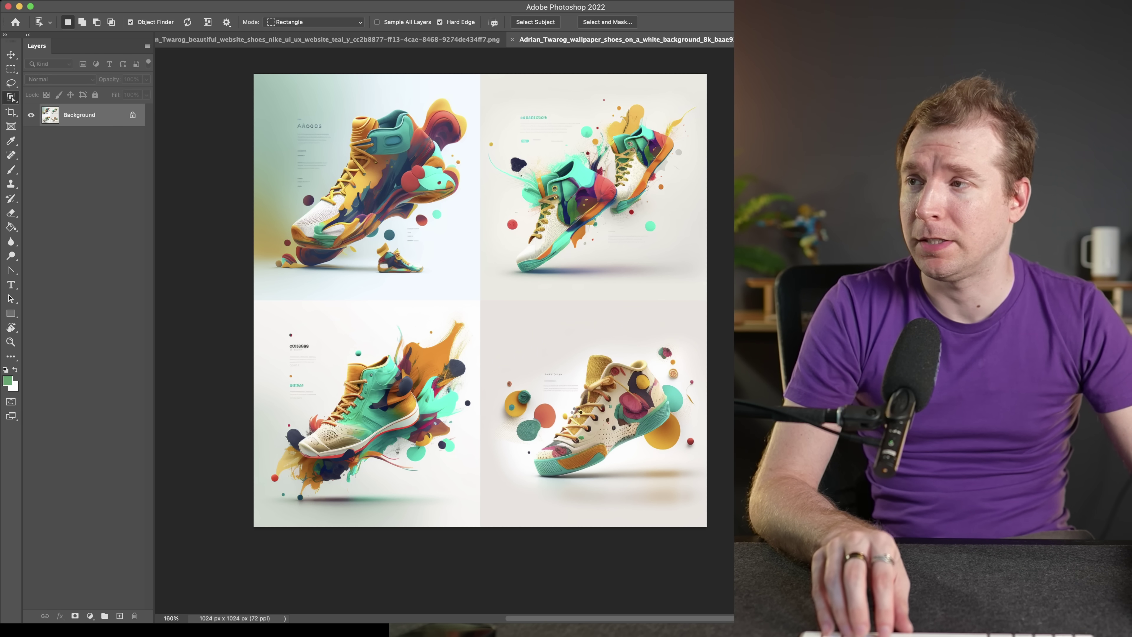
left_click(654, 436)
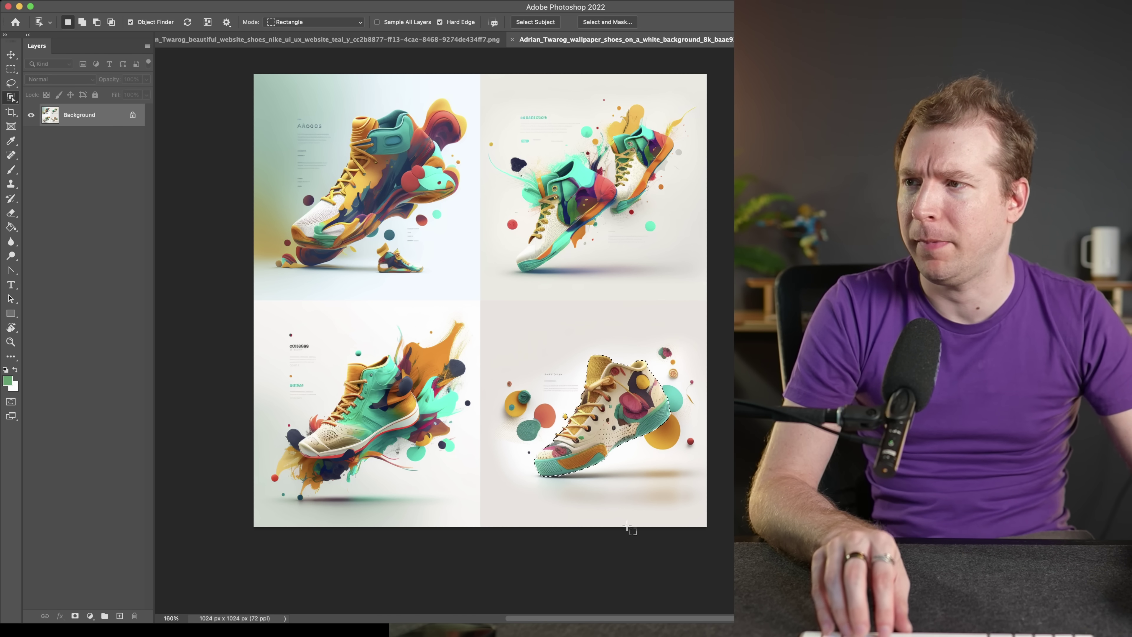
Add the coloured circles around the beige shoe to the selection and transfer the cutout to a new transparent document
scroll(657, 481, "up", 3)
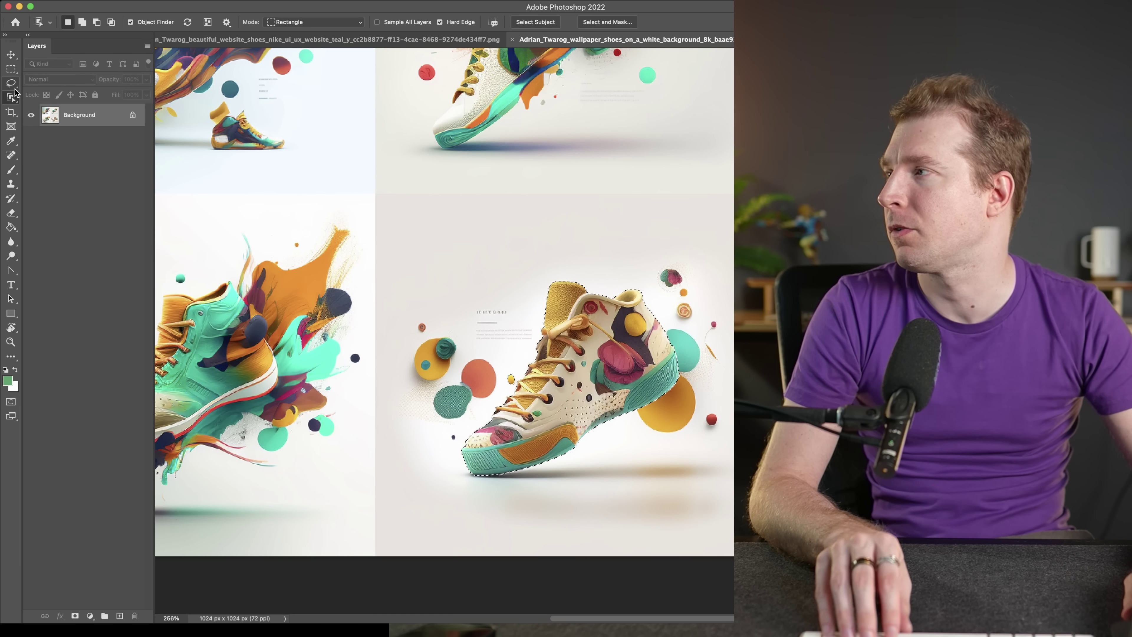
left_click(440, 364)
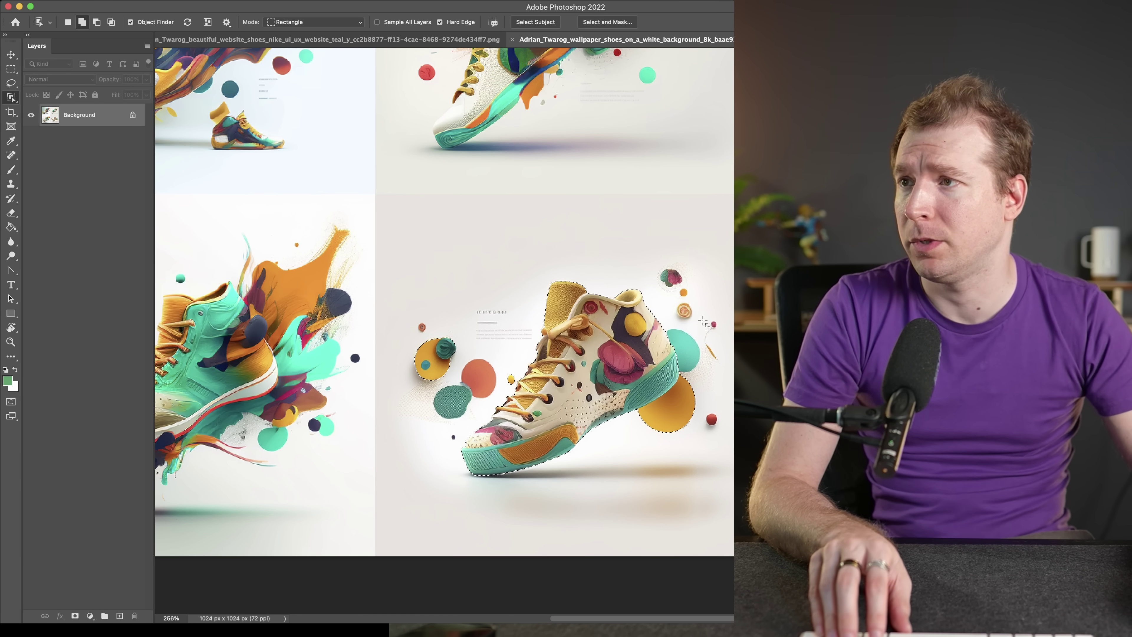
key("shift")
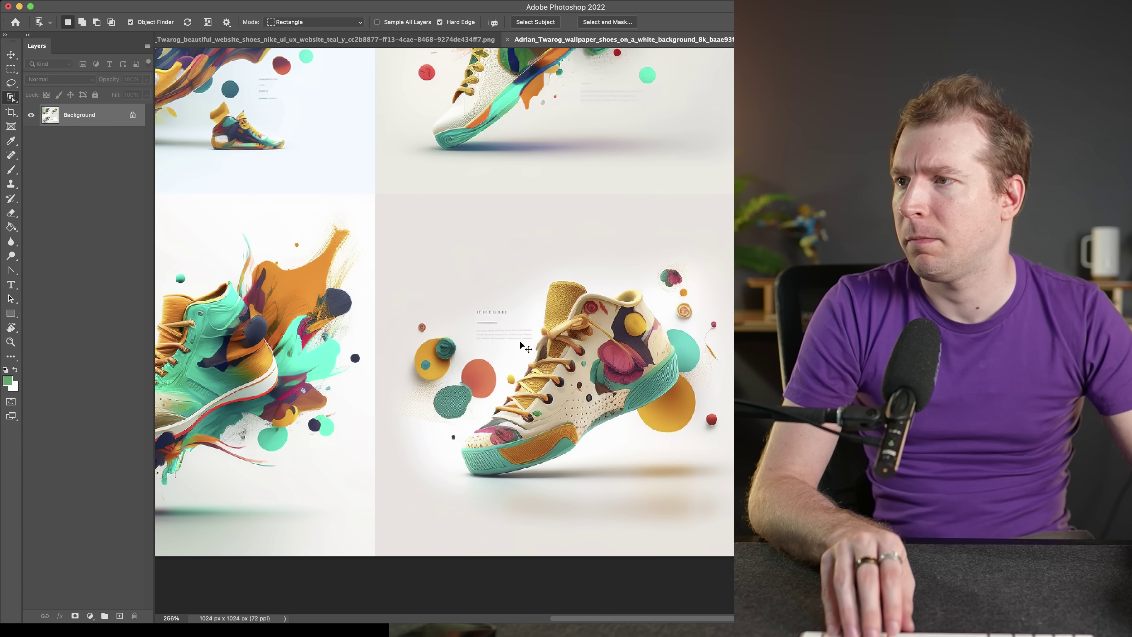
key("super+x")
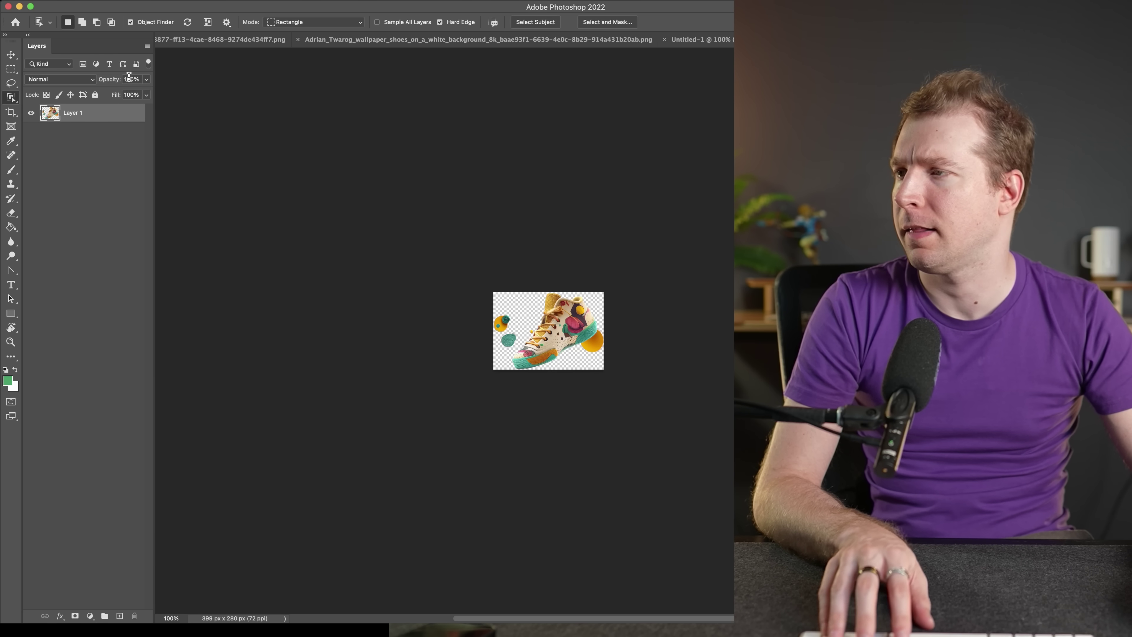
Export the shoe cutout for the web in PNG format
left_click(84, 1)
mouse_move(141, 151)
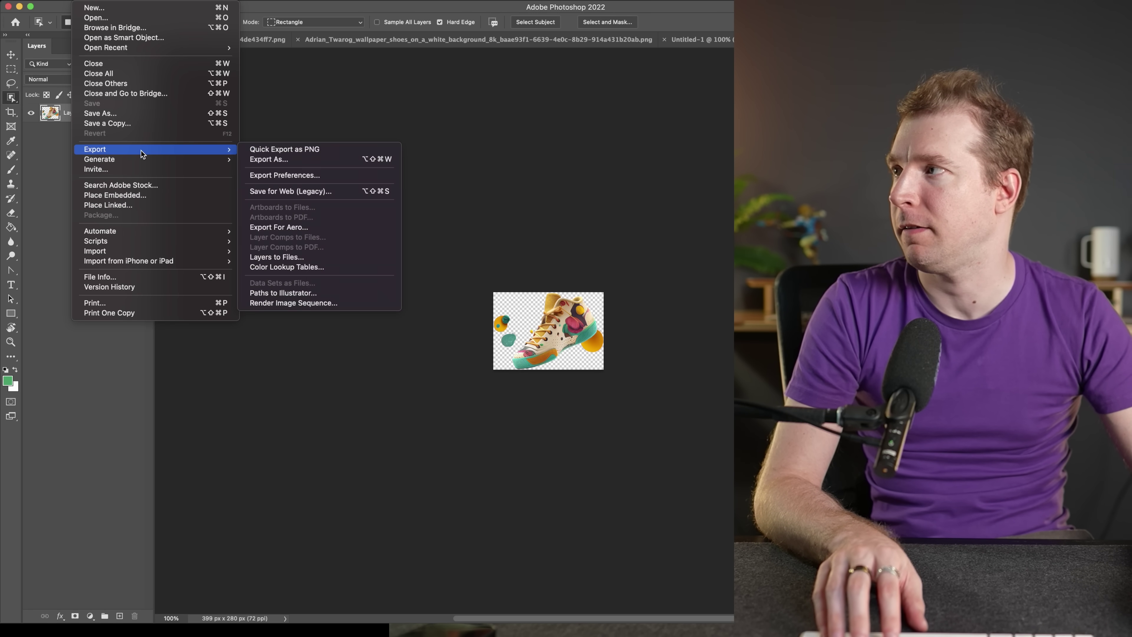
left_click(281, 192)
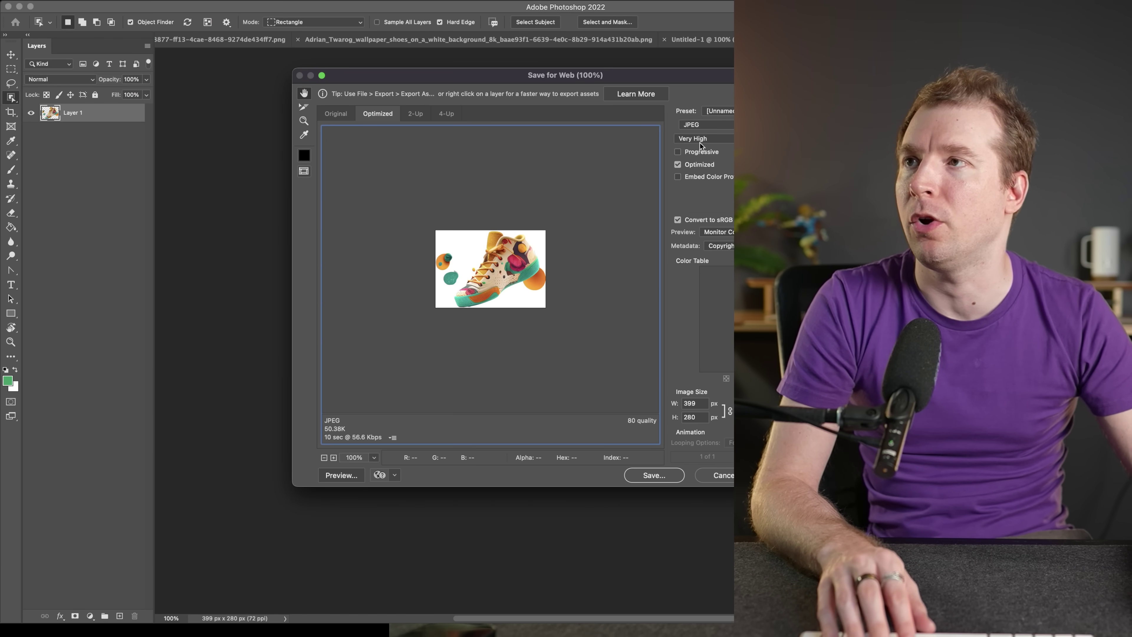
left_click(730, 124)
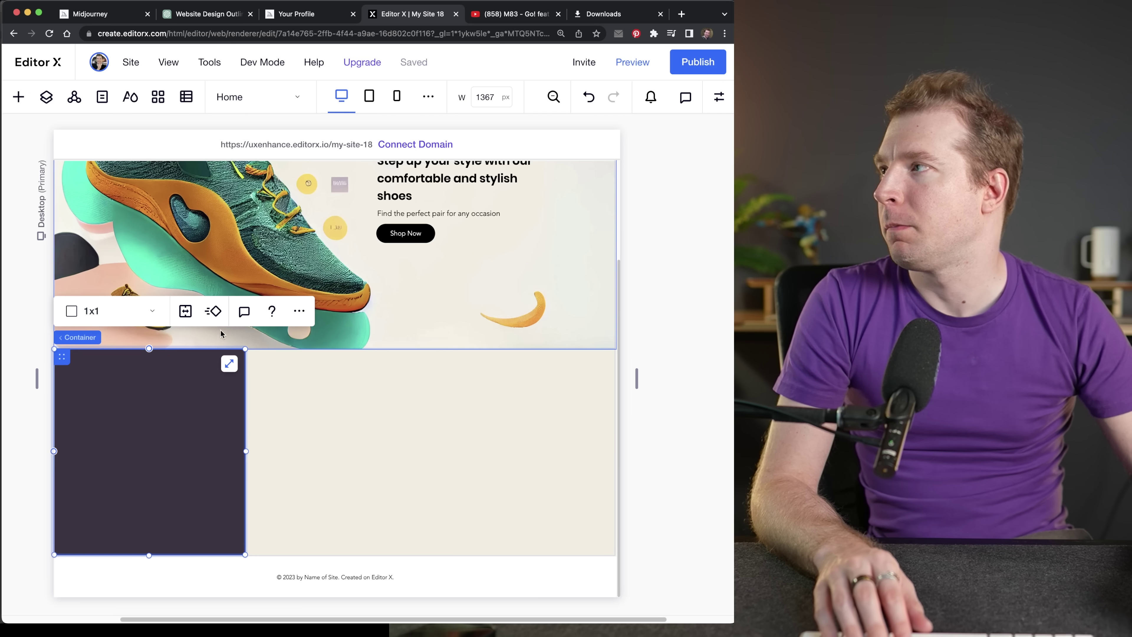
Back in Editor X, add an image element to the section below the hero and open the image replacement dialog
left_click(19, 97)
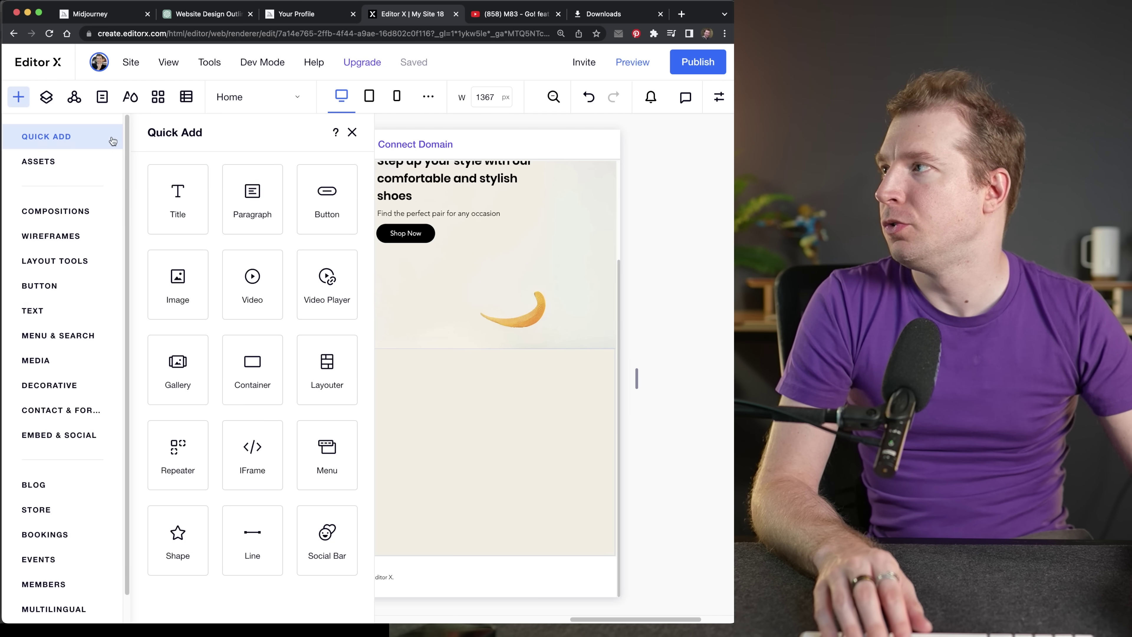
left_click(196, 298)
left_click(487, 314)
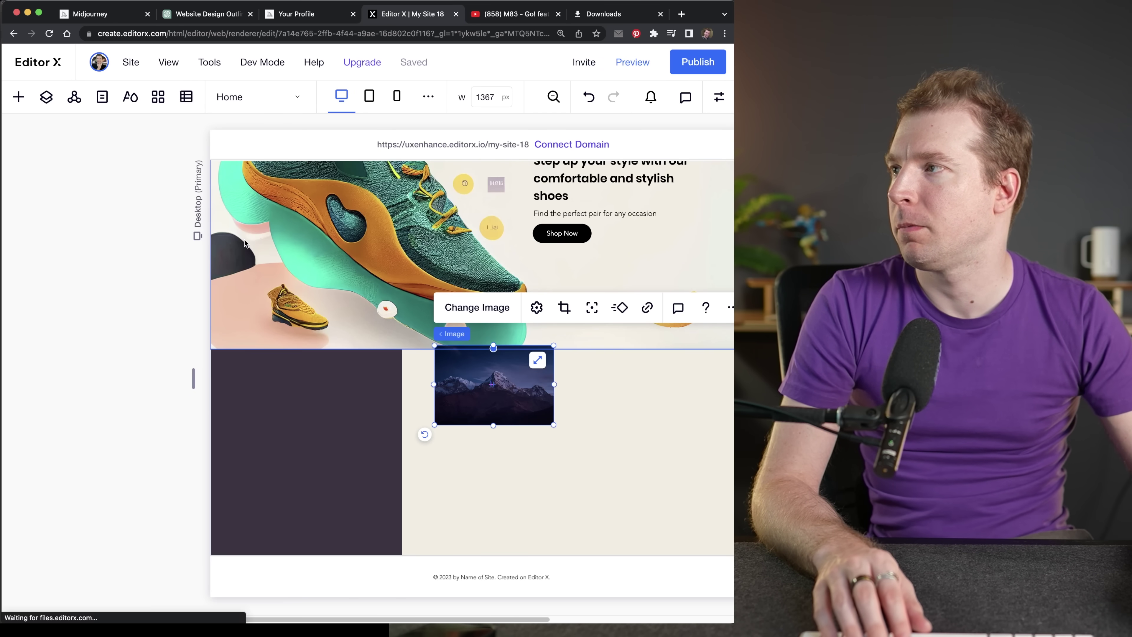
Upload Layer-1.png from the desktop as the element's picture and move it further into the cream area
left_click(121, 153)
left_click(394, 361)
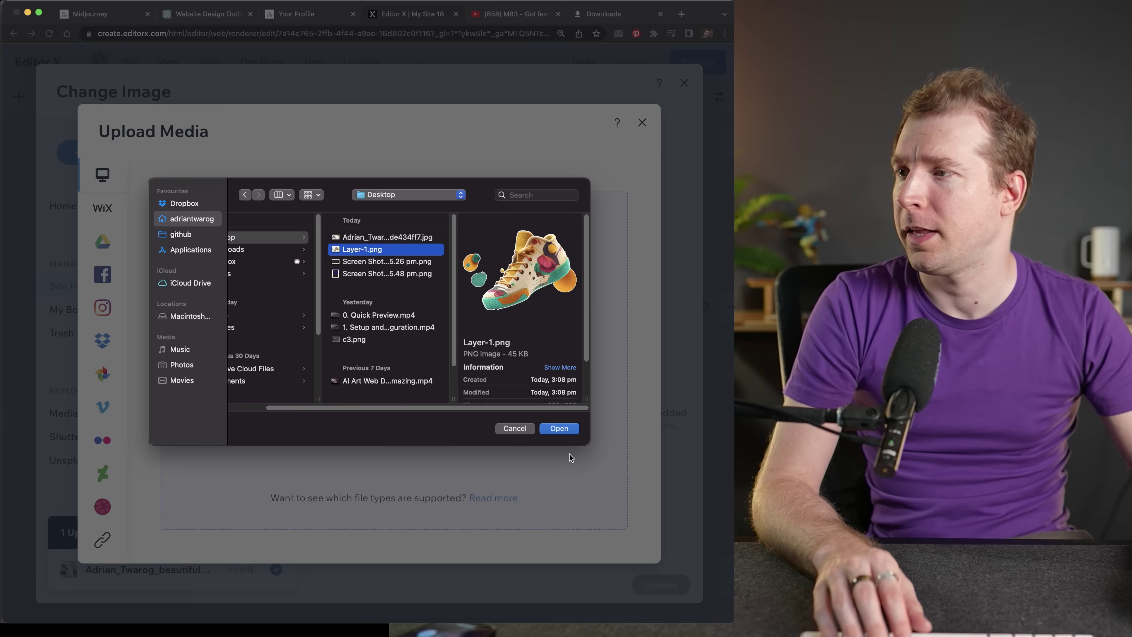
left_click(561, 431)
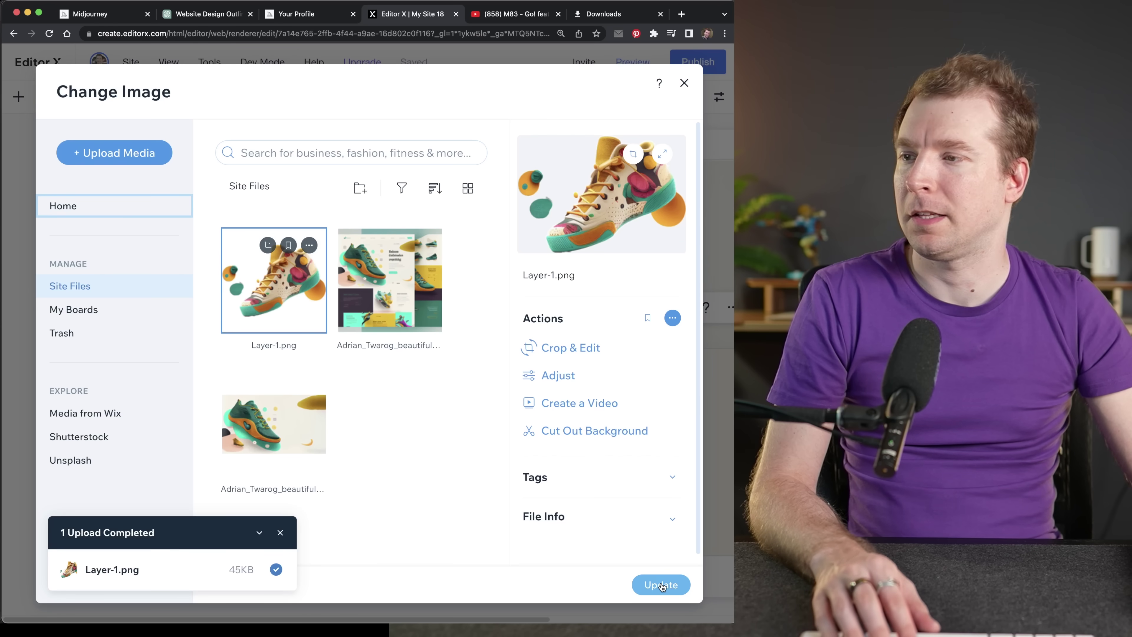
left_click(655, 581)
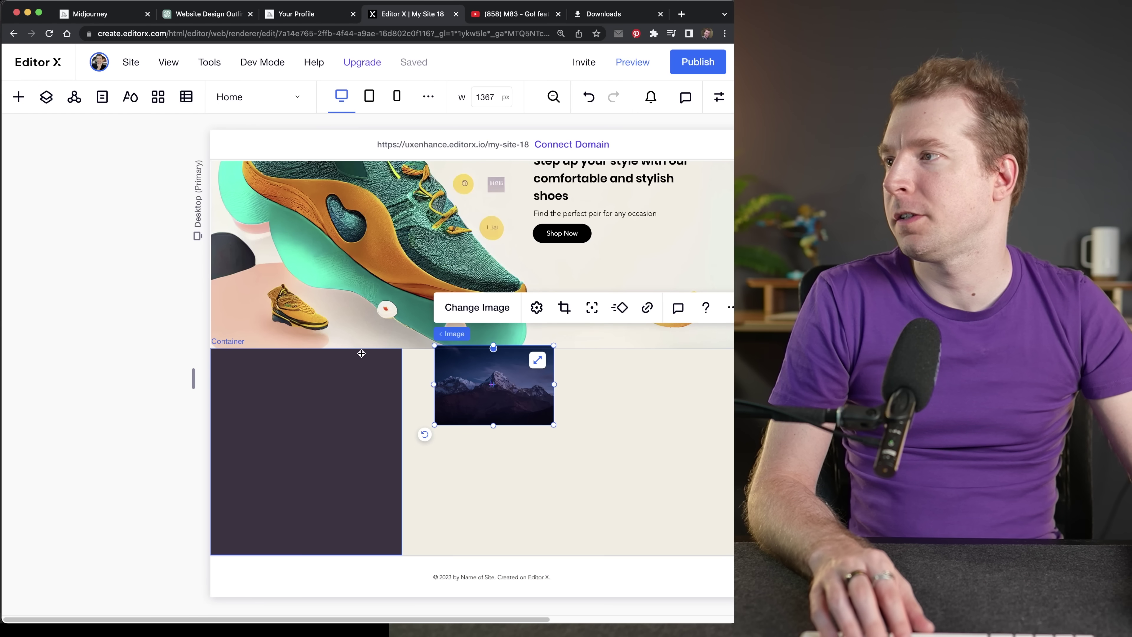
left_click_drag(502, 382, 574, 445)
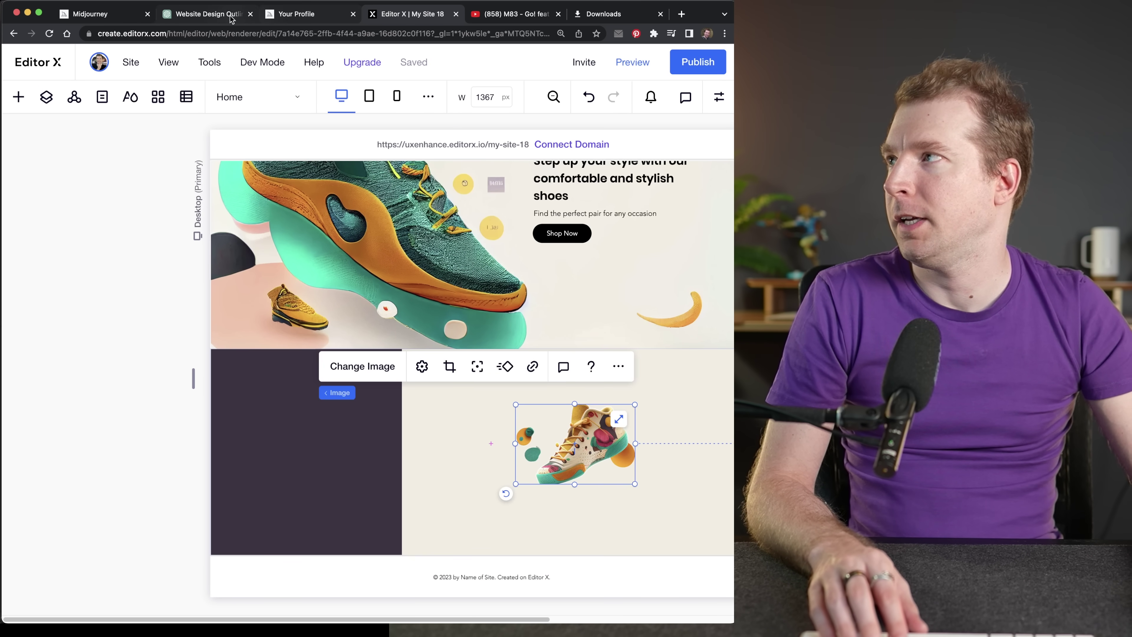
Open the reference design grid_0.png to examine the layout of the section below the hero, and return to the site editor
left_click(207, 14)
left_click(89, 14)
left_click(301, 15)
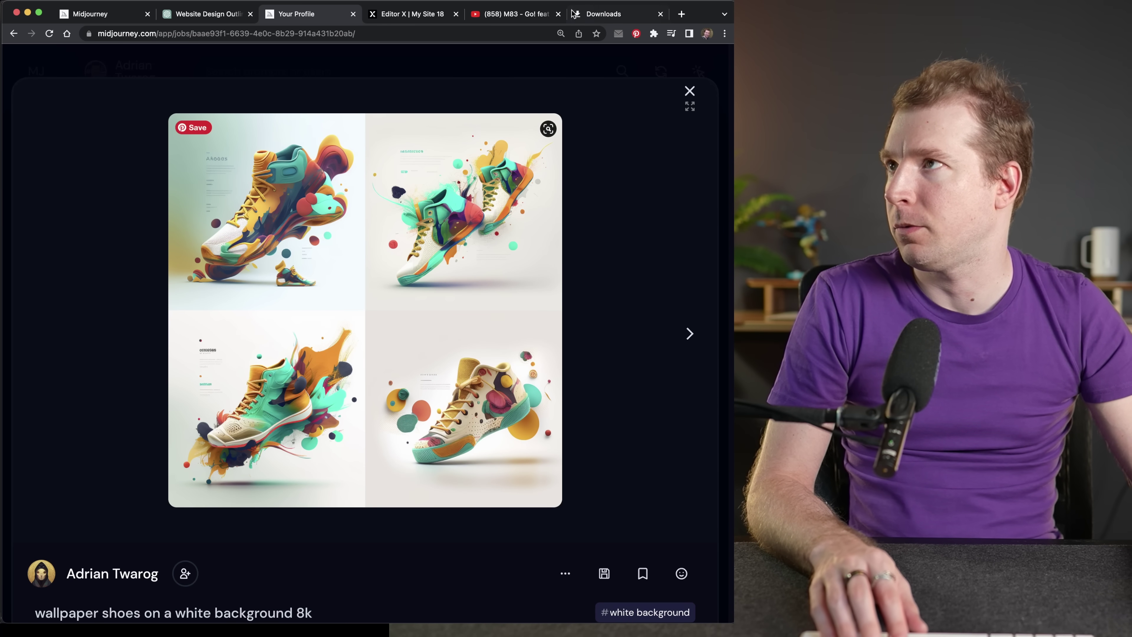
left_click(584, 15)
left_click(263, 212)
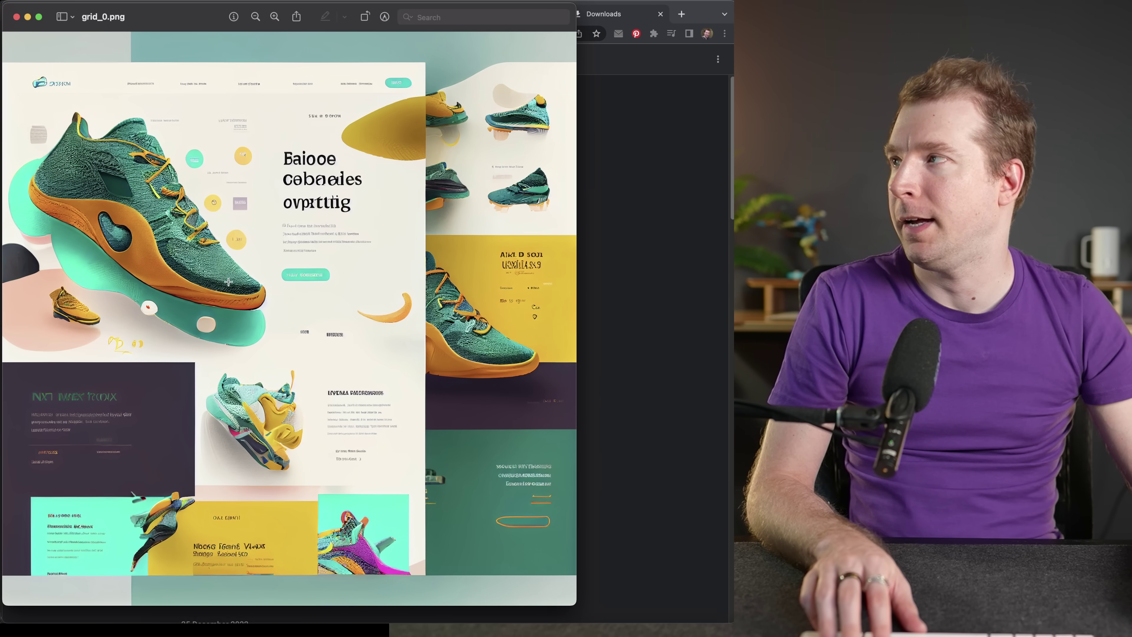
left_click(16, 17)
left_click(385, 16)
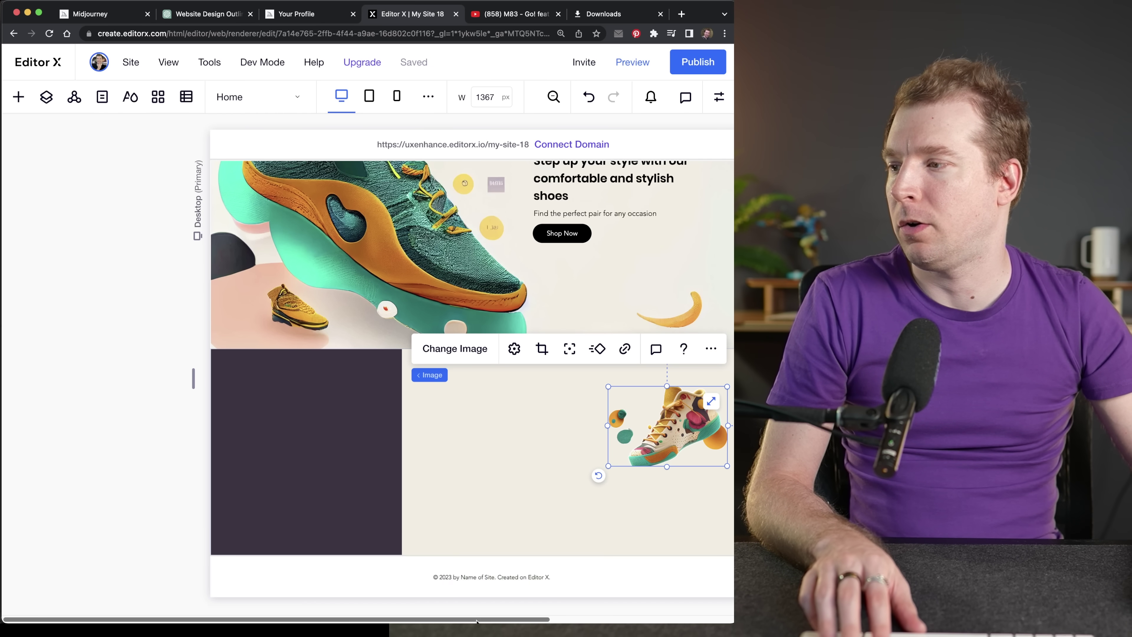
Change the layout of the section below the hero to a 3x1 grid
left_click_drag(476, 619, 542, 618)
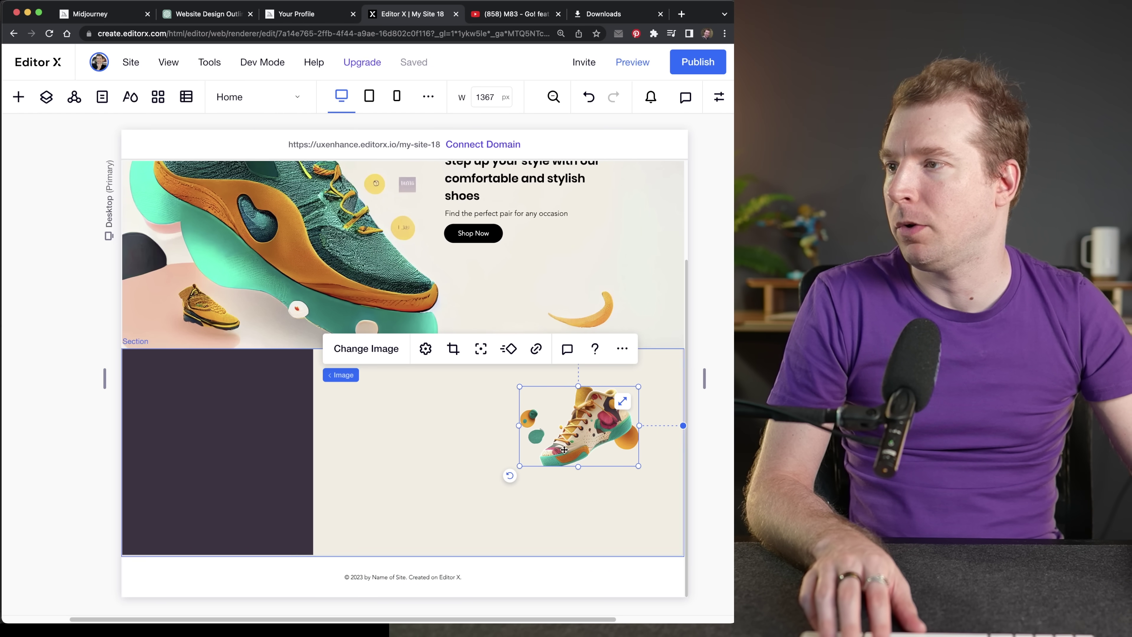
left_click(404, 399)
left_click(198, 316)
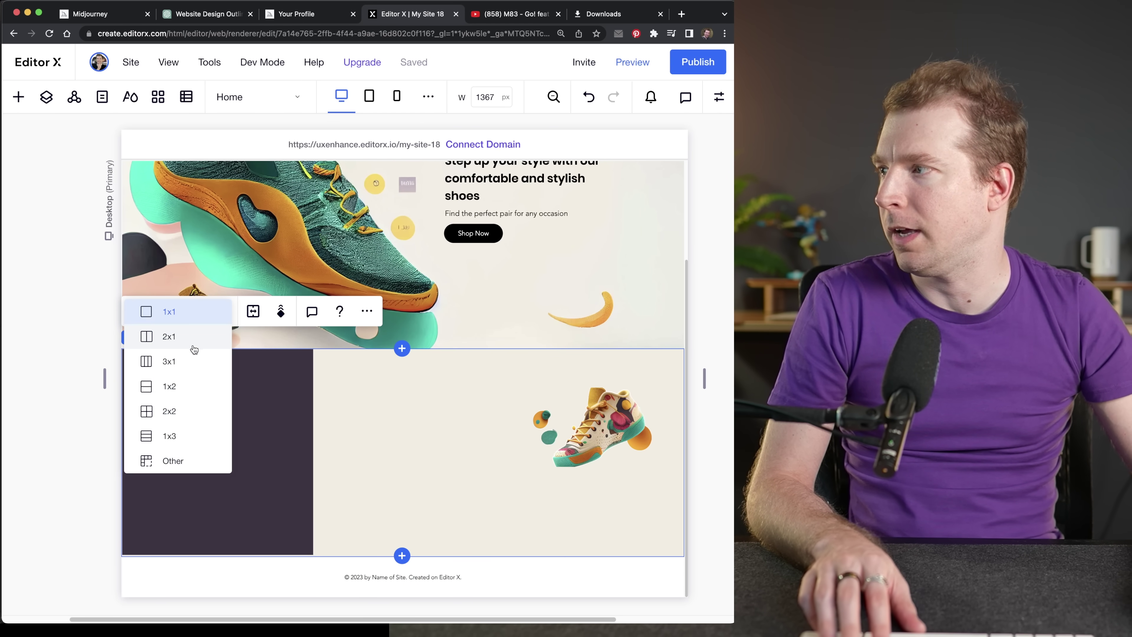
left_click(192, 359)
Shrink the dark container, move it into the first grid column and stretch it to fill that cell
left_click(231, 394)
left_click_drag(231, 394, 474, 365)
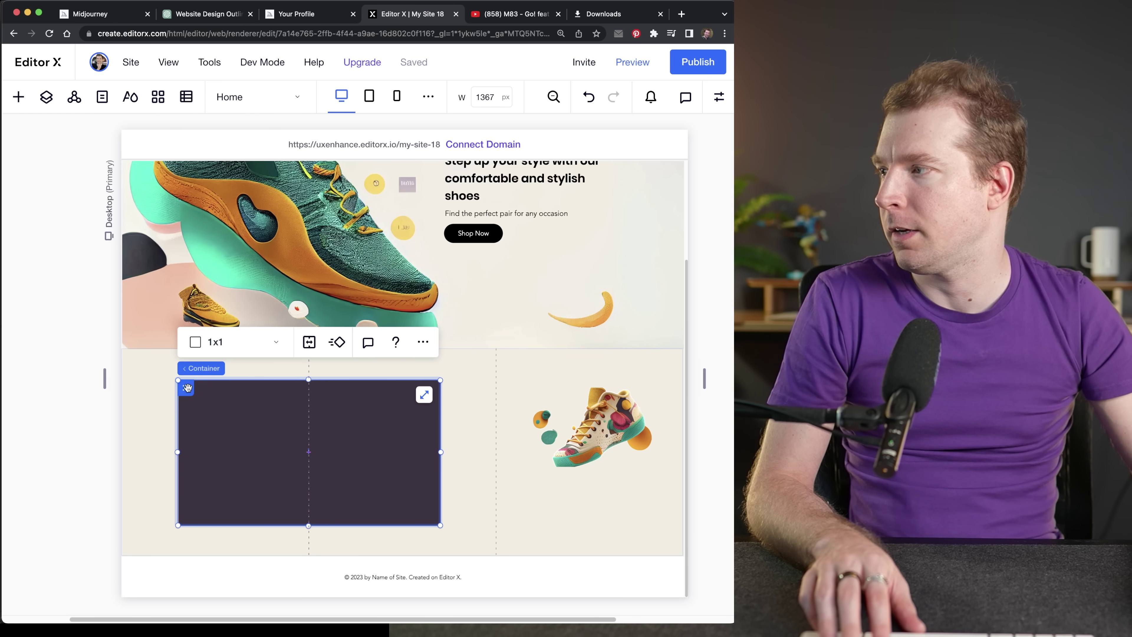
left_click_drag(178, 380, 285, 439)
left_click_drag(384, 445, 247, 406)
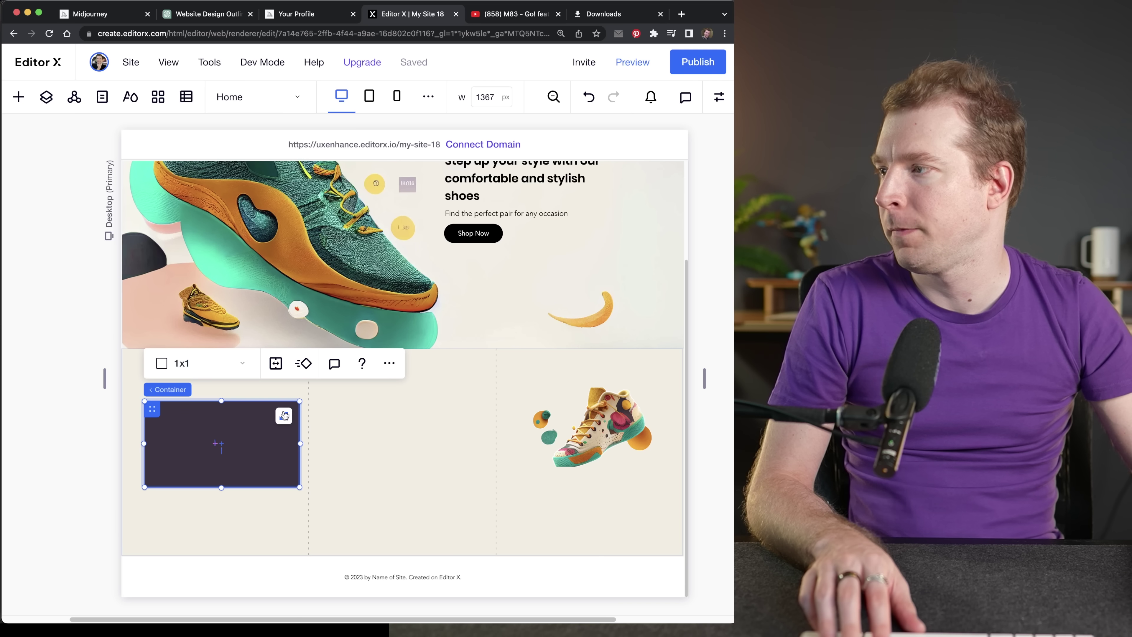
left_click(284, 416)
Move the shoe image into the middle grid column and resize it to fit within the cell
left_click(609, 423)
left_click_drag(609, 423, 415, 435)
left_click_drag(457, 480, 416, 466)
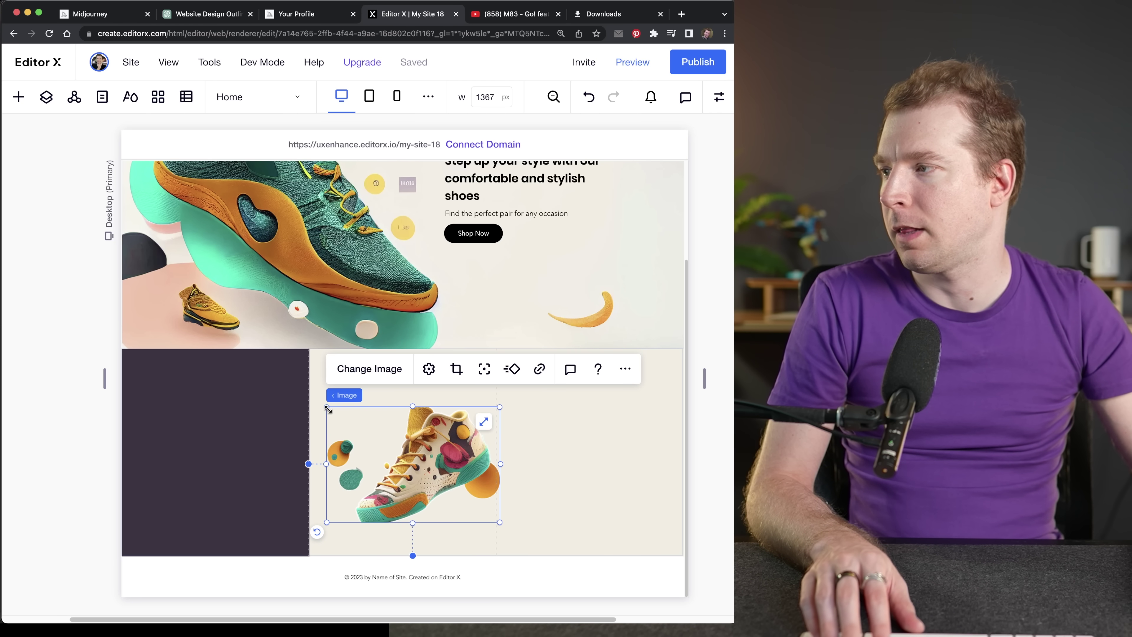
left_click_drag(328, 408, 374, 435)
left_click_drag(433, 465, 377, 437)
left_click(393, 437)
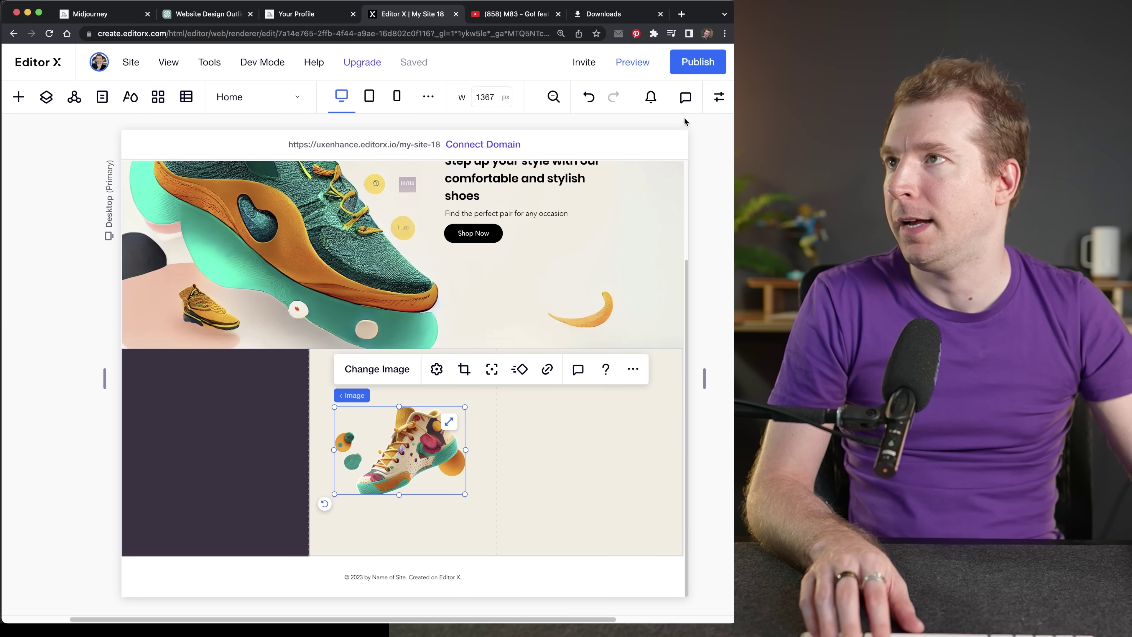
Dock the shoe image to the top, left, right and bottom of the middle grid cell
left_click(590, 195)
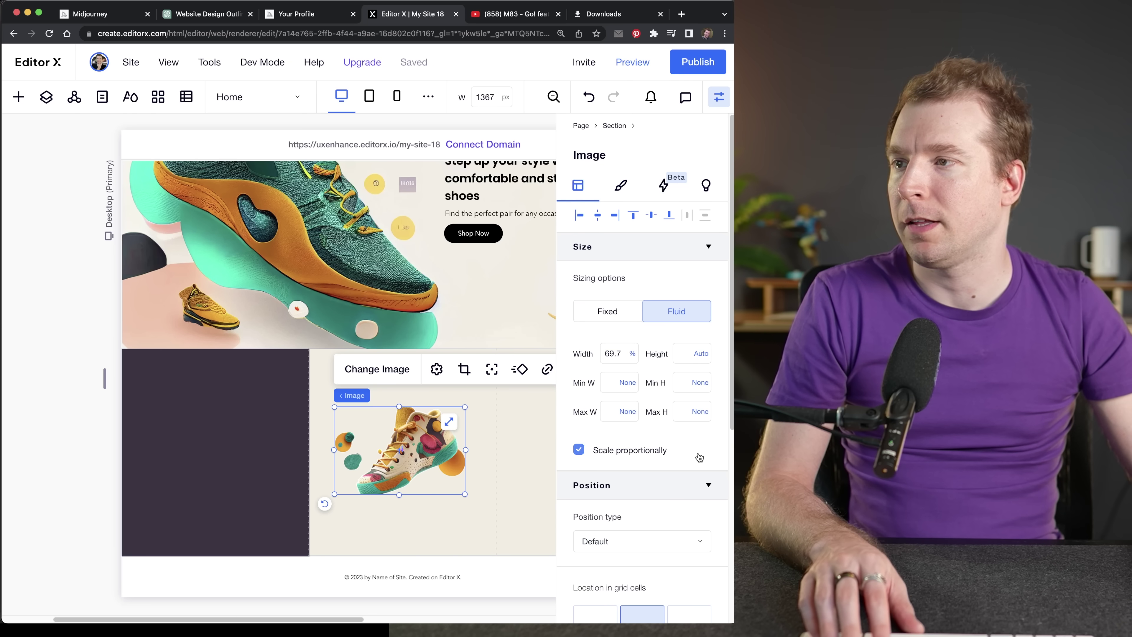
scroll(678, 472, "down", 6)
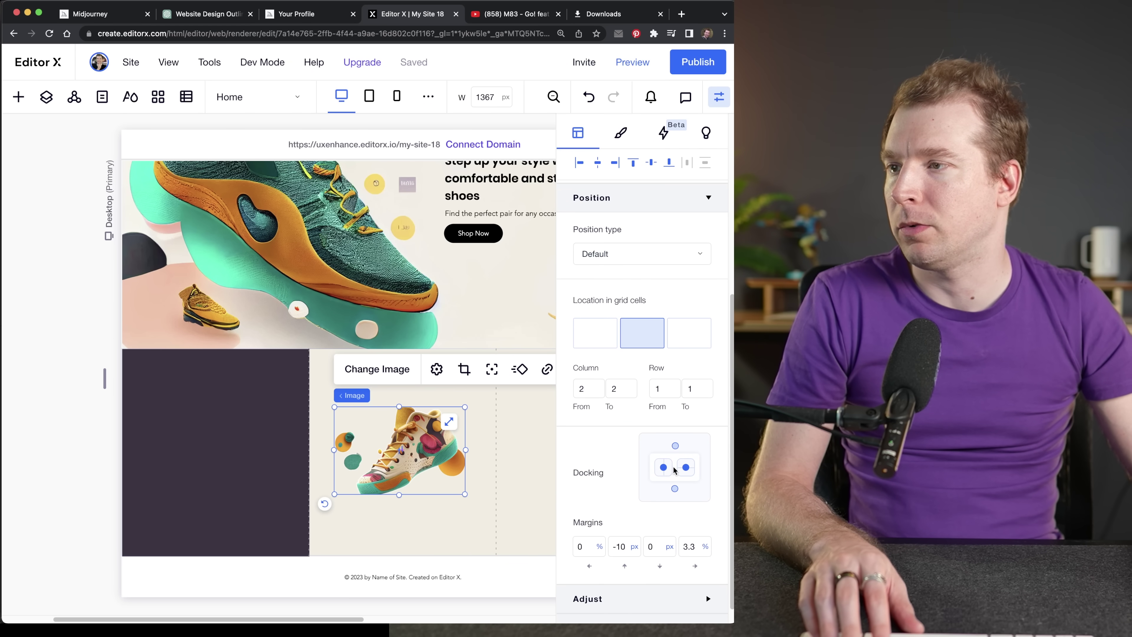
left_click(675, 445)
left_click(653, 466)
left_click(697, 467)
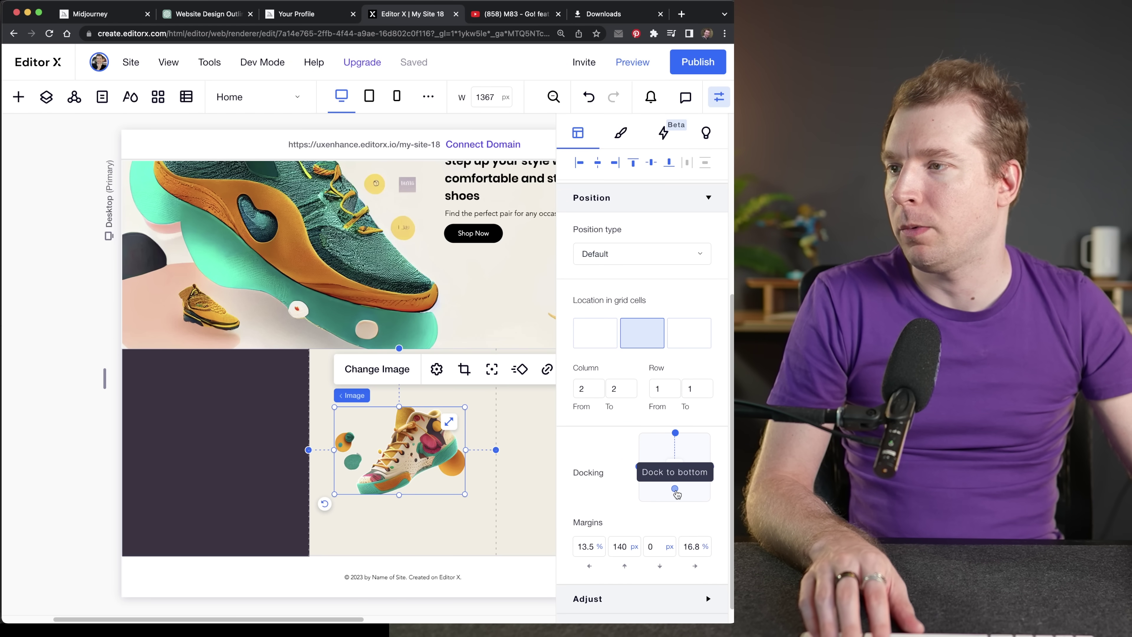
left_click(530, 431)
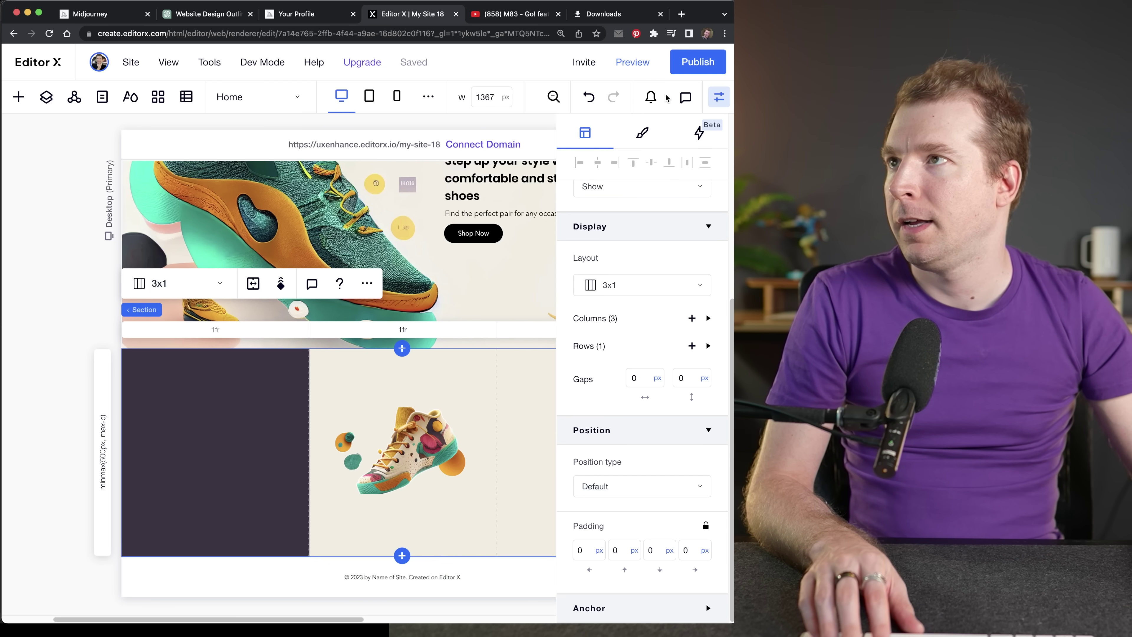
left_click(718, 97)
Add a paragraph text element to the third grid column of the section below the hero
left_click_drag(420, 619, 469, 619)
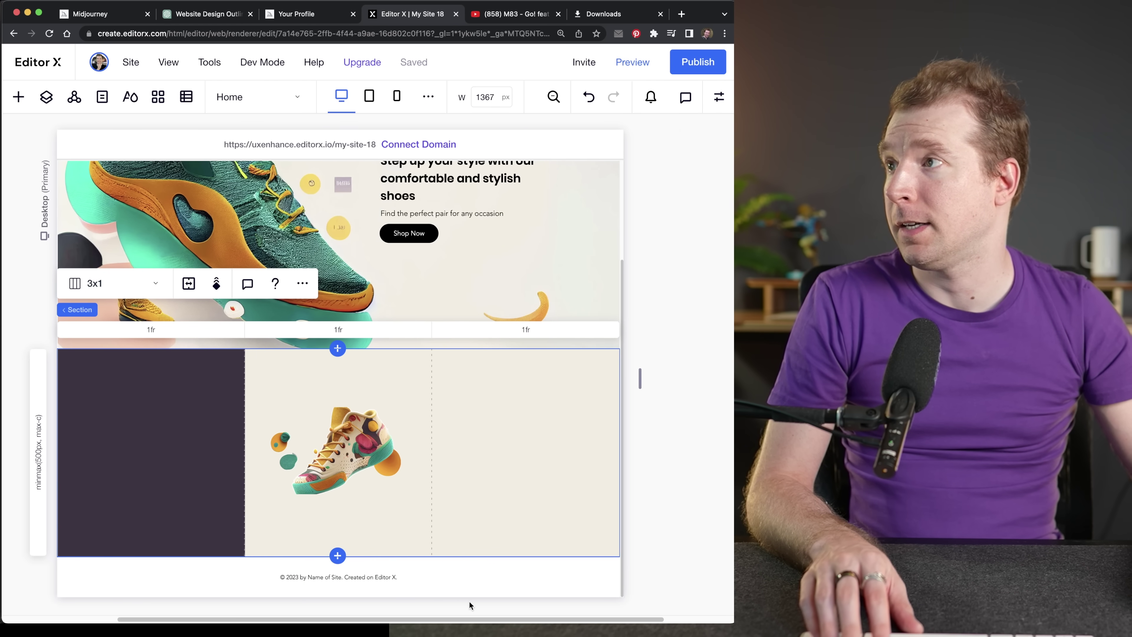
left_click(478, 213)
left_click(18, 97)
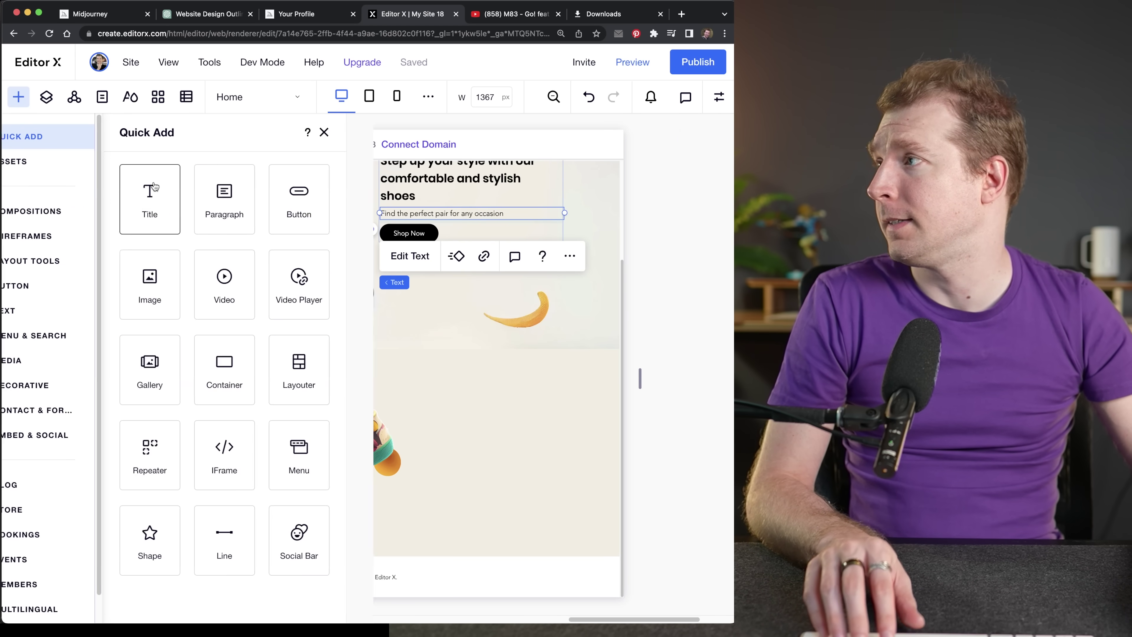
left_click_drag(254, 197, 625, 452)
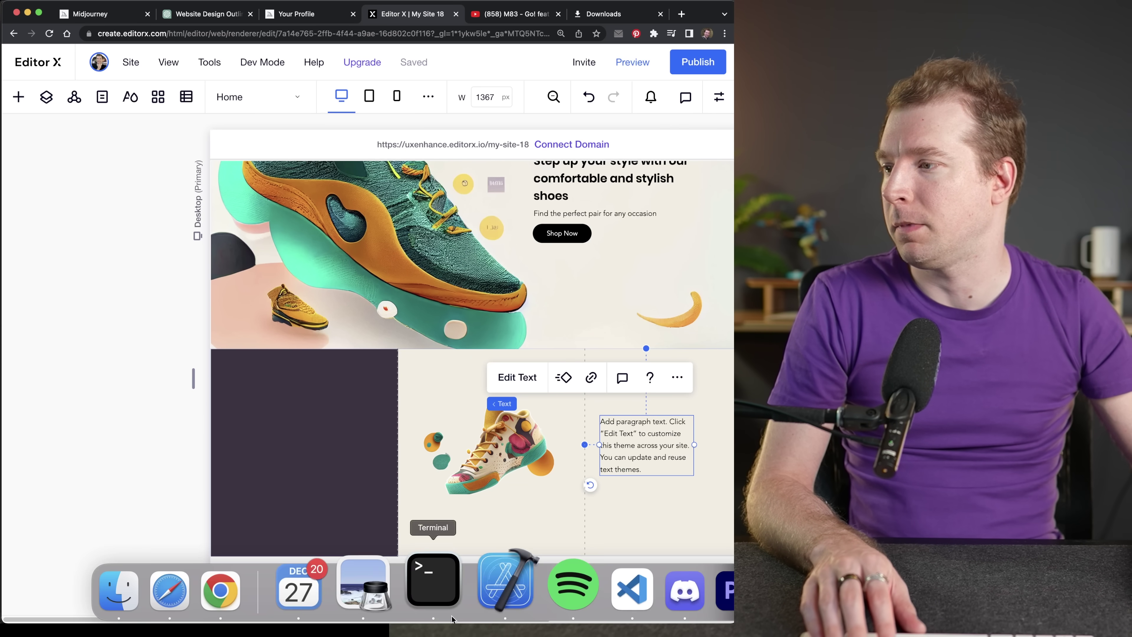
left_click_drag(436, 619, 492, 618)
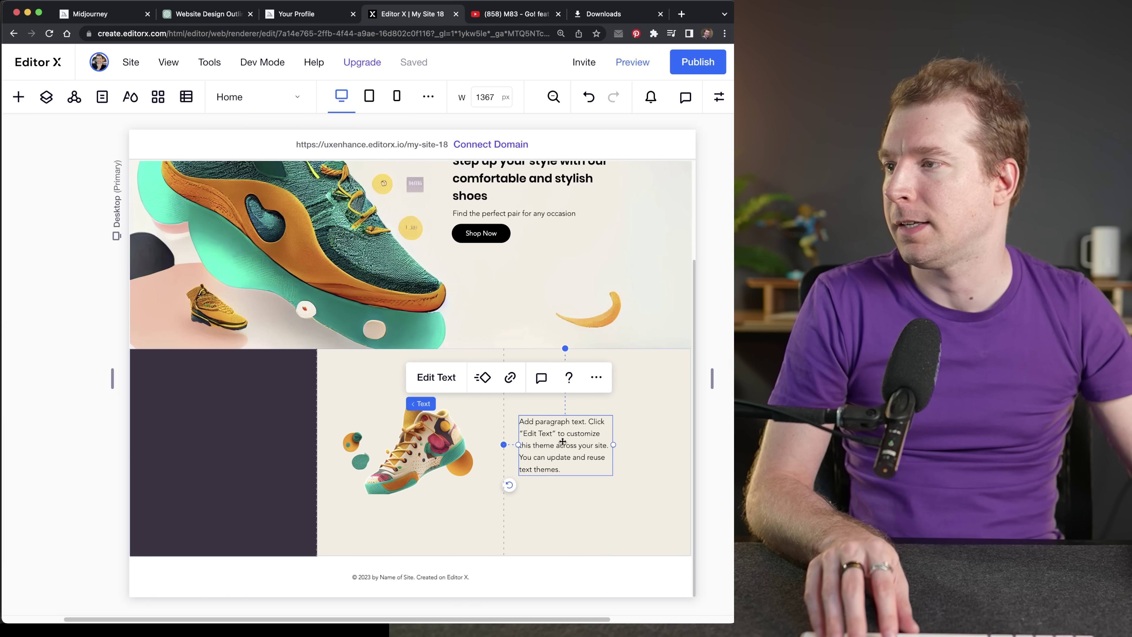
Copy the first two sentences of the features and details copy from the ChatGPT conversation and return to the site editor
left_click(205, 14)
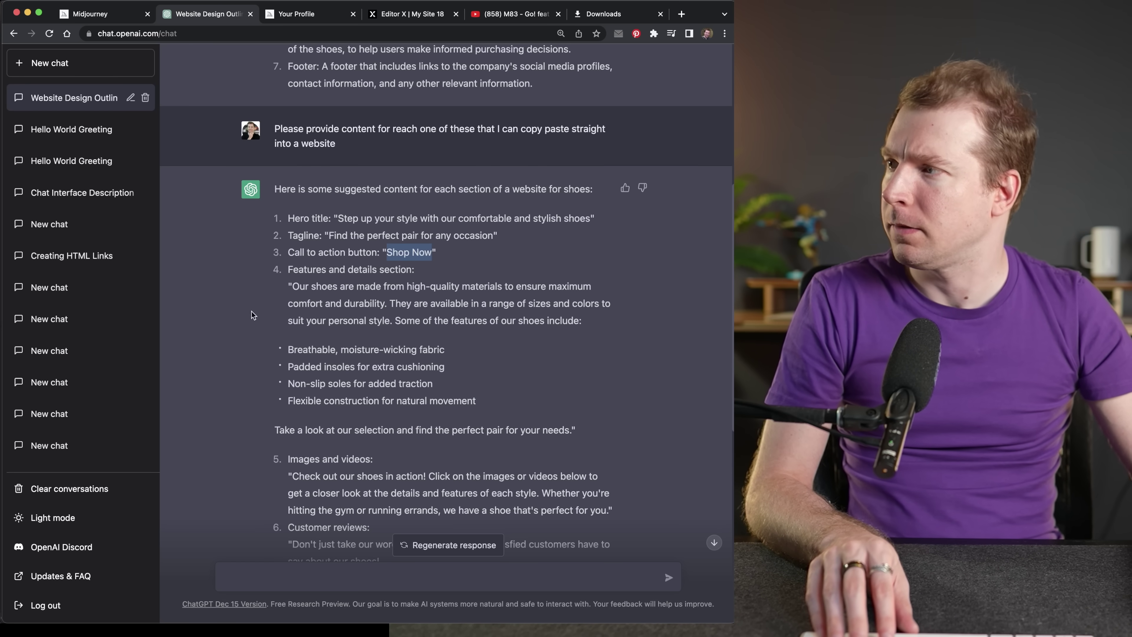
left_click_drag(291, 280, 549, 328)
key("super+c")
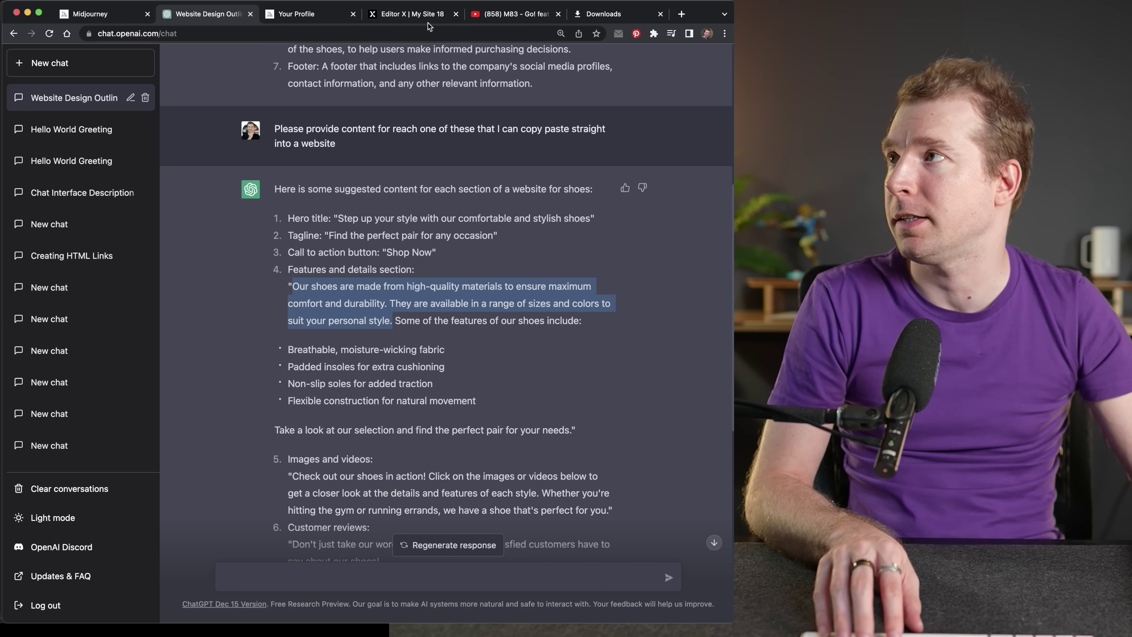
left_click(412, 14)
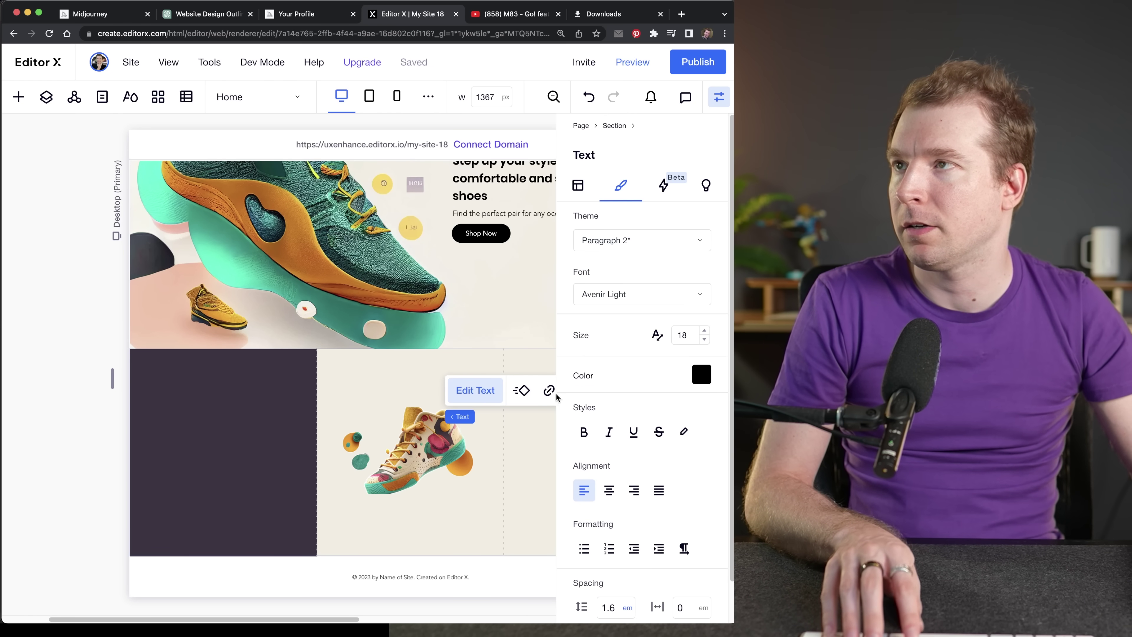
Replace the placeholder paragraph in the third column with the copied text about high-quality shoe materials
left_click(714, 91)
left_click(602, 449)
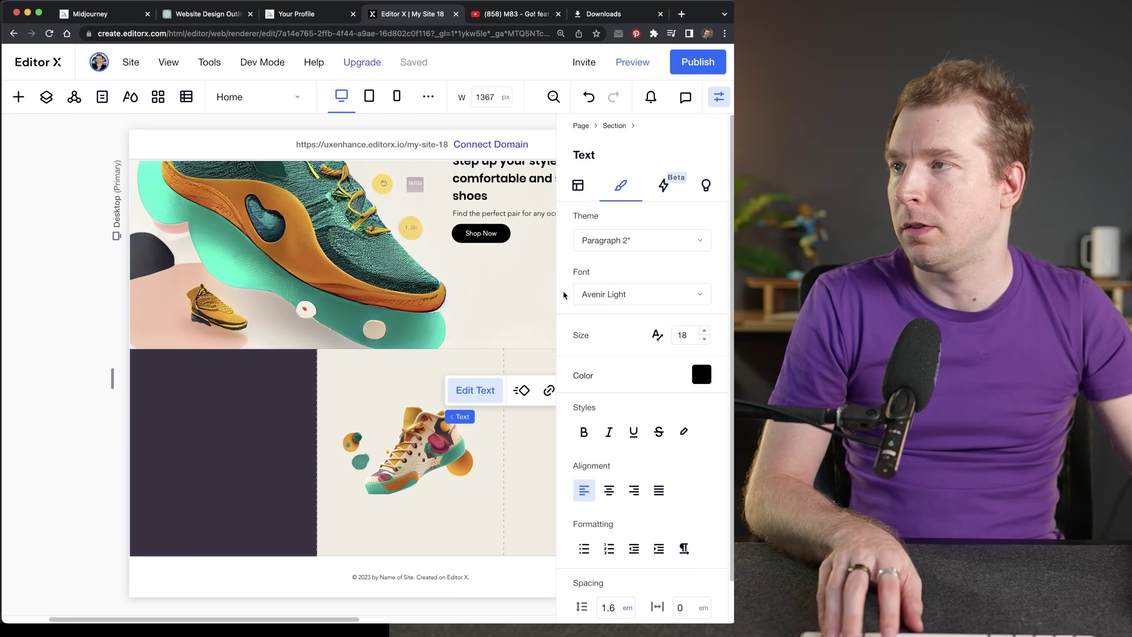
left_click(718, 107)
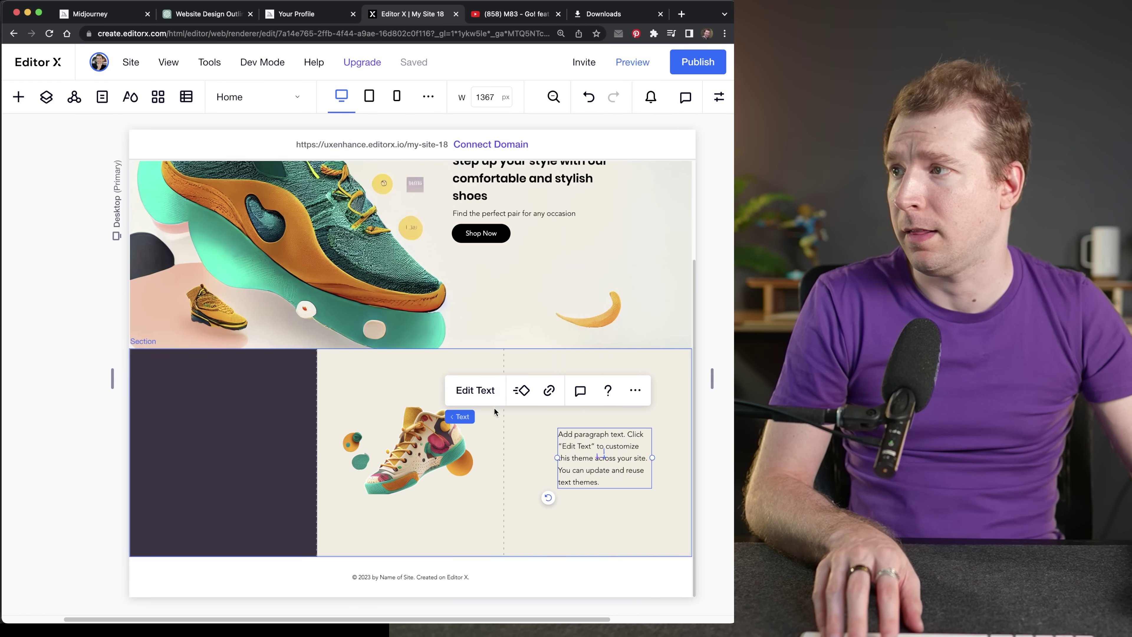
left_click(593, 446)
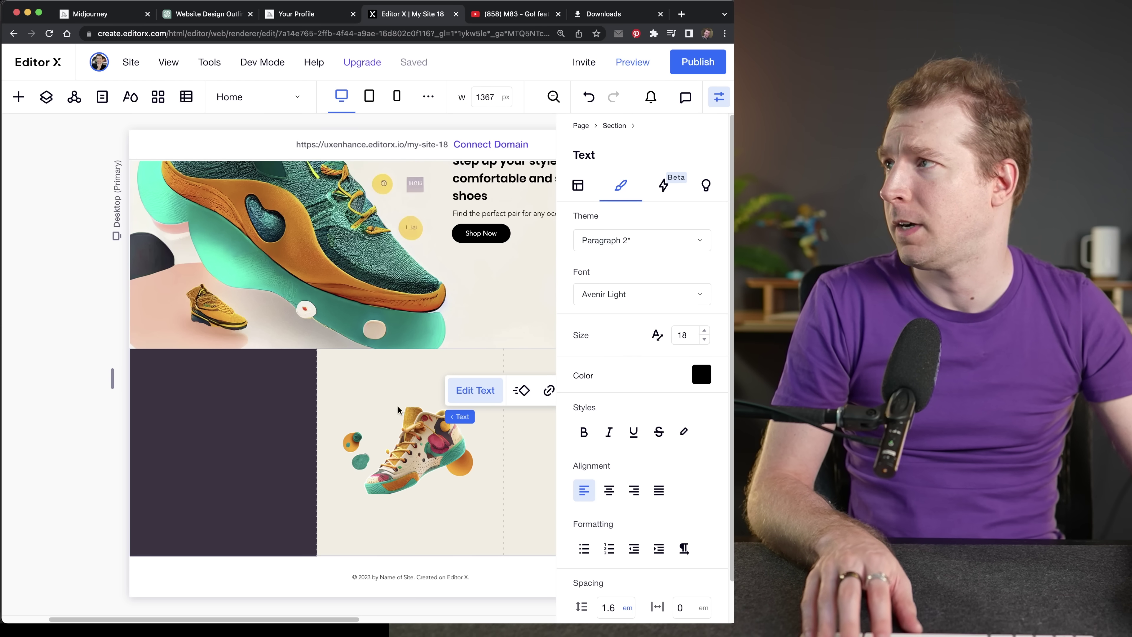
left_click_drag(335, 620, 413, 618)
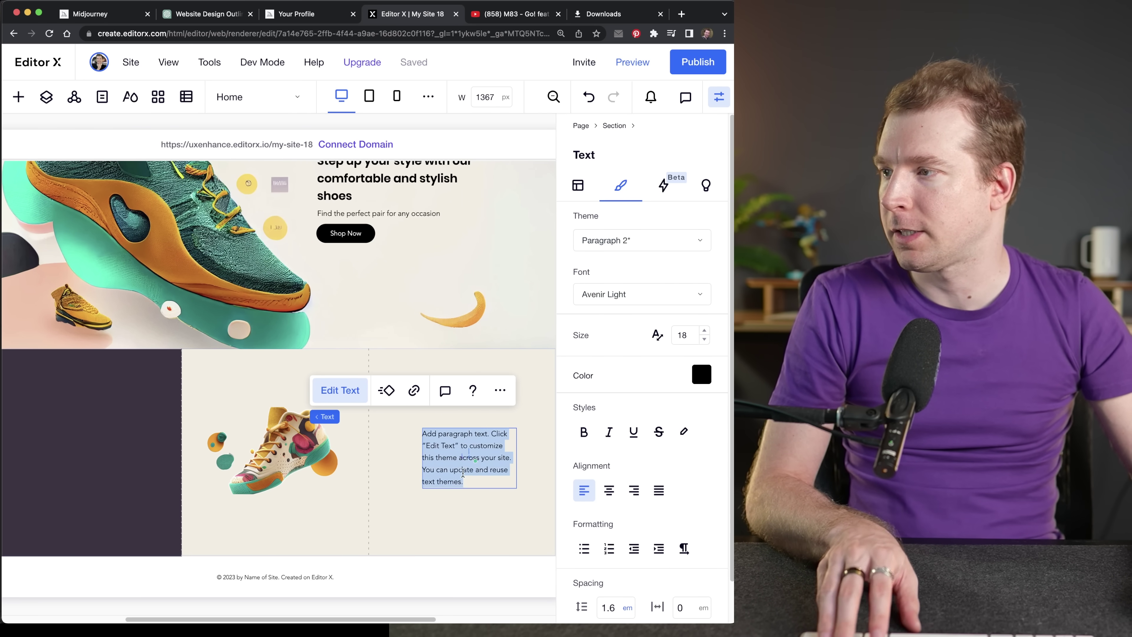
key("super+v")
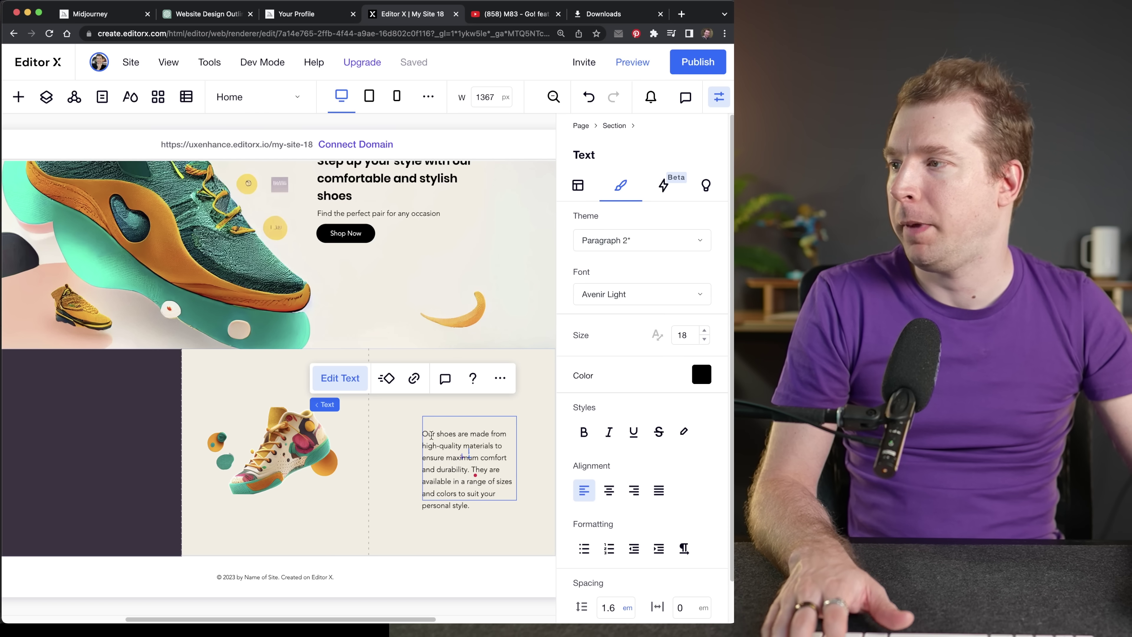
Widen the features paragraph on both sides and set its font size to 24
left_click_drag(422, 455, 399, 455)
left_click_drag(516, 458, 555, 458)
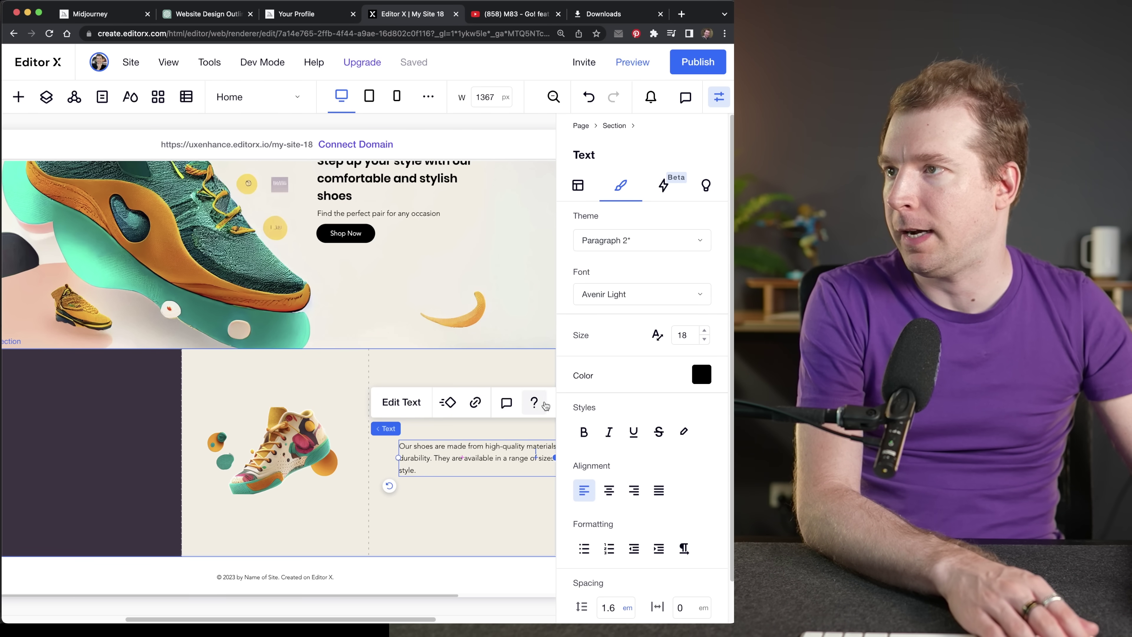
left_click(703, 330)
left_click(704, 330)
left_click(703, 330)
left_click(704, 330)
left_click(703, 331)
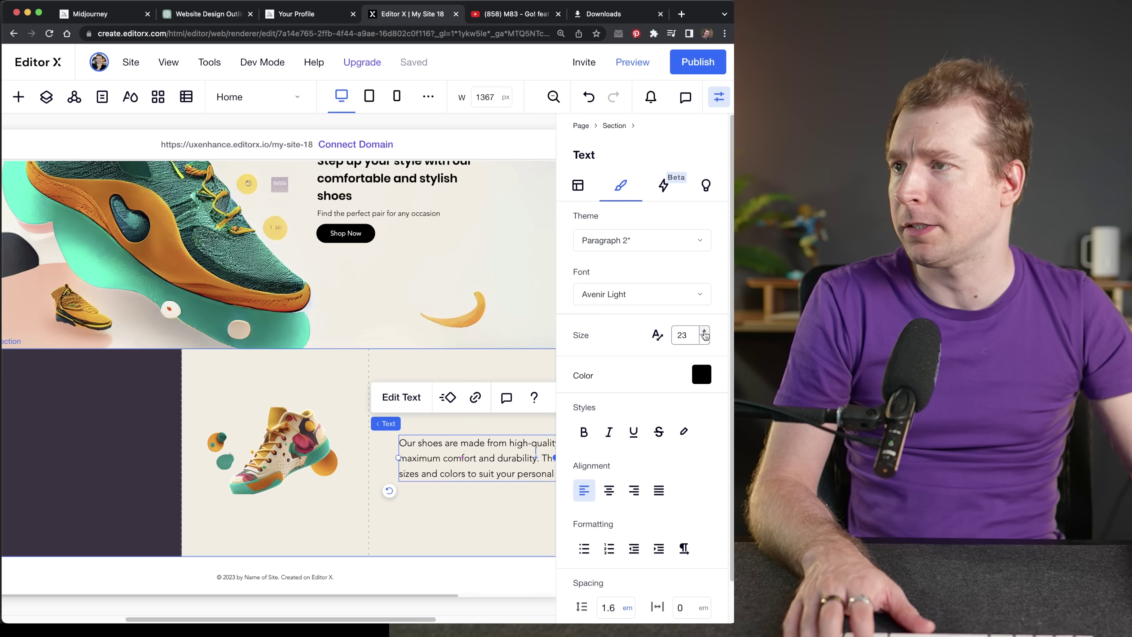
left_click(545, 372)
left_click(719, 97)
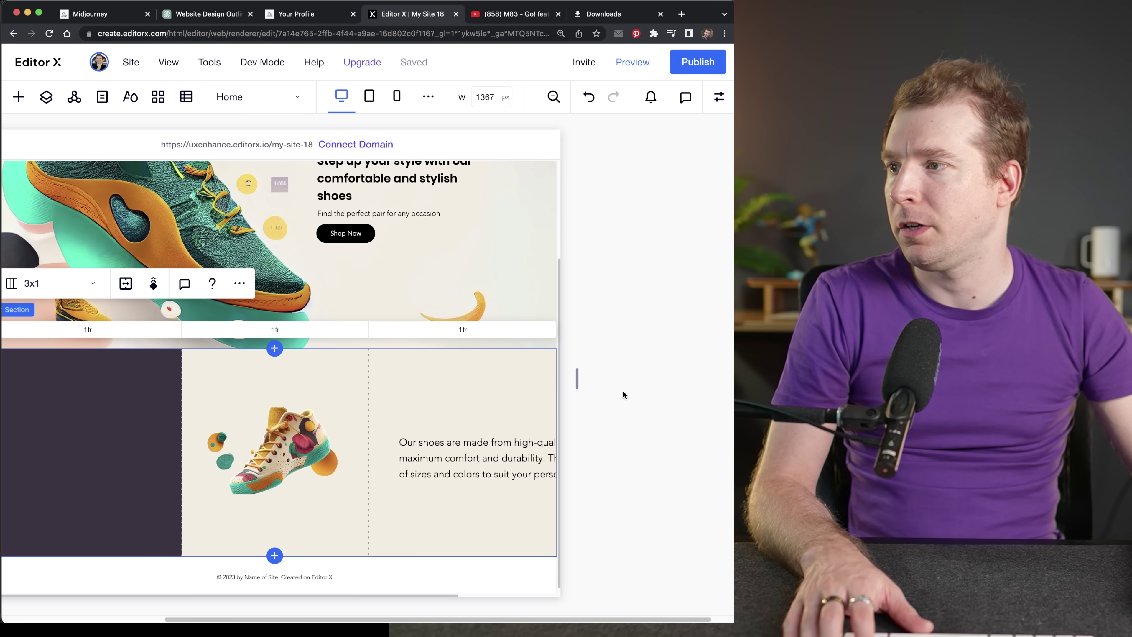
Narrow the canvas to 1250 px and resize the features paragraph so it fits inside the third column
left_click(447, 596)
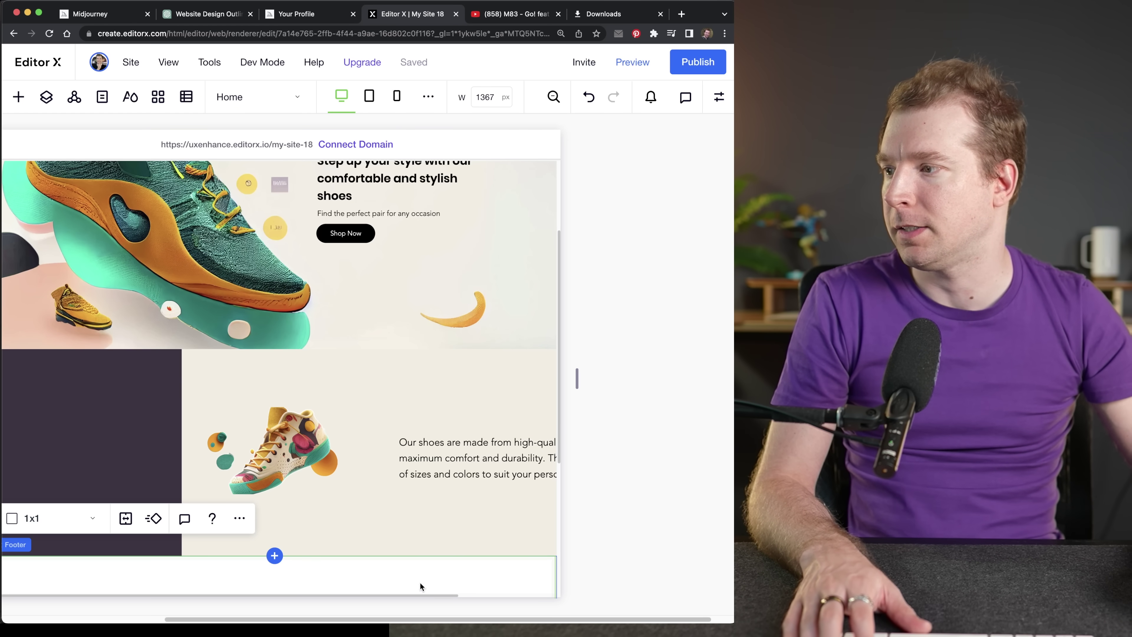
left_click_drag(432, 619, 361, 620)
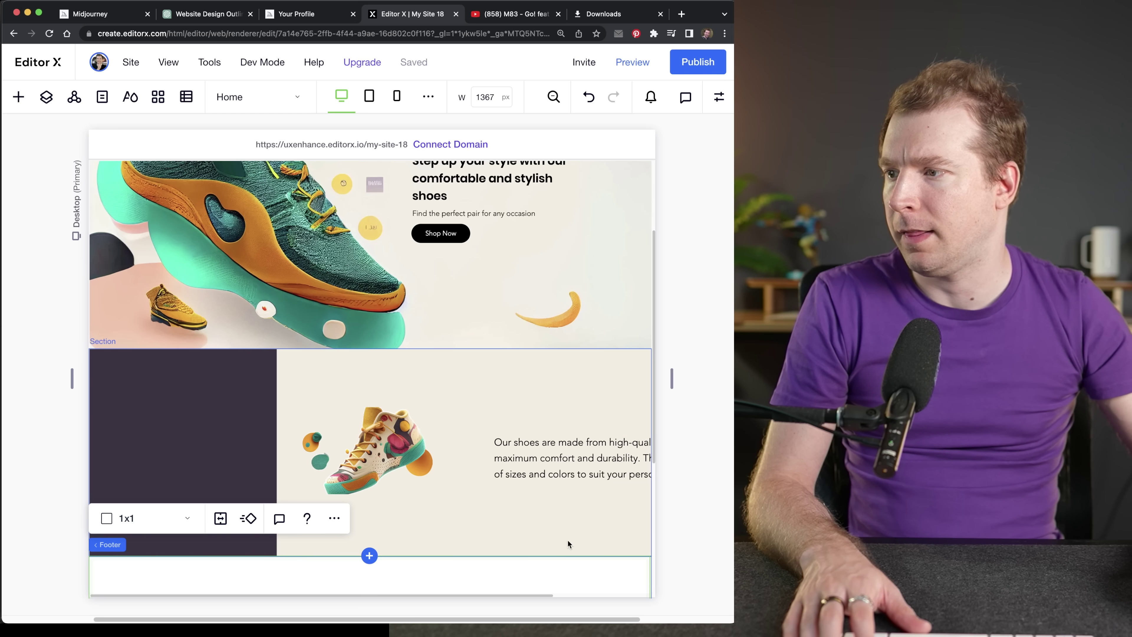
left_click_drag(672, 376, 561, 379)
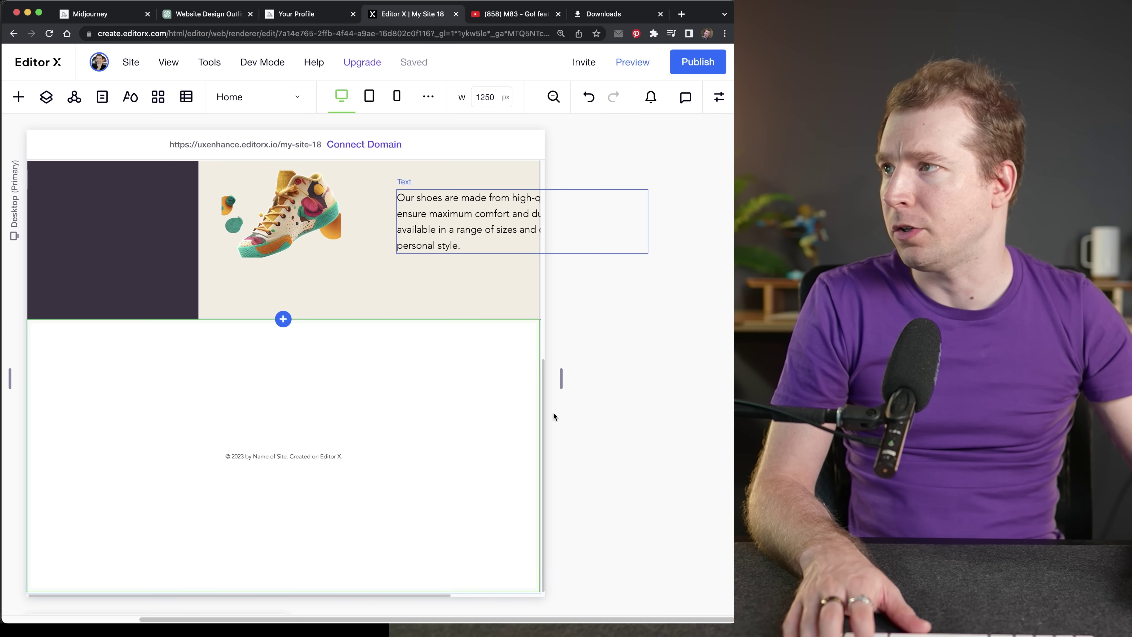
scroll(441, 437, "up", 2)
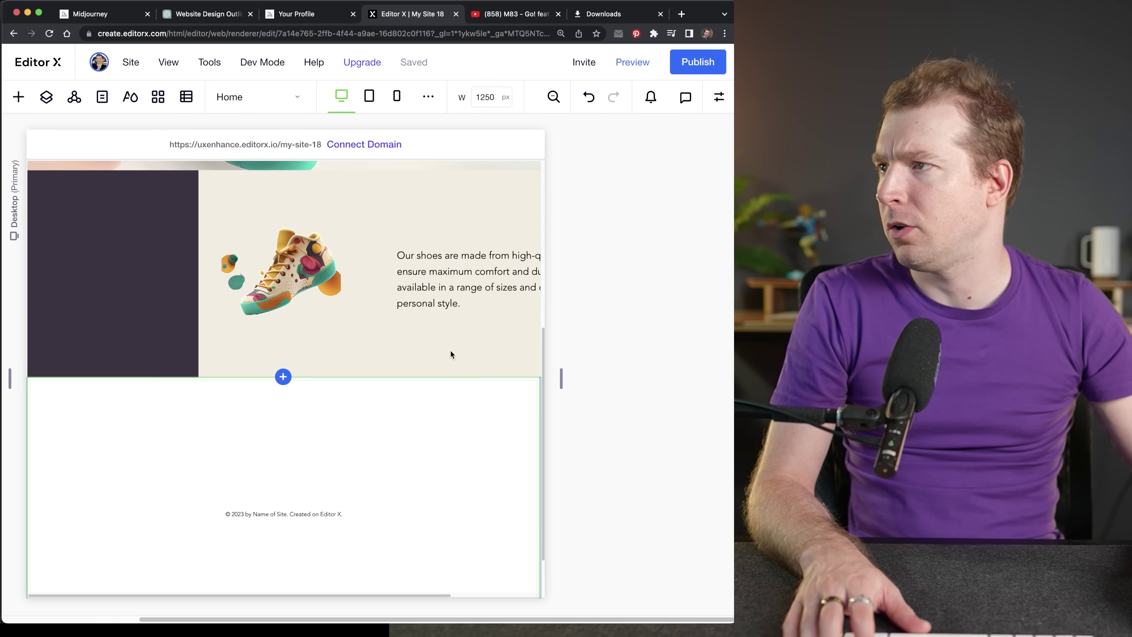
left_click(538, 273)
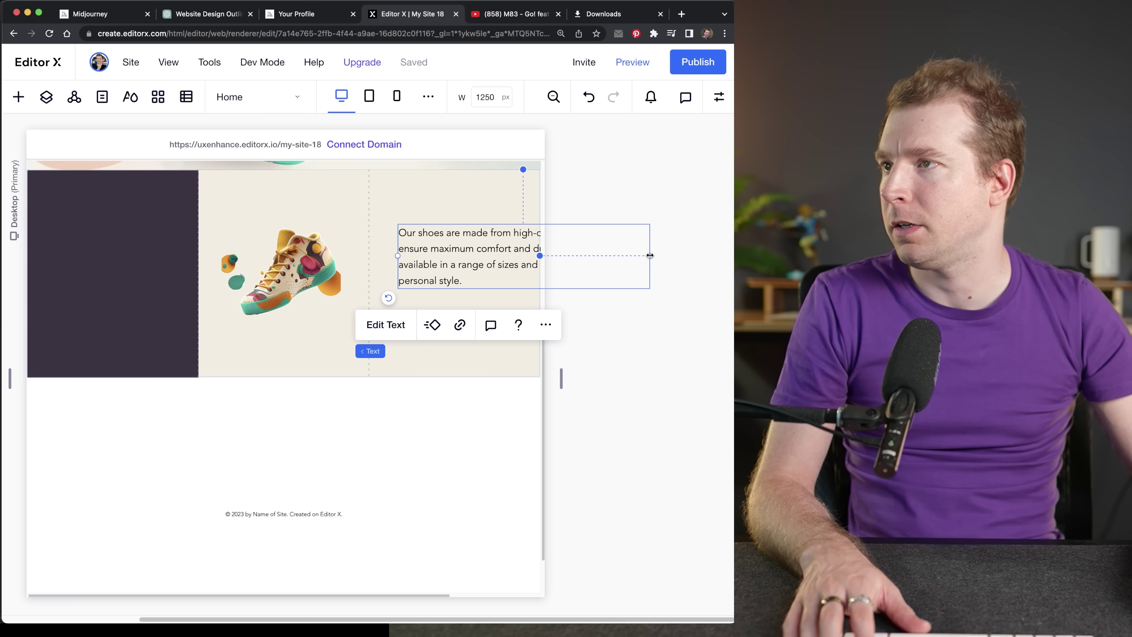
left_click_drag(649, 254, 459, 235)
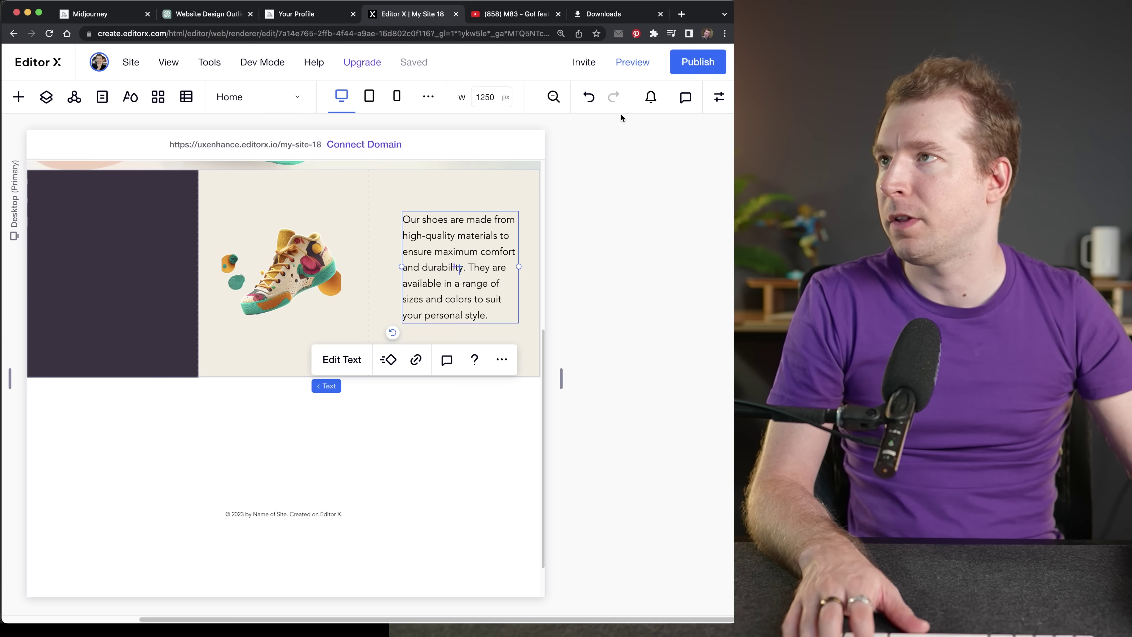
Dock the features paragraph to the left and right sides of the third grid cell, centred vertically
left_click(728, 98)
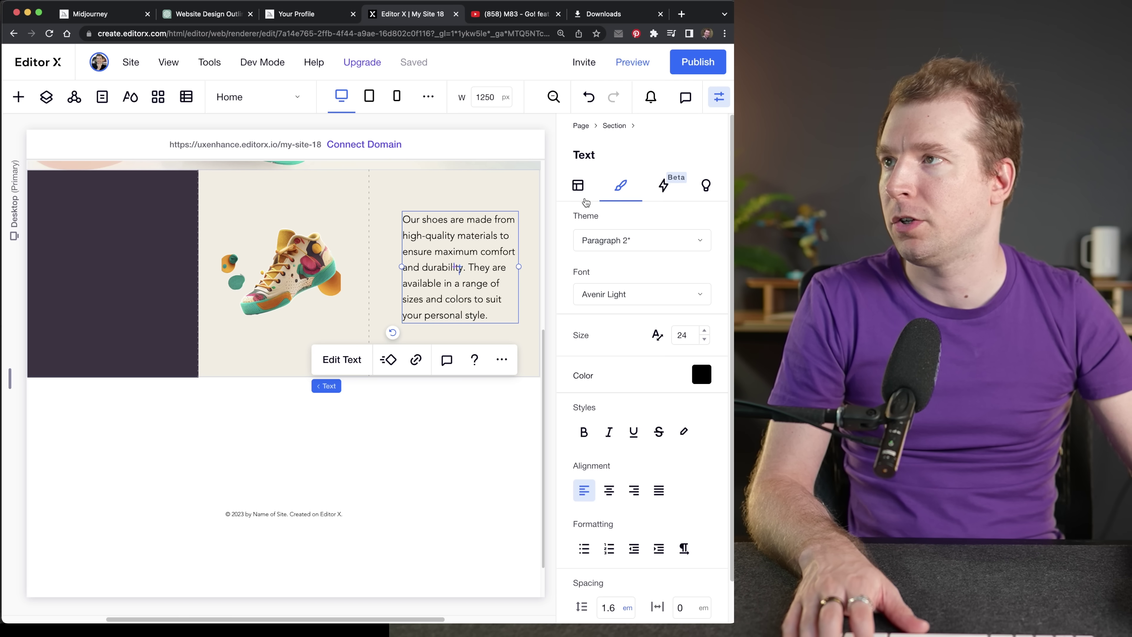
scroll(663, 480, "down", 6)
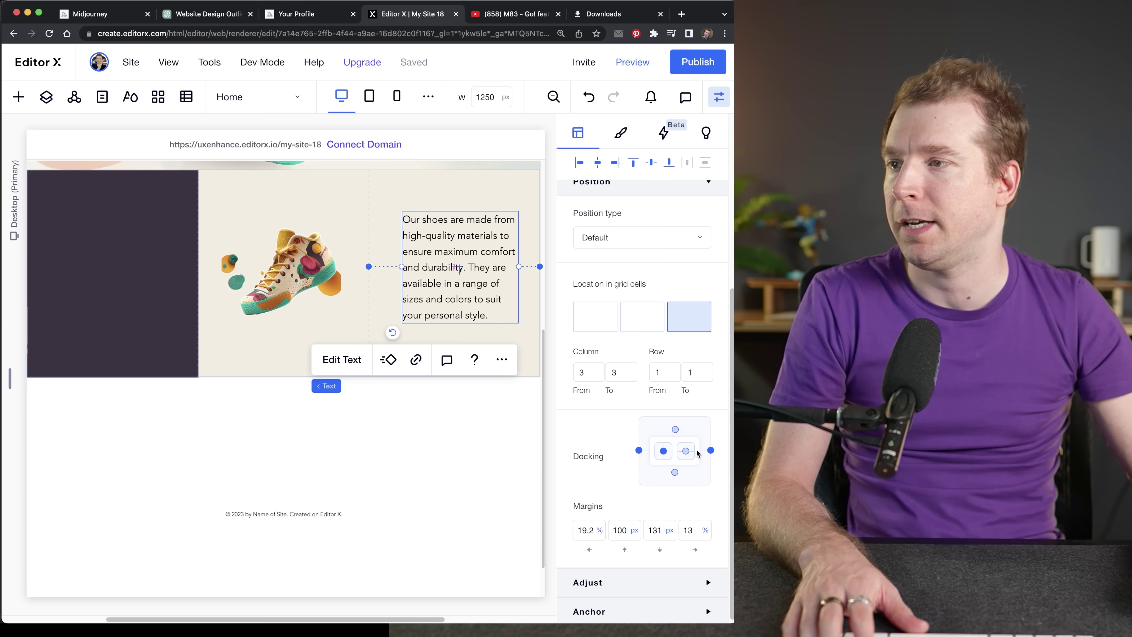
left_click(719, 97)
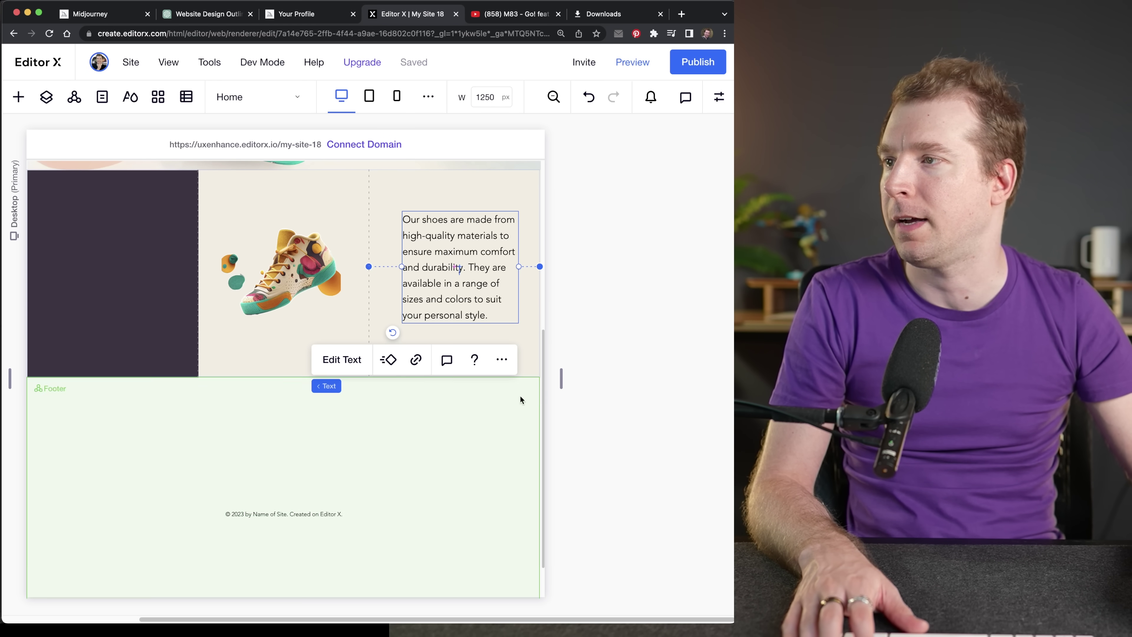
Resize the canvas to 1683, 1302 and 1598 px to check how the paragraph and shoe image respond
left_click_drag(562, 378, 646, 384)
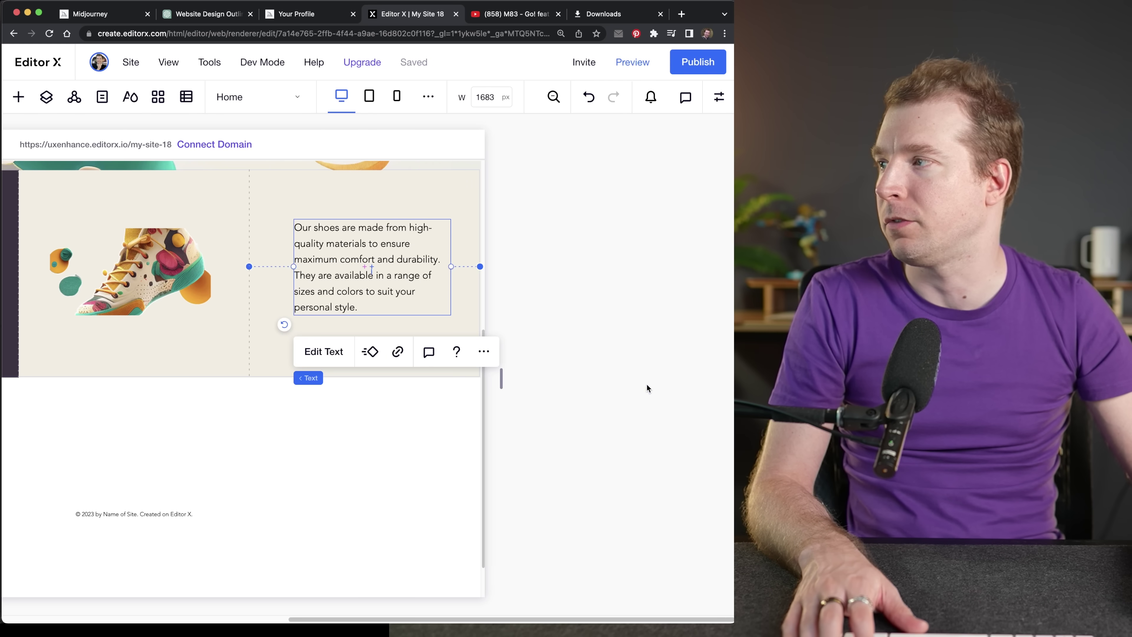
left_click_drag(501, 381, 426, 381)
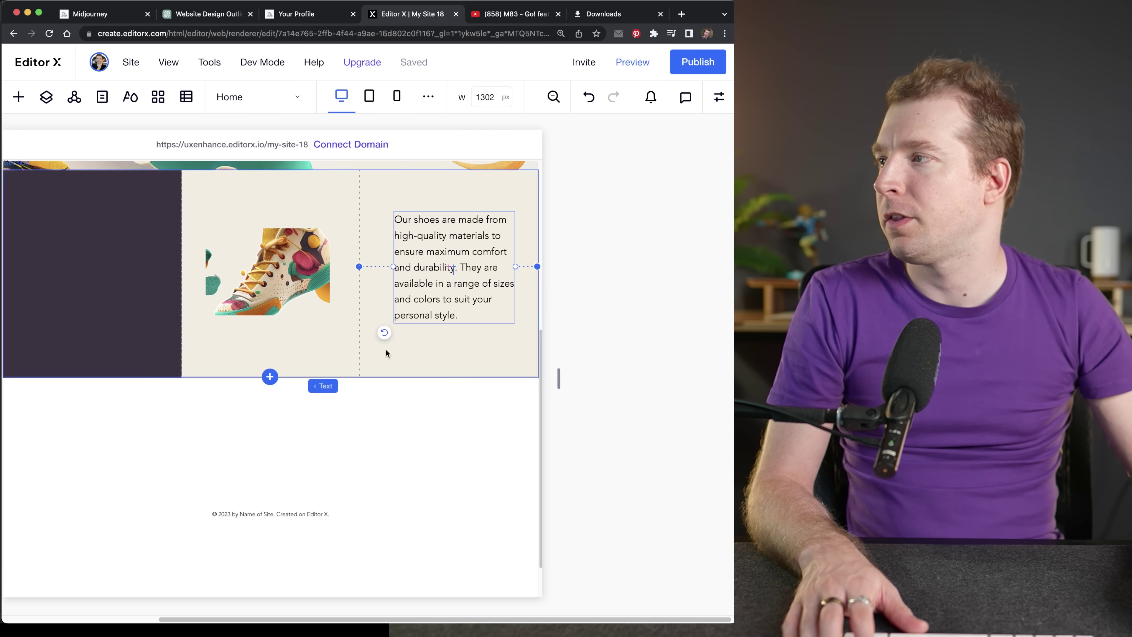
left_click(295, 284)
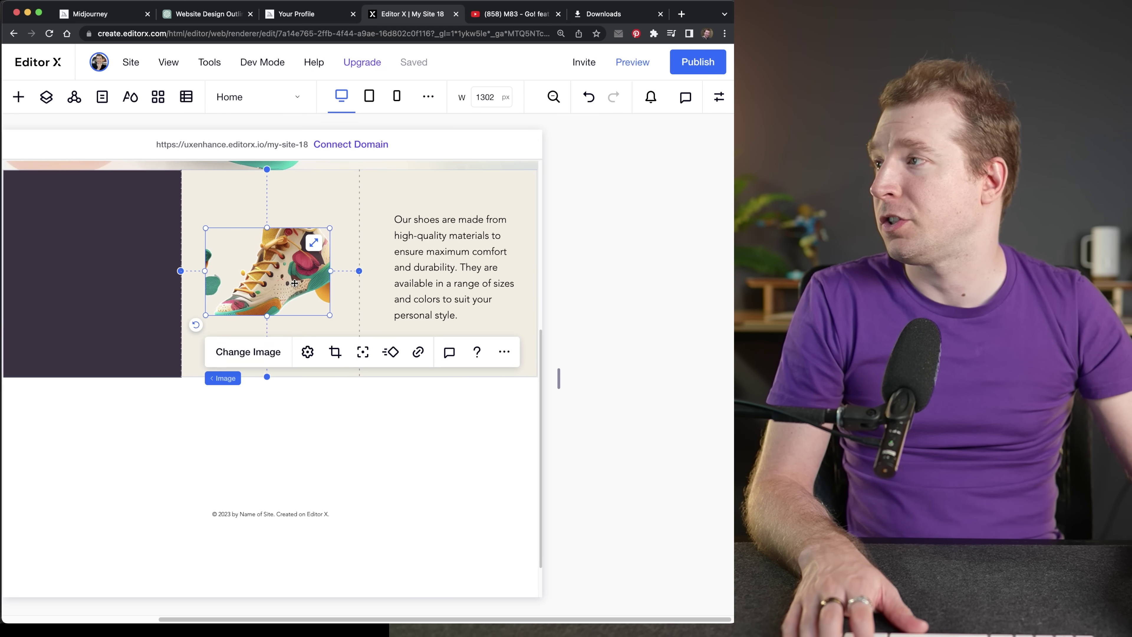
left_click(267, 353)
left_click(682, 83)
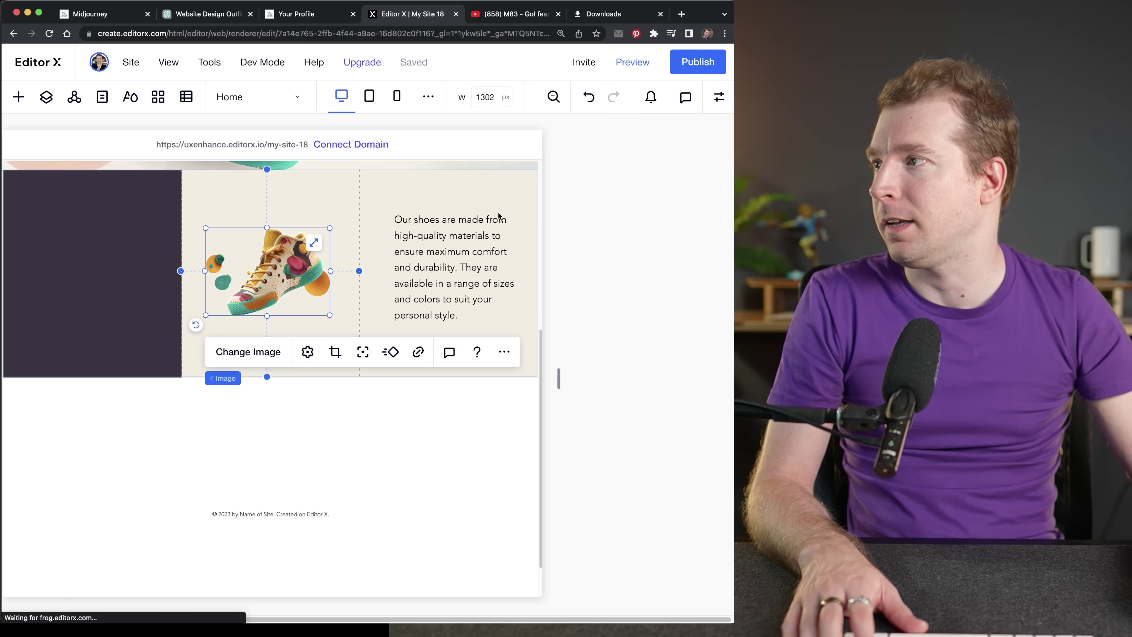
left_click_drag(558, 374, 540, 377)
left_click(390, 439)
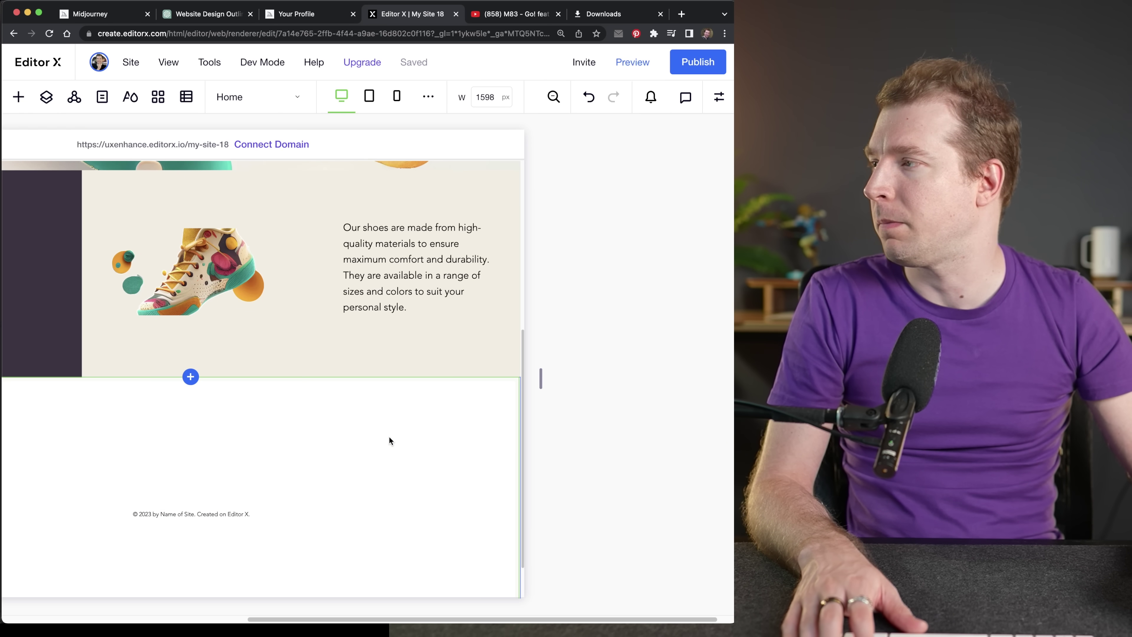
Open the settings of the shoe image in the middle column and reset the image
left_click(227, 260)
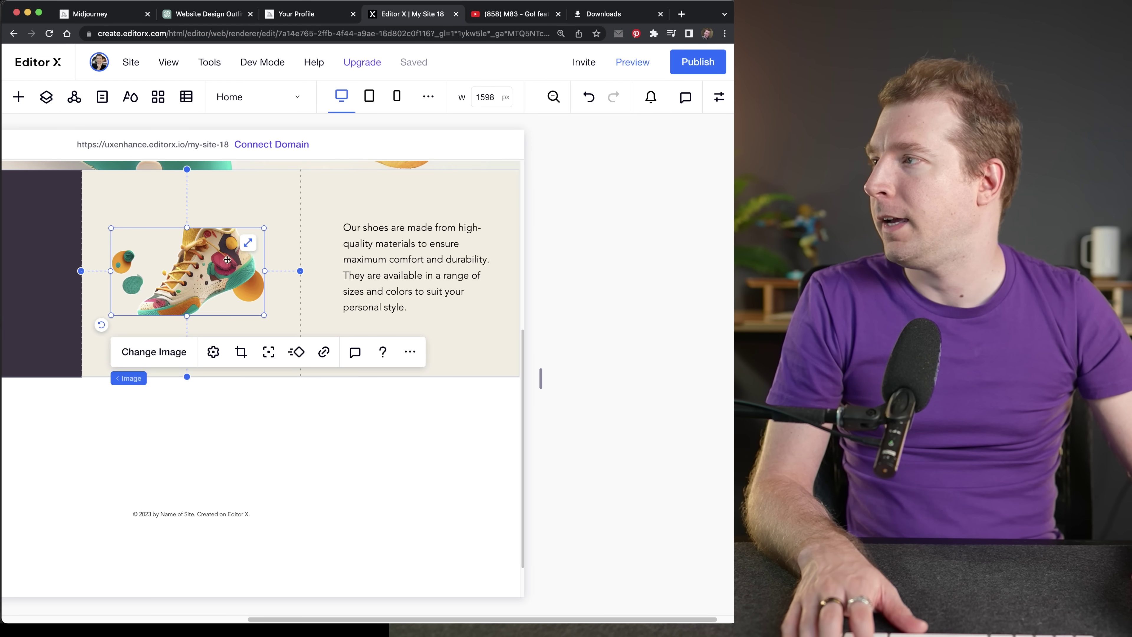
left_click(213, 352)
left_click(340, 346)
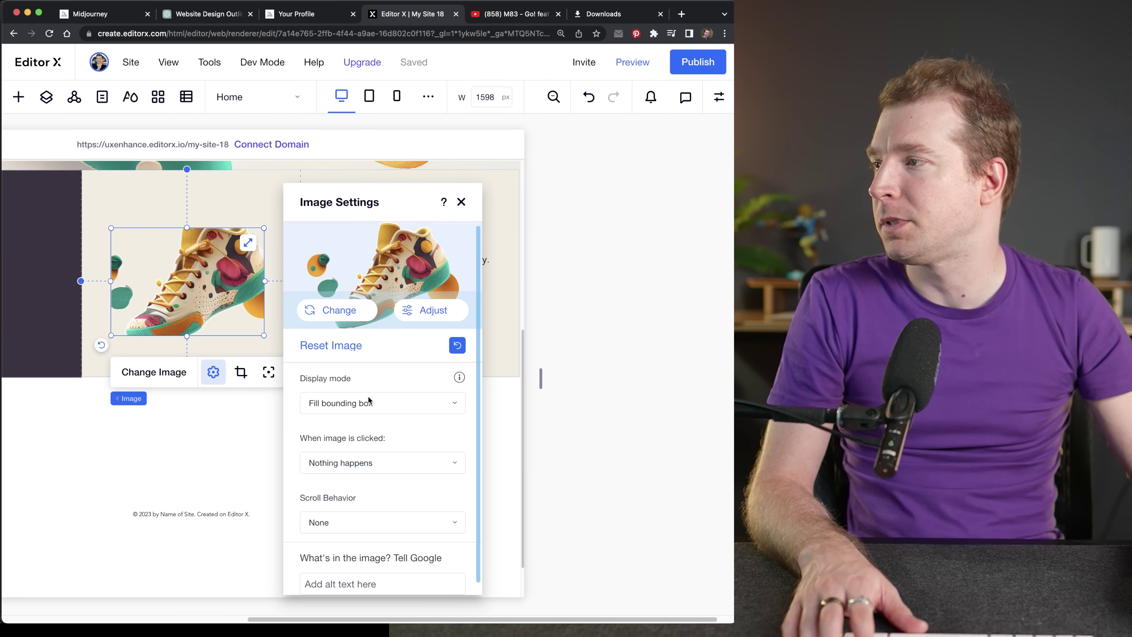
Set the shoe image's display mode to Fit to bounding box and narrow the canvas to 1427 px
left_click(382, 401)
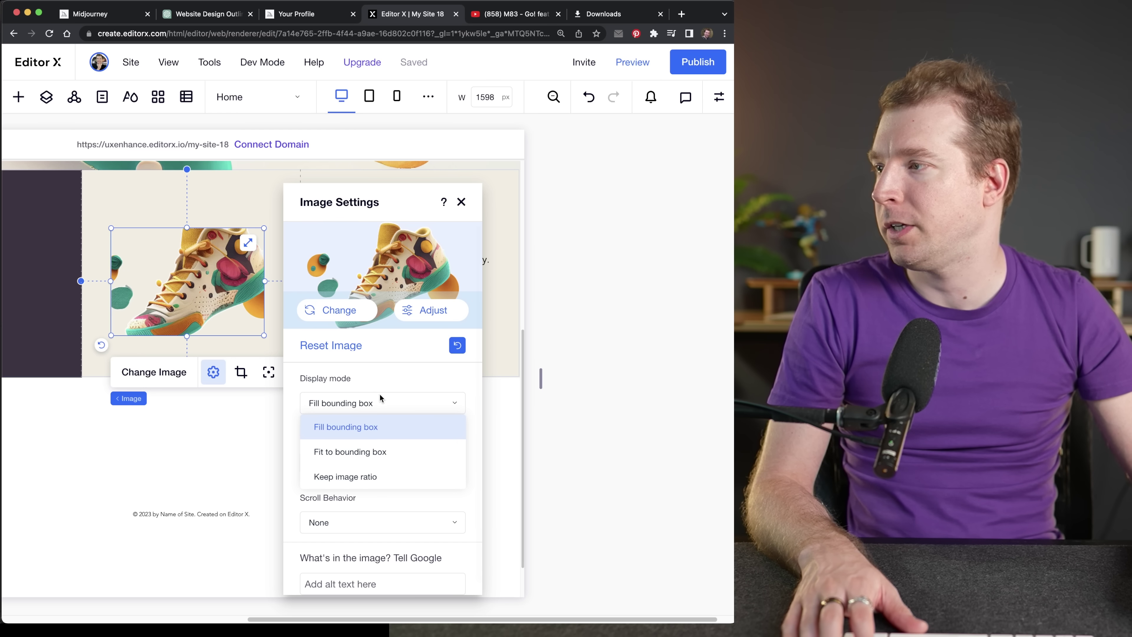
left_click(390, 459)
left_click(457, 202)
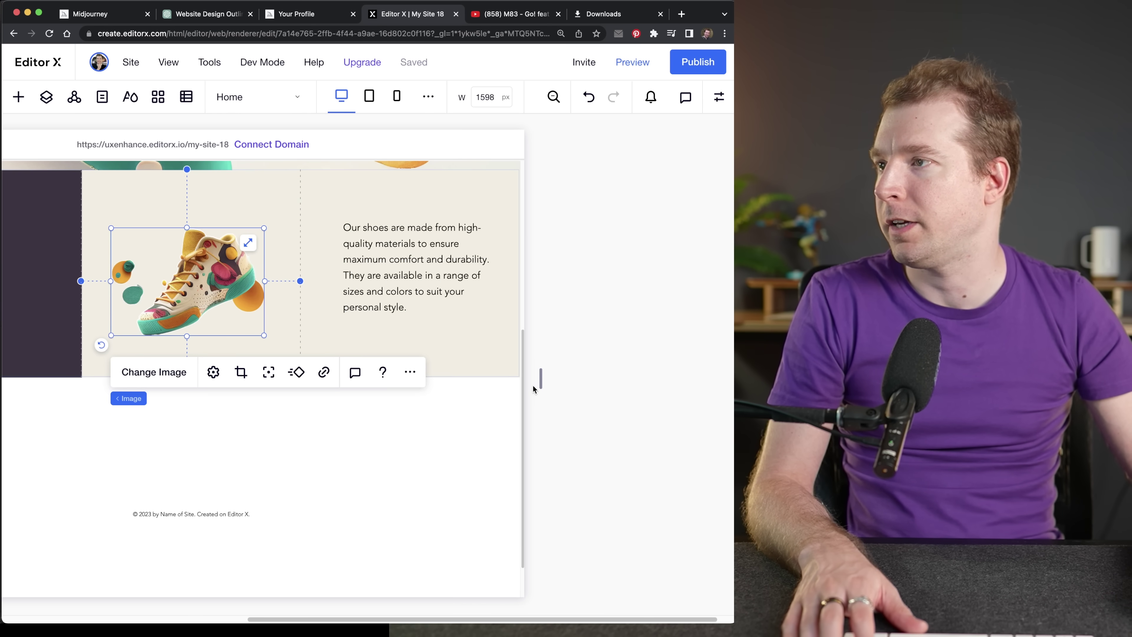
mouse_move(541, 381)
left_mouse_down()
mouse_move(470, 385)
mouse_move(555, 384)
mouse_move(473, 385)
mouse_move(536, 384)
left_mouse_up()
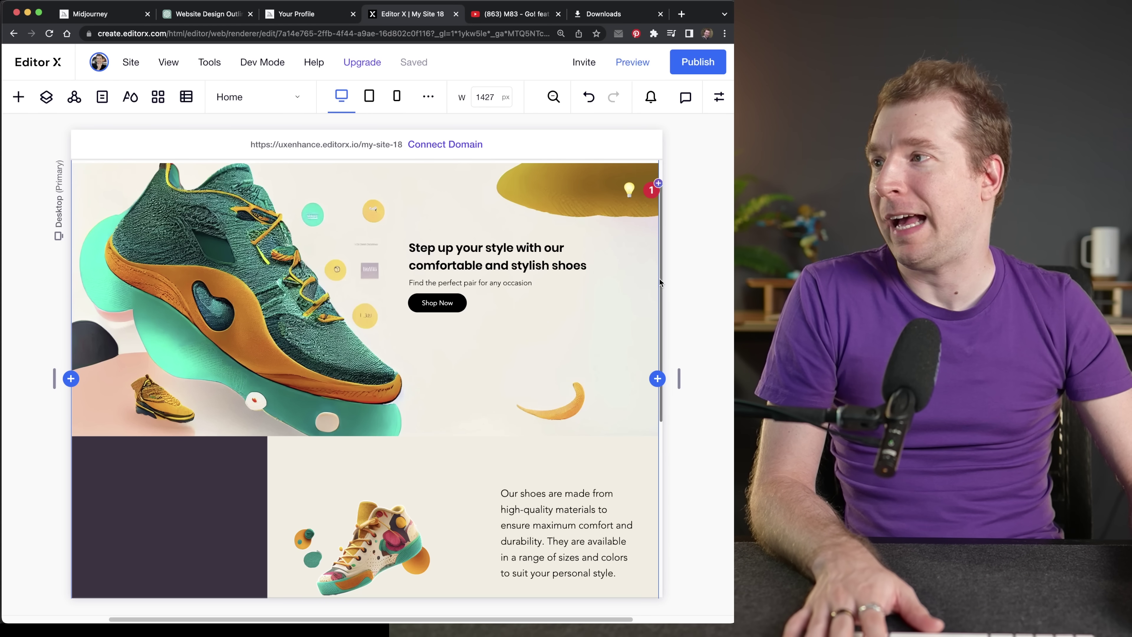
Review the page against the grid_0.png design and the ChatGPT section copy, returning to Editor X to look over the page
mouse_move(659, 287)
left_mouse_down()
mouse_move(658, 319)
mouse_move(662, 280)
left_mouse_up()
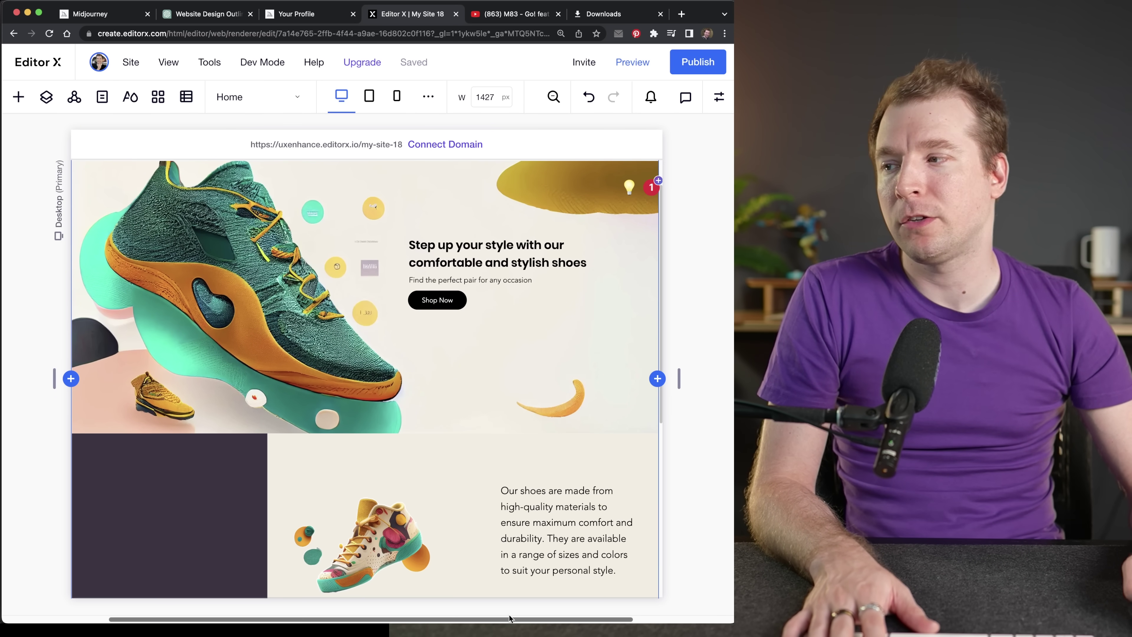
mouse_move(483, 579)
left_click(350, 589)
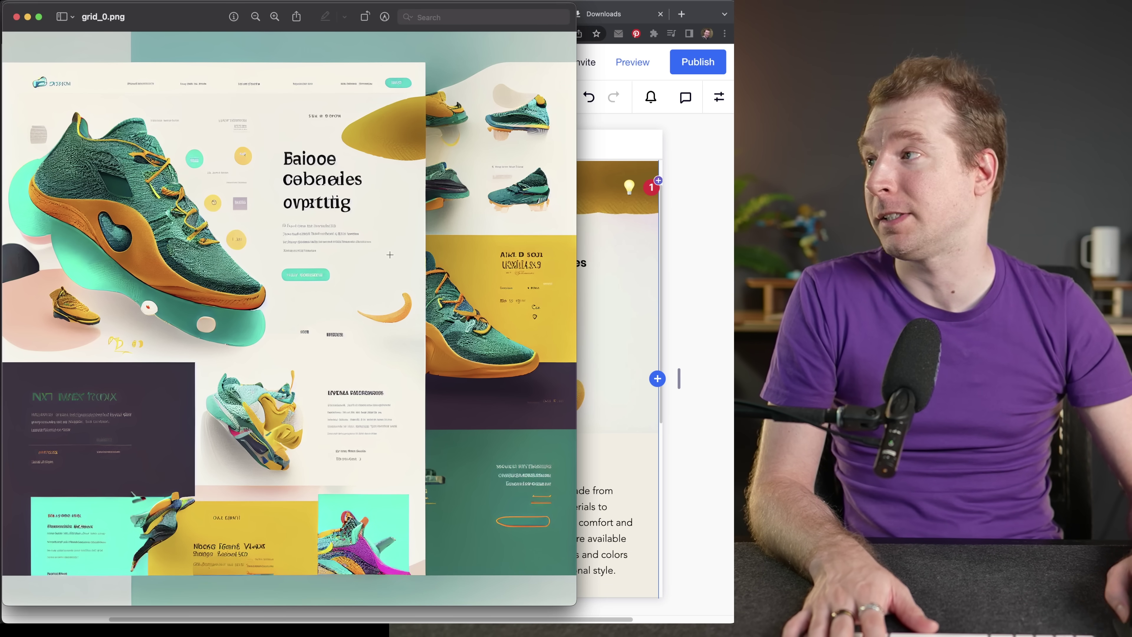
left_click(698, 235)
left_click(208, 18)
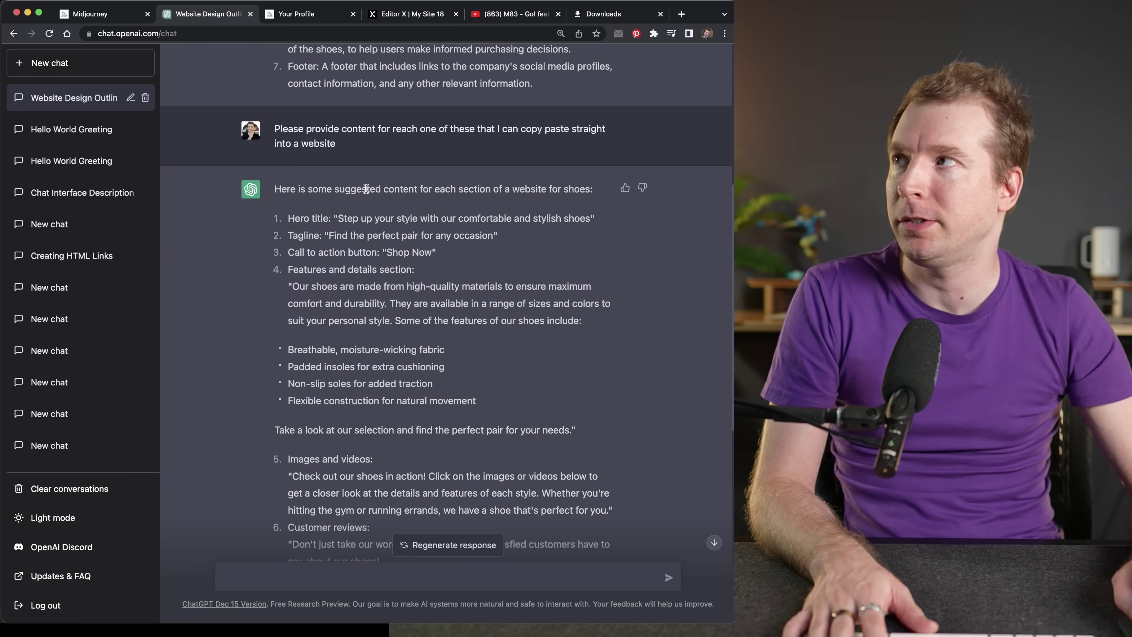
left_click(393, 16)
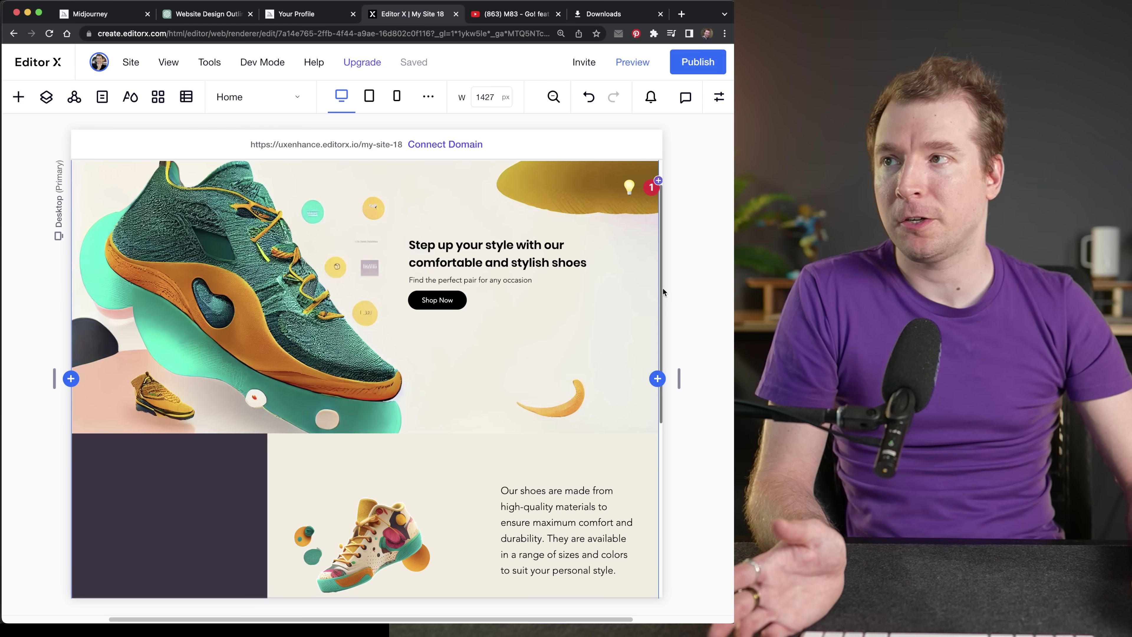
left_click_drag(661, 286, 659, 338)
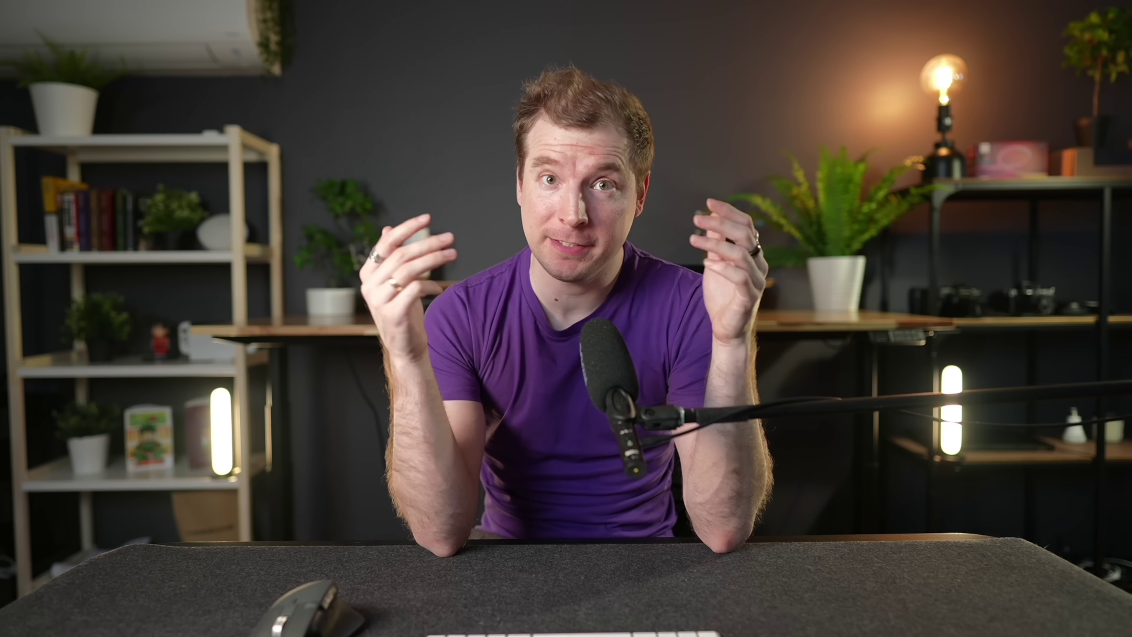